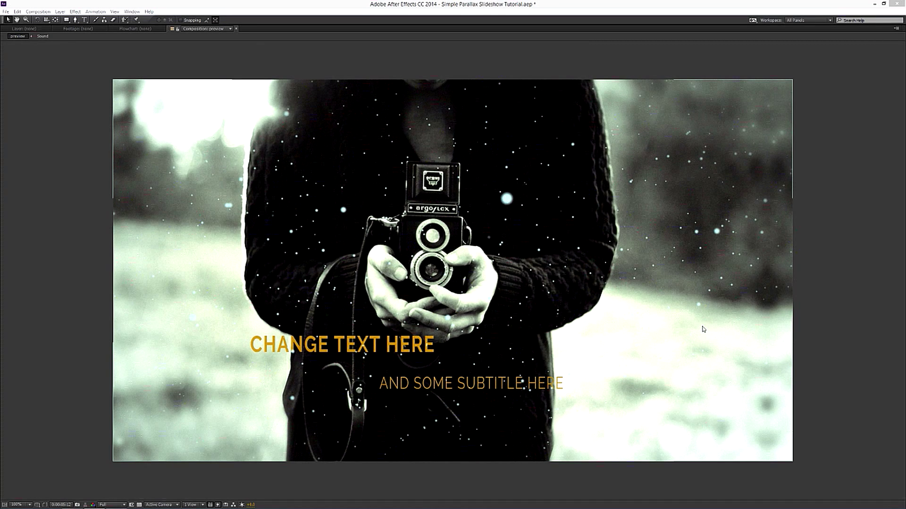
Create a 50-second composition named Simple Parallax Presentation using the HDTV 1080 29.97 preset
{"action": "left_click", "coordinate": [649, 68]}
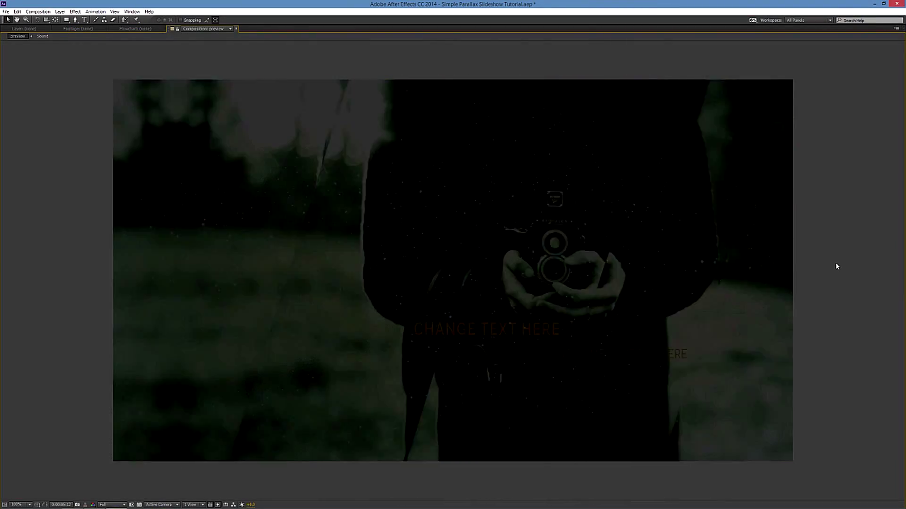
{"action": "key", "text": "grave"}
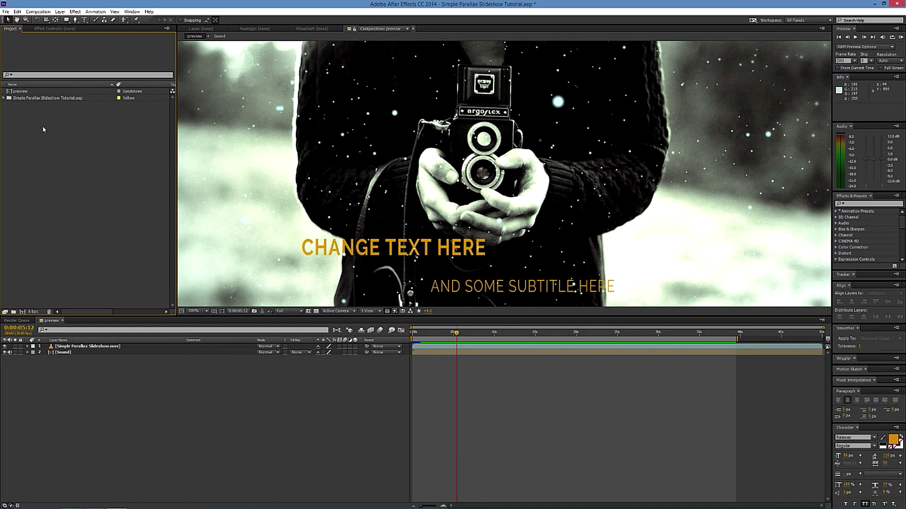
{"action": "right_click", "coordinate": [27, 112]}
{"action": "left_click", "coordinate": [47, 113]}
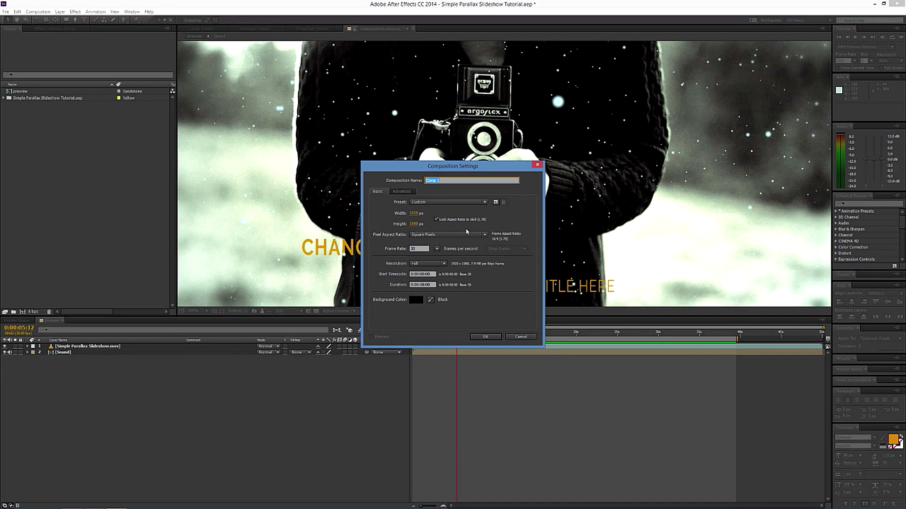
{"action": "type", "text": "S"}
{"action": "type", "text": "on"}
{"action": "left_click", "coordinate": [418, 203]}
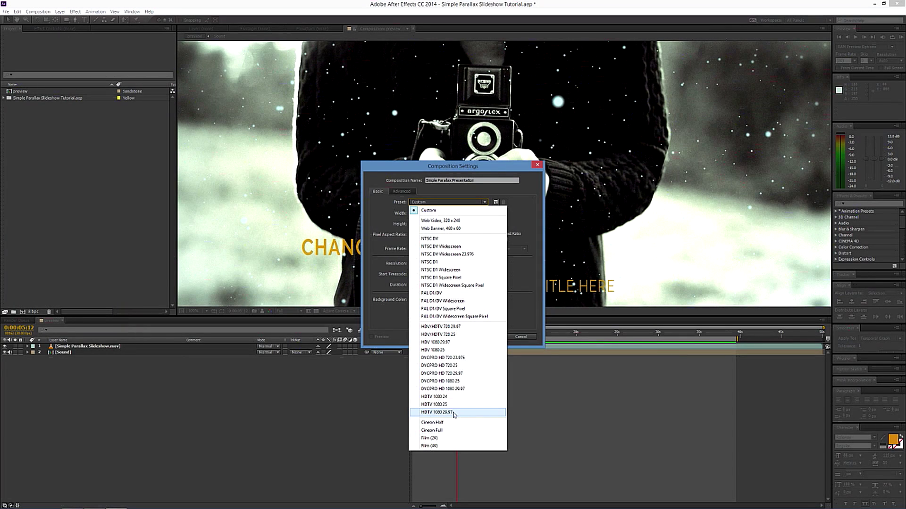
{"action": "left_click", "coordinate": [449, 413]}
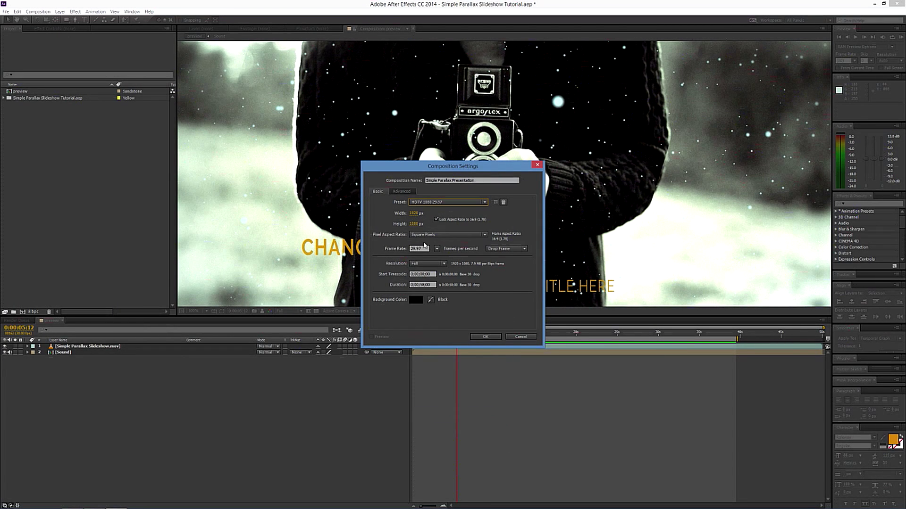
{"action": "left_click", "coordinate": [426, 285]}
{"action": "left_click", "coordinate": [485, 336]}
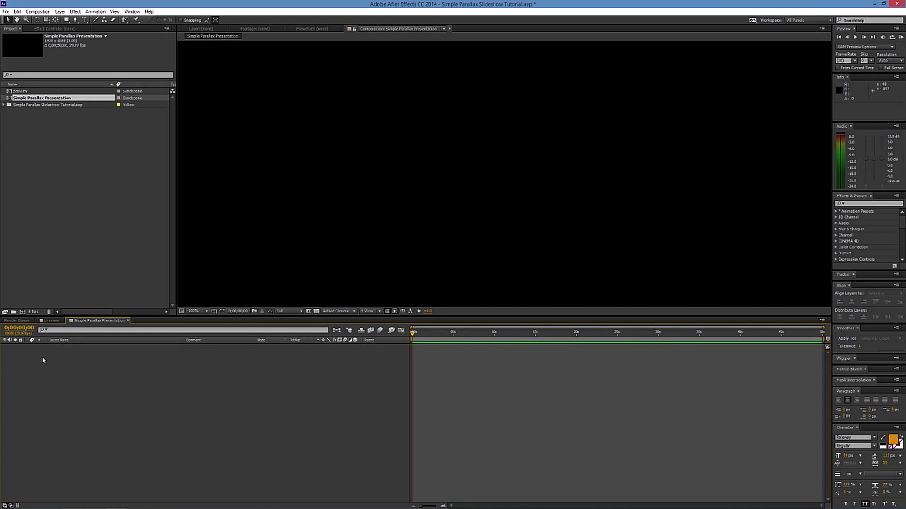
Create another HDTV 1080 29.97 composition named Scene 1 with a duration of 0;00;08;00
{"action": "right_click", "coordinate": [32, 151]}
{"action": "left_click", "coordinate": [47, 153]}
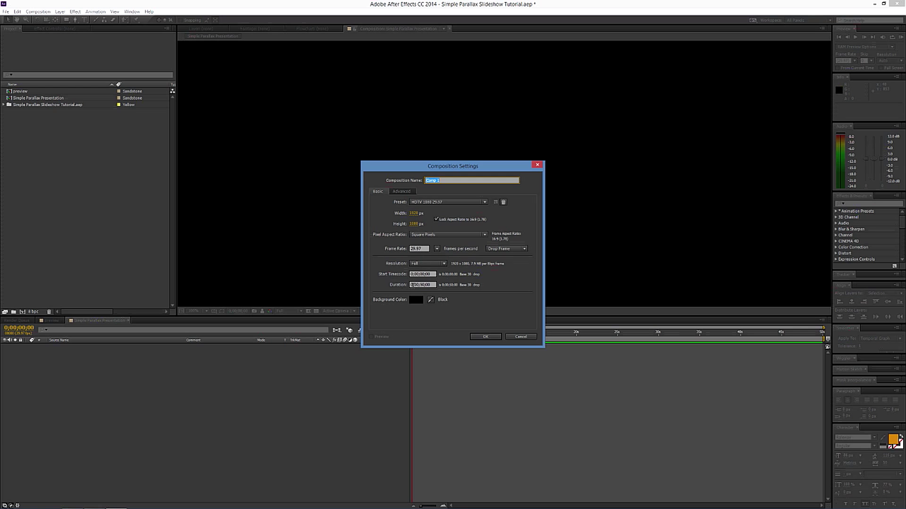
{"action": "left_click", "coordinate": [424, 285]}
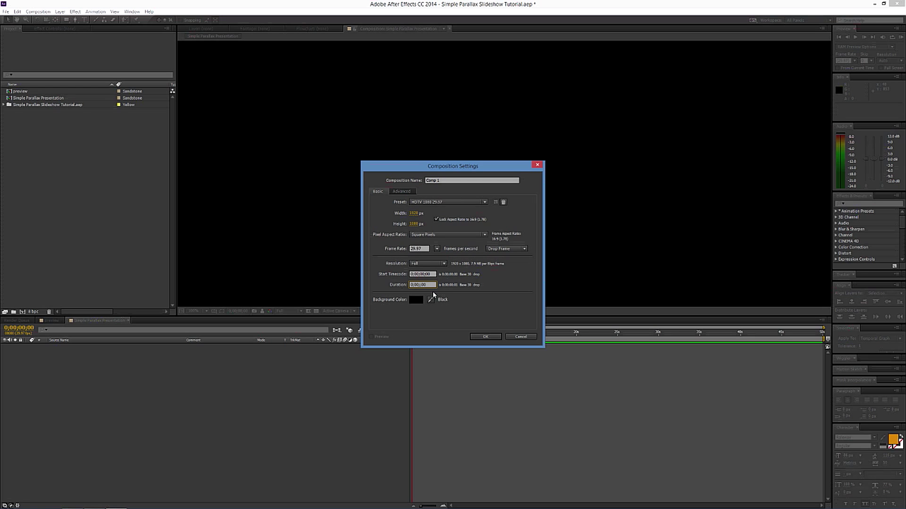
{"action": "left_click_drag", "start_coordinate": [438, 181], "coordinate": [417, 185]}
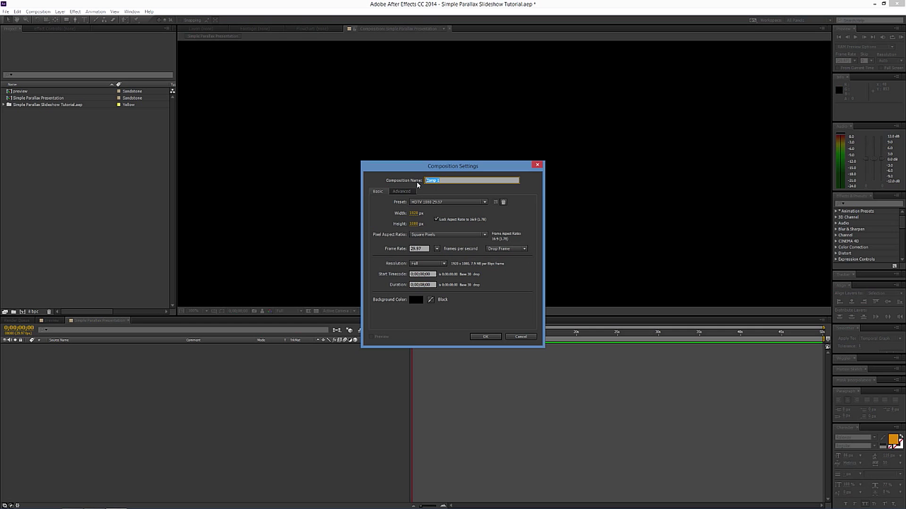
{"action": "type", "text": "S"}
{"action": "key", "text": "Return"}
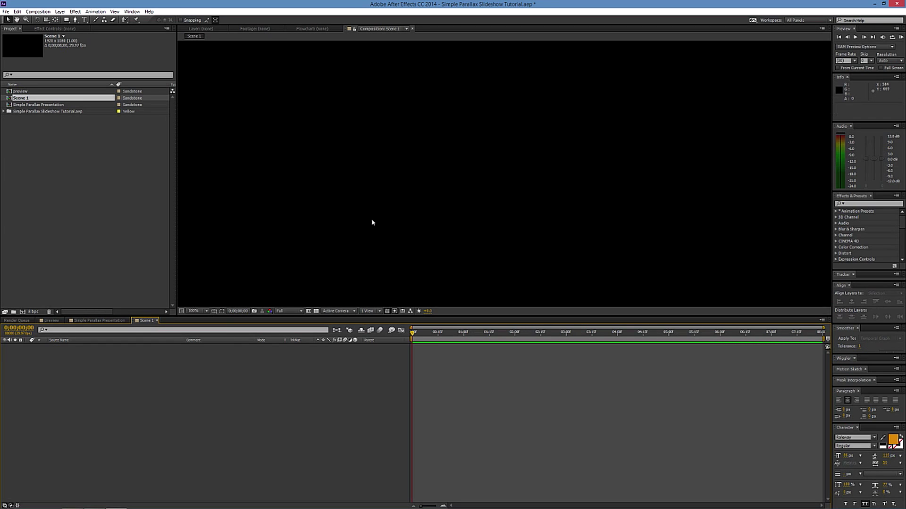
Draw a tall green rectangle, about 490 px wide and 1540 px tall, across the right part of the Scene 1 frame
{"action": "key", "text": "comma"}
{"action": "left_click", "coordinate": [66, 19]}
{"action": "key", "text": "comma"}
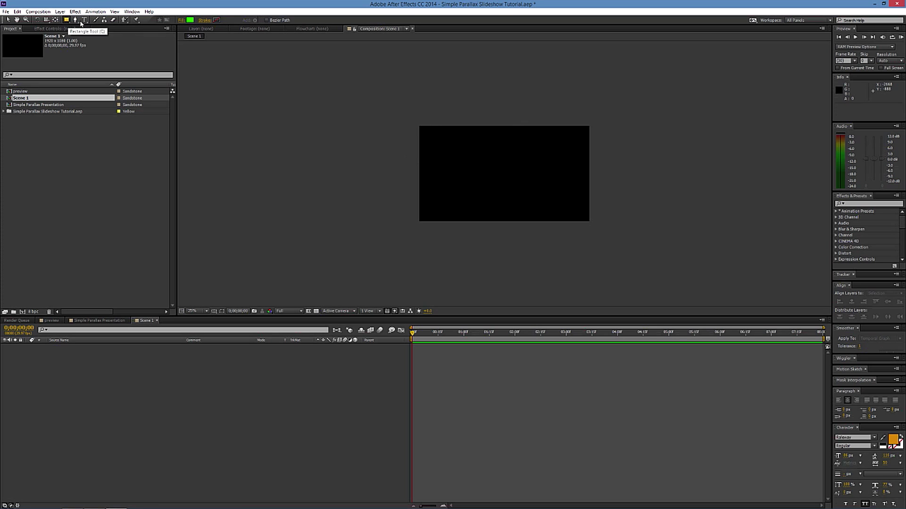
{"action": "left_click_drag", "start_coordinate": [535, 109], "coordinate": [579, 246]}
{"action": "left_click", "coordinate": [8, 20]}
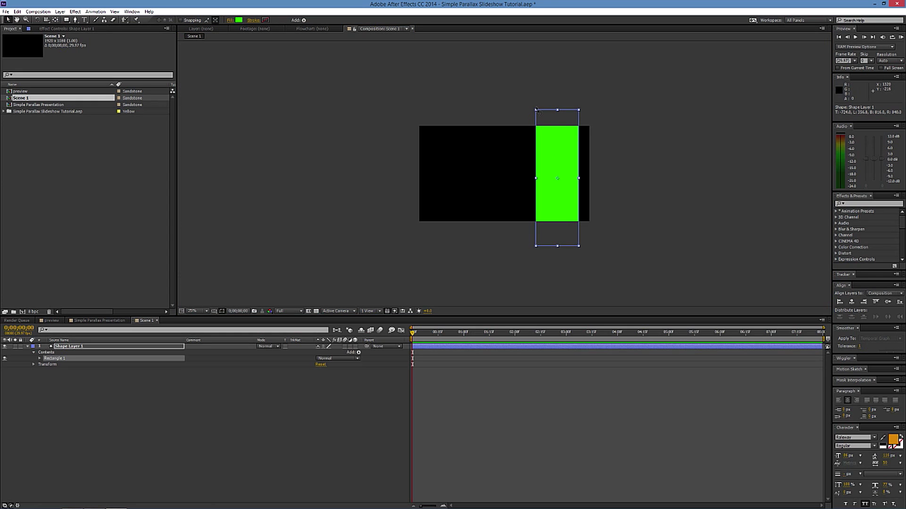
Tilt the green rectangle clockwise, widening it slightly, and move it about 250 px right over the frame's right edge
{"action": "left_click_drag", "start_coordinate": [537, 109], "coordinate": [559, 109]}
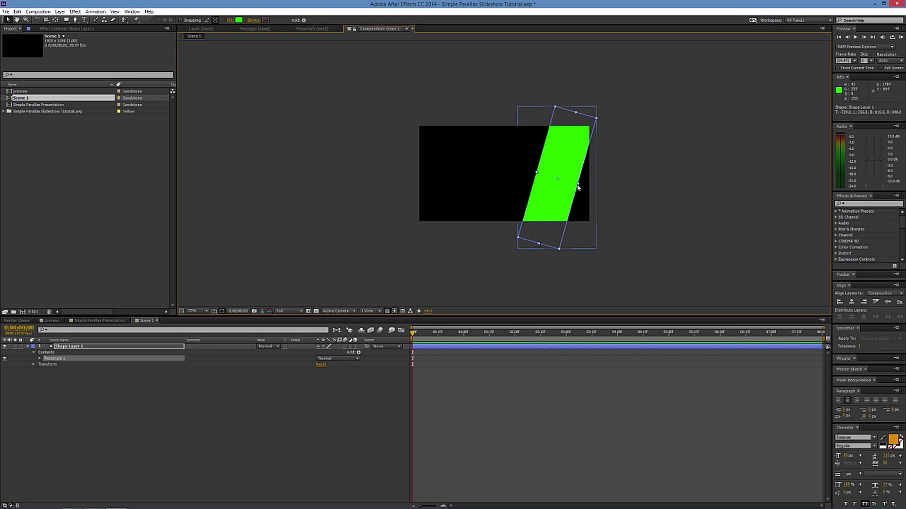
{"action": "left_click_drag", "start_coordinate": [578, 186], "coordinate": [581, 185]}
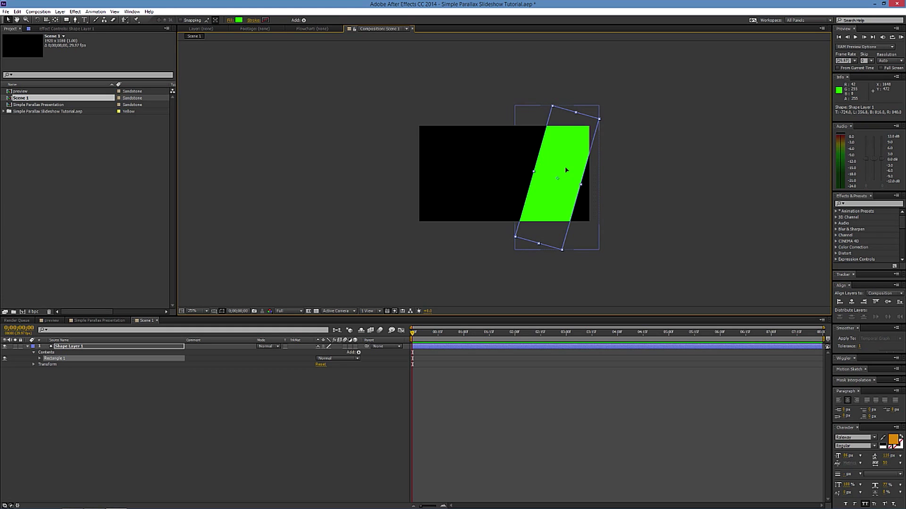
{"action": "left_click_drag", "start_coordinate": [566, 170], "coordinate": [588, 170]}
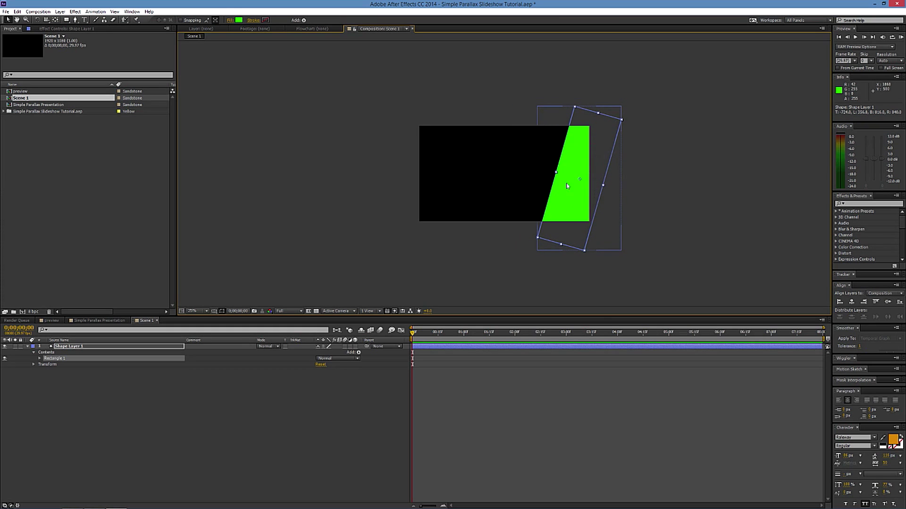
Rename the shape layer as mask
{"action": "left_click", "coordinate": [85, 347]}
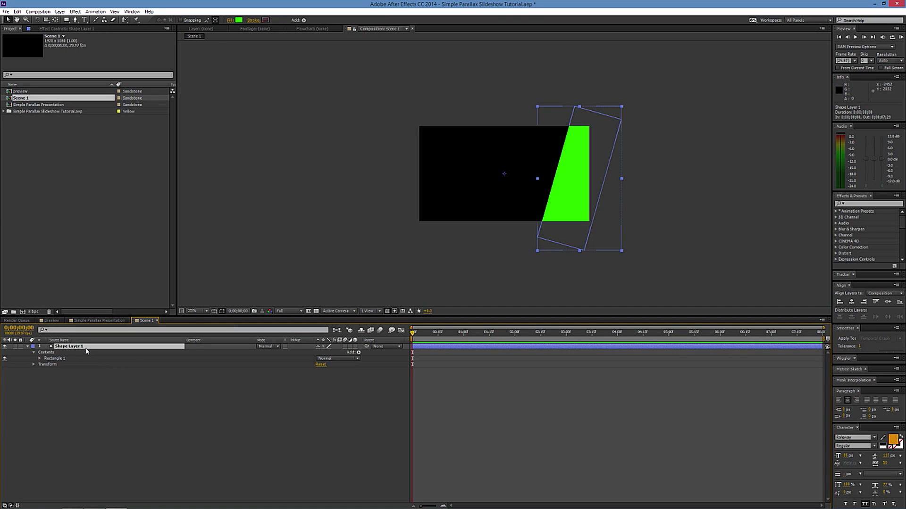
{"action": "key", "text": "Return"}
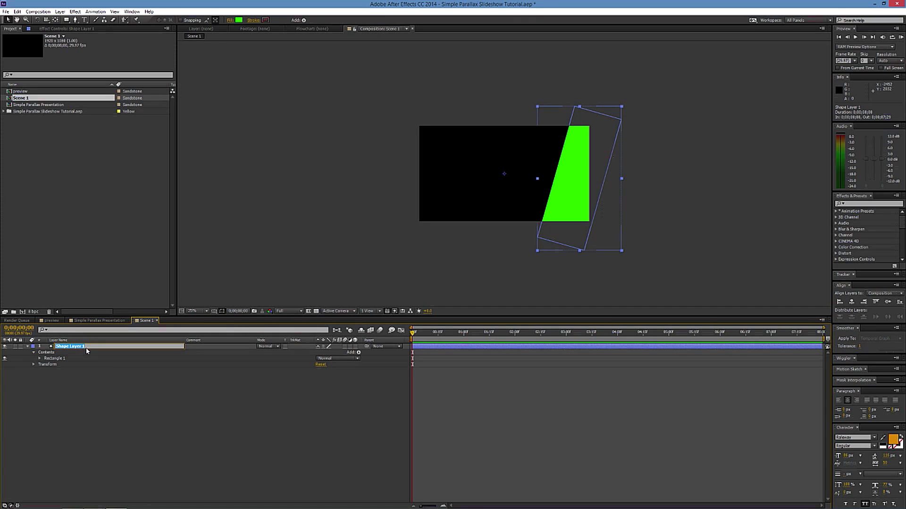
{"action": "type", "text": "mask"}
{"action": "key", "text": "Return"}
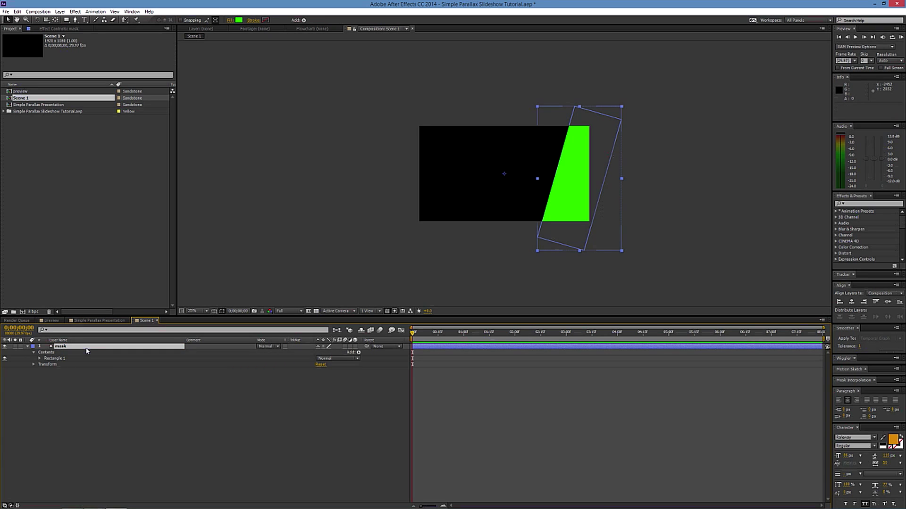
Duplicate the mask layer and shift the copy left to position 440, 540, beside the original slanted bar
{"action": "left_click", "coordinate": [86, 349]}
{"action": "key", "text": "ctrl+d"}
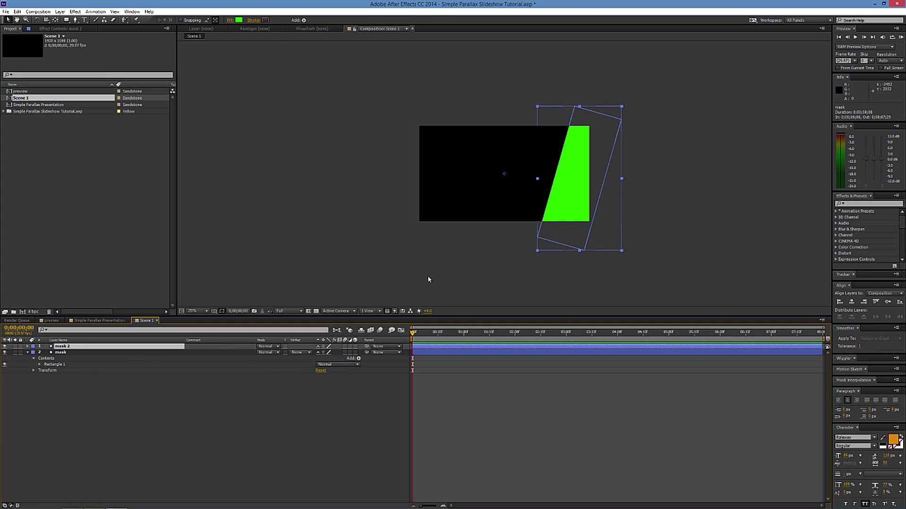
{"action": "key", "text": "shift+Left"}
{"action": "key", "text": "shift+Left"}
{"action": "key", "text": "shift+Left"}
{"action": "key", "text": "shift+Left"}
{"action": "key", "text": "shift+Left"}
{"action": "key", "text": "shift+Left"}
{"action": "key", "text": "shift+Left"}
{"action": "key", "text": "shift+Left"}
{"action": "key", "text": "shift+Left"}
{"action": "key", "text": "shift+Left"}
{"action": "key", "text": "shift+Left"}
{"action": "key", "text": "shift+Left"}
{"action": "key", "text": "shift+Left"}
{"action": "key", "text": "shift+Left"}
{"action": "key", "text": "shift+Left"}
{"action": "key", "text": "shift+Left"}
{"action": "key", "text": "shift+Left"}
{"action": "key", "text": "shift+Left"}
{"action": "key", "text": "shift+Left"}
{"action": "key", "text": "shift+Left"}
{"action": "key", "text": "shift+Left"}
{"action": "key", "text": "shift+Left"}
{"action": "key", "text": "shift+Left"}
{"action": "key", "text": "shift+Left"}
{"action": "key", "text": "shift+Left"}
{"action": "key", "text": "shift+Left"}
{"action": "key", "text": "shift+Left"}
{"action": "key", "text": "shift+Left"}
{"action": "key", "text": "shift+Left"}
{"action": "key", "text": "shift+Left"}
{"action": "key", "text": "shift+Left"}
{"action": "key", "text": "shift+Left"}
{"action": "key", "text": "shift+Left"}
{"action": "key", "text": "shift+Left"}
{"action": "key", "text": "shift+Left"}
{"action": "key", "text": "shift+Left"}
{"action": "key", "text": "shift+Left"}
{"action": "key", "text": "shift+Left"}
{"action": "key", "text": "shift+Left"}
{"action": "key", "text": "shift+Left"}
{"action": "key", "text": "shift+Left"}
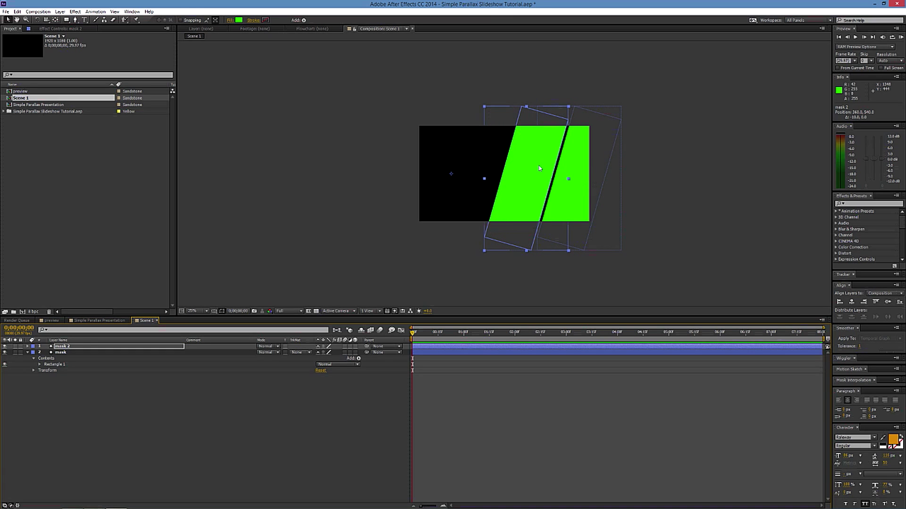
{"action": "key", "text": "shift+Right"}
{"action": "key", "text": "shift+Right"}
{"action": "key", "text": "shift+Right"}
{"action": "key", "text": "shift+Right"}
{"action": "key", "text": "shift+Right"}
{"action": "key", "text": "shift+Right"}
{"action": "key", "text": "shift+Right"}
{"action": "key", "text": "shift+Right"}
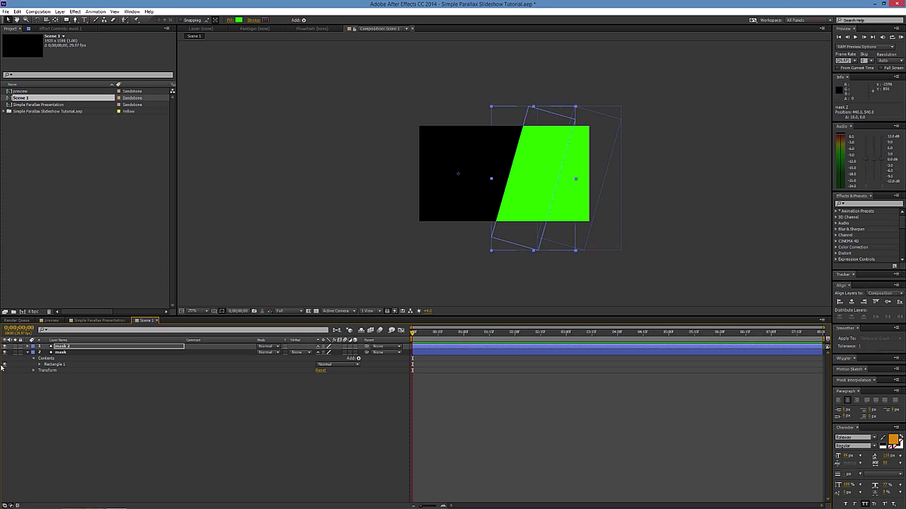
Narrow the rectangle inside mask 2 slightly and nudge it right so it overlaps the edge of the original bar
{"action": "left_click", "coordinate": [27, 347]}
{"action": "left_click", "coordinate": [34, 352]}
{"action": "left_click", "coordinate": [56, 359]}
{"action": "left_click_drag", "start_coordinate": [510, 173], "coordinate": [514, 175]}
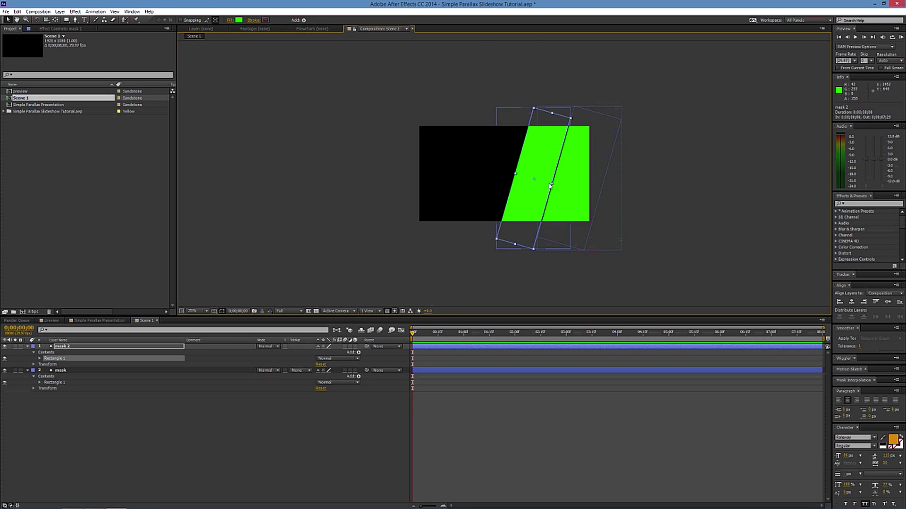
{"action": "key", "text": "space"}
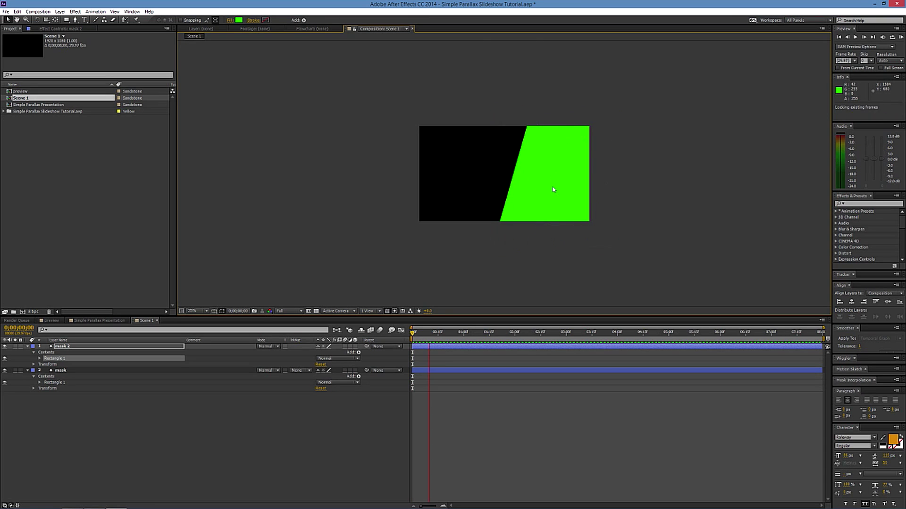
{"action": "key", "text": "space"}
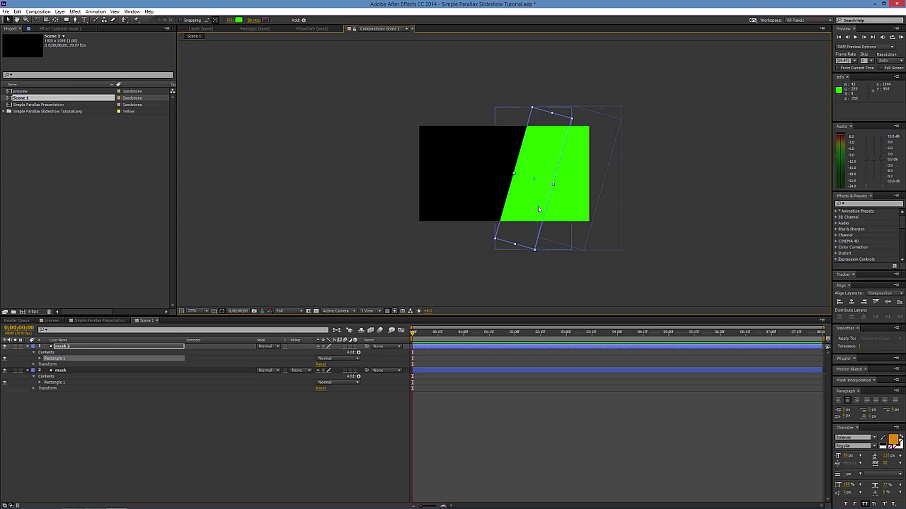
{"action": "key", "text": "shift+Right"}
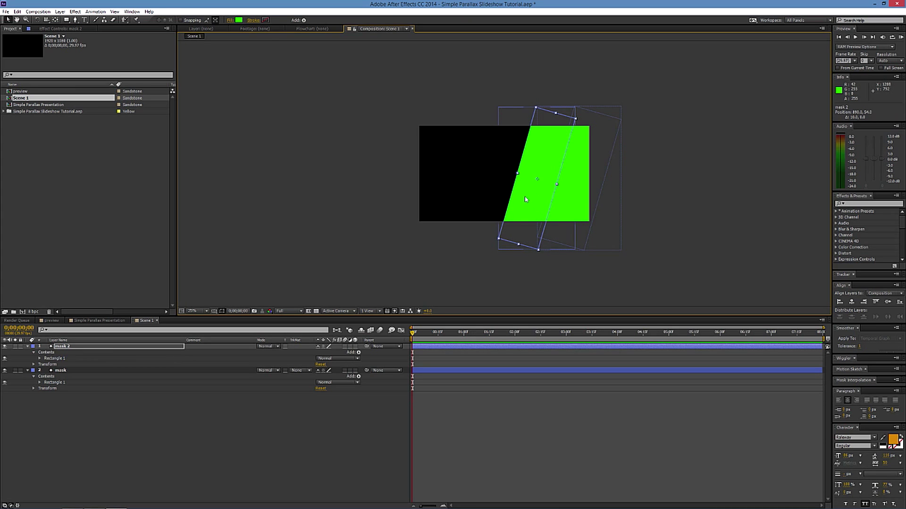
{"action": "key", "text": "shift+Right"}
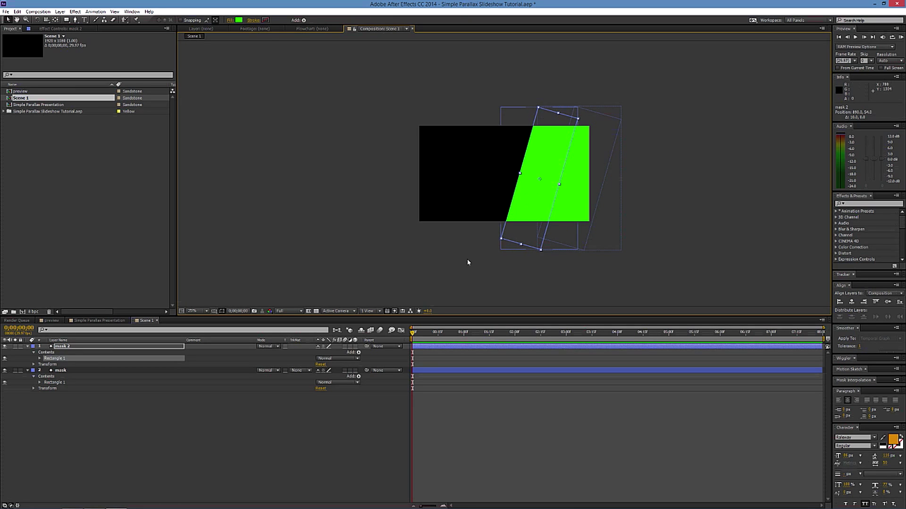
Change the fill colour of the mask 2 rectangle to red, FF0000
{"action": "left_click", "coordinate": [238, 21]}
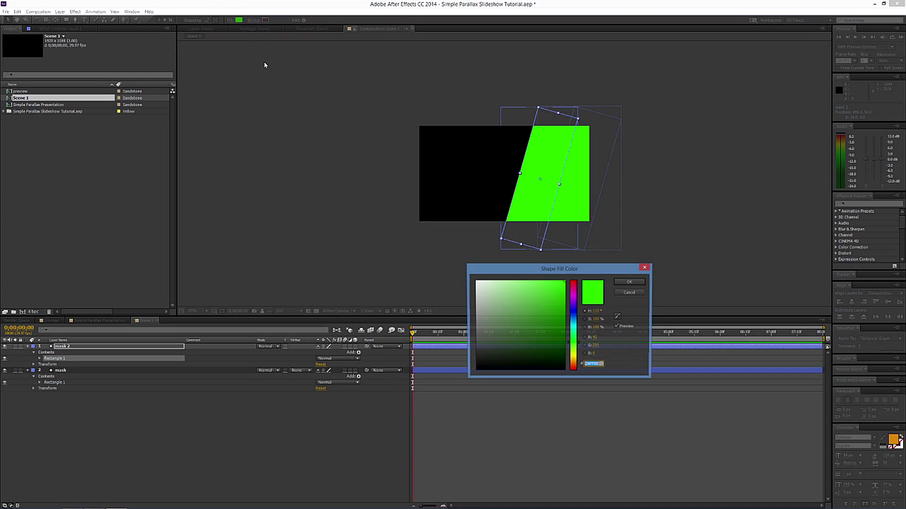
{"action": "left_click", "coordinate": [574, 281]}
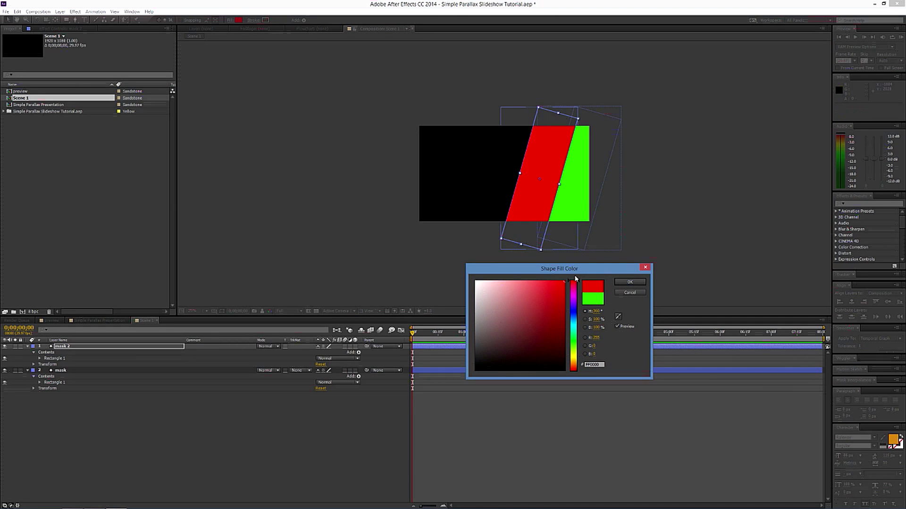
{"action": "left_click", "coordinate": [630, 282]}
Duplicate the mask 2 layer and shift the copy's rectangle about 440 px left, next to the red bar
{"action": "left_click", "coordinate": [65, 347]}
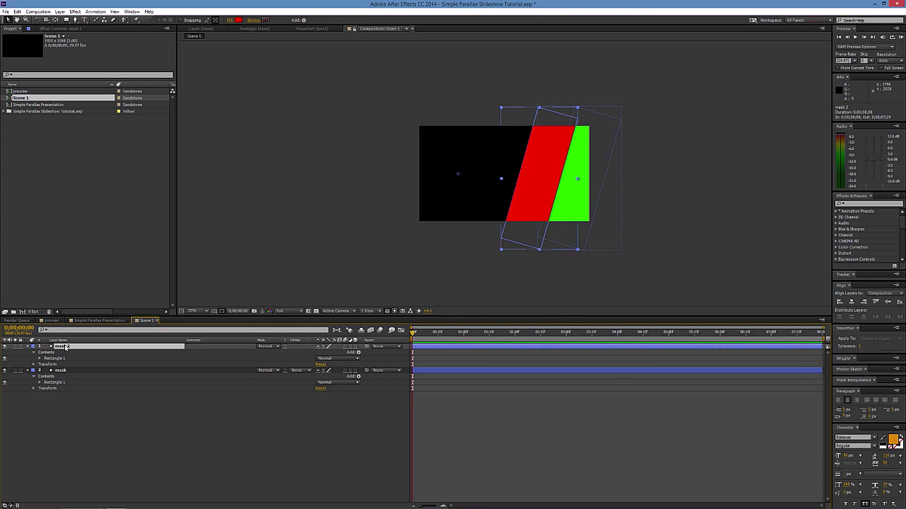
{"action": "key", "text": "ctrl+d"}
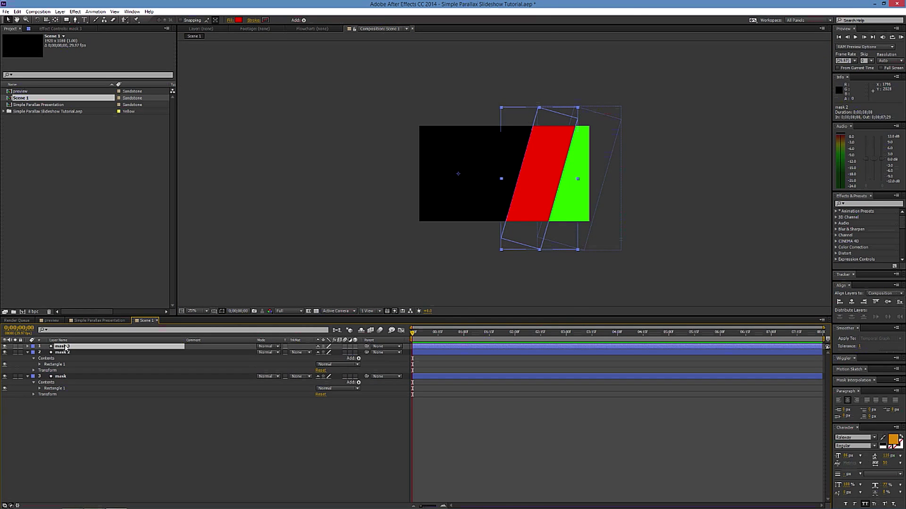
{"action": "left_click", "coordinate": [27, 347]}
{"action": "left_click", "coordinate": [34, 353]}
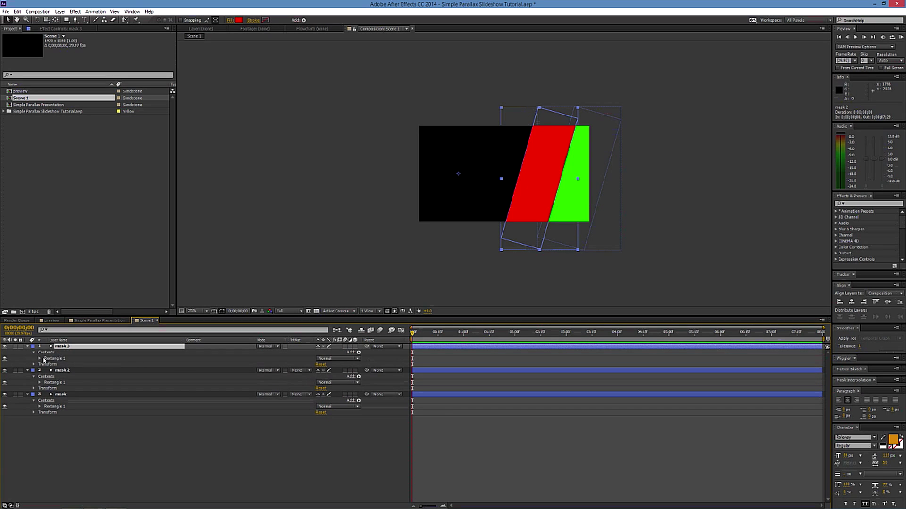
{"action": "left_click", "coordinate": [54, 360]}
{"action": "key", "text": "shift+Left"}
{"action": "key", "text": "shift+Left"}
{"action": "key", "text": "shift+Left"}
{"action": "key", "text": "shift+Left"}
{"action": "key", "text": "shift+Left"}
{"action": "key", "text": "shift+Left"}
{"action": "key", "text": "shift+Left"}
{"action": "key", "text": "shift+Left"}
{"action": "key", "text": "shift+Left"}
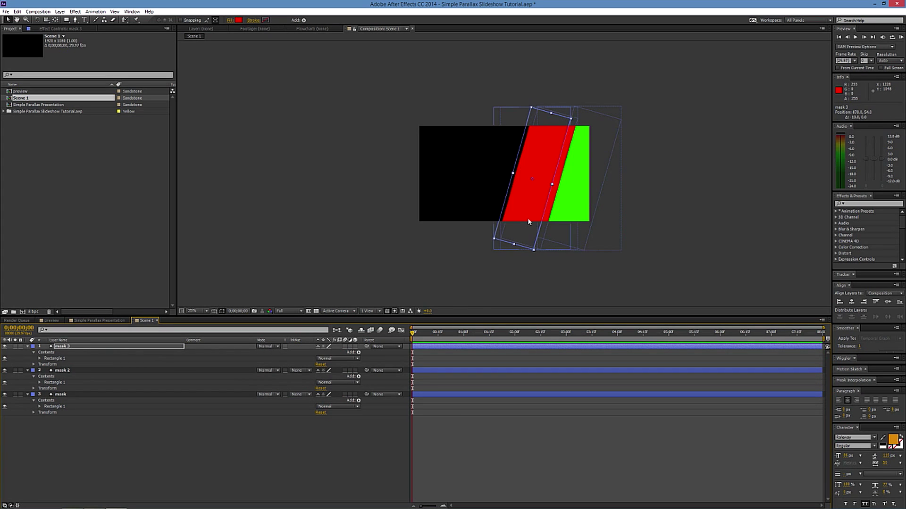
{"action": "key", "text": "shift+Left"}
{"action": "key", "text": "shift+Left"}
{"action": "key", "text": "shift+Left"}
{"action": "key", "text": "shift+Left"}
{"action": "key", "text": "shift+Left"}
{"action": "key", "text": "shift+Left"}
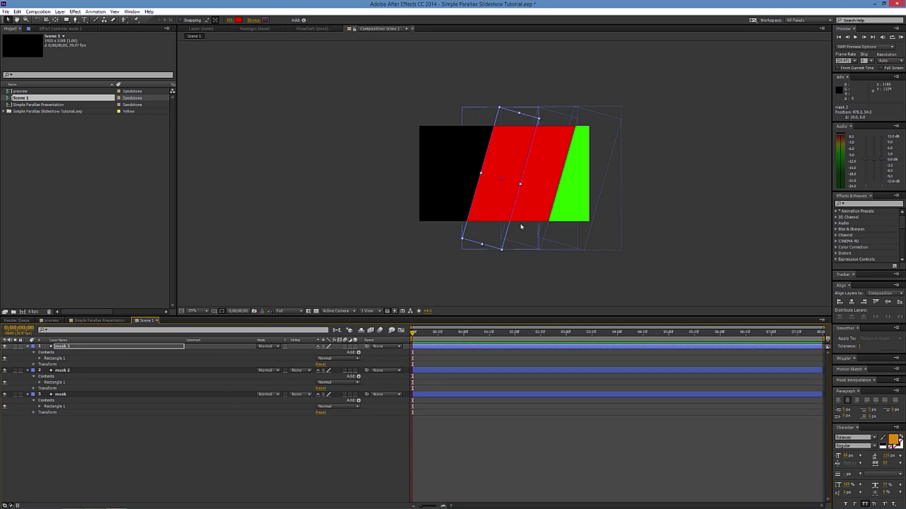
Change the fill colour of the mask 3 rectangle to blue, 0048FF
{"action": "left_click", "coordinate": [239, 21]}
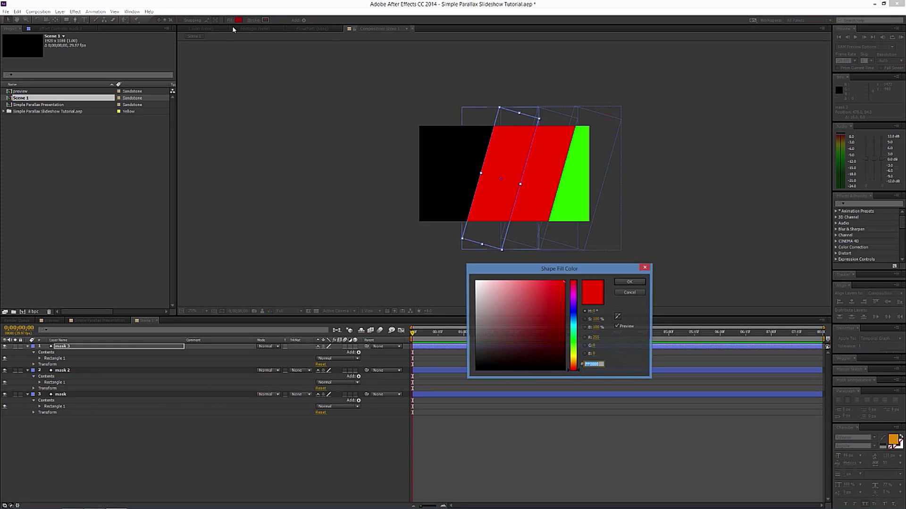
{"action": "left_click_drag", "start_coordinate": [574, 328], "coordinate": [576, 318]}
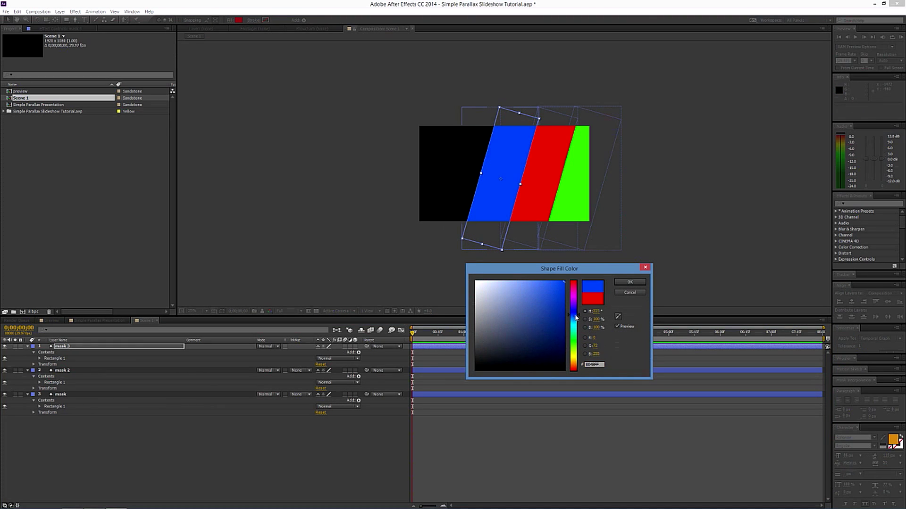
{"action": "left_click", "coordinate": [631, 283]}
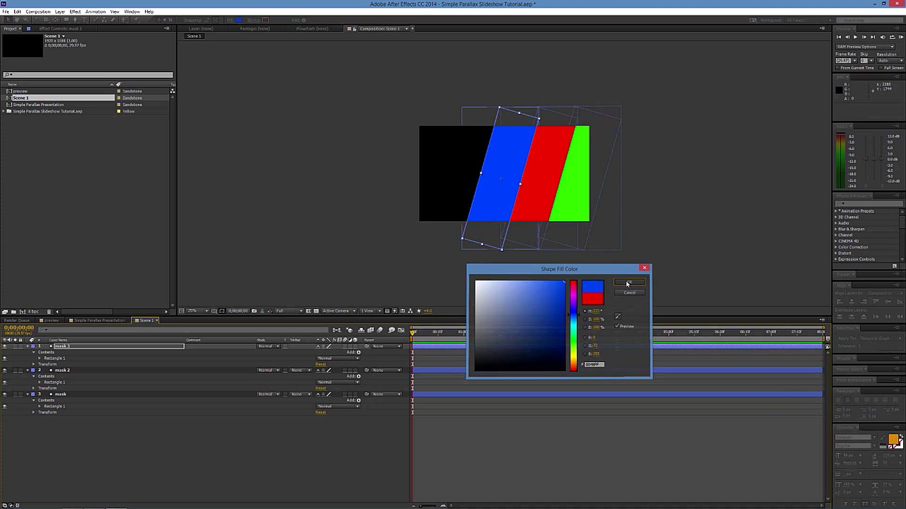
Duplicate the mask 3 layer and shift the copy left to position 16, 540, beside the blue bar
{"action": "left_click", "coordinate": [62, 349]}
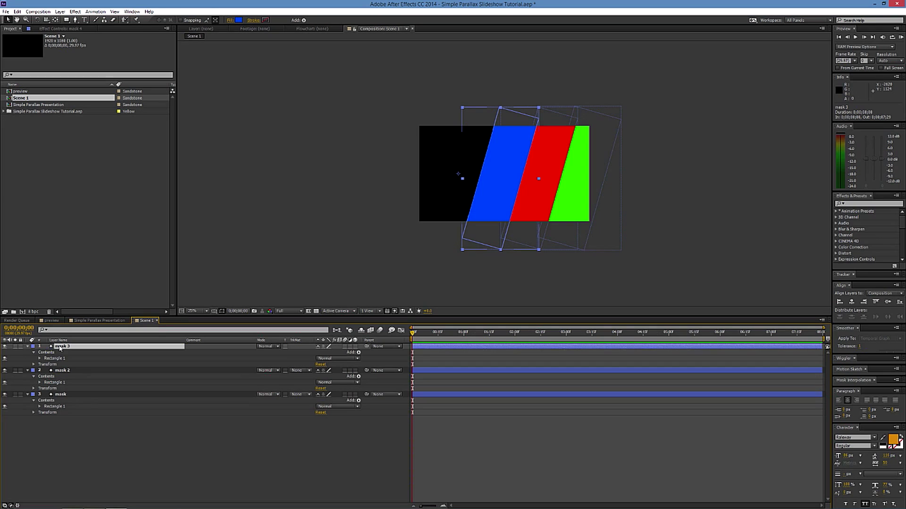
{"action": "key", "text": "ctrl+d"}
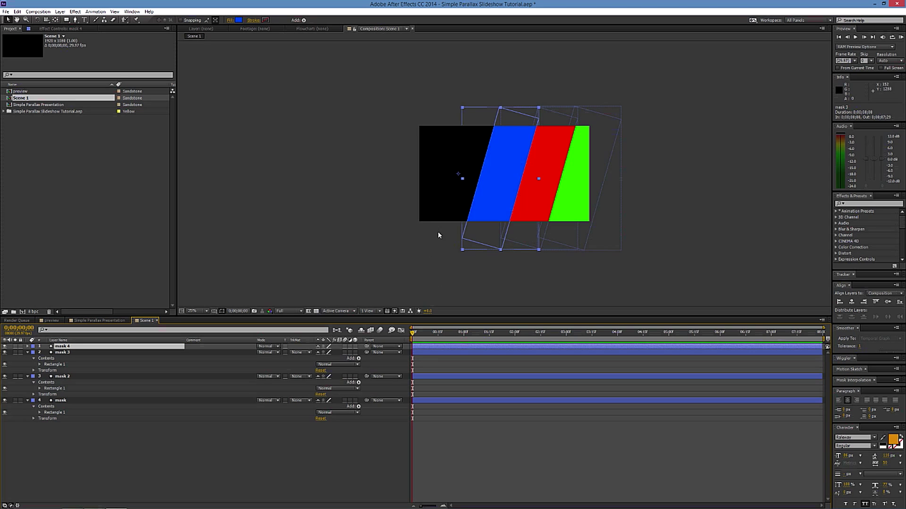
{"action": "key", "text": "shift+Left"}
{"action": "key", "text": "shift+Left"}
{"action": "key", "text": "shift+Left"}
{"action": "key", "text": "shift+Left"}
{"action": "key", "text": "shift+Left"}
{"action": "key", "text": "shift+Left"}
{"action": "key", "text": "shift+Left"}
{"action": "key", "text": "shift+Left"}
{"action": "key", "text": "shift+Left"}
{"action": "key", "text": "shift+Left"}
{"action": "key", "text": "shift+Left"}
{"action": "key", "text": "shift+Left"}
{"action": "key", "text": "shift+Left"}
{"action": "key", "text": "shift+Left"}
{"action": "key", "text": "shift+Left"}
{"action": "key", "text": "shift+Left"}
{"action": "key", "text": "shift+Left"}
{"action": "key", "text": "shift+Left"}
{"action": "key", "text": "shift+Left"}
{"action": "key", "text": "shift+Left"}
{"action": "key", "text": "shift+Left"}
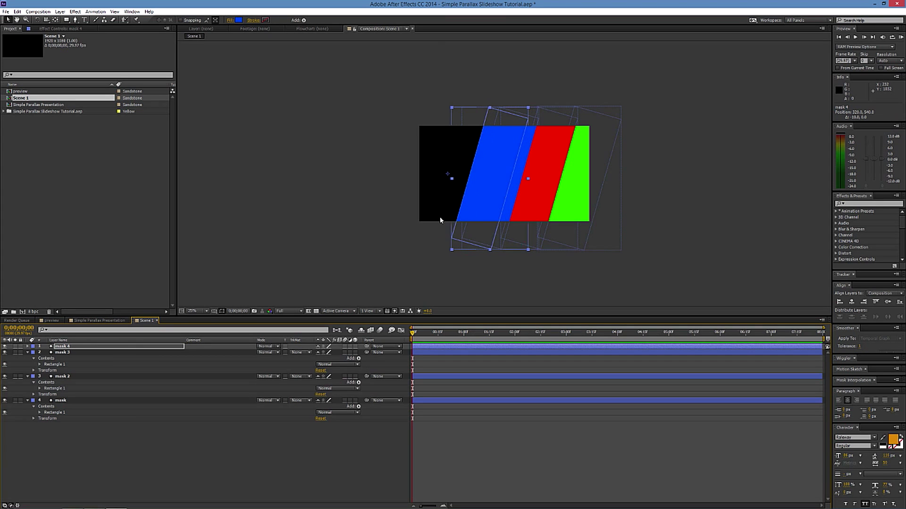
{"action": "mouse_move", "coordinate": [457, 168]}
{"action": "left_mouse_down"}
{"action": "mouse_move", "coordinate": [436, 169]}
{"action": "mouse_move", "coordinate": [446, 167]}
{"action": "left_mouse_up"}
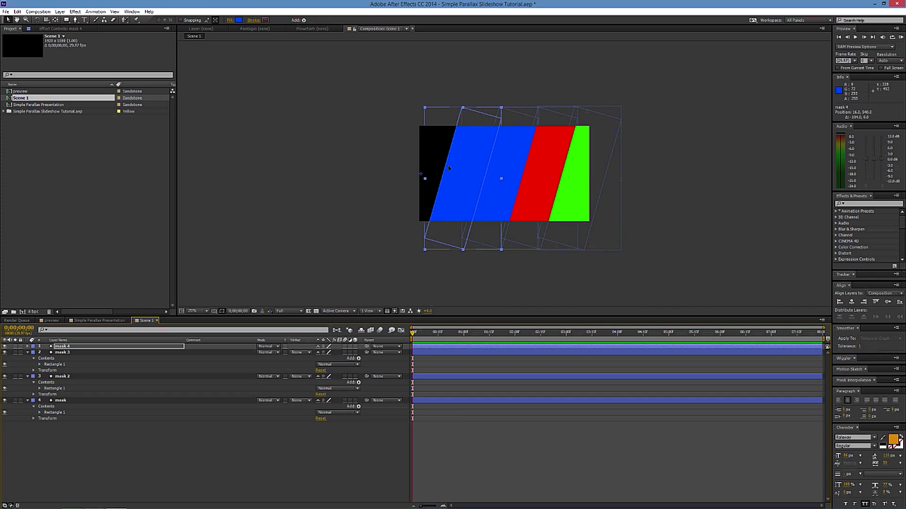
Fill the mask 4 rectangle with pink, FF0072, then narrow it slightly and nudge it about 40 px right over the blue bar's edge
{"action": "left_click", "coordinate": [239, 21]}
{"action": "left_click", "coordinate": [574, 289]}
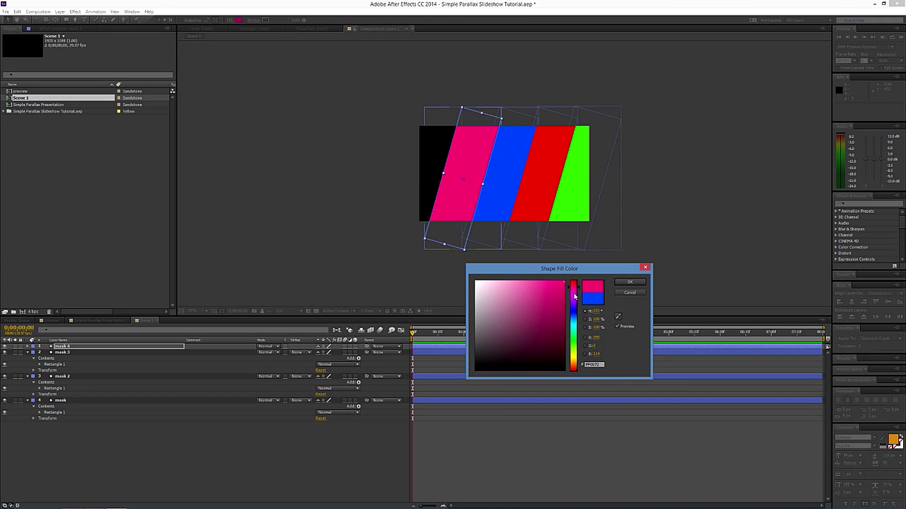
{"action": "left_click", "coordinate": [631, 282]}
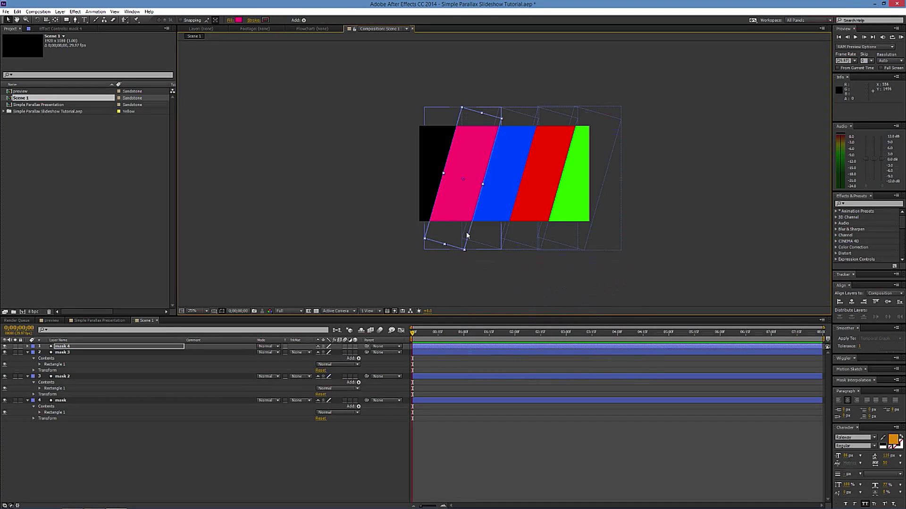
{"action": "left_click_drag", "start_coordinate": [444, 174], "coordinate": [444, 175]}
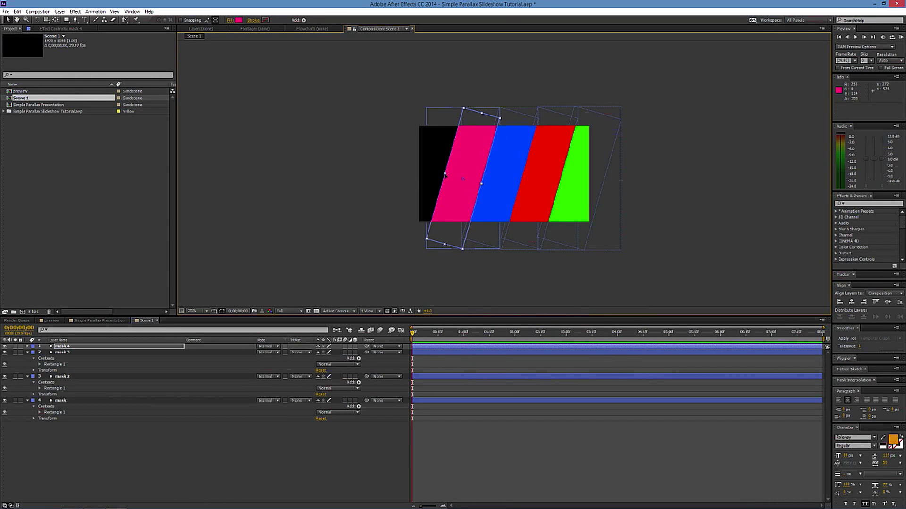
{"action": "key", "text": "shift+Right"}
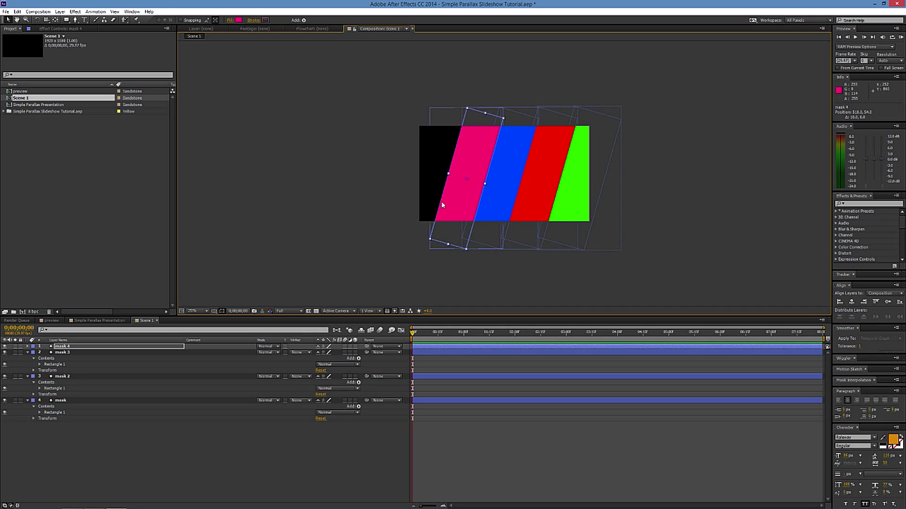
Collapse the expanded properties of the mask, mask 2 and mask 3 layers, keeping mask 4 selected
{"action": "left_click", "coordinate": [62, 347]}
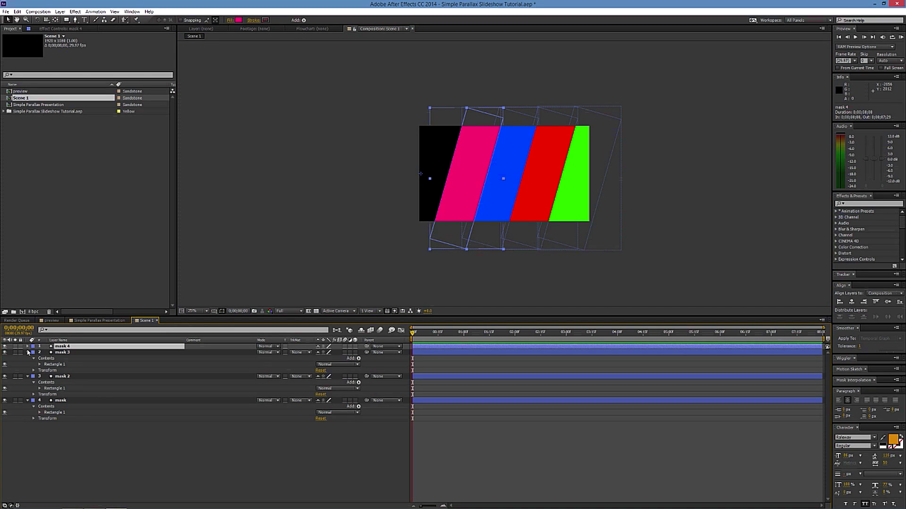
{"action": "left_click", "coordinate": [27, 353]}
{"action": "left_click", "coordinate": [27, 358]}
{"action": "left_click", "coordinate": [27, 365]}
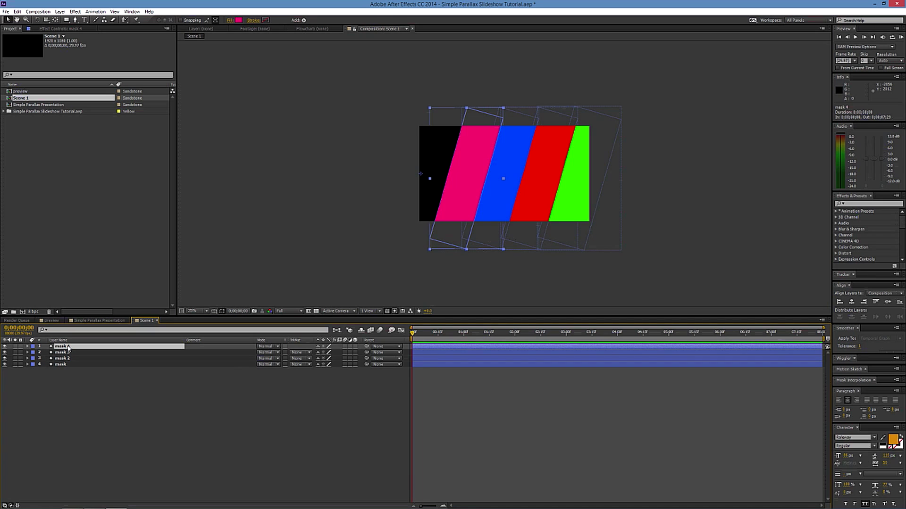
Duplicate the mask 4 layer and shift the copy left to position -424, 540, at the frame's left edge
{"action": "key", "text": "ctrl+d"}
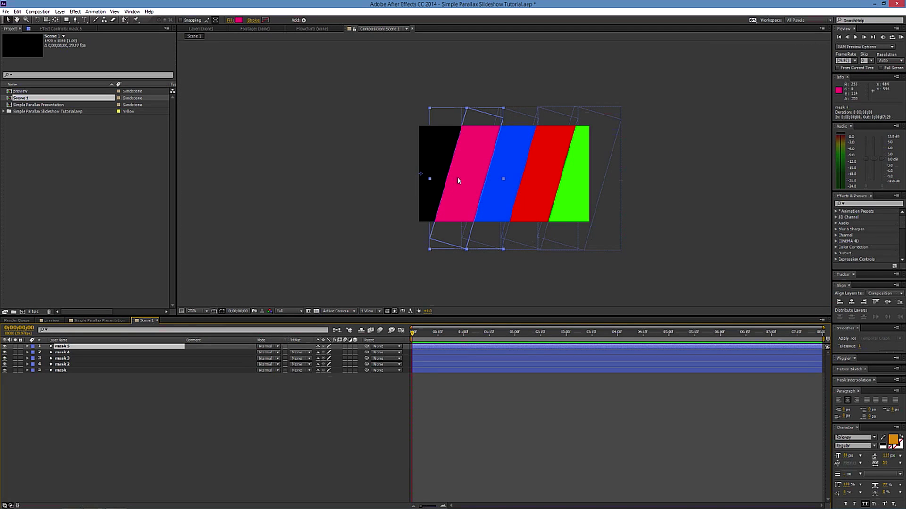
{"action": "key", "text": "shift+Left"}
{"action": "key", "text": "shift+Left"}
{"action": "key", "text": "shift+Left"}
{"action": "key", "text": "shift+Left"}
{"action": "key", "text": "shift+Left"}
{"action": "key", "text": "shift+Left"}
{"action": "key", "text": "shift+Left"}
{"action": "key", "text": "shift+Left"}
{"action": "key", "text": "shift+Left"}
{"action": "key", "text": "shift+Left"}
{"action": "key", "text": "shift+Left"}
{"action": "key", "text": "shift+Left"}
{"action": "key", "text": "shift+Left"}
{"action": "key", "text": "shift+Left"}
{"action": "key", "text": "shift+Left"}
{"action": "key", "text": "shift+Left"}
{"action": "key", "text": "shift+Left"}
{"action": "key", "text": "shift+Left"}
{"action": "key", "text": "shift+Left"}
{"action": "key", "text": "shift+Left"}
{"action": "key", "text": "shift+Left"}
{"action": "key", "text": "shift+Left"}
{"action": "key", "text": "shift+Left"}
{"action": "key", "text": "shift+Left"}
{"action": "key", "text": "shift+Left"}
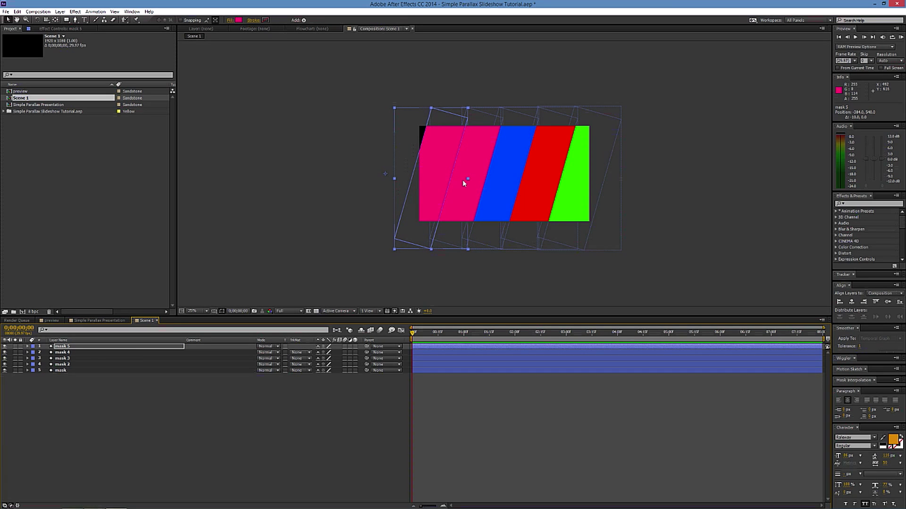
{"action": "key", "text": "shift+Left"}
{"action": "key", "text": "shift+Left"}
{"action": "key", "text": "shift+Left"}
{"action": "key", "text": "shift+Left"}
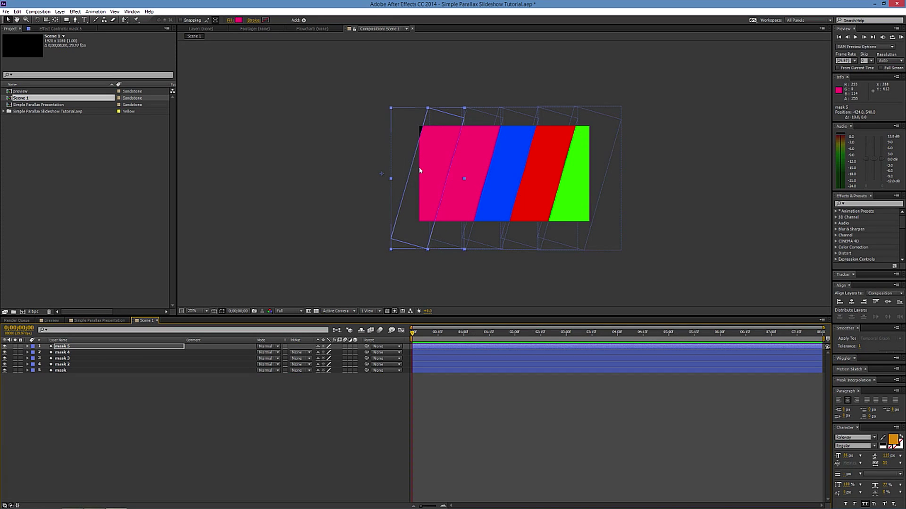
Widen the rectangle inside mask 5 and nudge it about 40 px left so it covers the frame's upper-left corner
{"action": "left_click", "coordinate": [77, 346]}
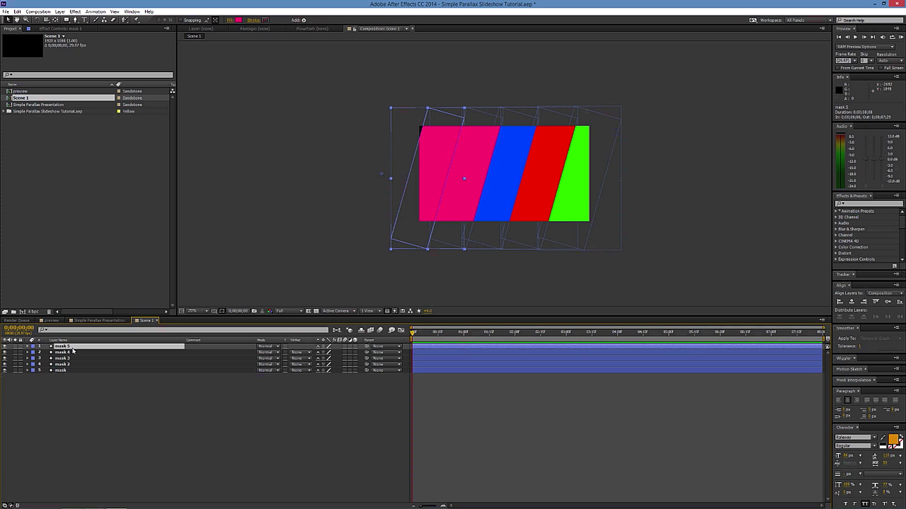
{"action": "left_click", "coordinate": [27, 347]}
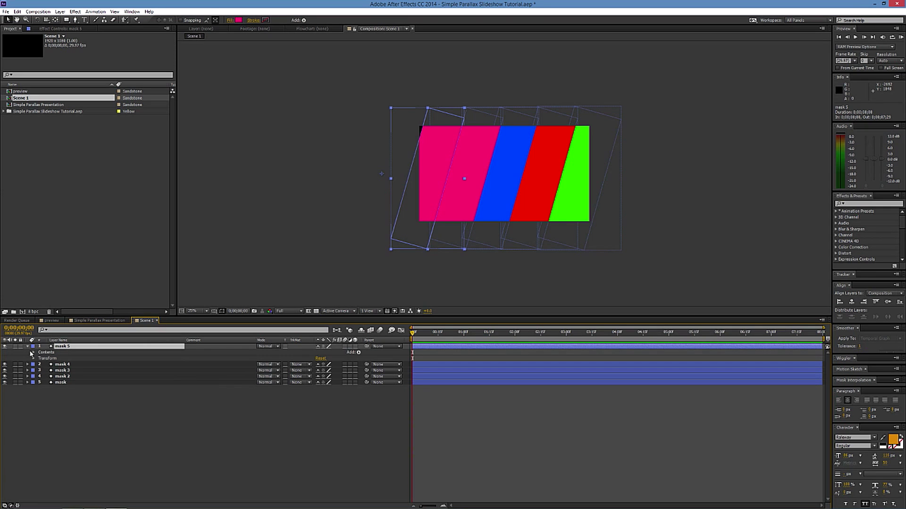
{"action": "left_click", "coordinate": [34, 353]}
{"action": "left_click", "coordinate": [54, 358]}
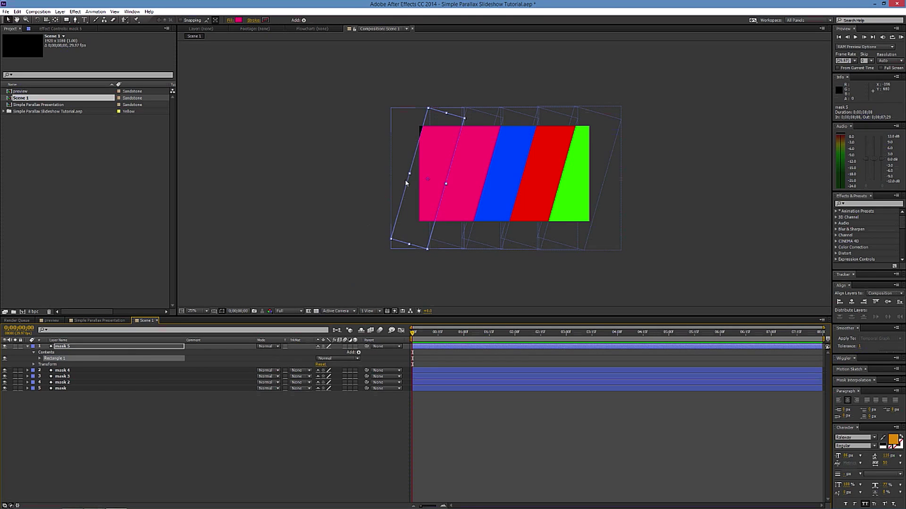
{"action": "left_click_drag", "start_coordinate": [409, 176], "coordinate": [404, 174]}
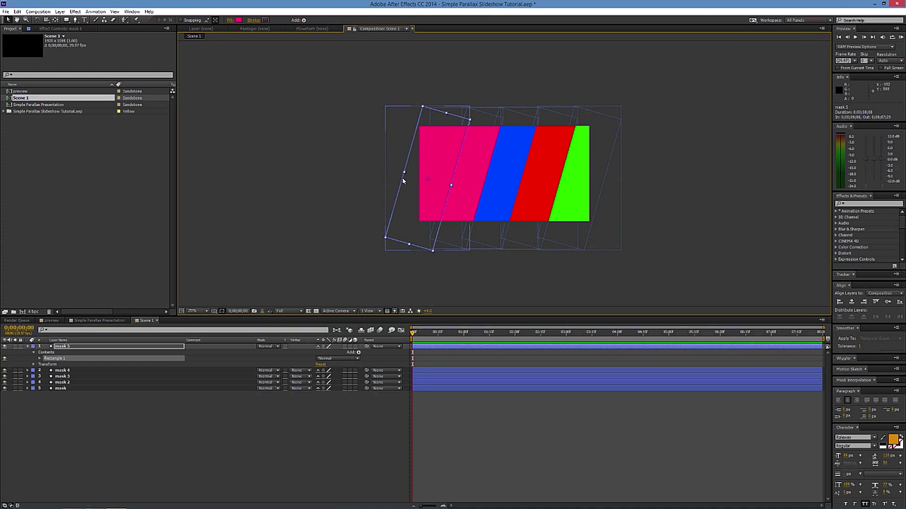
{"action": "key", "text": "shift+Left"}
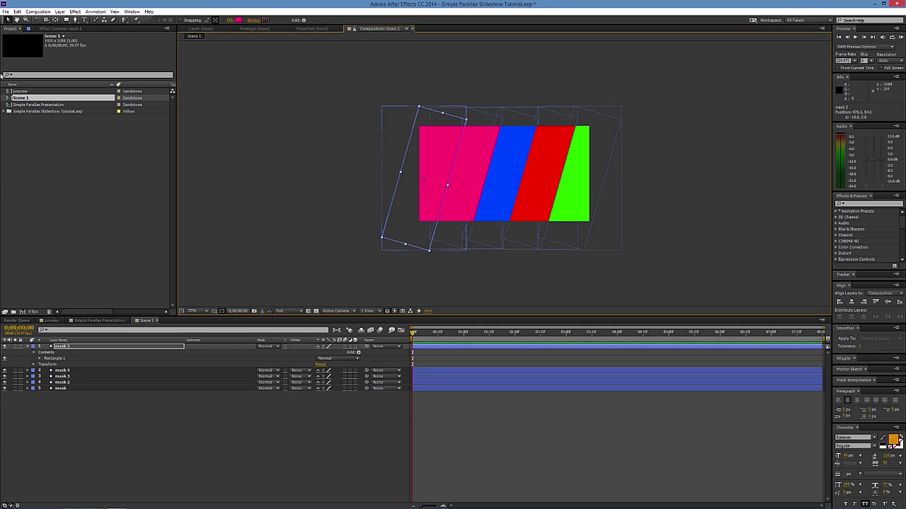
Collapse the mask 5 layer's properties and select all five mask layers
{"action": "left_click", "coordinate": [28, 346]}
{"action": "left_click", "coordinate": [61, 348]}
{"action": "left_click", "coordinate": [61, 372]}
{"action": "left_click", "coordinate": [66, 348], "text": "shift"}
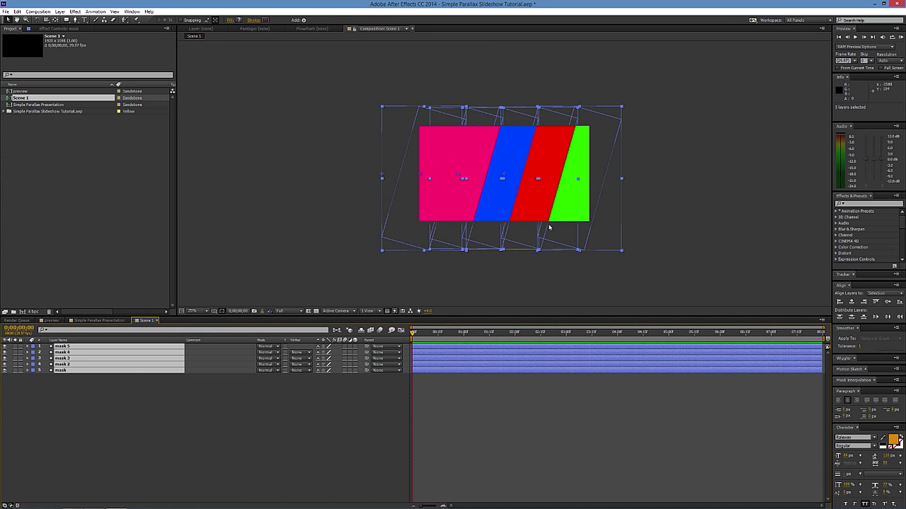
Save the project under the new name Simple Parallax Slideshow Tutorial 1
{"action": "left_click", "coordinate": [6, 11]}
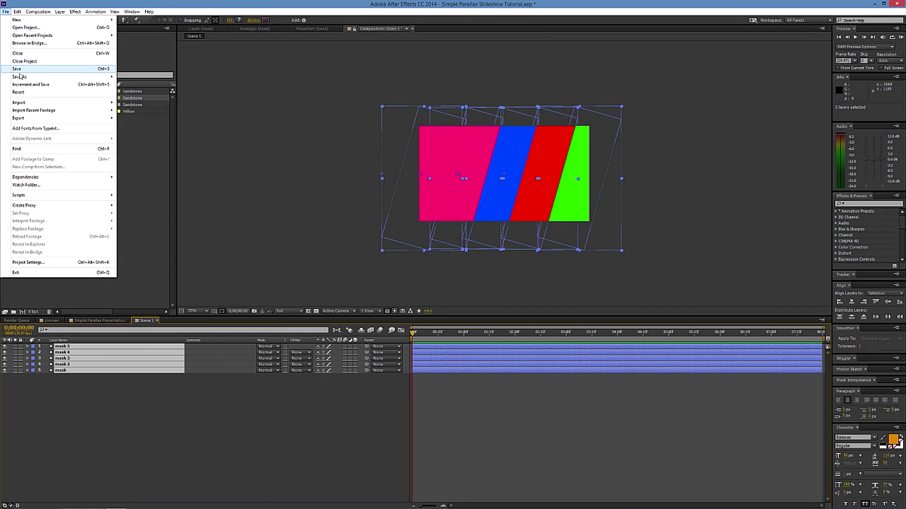
{"action": "mouse_move", "coordinate": [19, 74]}
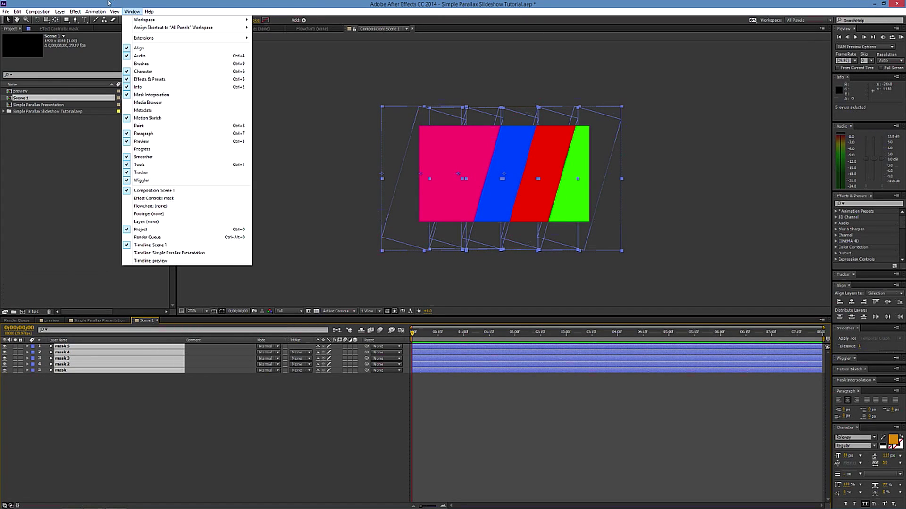
{"action": "left_click", "coordinate": [106, 3]}
{"action": "left_click", "coordinate": [5, 12]}
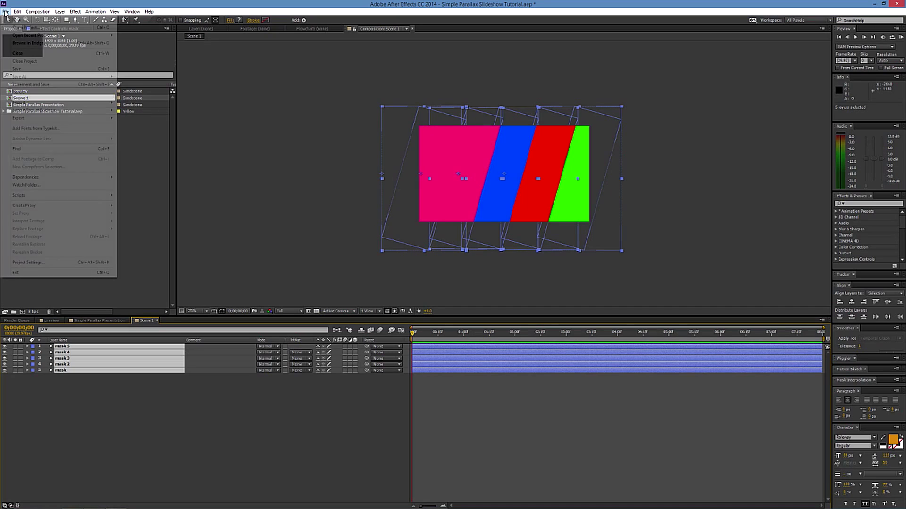
{"action": "mouse_move", "coordinate": [18, 78]}
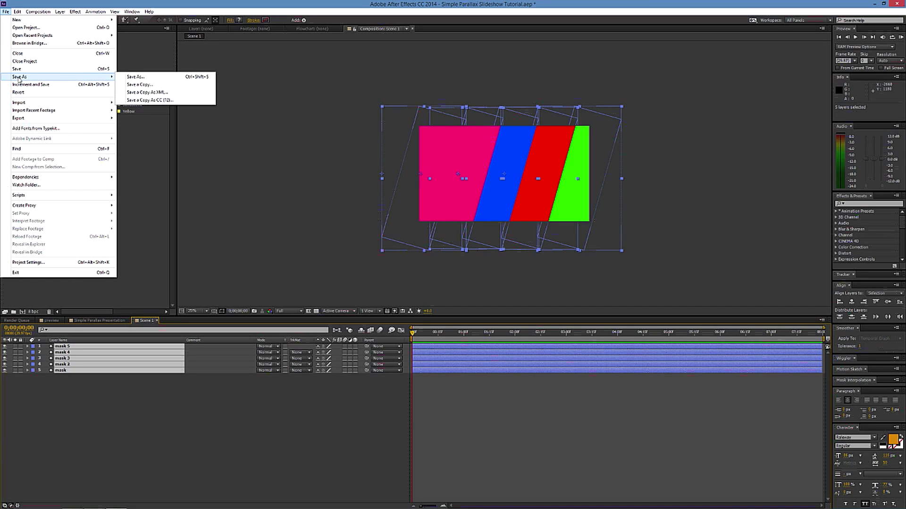
{"action": "left_click", "coordinate": [135, 77]}
{"action": "left_click", "coordinate": [122, 233]}
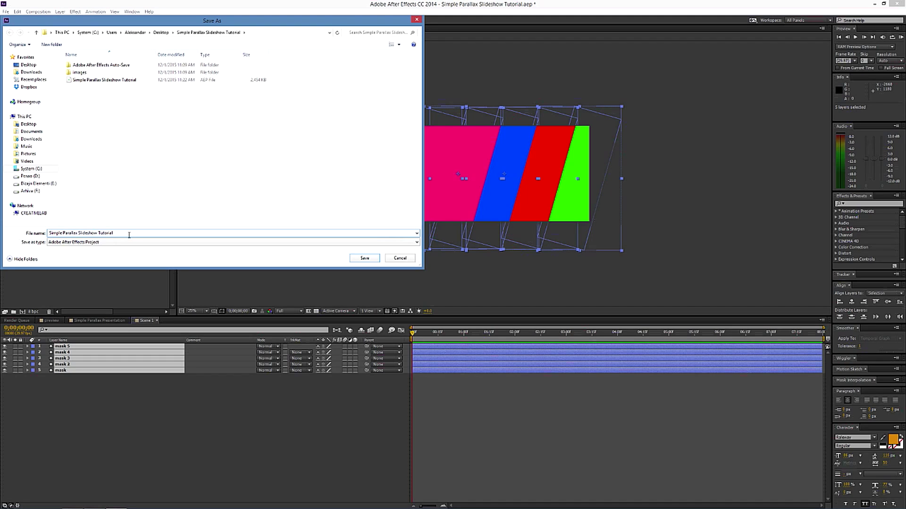
{"action": "key", "text": "Return"}
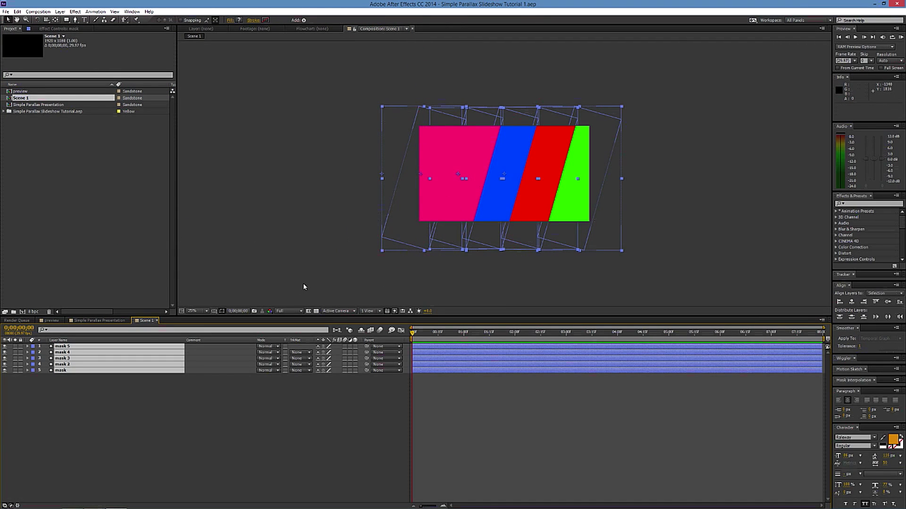
Change the fill colour of the mask 5 shape to orange, FF4E00
{"action": "left_click", "coordinate": [67, 392]}
{"action": "left_click", "coordinate": [71, 347]}
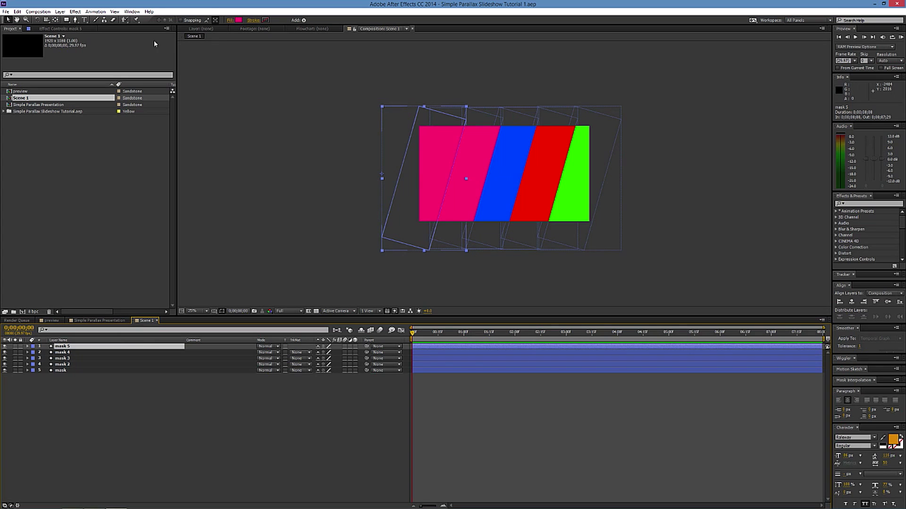
{"action": "left_click", "coordinate": [238, 20]}
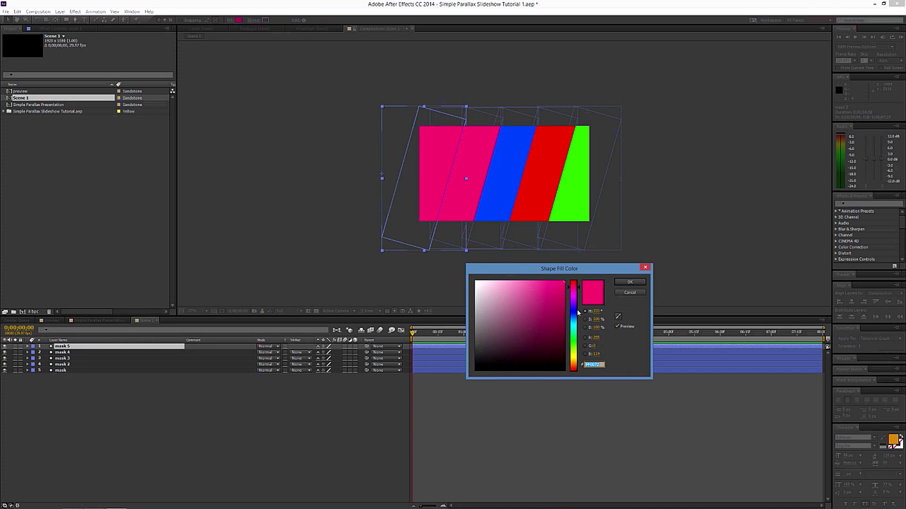
{"action": "left_click", "coordinate": [574, 369]}
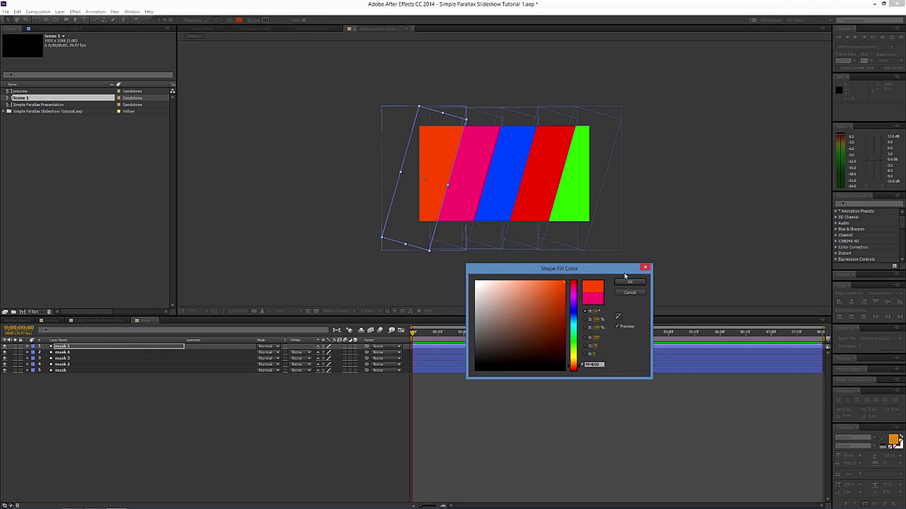
{"action": "left_click", "coordinate": [629, 283]}
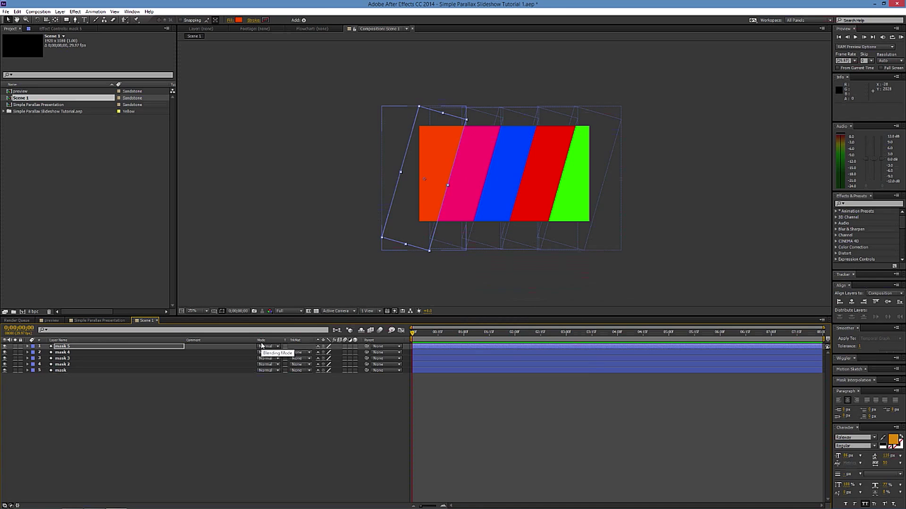
Turn all five mask layers into 3D layers and display the composition in two side-by-side views
{"action": "left_click", "coordinate": [68, 371]}
{"action": "left_click", "coordinate": [68, 348], "text": "shift"}
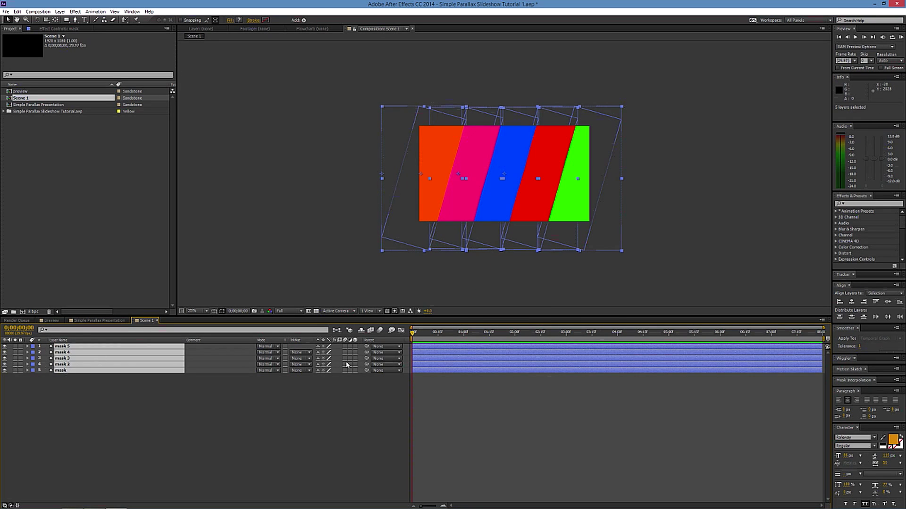
{"action": "left_click", "coordinate": [355, 347]}
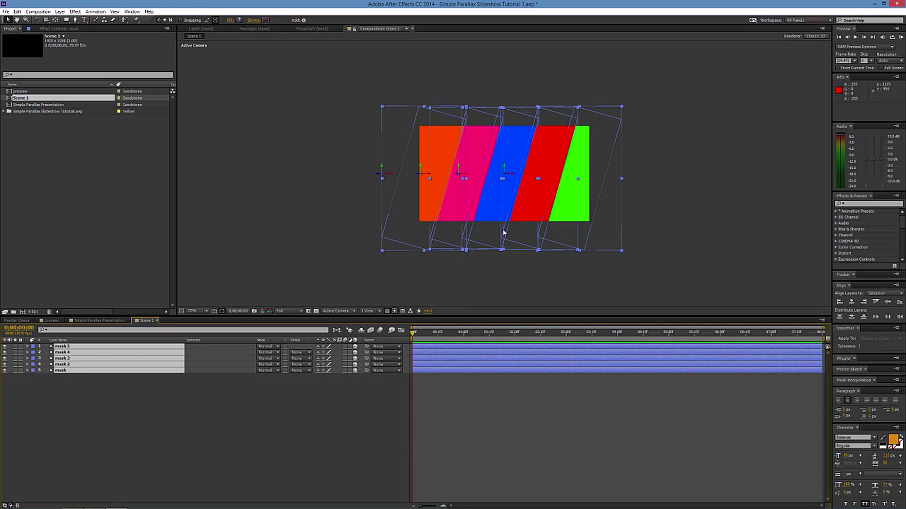
{"action": "left_click", "coordinate": [368, 311]}
{"action": "left_click", "coordinate": [380, 326]}
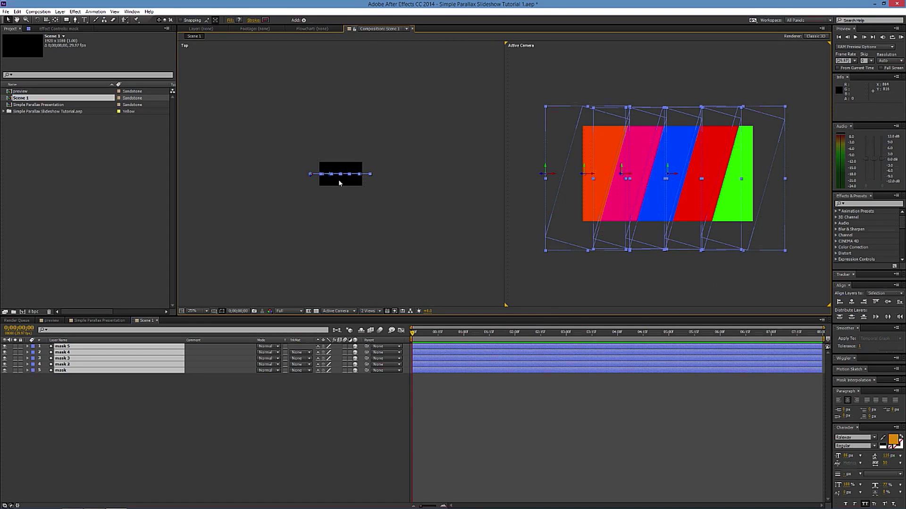
Select all five mask layers and reveal their Position properties
{"action": "left_click", "coordinate": [138, 387]}
{"action": "left_click", "coordinate": [61, 370]}
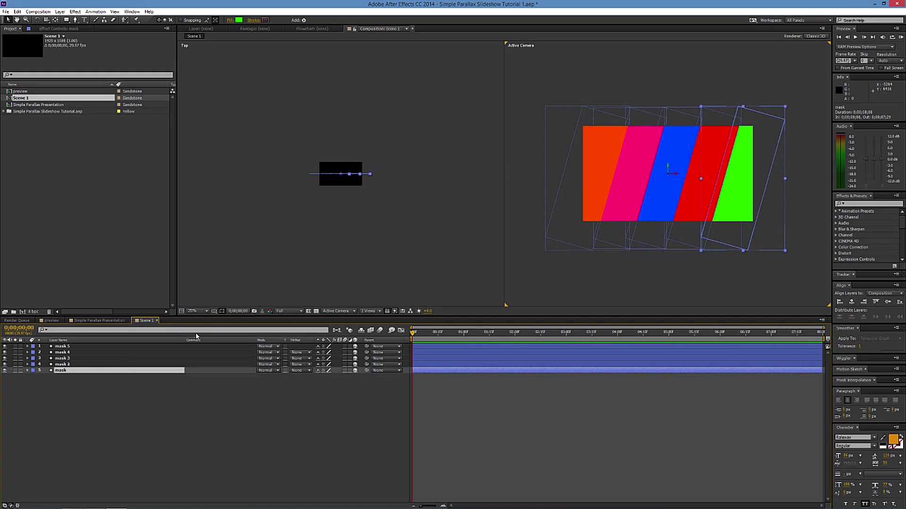
{"action": "left_click", "coordinate": [63, 347], "text": "shift"}
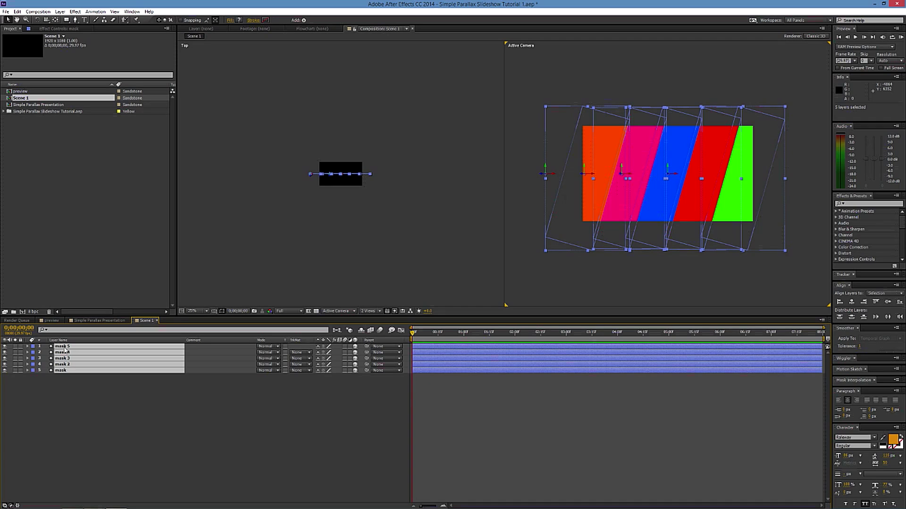
{"action": "key", "text": "p"}
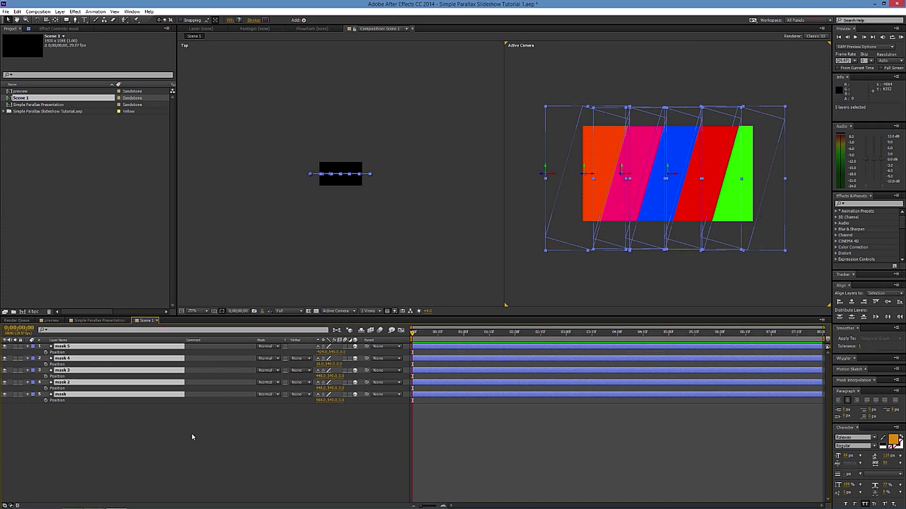
Push mask 2 through mask 5 back together in the Top view to a Z depth of about 368
{"action": "left_click", "coordinate": [86, 427]}
{"action": "left_click", "coordinate": [78, 383]}
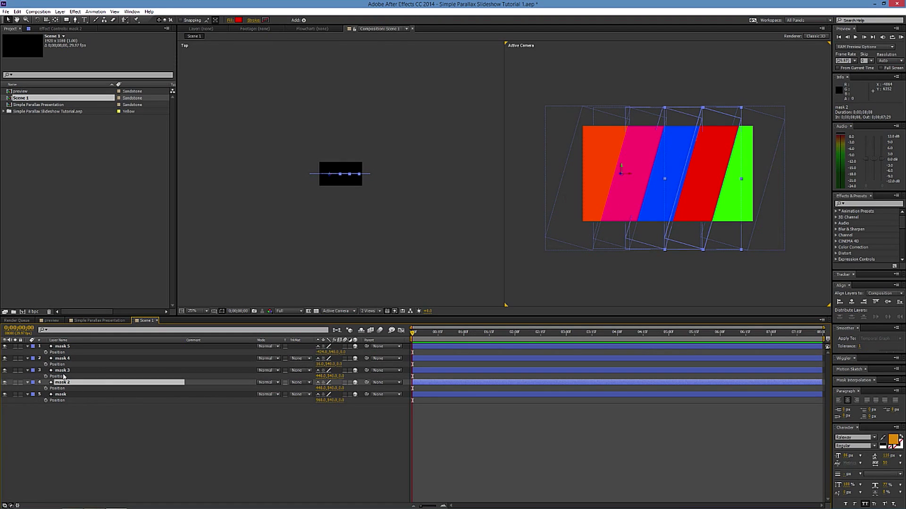
{"action": "left_click", "coordinate": [66, 347], "text": "shift"}
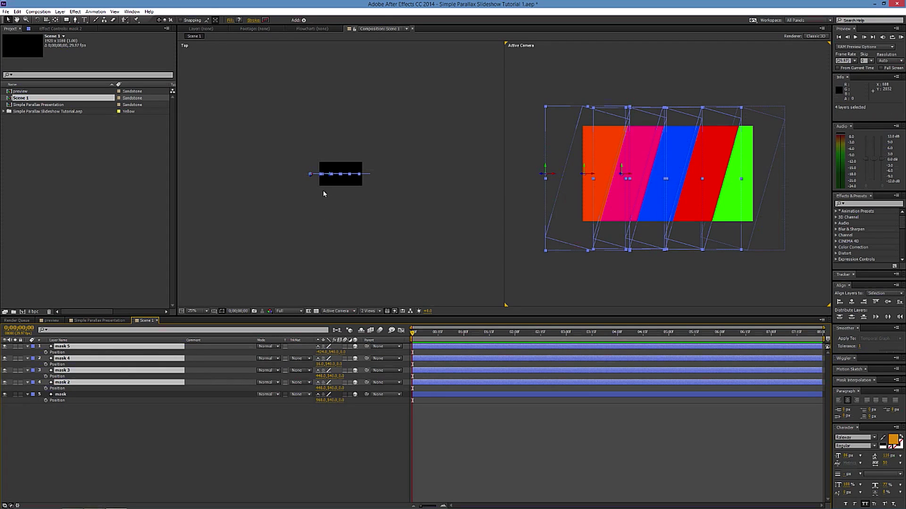
{"action": "mouse_move", "coordinate": [311, 176]}
{"action": "left_mouse_down"}
{"action": "mouse_move", "coordinate": [316, 150]}
{"action": "mouse_move", "coordinate": [312, 170]}
{"action": "left_mouse_up"}
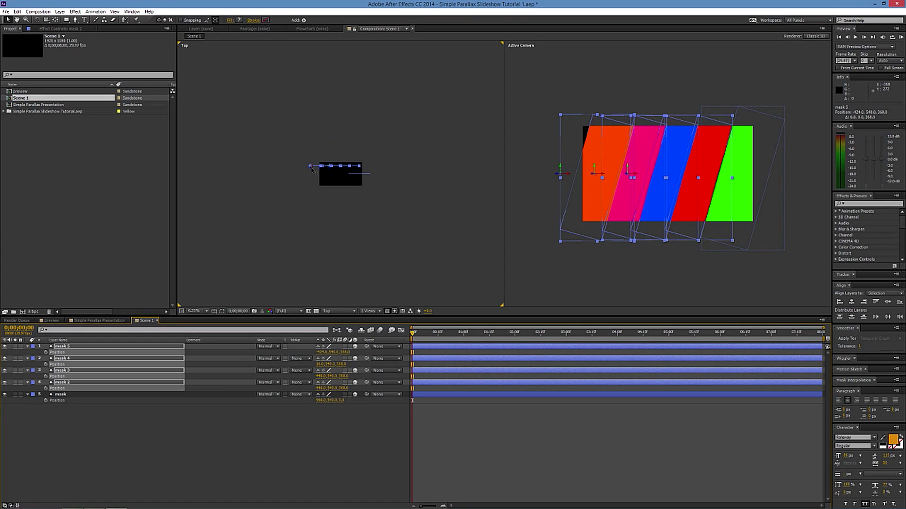
Stagger the remaining masks farther back in the Top view: mask 3 at about Z 832, mask 4 at 1472 and mask 5 at 3392
{"action": "left_click", "coordinate": [71, 384], "text": "ctrl"}
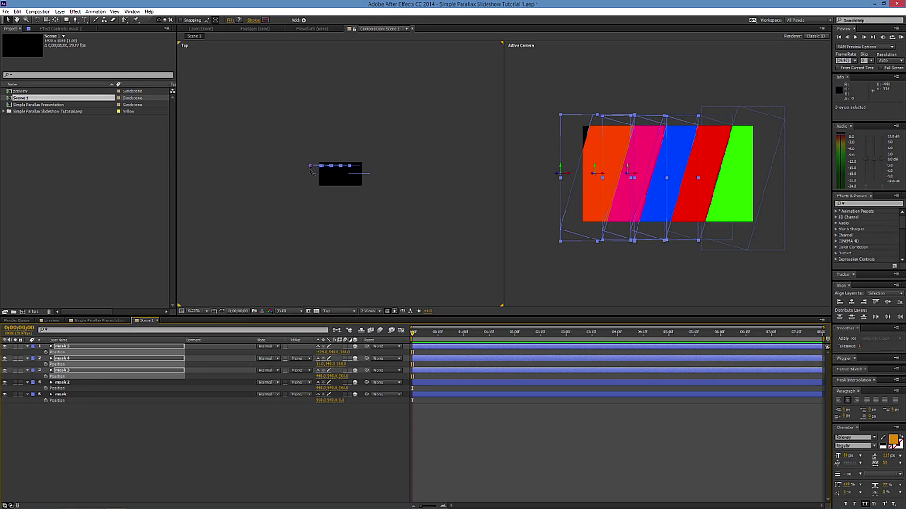
{"action": "left_click_drag", "start_coordinate": [312, 171], "coordinate": [312, 160]}
{"action": "left_click", "coordinate": [65, 372], "text": "ctrl"}
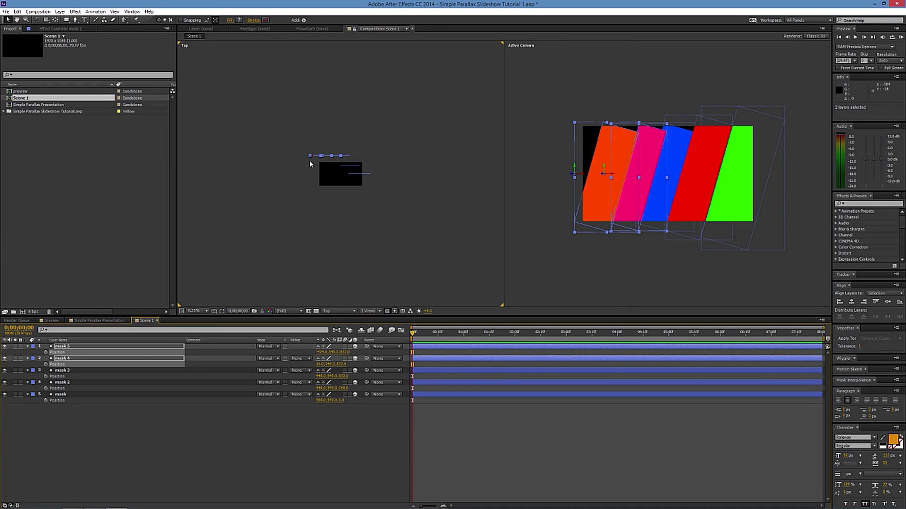
{"action": "left_click_drag", "start_coordinate": [311, 158], "coordinate": [312, 150]}
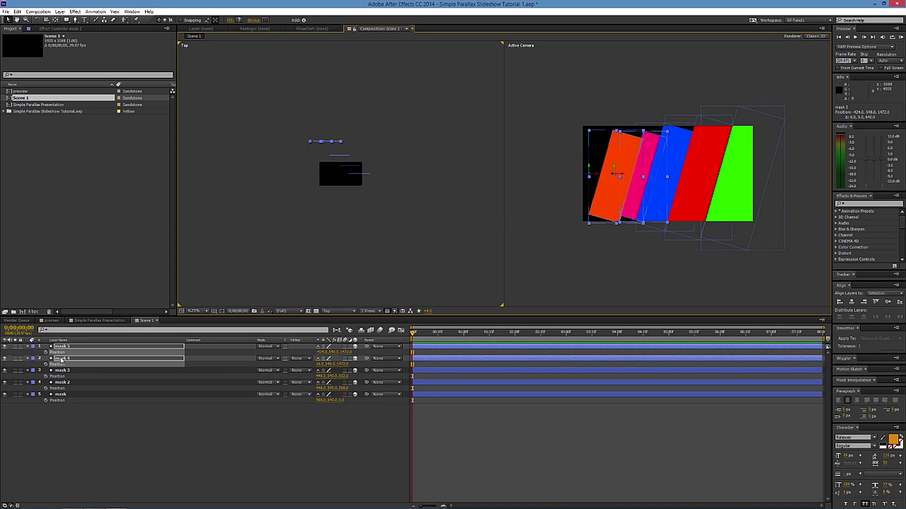
{"action": "left_click", "coordinate": [62, 361], "text": "ctrl"}
{"action": "left_click_drag", "start_coordinate": [309, 147], "coordinate": [309, 105]}
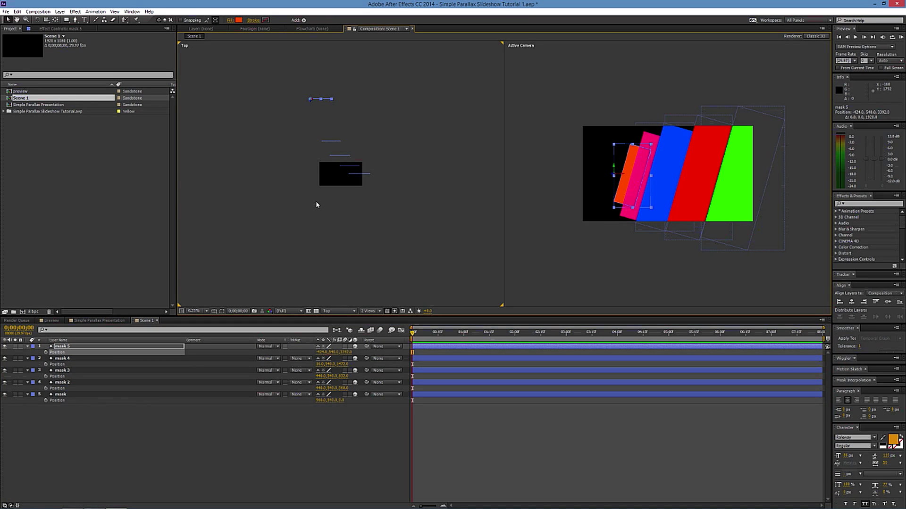
Scale the mask 2 shape up to about 115% and nudge it left to close the gap beside the blue stripe
{"action": "left_click", "coordinate": [66, 383]}
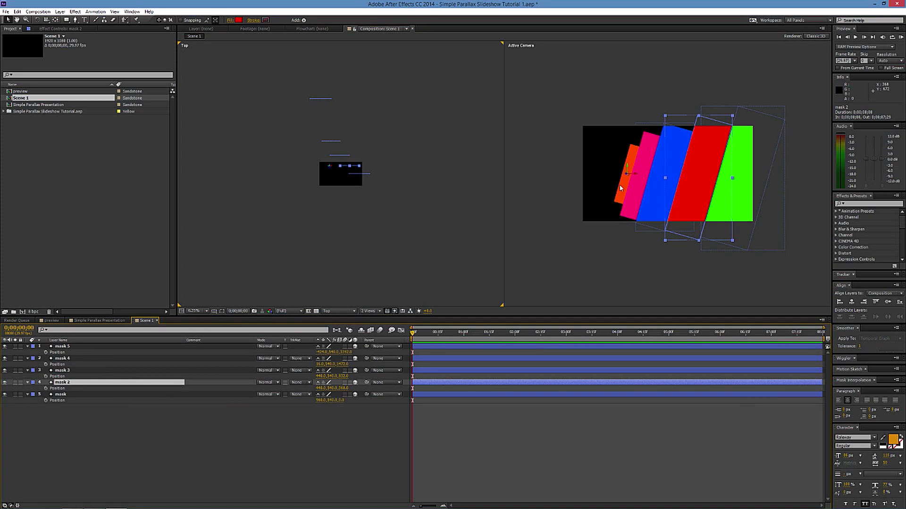
{"action": "left_click", "coordinate": [733, 118]}
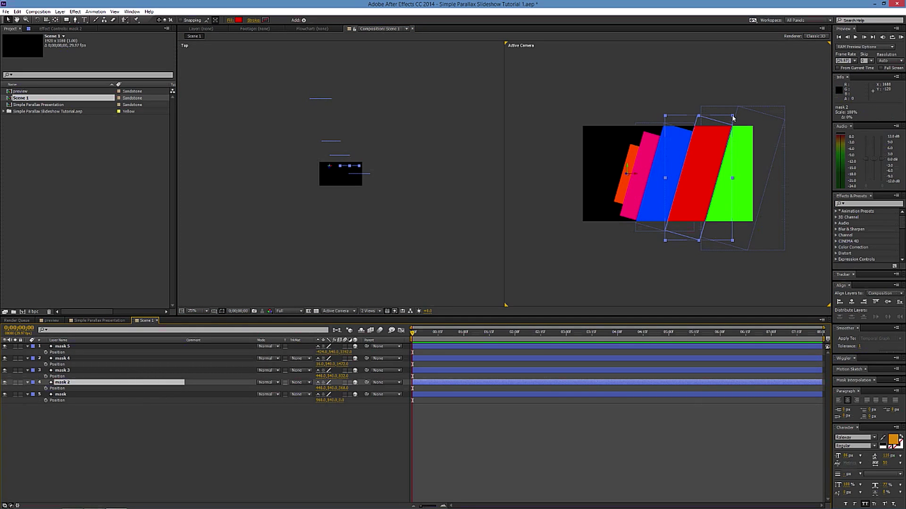
{"action": "left_click_drag", "start_coordinate": [735, 115], "coordinate": [749, 109]}
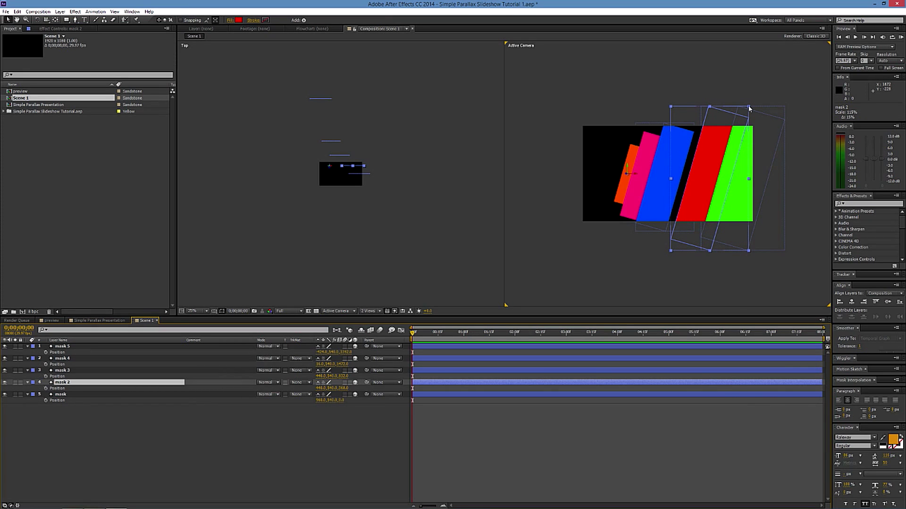
{"action": "left_click_drag", "start_coordinate": [748, 109], "coordinate": [749, 109]}
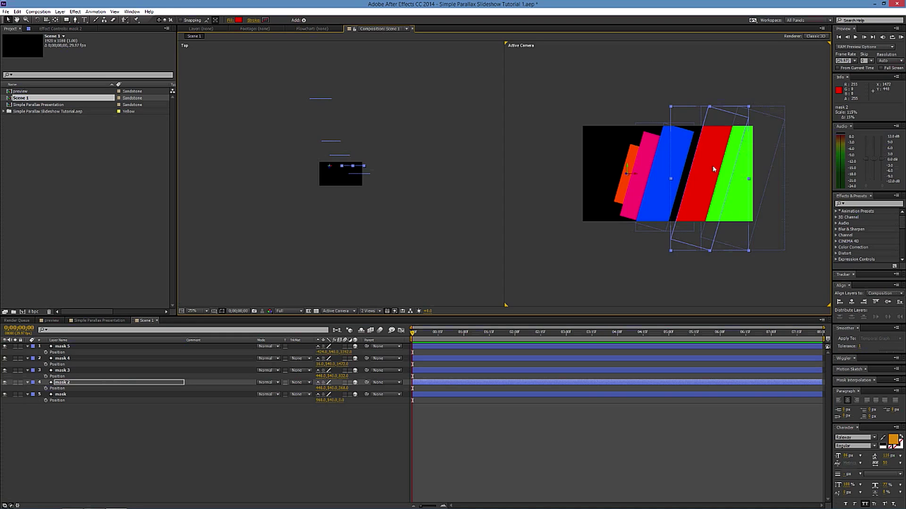
{"action": "key", "text": "shift+Left"}
{"action": "key", "text": "shift+Left"}
{"action": "key", "text": "shift+Left"}
{"action": "key", "text": "shift+Left"}
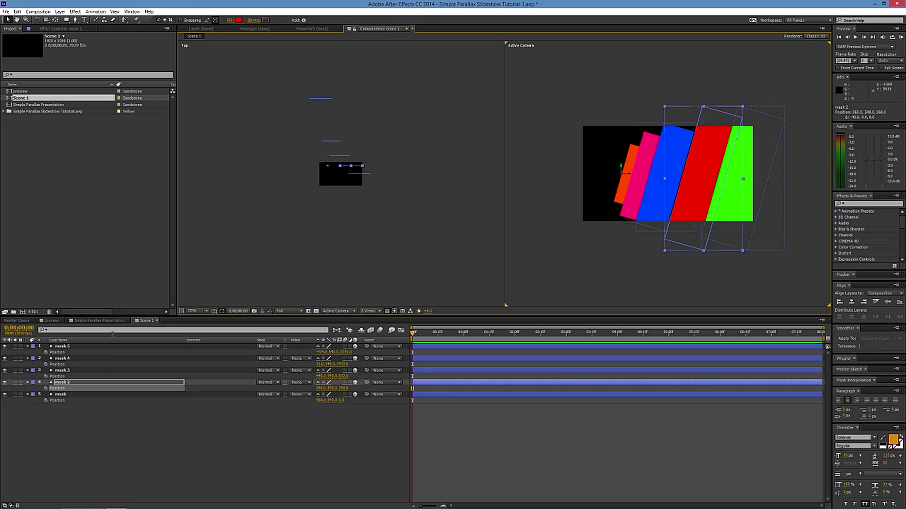
Enlarge mask 3 to cover the frame height and shift it left against the red stripe
{"action": "left_click", "coordinate": [76, 373]}
{"action": "left_click", "coordinate": [674, 165]}
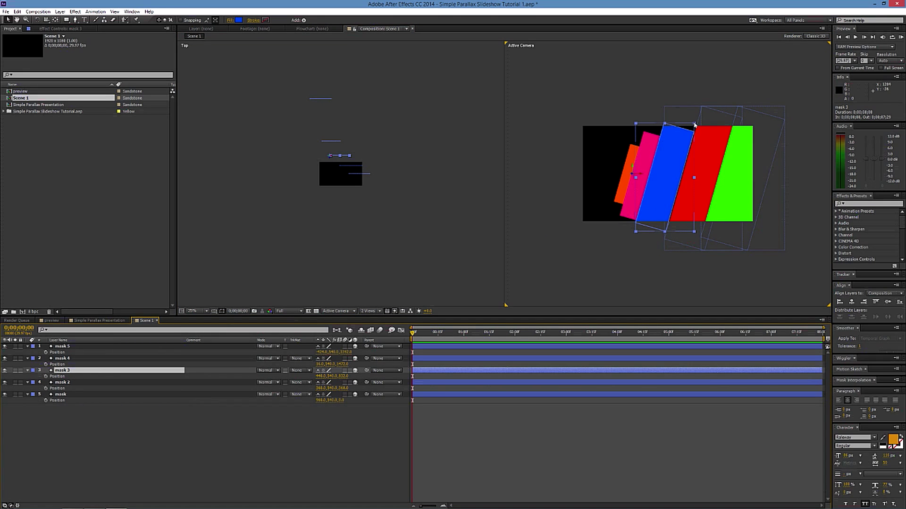
{"action": "left_click_drag", "start_coordinate": [694, 125], "coordinate": [725, 109]}
{"action": "left_click_drag", "start_coordinate": [705, 178], "coordinate": [691, 180]}
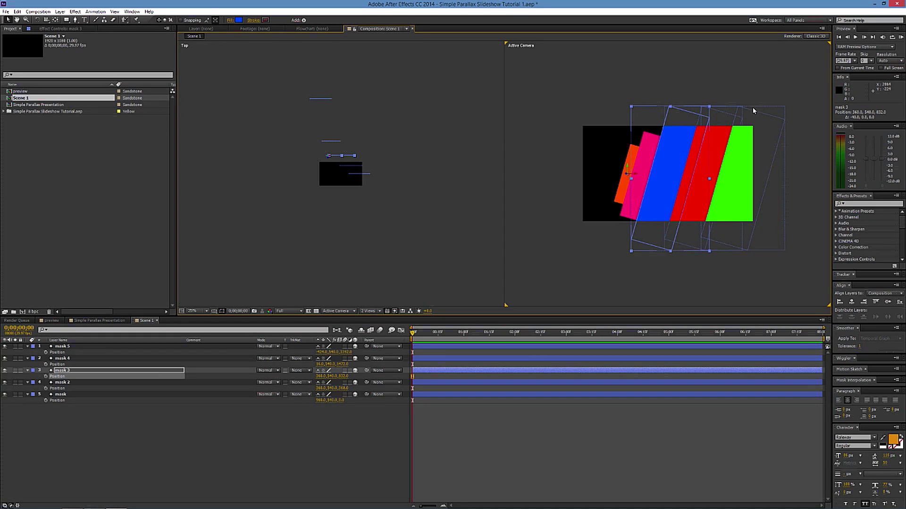
Scale mask 4 up to about 159% and move it left to about X -412, beside the blue stripe
{"action": "left_click", "coordinate": [62, 359]}
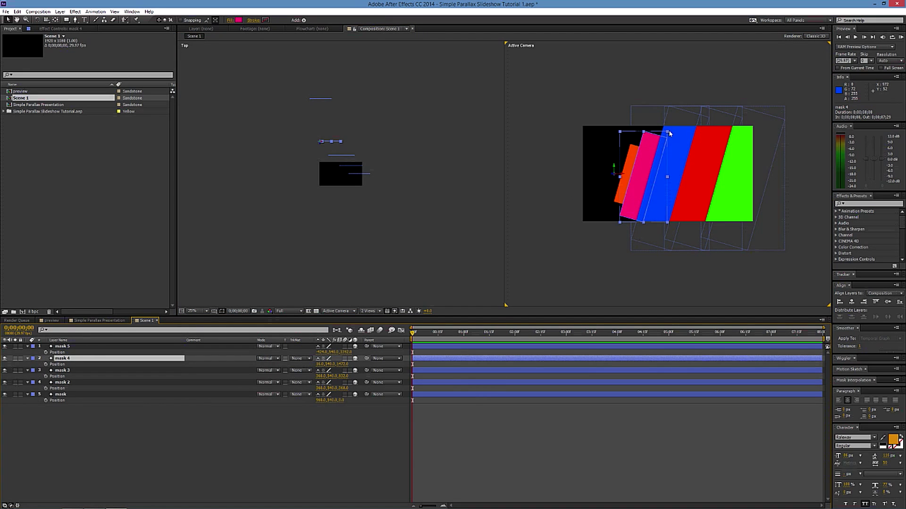
{"action": "left_click_drag", "start_coordinate": [668, 133], "coordinate": [742, 104]}
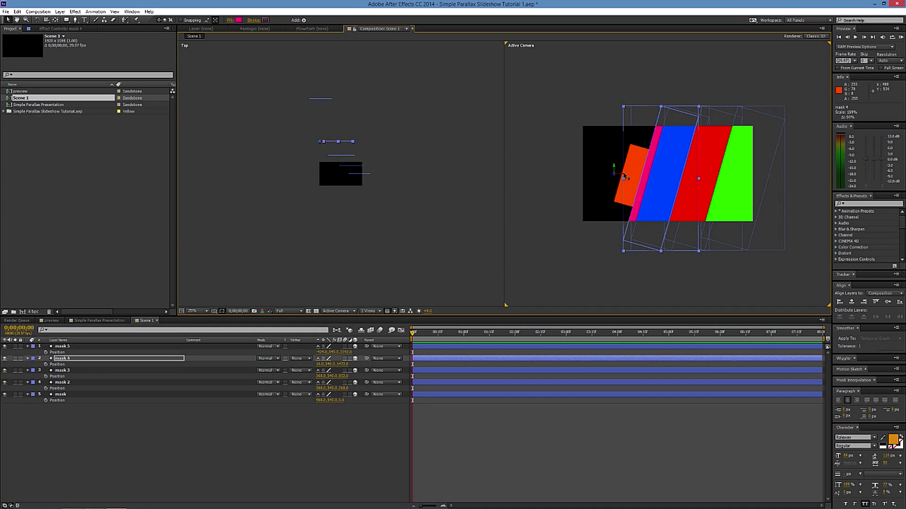
{"action": "left_click_drag", "start_coordinate": [624, 175], "coordinate": [598, 179]}
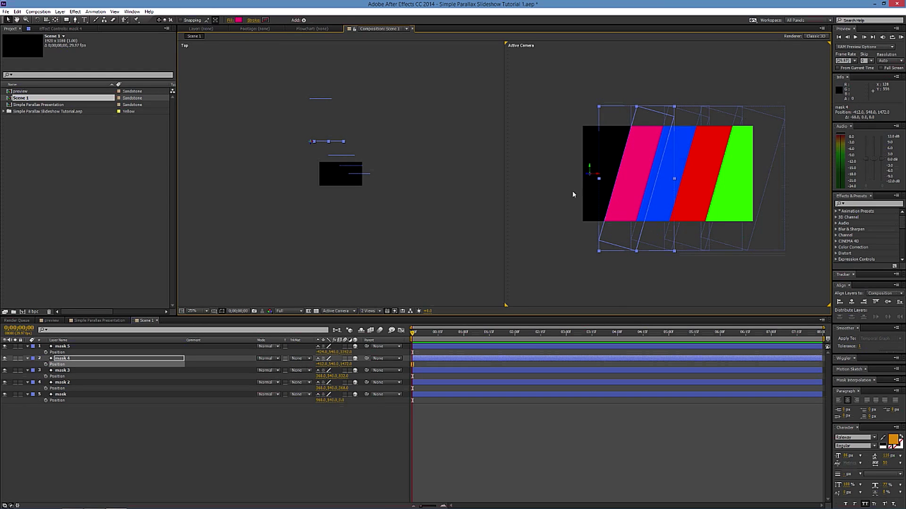
Scale mask 5 up to about 228% and move it left to about X -2156 to fill the frame's left edge
{"action": "left_click", "coordinate": [78, 348]}
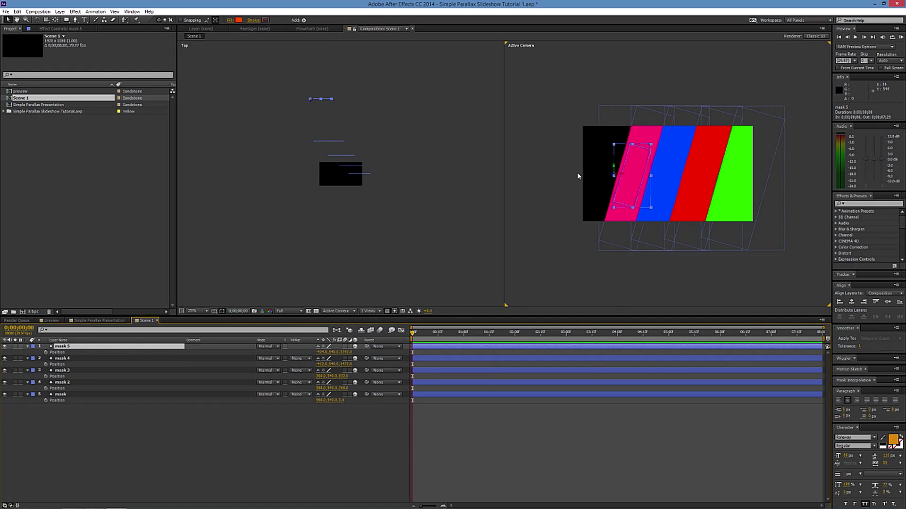
{"action": "left_click_drag", "start_coordinate": [651, 145], "coordinate": [710, 110]}
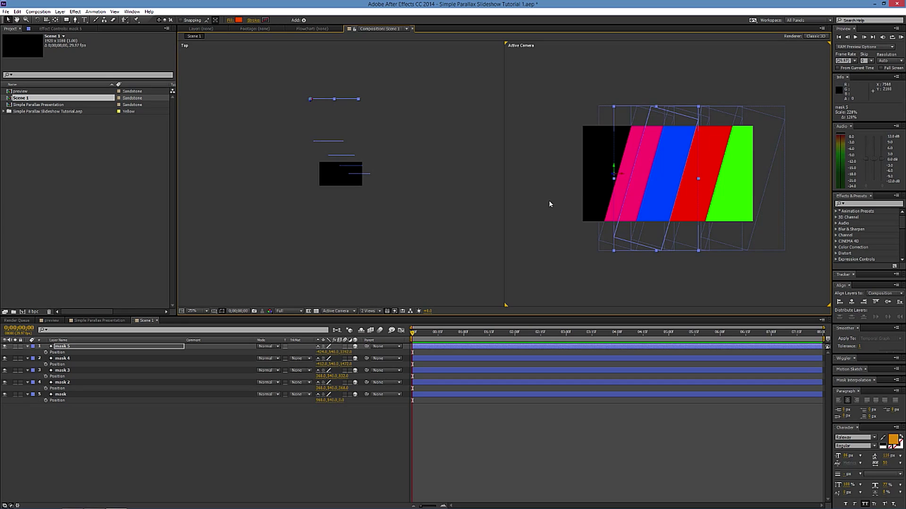
{"action": "left_click_drag", "start_coordinate": [620, 174], "coordinate": [475, 195]}
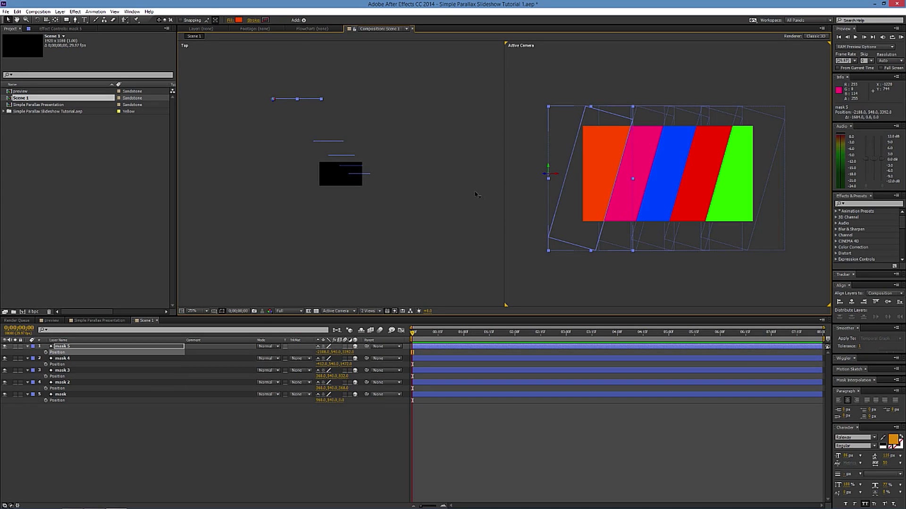
{"action": "left_click_drag", "start_coordinate": [476, 194], "coordinate": [471, 195]}
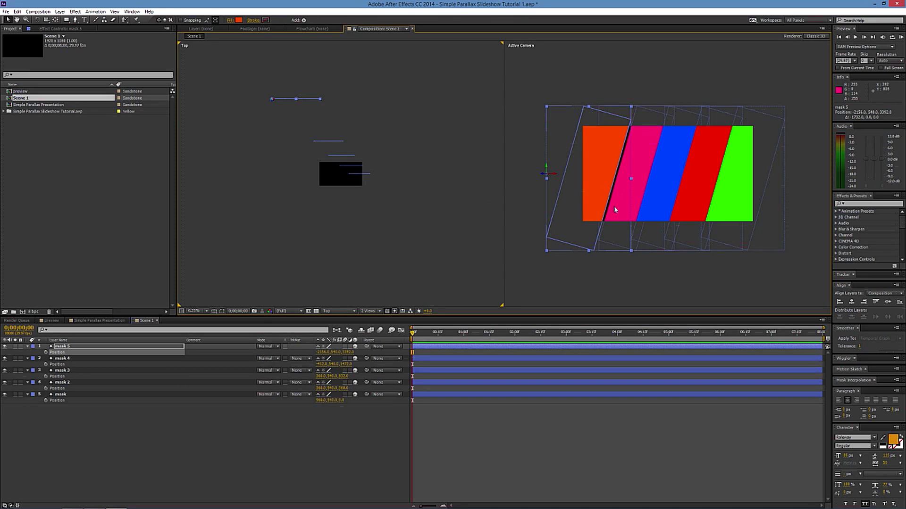
Shift mask 4 left to meet the orange stripe and move mask 3 left to about X 288 to meet the pink one
{"action": "left_click", "coordinate": [596, 177]}
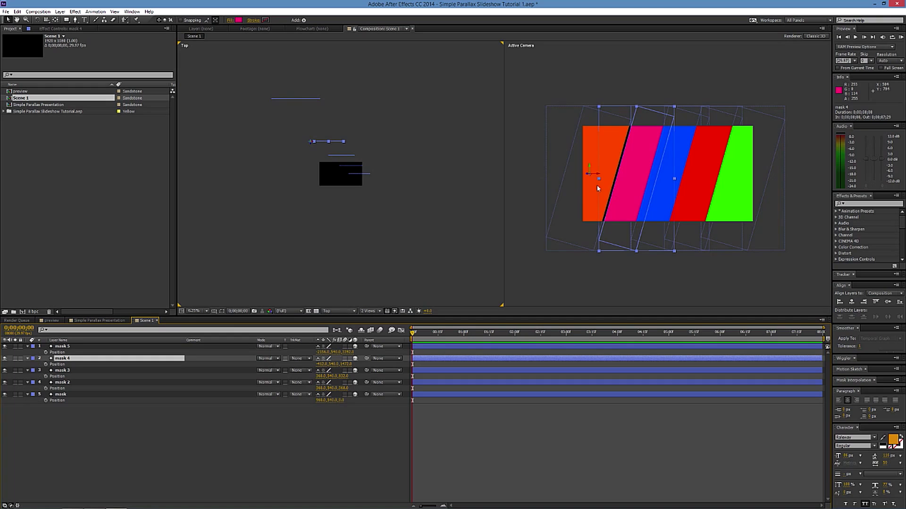
{"action": "left_click_drag", "start_coordinate": [596, 176], "coordinate": [589, 176]}
{"action": "left_click", "coordinate": [637, 179]}
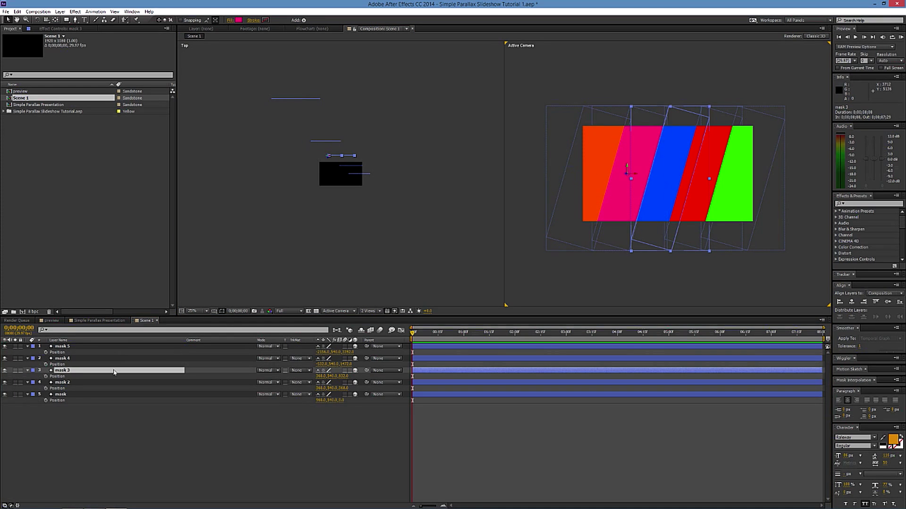
{"action": "left_click_drag", "start_coordinate": [640, 177], "coordinate": [633, 177]}
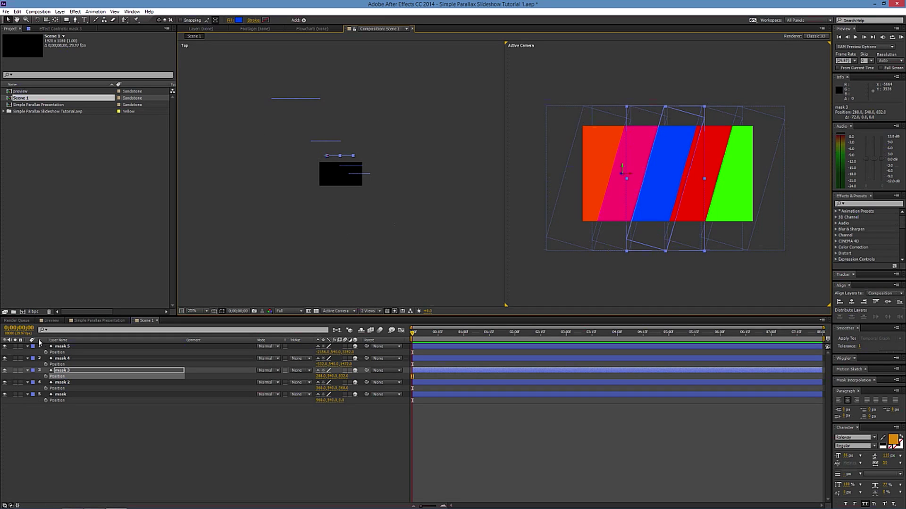
Collapse the properties of all five mask layers and select only mask 2
{"action": "left_click", "coordinate": [70, 347]}
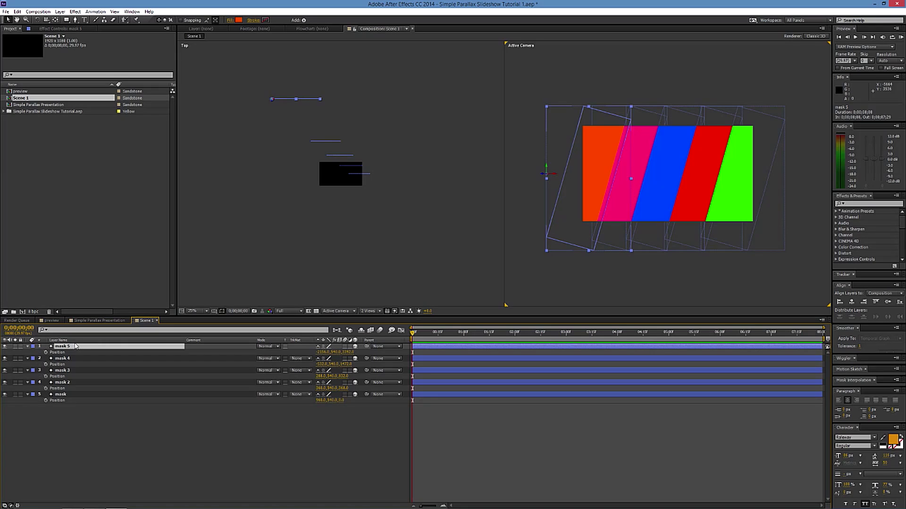
{"action": "key", "text": "ctrl+a"}
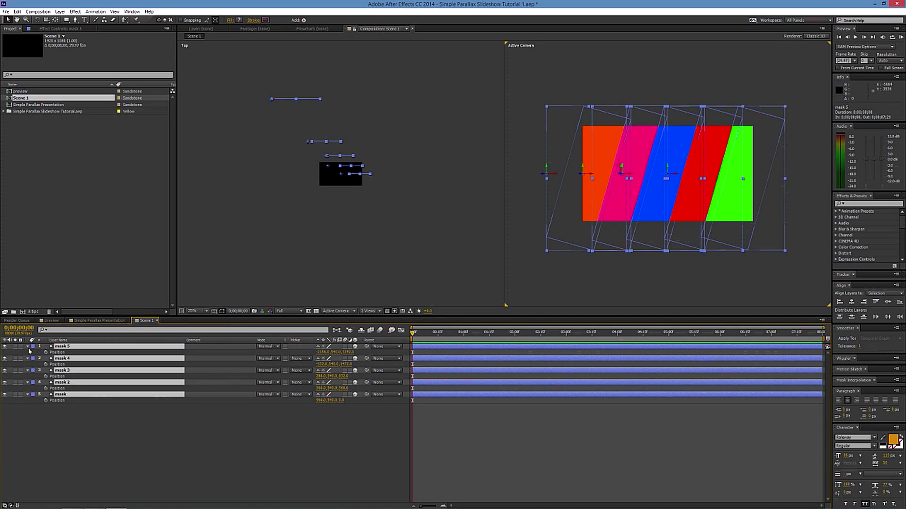
{"action": "left_click", "coordinate": [27, 347]}
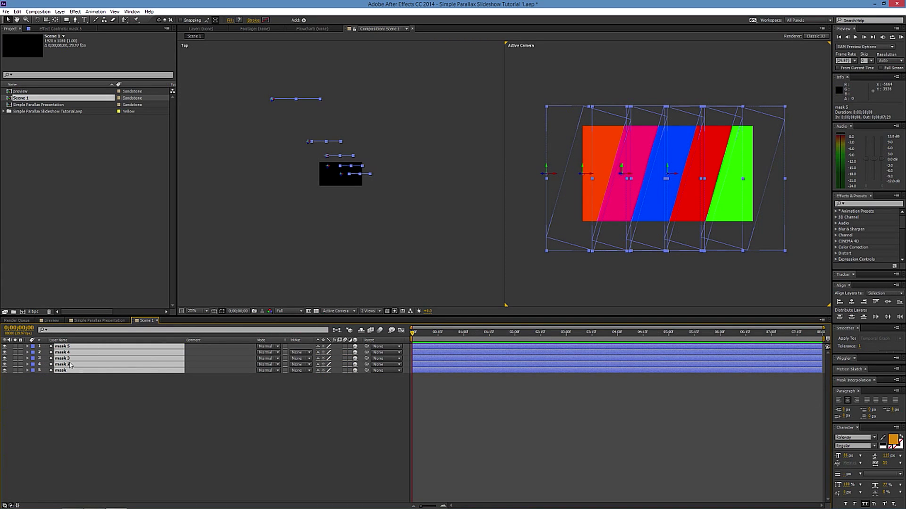
{"action": "left_click", "coordinate": [54, 399]}
{"action": "left_click", "coordinate": [61, 364]}
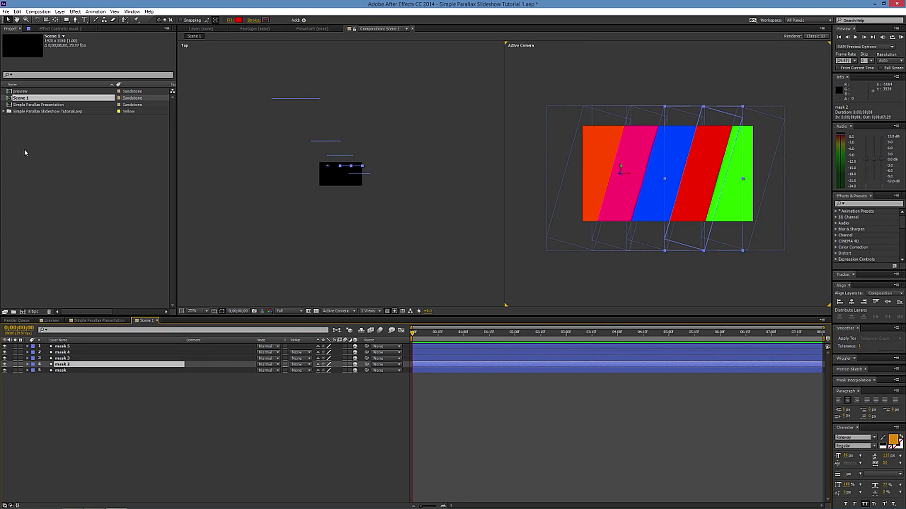
Import all the JPG files, 1.jpg to 8.jpg, from the images folder into the project
{"action": "double_click", "coordinate": [42, 145]}
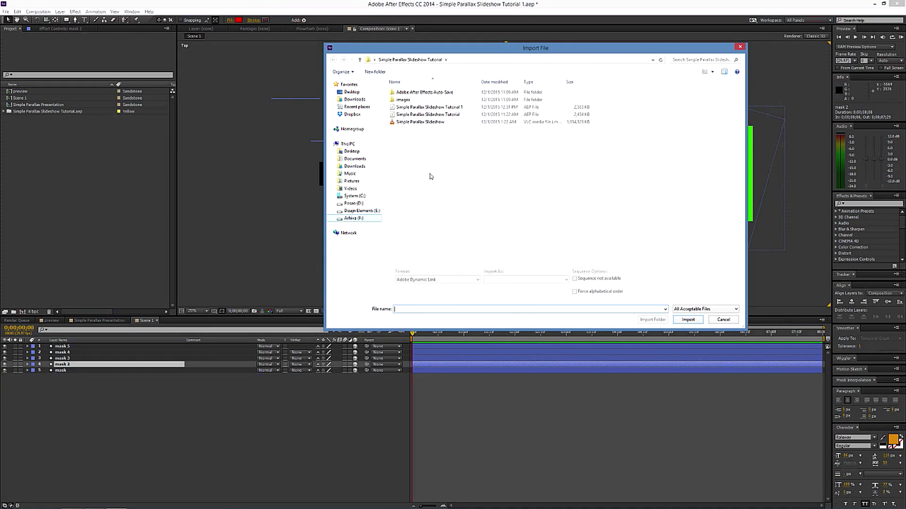
{"action": "double_click", "coordinate": [402, 99]}
{"action": "left_click_drag", "start_coordinate": [401, 143], "coordinate": [735, 106]}
{"action": "left_click", "coordinate": [687, 314]}
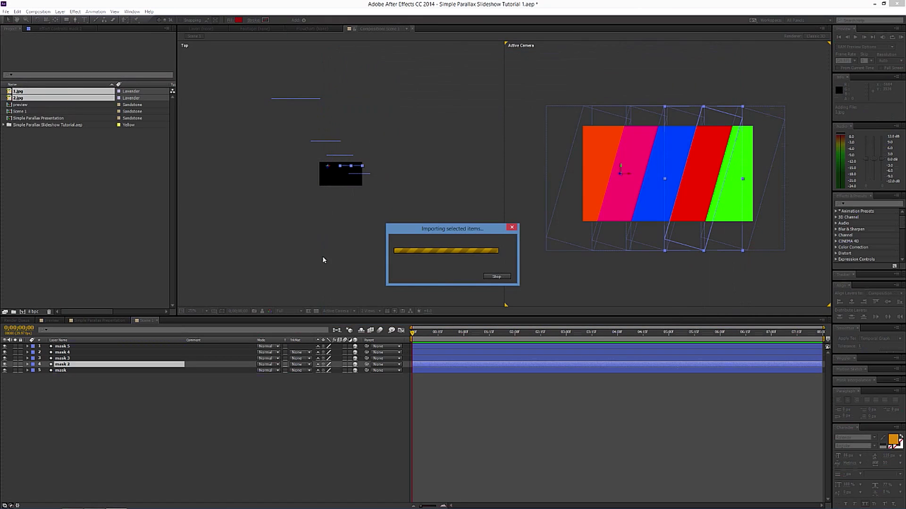
Create a new project folder named images
{"action": "left_click", "coordinate": [14, 312]}
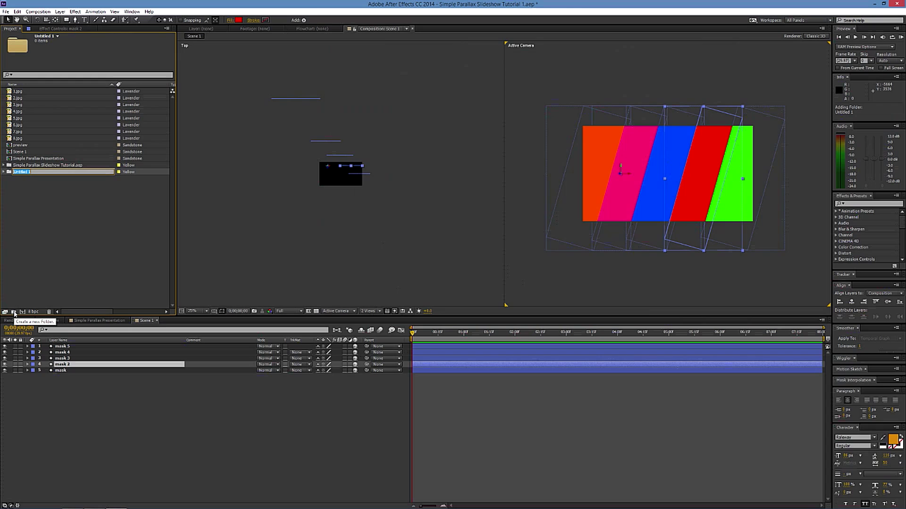
{"action": "type", "text": "m"}
{"action": "type", "text": "mages"}
{"action": "key", "text": "Return"}
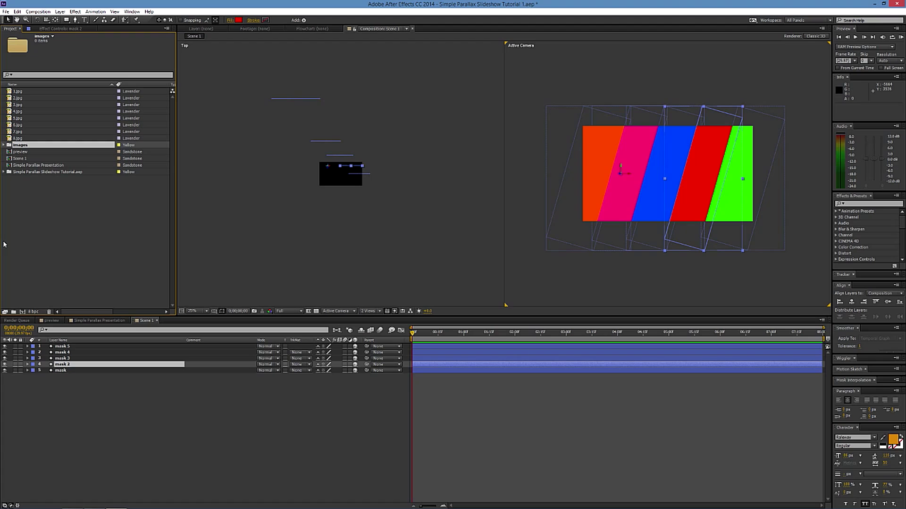
Move all eight image files, 1.jpg to 8.jpg, into the images folder
{"action": "left_click", "coordinate": [24, 92]}
{"action": "left_click", "coordinate": [18, 138], "text": "shift"}
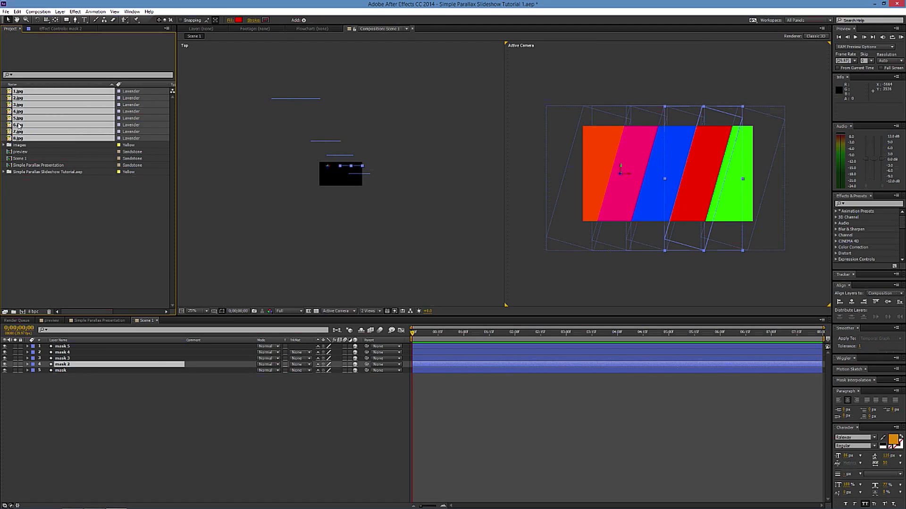
{"action": "left_click_drag", "start_coordinate": [18, 125], "coordinate": [19, 145]}
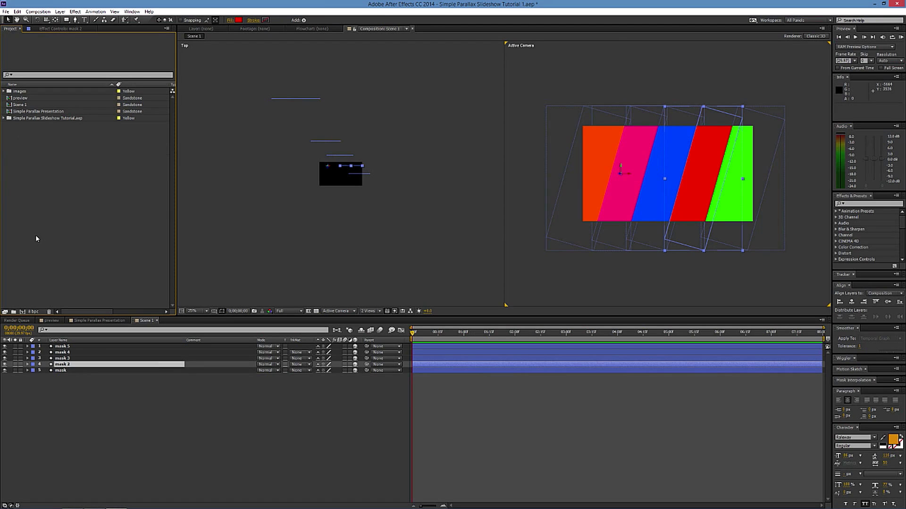
Create a project folder named Dont Touch and move the images folder into it
{"action": "left_click", "coordinate": [14, 312]}
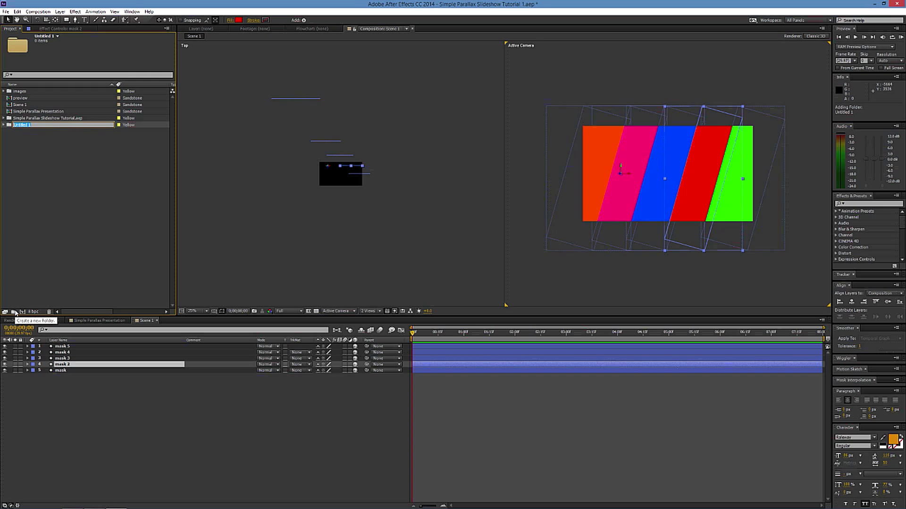
{"action": "type", "text": "Dont Touch"}
{"action": "key", "text": "Return"}
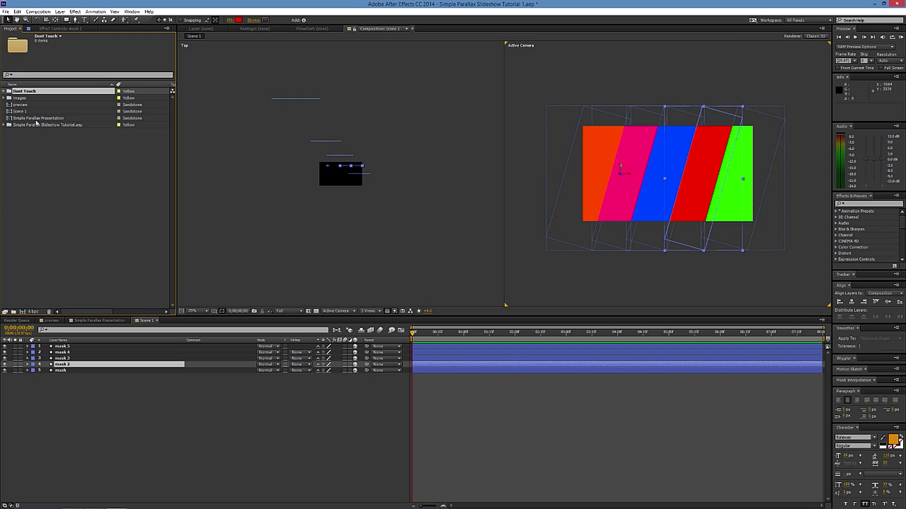
{"action": "left_click_drag", "start_coordinate": [21, 100], "coordinate": [26, 93]}
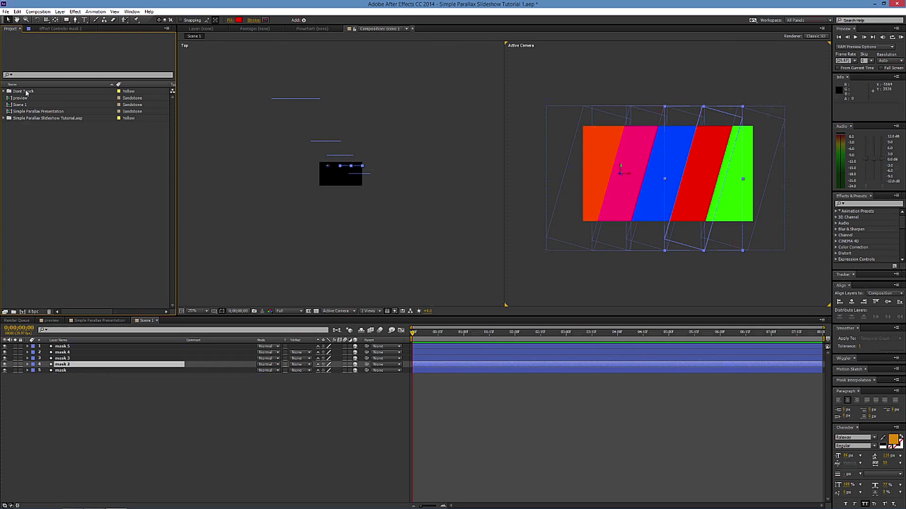
Create a composition named Change Image 1 with the HDTV 1080 29.97 preset, and check its settings
{"action": "right_click", "coordinate": [19, 146]}
{"action": "left_click", "coordinate": [48, 150]}
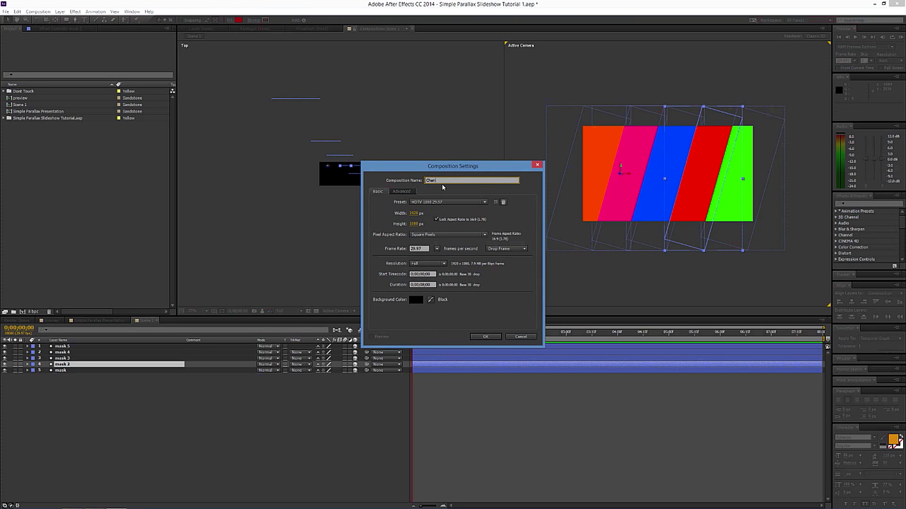
{"action": "type", "text": "Change Image 1"}
{"action": "key", "text": "Return"}
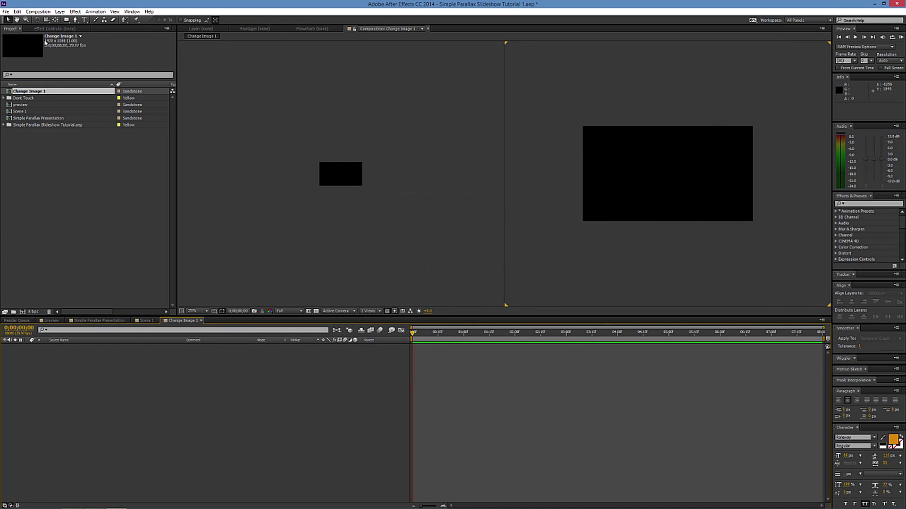
{"action": "left_click", "coordinate": [38, 12]}
{"action": "left_click", "coordinate": [47, 28]}
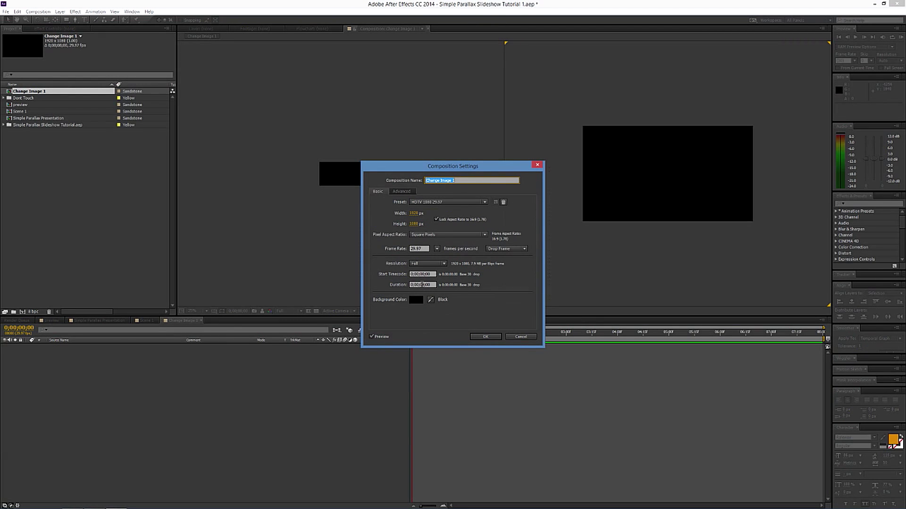
{"action": "left_click", "coordinate": [484, 337]}
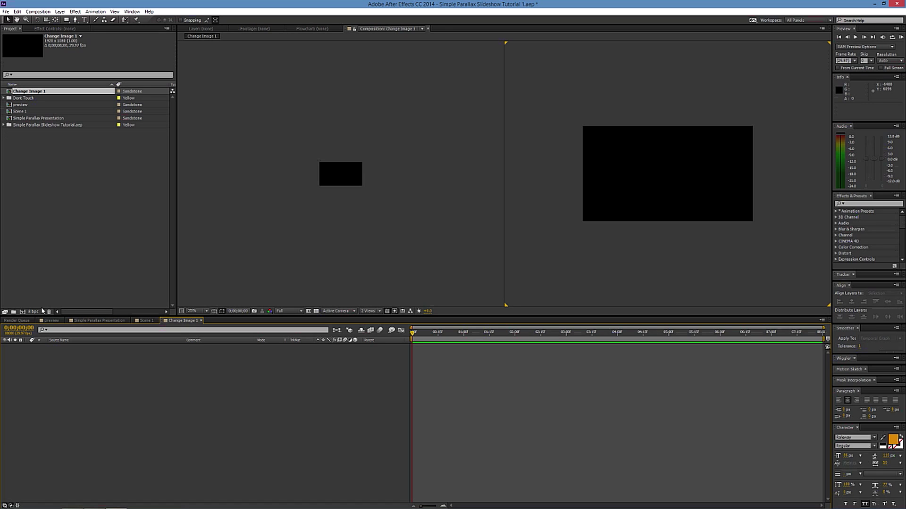
Create a project folder named Change Image Here and move the Change Image 1 composition into it
{"action": "left_click", "coordinate": [14, 312]}
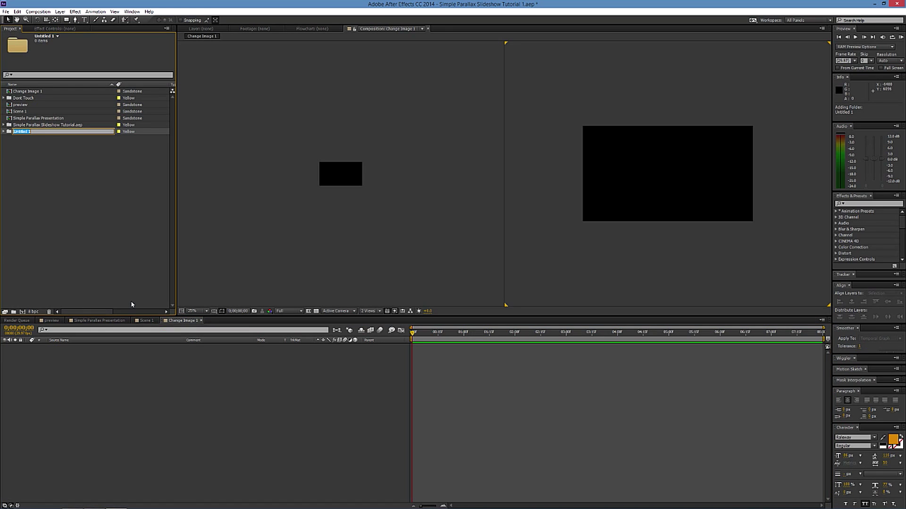
{"action": "type", "text": "Change Image Here"}
{"action": "key", "text": "Return"}
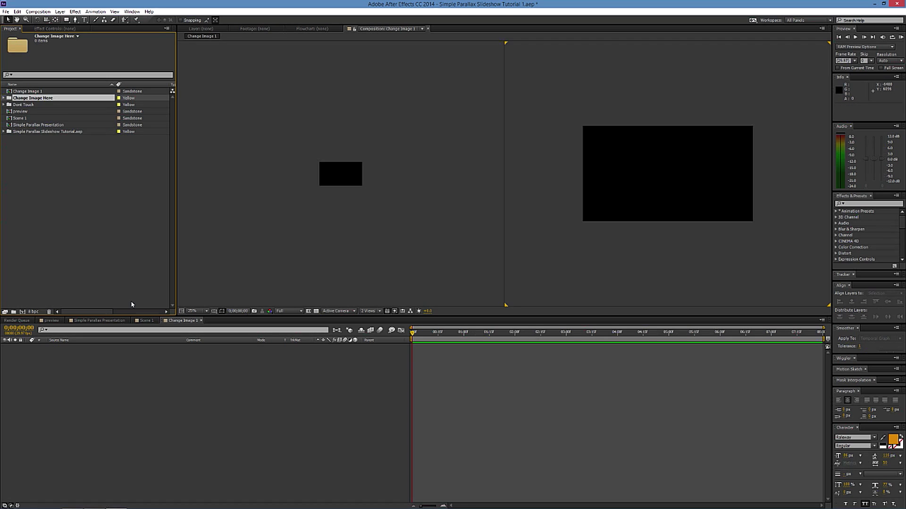
{"action": "left_click_drag", "start_coordinate": [21, 91], "coordinate": [33, 98]}
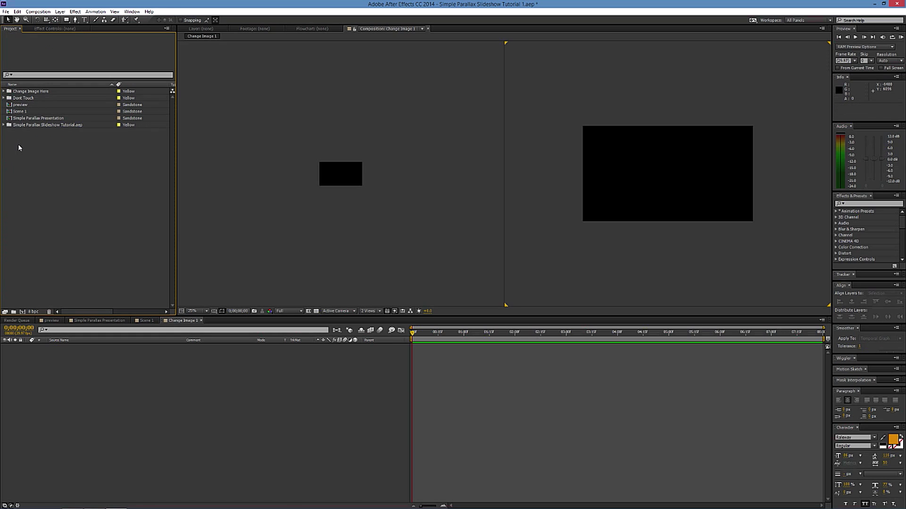
Create a comps folder containing Scene 1 and nest it inside the Dont Touch folder
{"action": "left_click", "coordinate": [13, 312]}
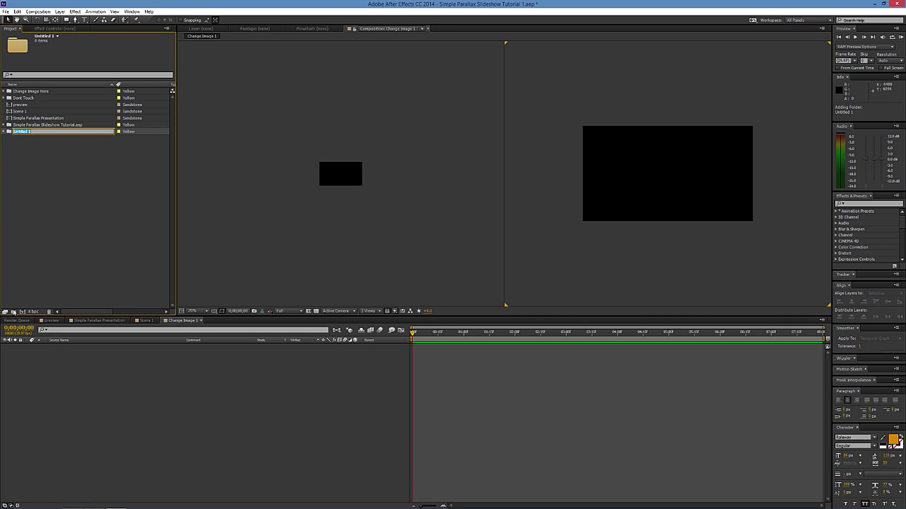
{"action": "type", "text": "comps"}
{"action": "key", "text": "Return"}
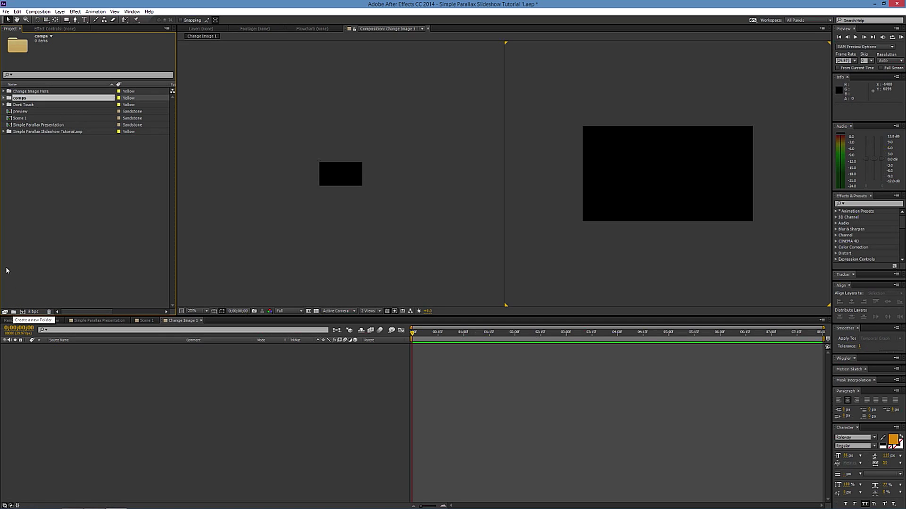
{"action": "left_click", "coordinate": [26, 112]}
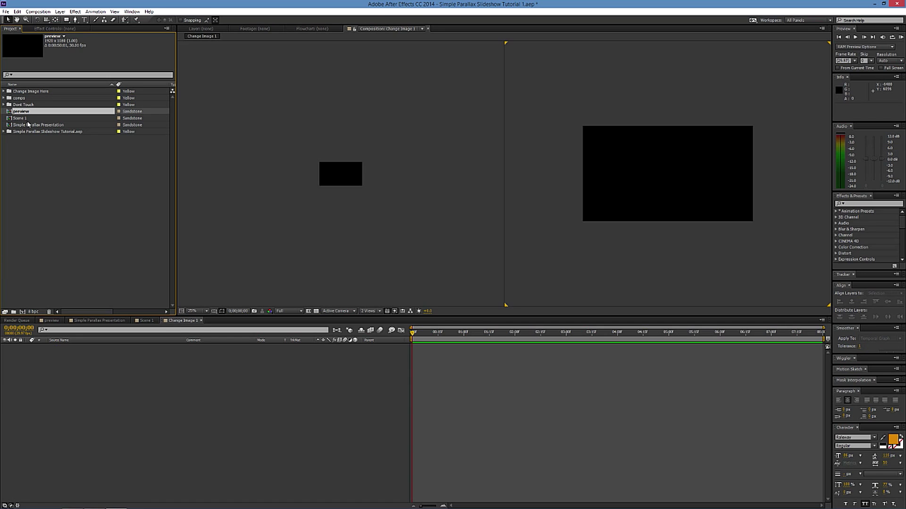
{"action": "mouse_move", "coordinate": [25, 119]}
{"action": "left_mouse_down"}
{"action": "mouse_move", "coordinate": [37, 105]}
{"action": "mouse_move", "coordinate": [19, 99]}
{"action": "mouse_move", "coordinate": [31, 107]}
{"action": "left_mouse_up"}
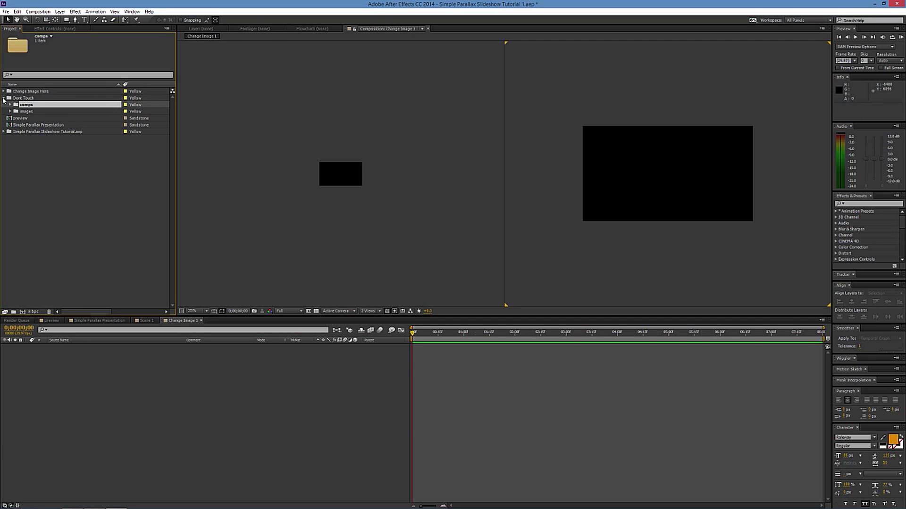
{"action": "left_click", "coordinate": [3, 98]}
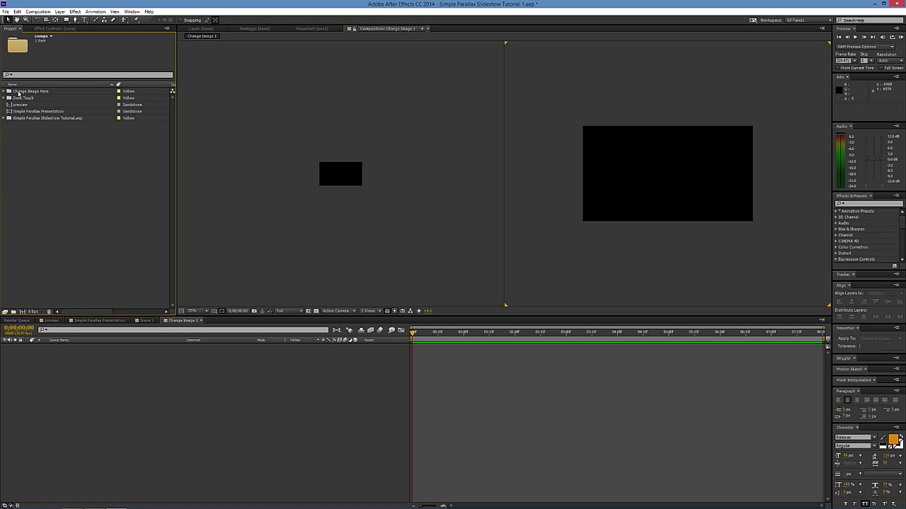
Add 1.jpg from the images folder to Change Image 1, scaling it to fill the frame and moving it down to about Y 644
{"action": "left_click", "coordinate": [6, 92]}
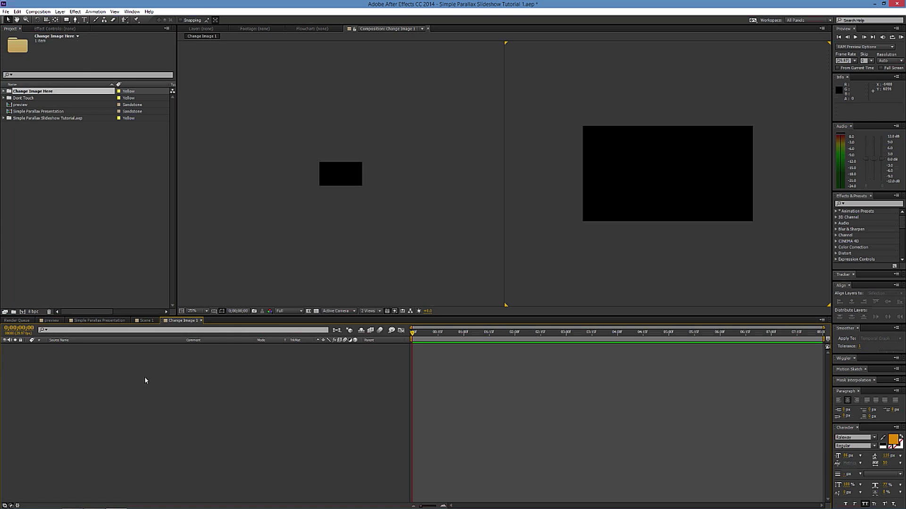
{"action": "left_click", "coordinate": [4, 98]}
{"action": "left_click", "coordinate": [10, 111]}
{"action": "left_click_drag", "start_coordinate": [31, 118], "coordinate": [164, 369]}
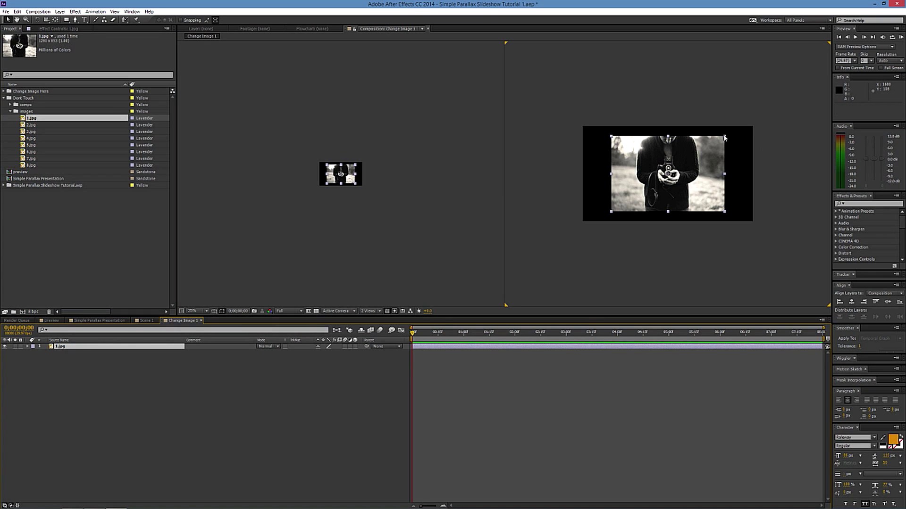
{"action": "left_click_drag", "start_coordinate": [725, 138], "coordinate": [755, 116]}
{"action": "left_click_drag", "start_coordinate": [742, 178], "coordinate": [743, 186]}
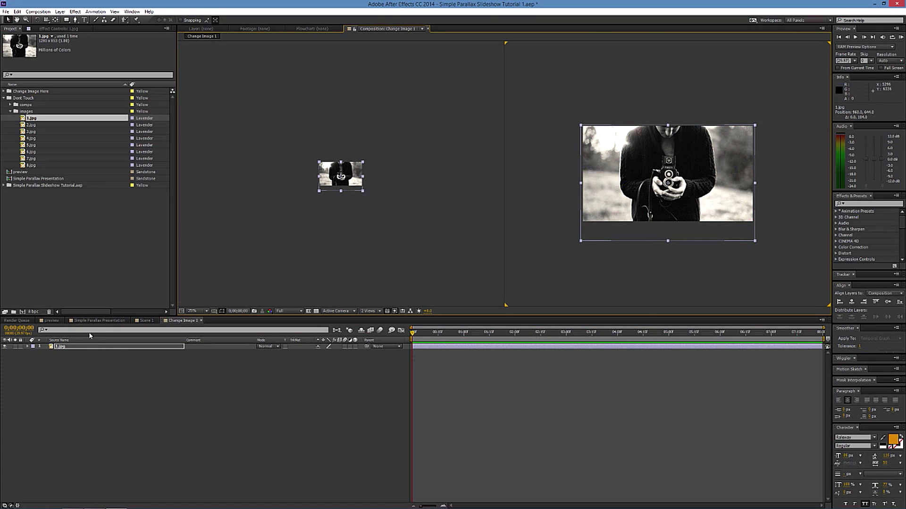
Add the Change Image 1 composition to Scene 1 beneath all the mask layers and make it a 3D layer
{"action": "left_click", "coordinate": [202, 321]}
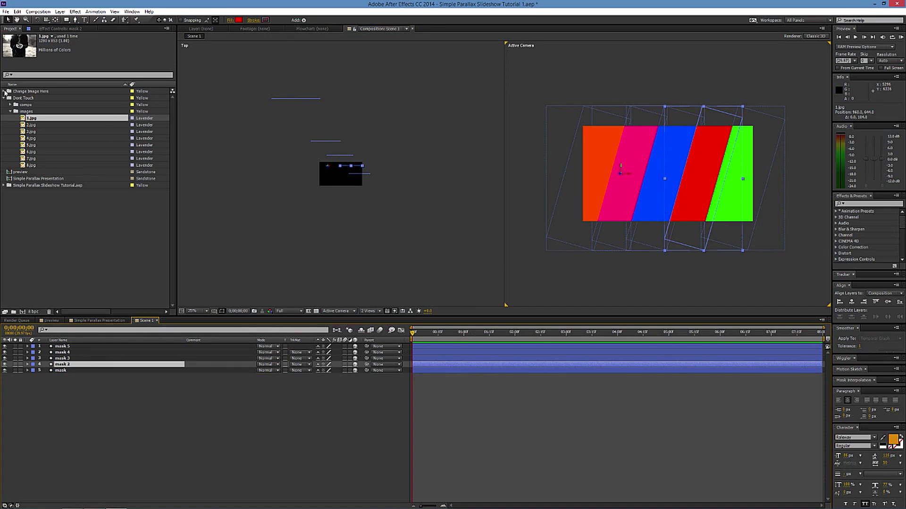
{"action": "left_click", "coordinate": [4, 91]}
{"action": "left_click_drag", "start_coordinate": [39, 98], "coordinate": [85, 399]}
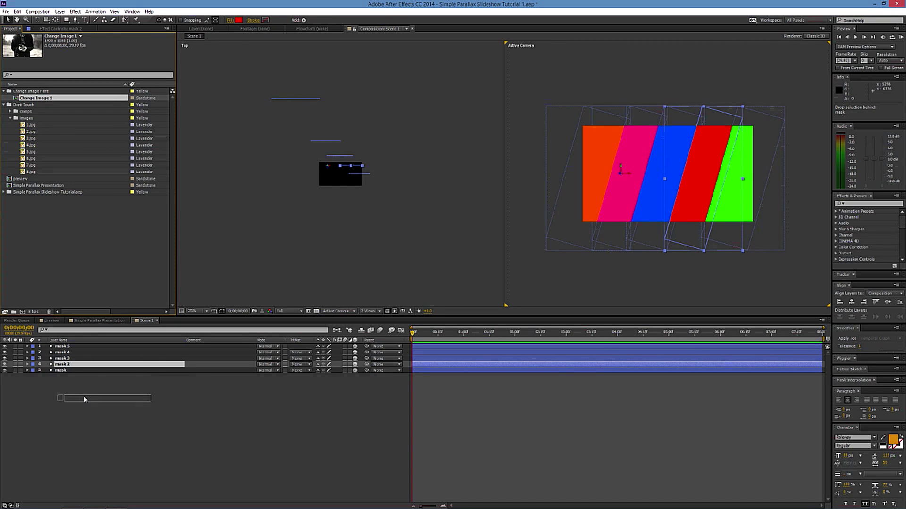
{"action": "left_click_drag", "start_coordinate": [85, 399], "coordinate": [85, 399]}
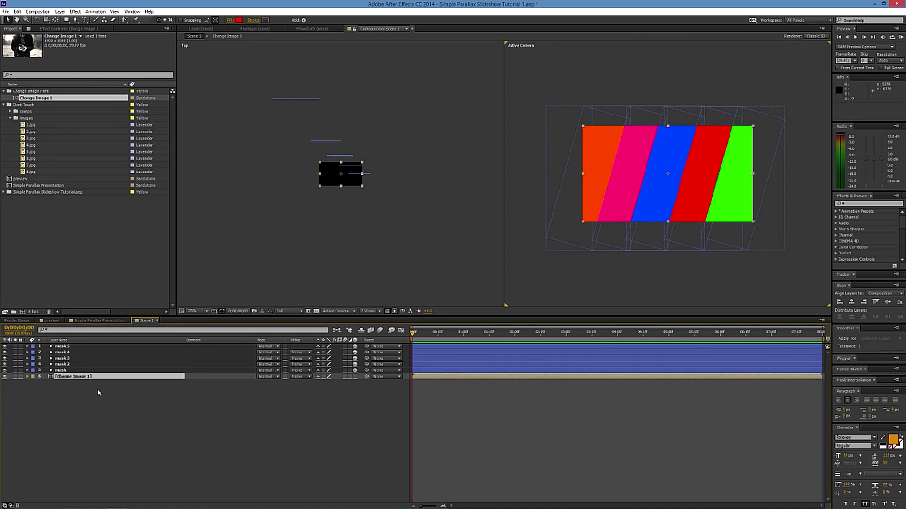
{"action": "left_click", "coordinate": [355, 377]}
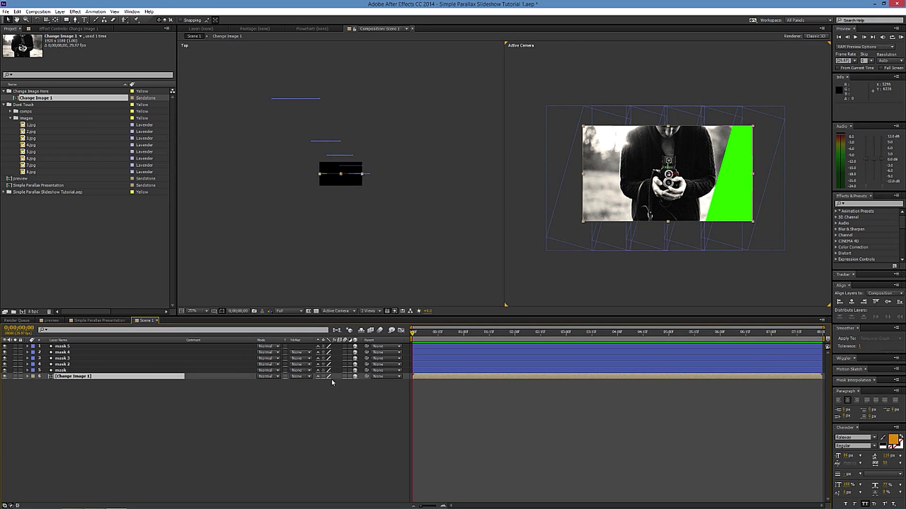
Apply Motion Tile to the Change Image 1 layer with output width and height of 200 and Mirror Edges enabled
{"action": "left_click", "coordinate": [68, 28]}
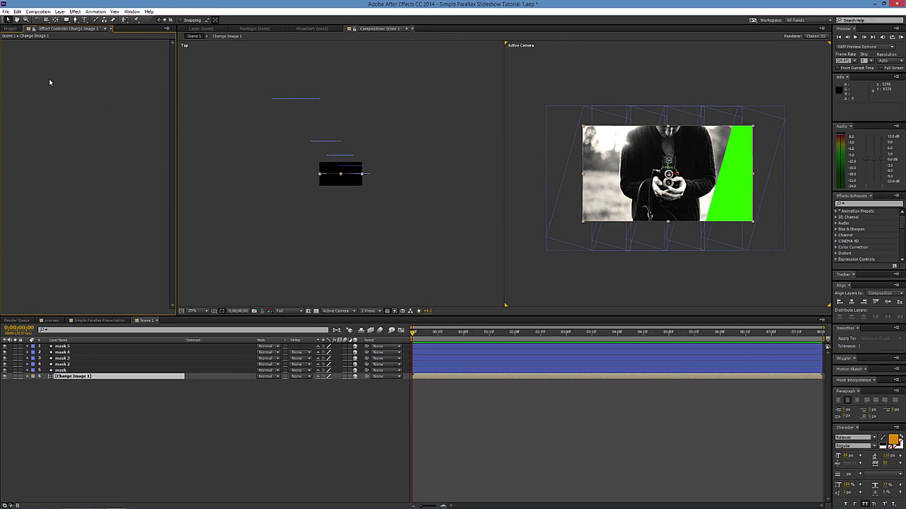
{"action": "right_click", "coordinate": [41, 64]}
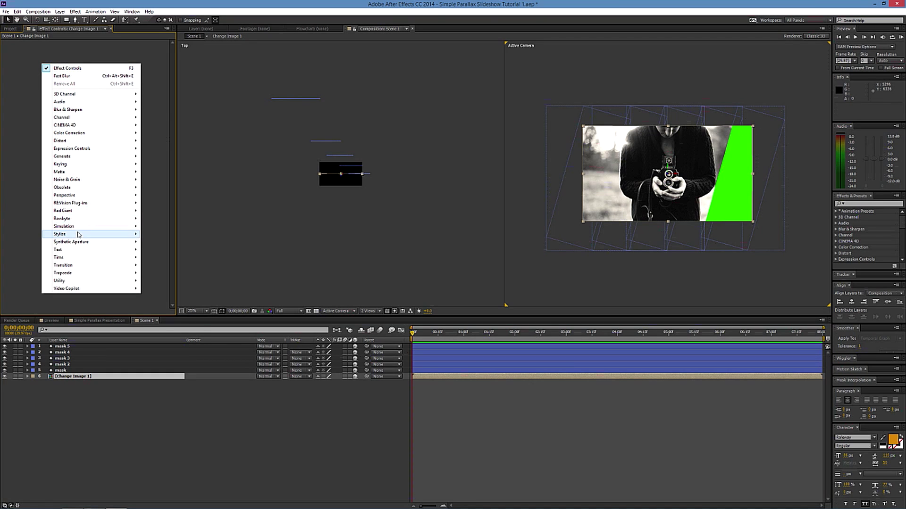
{"action": "mouse_move", "coordinate": [79, 235]}
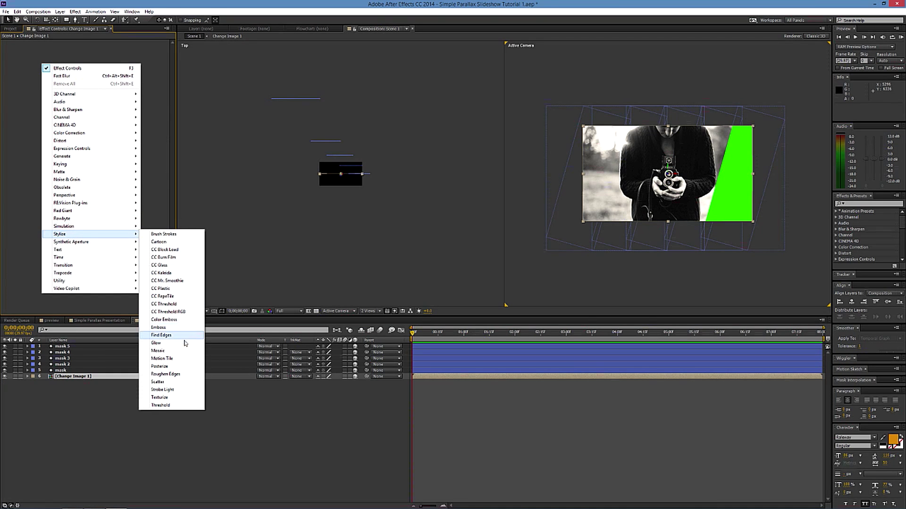
{"action": "left_click", "coordinate": [183, 360]}
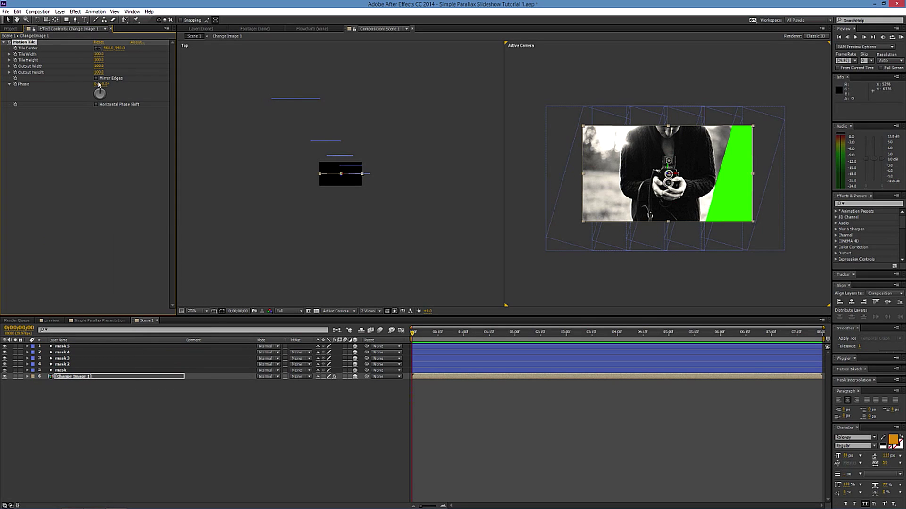
{"action": "left_click", "coordinate": [100, 66]}
{"action": "type", "text": "200"}
{"action": "left_click", "coordinate": [96, 73]}
{"action": "type", "text": "200"}
{"action": "key", "text": "Return"}
With the Change Image 1 layer soloed, add a two-node camera and pull it back about 2352 units along Z
{"action": "left_click", "coordinate": [15, 377]}
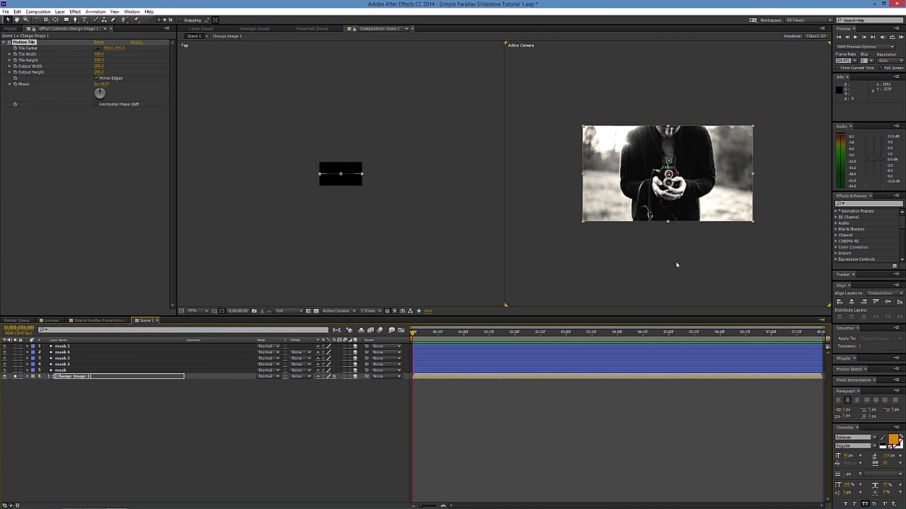
{"action": "right_click", "coordinate": [81, 429]}
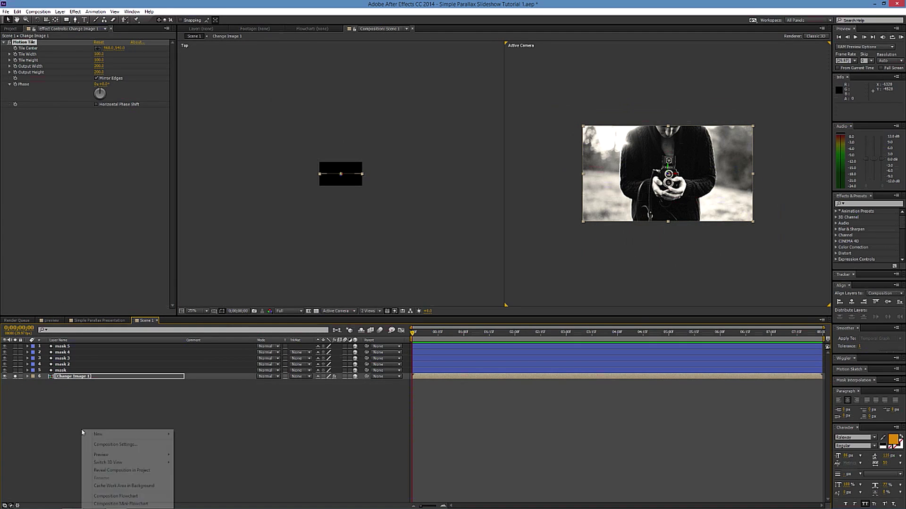
{"action": "mouse_move", "coordinate": [108, 434]}
{"action": "left_click", "coordinate": [203, 395]}
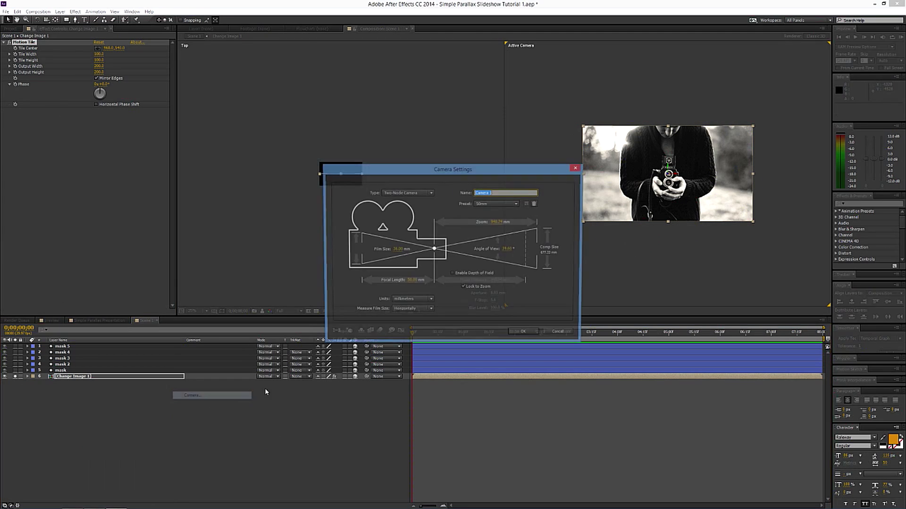
{"action": "left_click", "coordinate": [525, 334]}
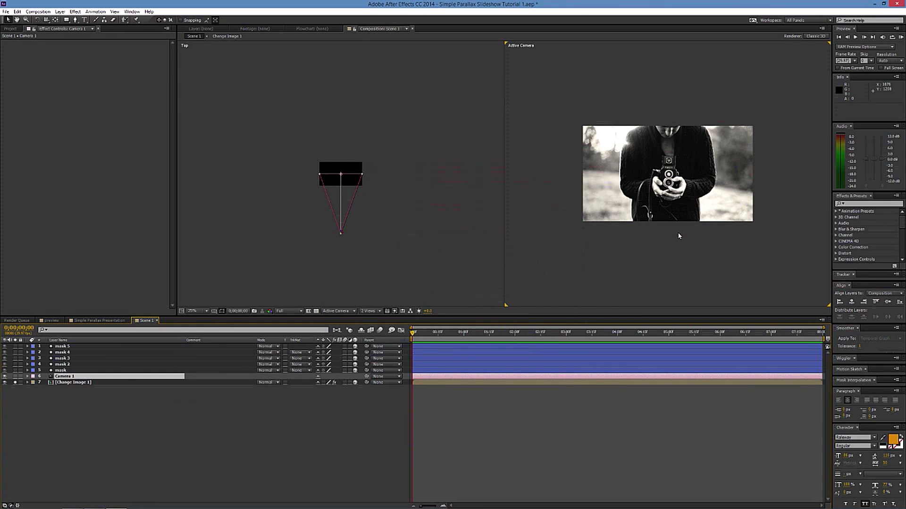
{"action": "left_click_drag", "start_coordinate": [668, 234], "coordinate": [586, 240]}
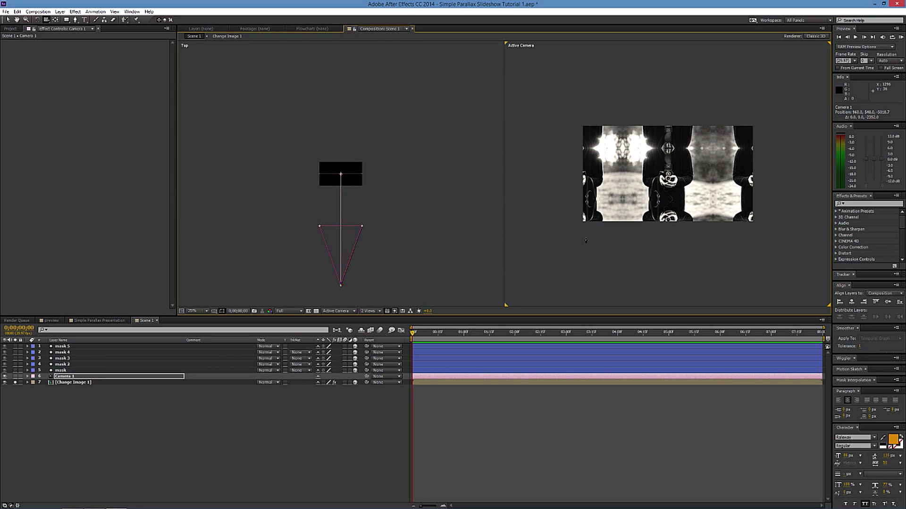
Compare the tiled Change Image 1 layer with Mirror Edges off and on, leaving the option enabled
{"action": "left_click", "coordinate": [66, 382]}
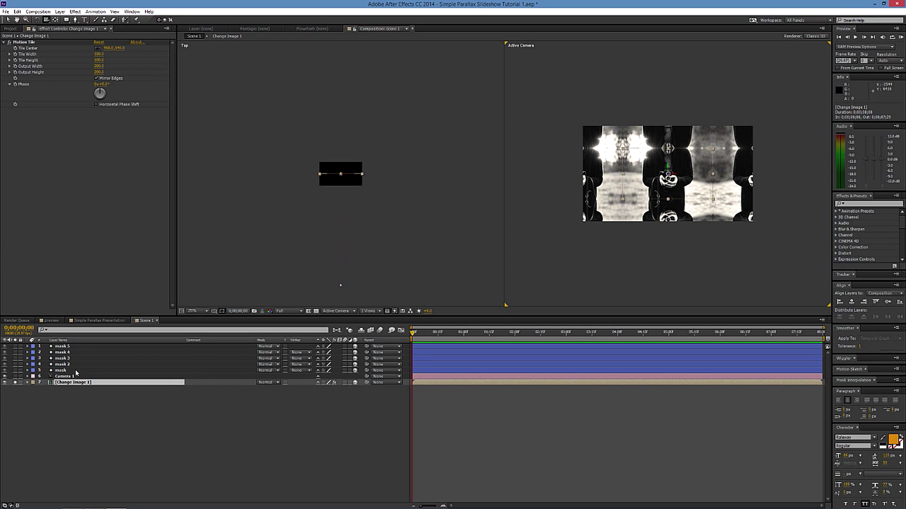
{"action": "left_click", "coordinate": [97, 79]}
{"action": "left_click", "coordinate": [97, 80]}
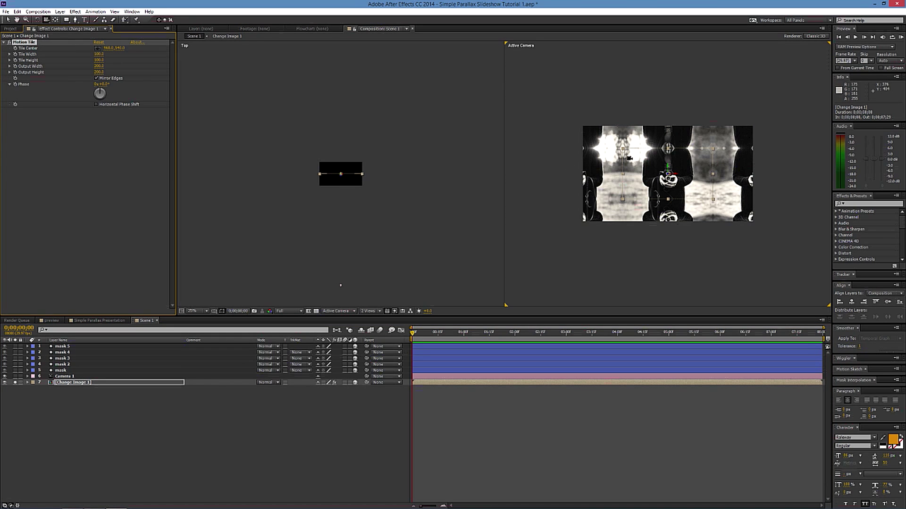
Delete the camera layer from Scene 1
{"action": "key", "text": "v"}
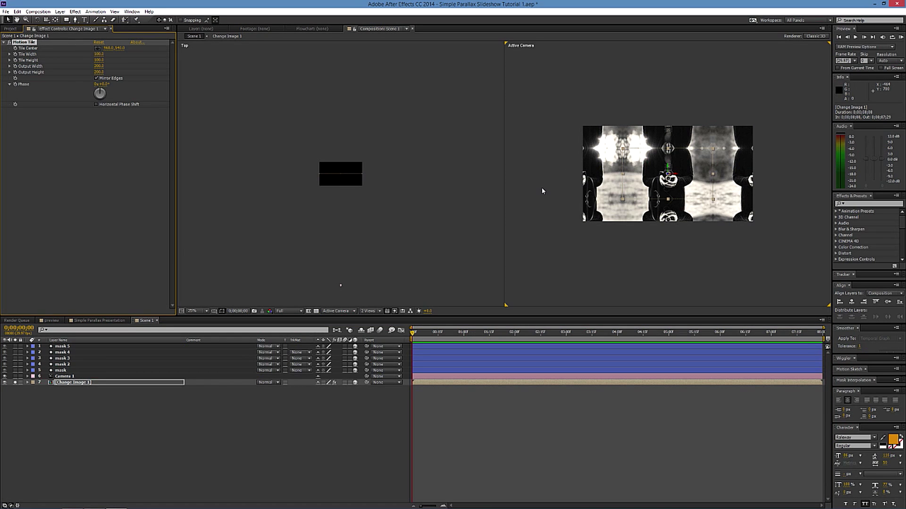
{"action": "left_click", "coordinate": [543, 190]}
{"action": "scroll", "coordinate": [542, 191], "scroll_direction": "up", "scroll_amount": 2}
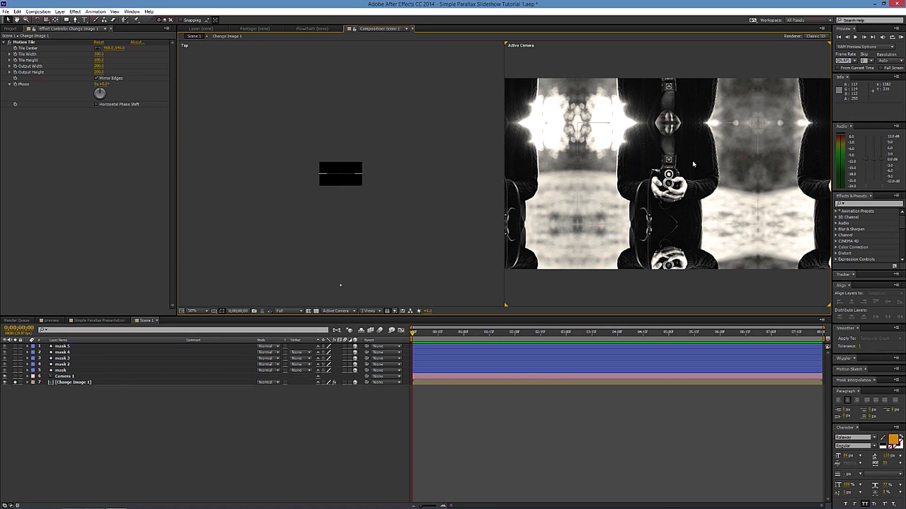
{"action": "left_click", "coordinate": [67, 383]}
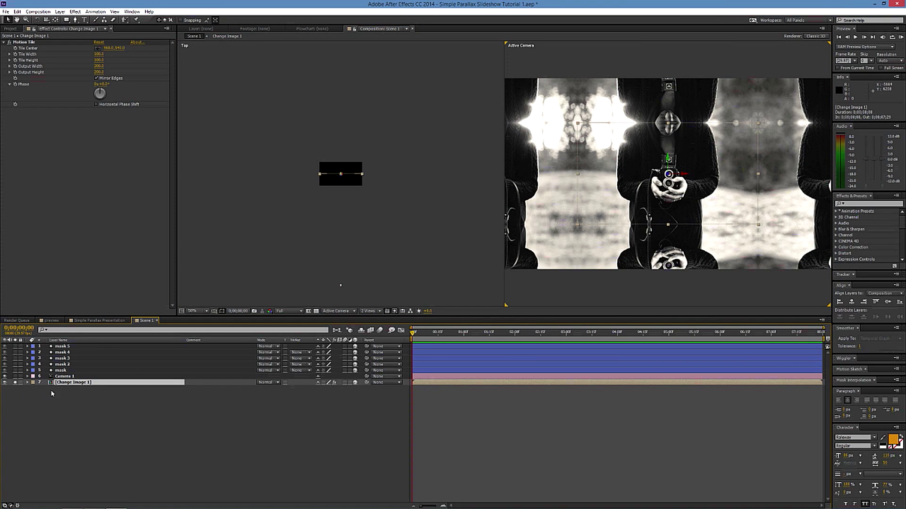
{"action": "left_click", "coordinate": [65, 377]}
{"action": "key", "text": "Delete"}
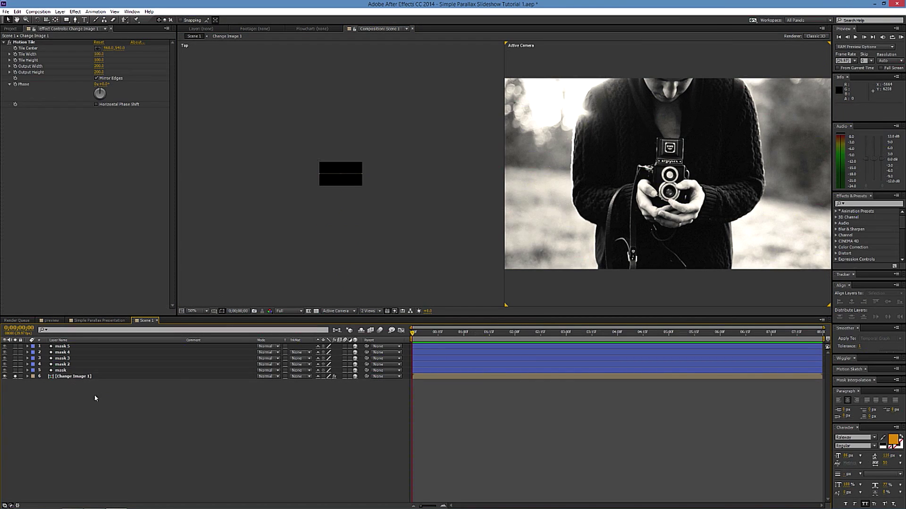
Duplicate the Change Image 1 layer four times, making five copies in Scene 1
{"action": "left_click", "coordinate": [68, 377]}
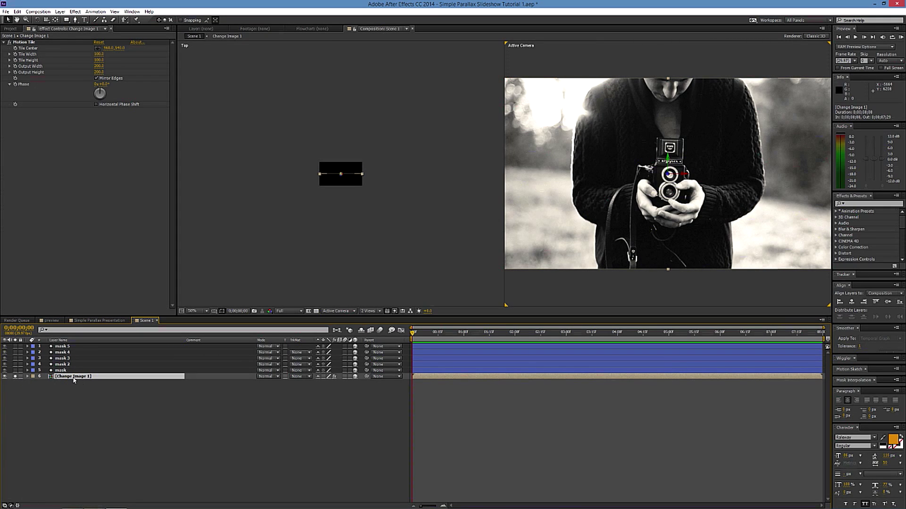
{"action": "key", "text": "ctrl+d"}
{"action": "key", "text": "ctrl+d"}
{"action": "key", "text": "ctrl+d"}
{"action": "key", "text": "ctrl+d"}
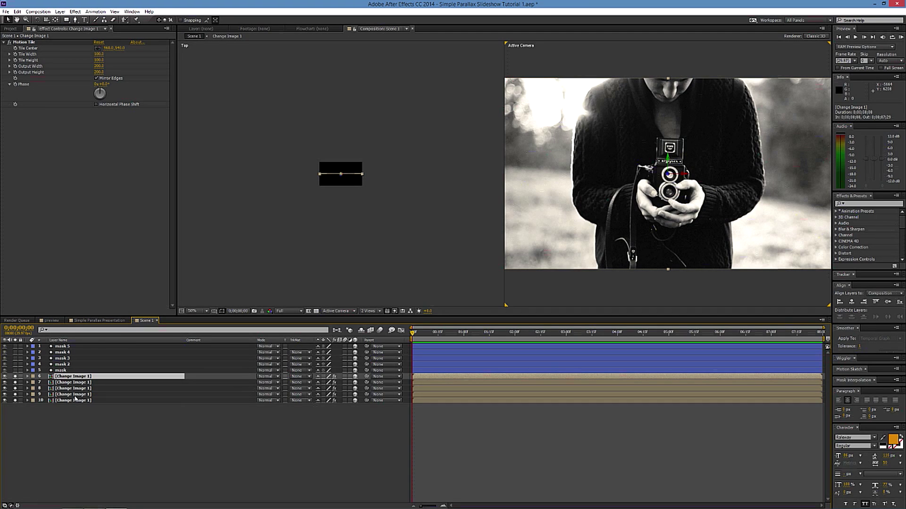
Reorder the Change Image 1 copies so that one sits directly beneath each of the five mask layers
{"action": "left_click", "coordinate": [74, 395], "text": "shift"}
{"action": "left_click_drag", "start_coordinate": [71, 383], "coordinate": [70, 352]}
{"action": "left_click", "coordinate": [67, 388], "text": "ctrl"}
{"action": "left_click", "coordinate": [71, 377], "text": "ctrl"}
{"action": "left_click", "coordinate": [70, 365], "text": "ctrl"}
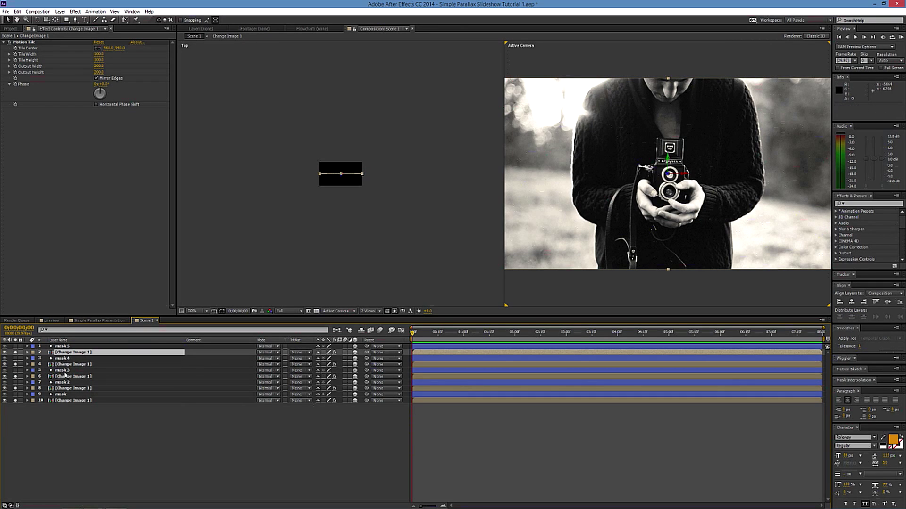
{"action": "left_click", "coordinate": [75, 401]}
{"action": "left_click", "coordinate": [83, 389], "text": "ctrl"}
{"action": "left_click", "coordinate": [84, 376], "text": "ctrl"}
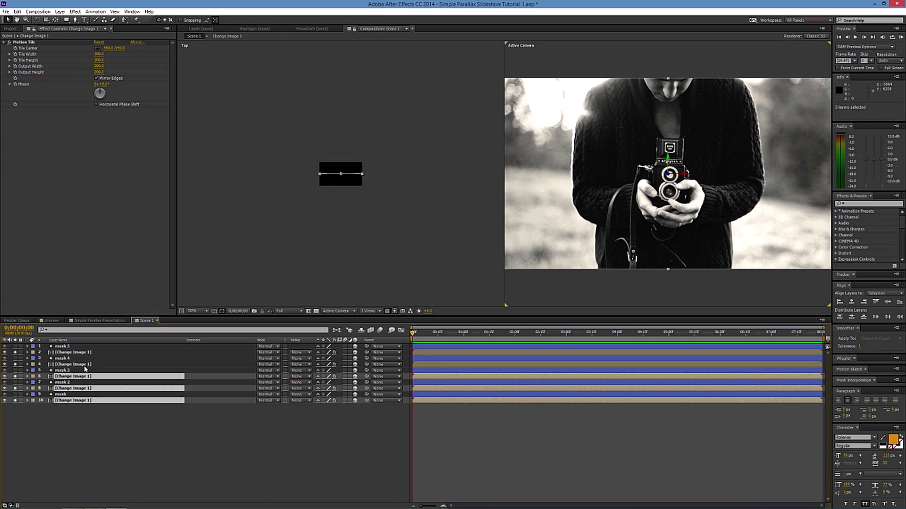
{"action": "left_click", "coordinate": [85, 365], "text": "ctrl"}
{"action": "left_click", "coordinate": [89, 352], "text": "ctrl"}
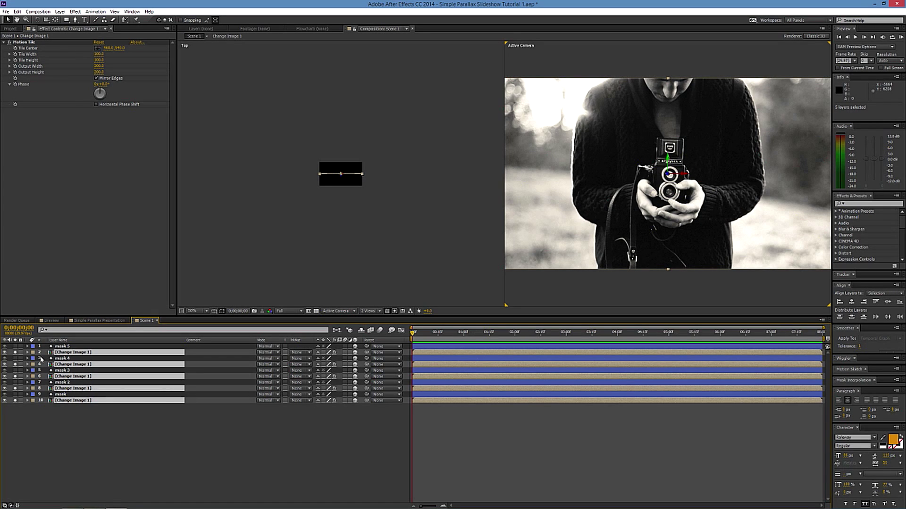
Give the first mask and its Change Image 1 layer the Yellow label, and the mask 2 pair the Peach label
{"action": "left_click", "coordinate": [62, 395]}
{"action": "left_click", "coordinate": [63, 401], "text": "ctrl"}
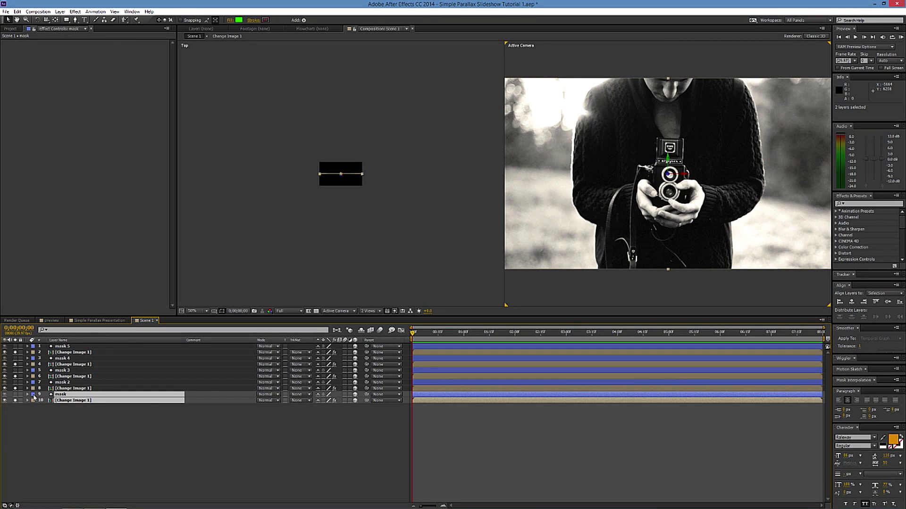
{"action": "left_click", "coordinate": [33, 395]}
{"action": "left_click", "coordinate": [49, 283]}
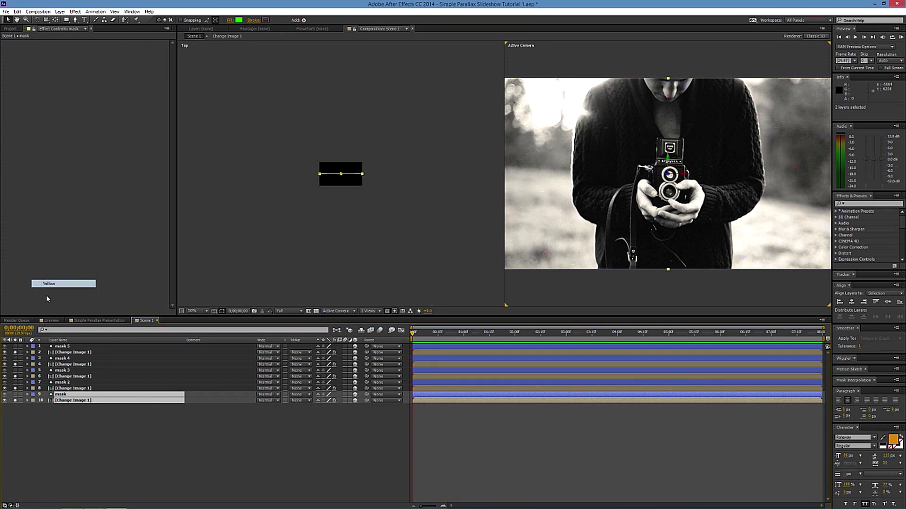
{"action": "left_click", "coordinate": [63, 387]}
{"action": "left_click", "coordinate": [63, 383], "text": "ctrl"}
{"action": "left_click", "coordinate": [34, 383]}
{"action": "left_click", "coordinate": [49, 302]}
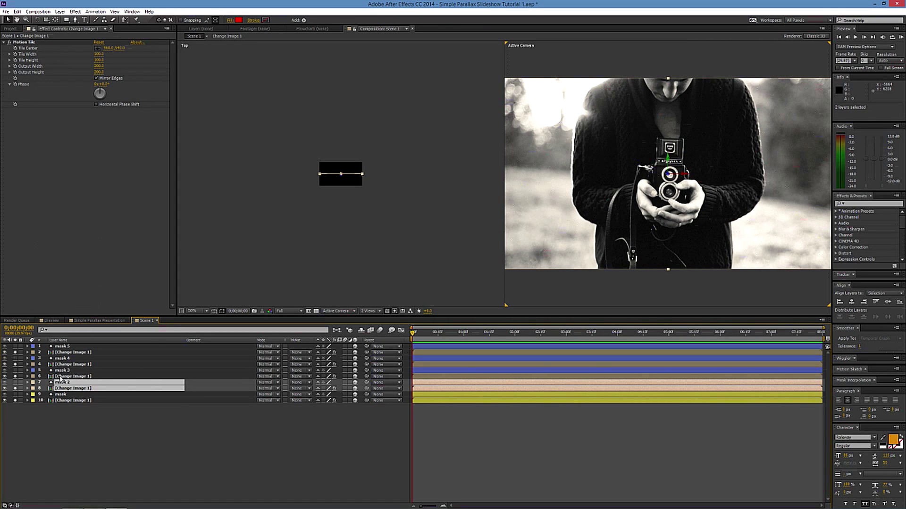
Label mask 3 and its image layer Blue, and mask 4 and its image layer Pink
{"action": "left_click", "coordinate": [62, 376]}
{"action": "left_click", "coordinate": [62, 370], "text": "ctrl"}
{"action": "left_click", "coordinate": [33, 372]}
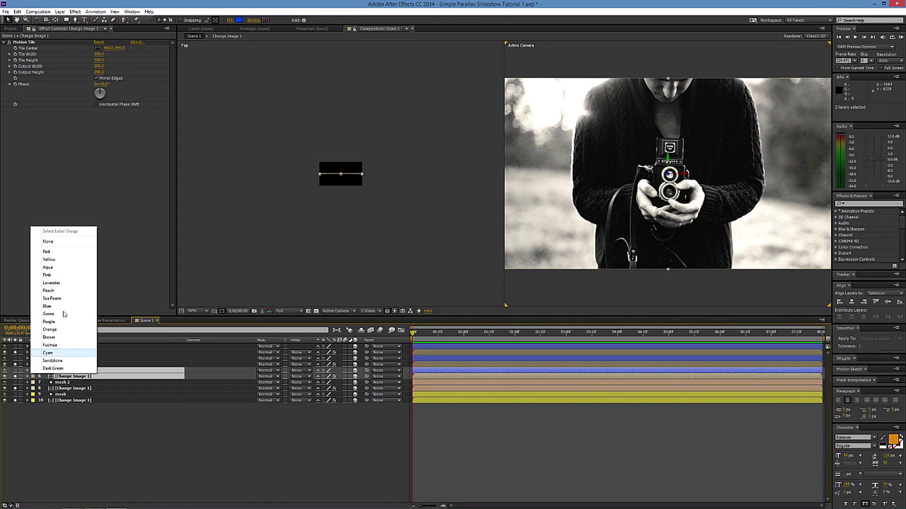
{"action": "left_click", "coordinate": [47, 305]}
{"action": "left_click", "coordinate": [70, 364]}
{"action": "left_click", "coordinate": [61, 358], "text": "ctrl"}
{"action": "left_click", "coordinate": [33, 359]}
{"action": "left_click", "coordinate": [51, 418]}
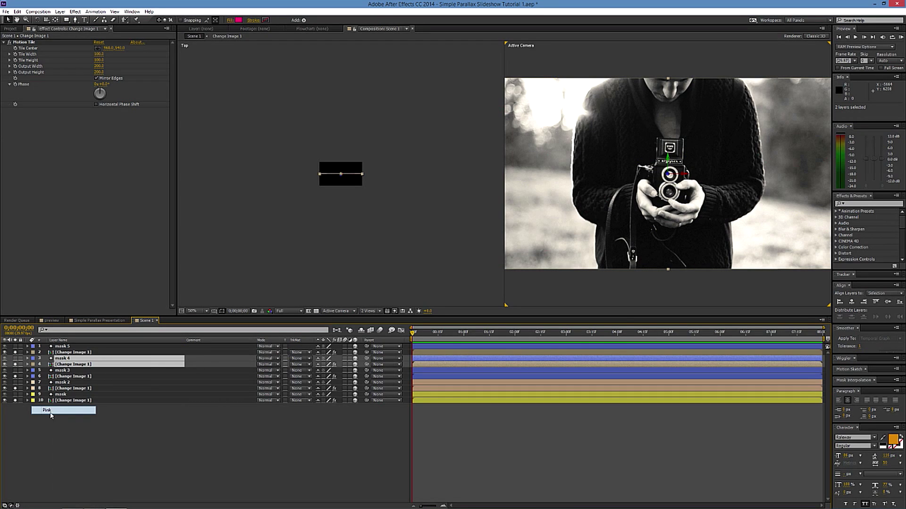
Label mask 5 and the Change Image 1 layer beneath it Green
{"action": "left_click", "coordinate": [70, 352]}
{"action": "left_click", "coordinate": [62, 347], "text": "ctrl"}
{"action": "left_click", "coordinate": [33, 347]}
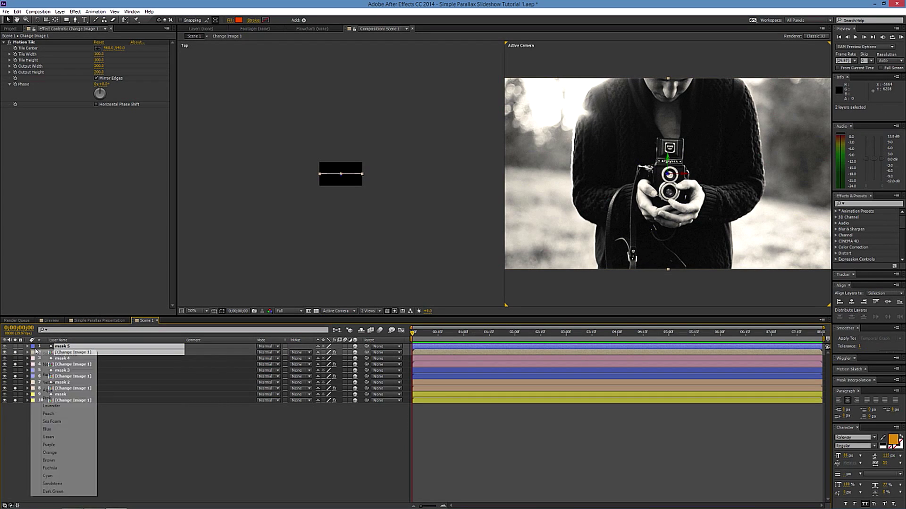
{"action": "left_click", "coordinate": [50, 436]}
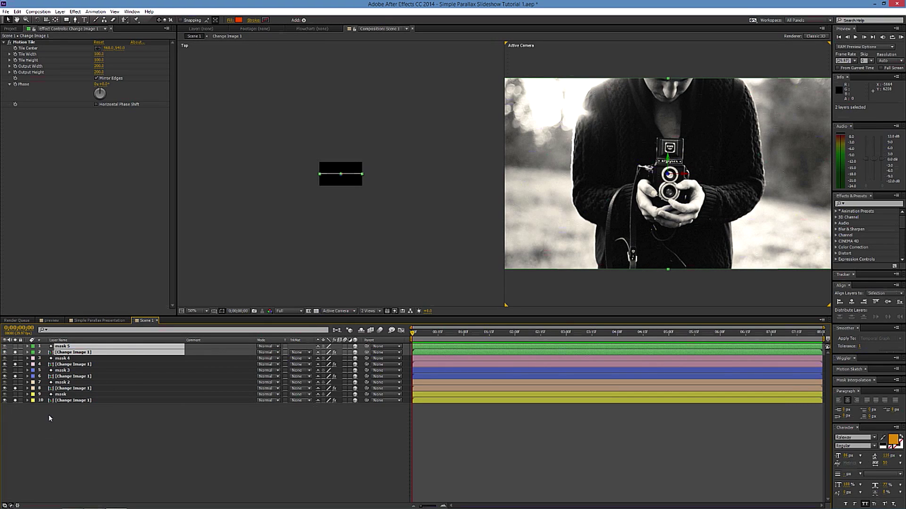
{"action": "left_click", "coordinate": [66, 395]}
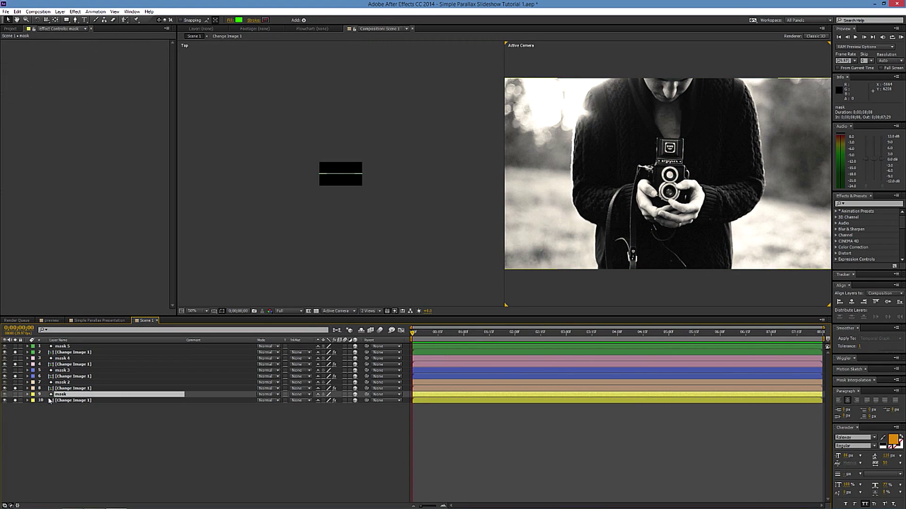
{"action": "left_click", "coordinate": [61, 400]}
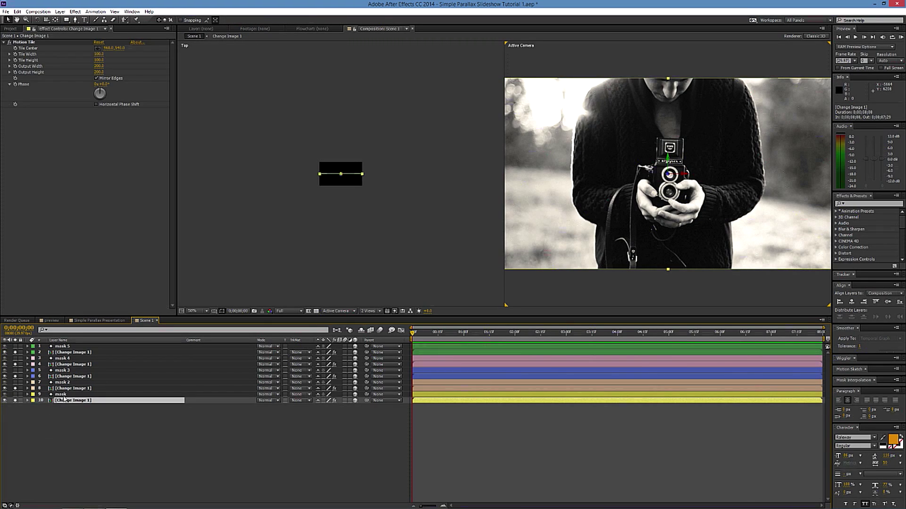
{"action": "left_click", "coordinate": [60, 394]}
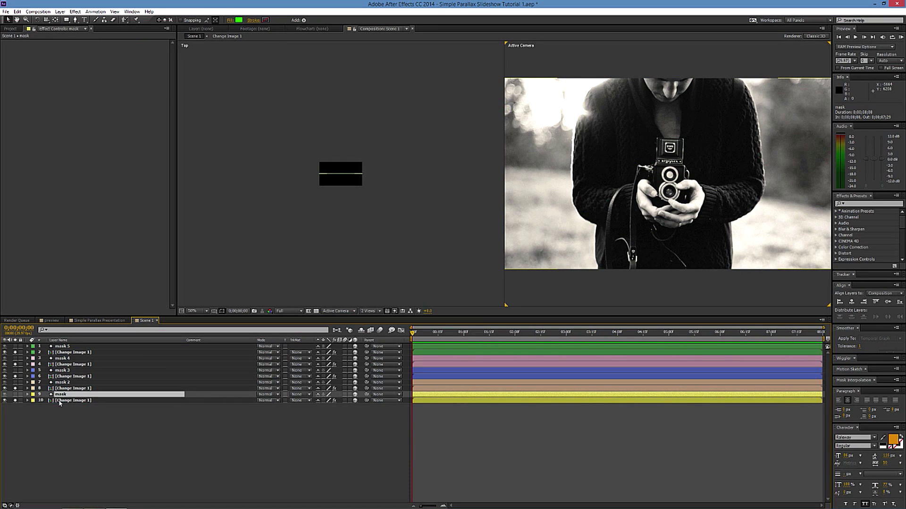
Reveal the Position of all layers and set the Z position of the image layer beneath mask 5 to 3392, matching its mask
{"action": "left_click", "coordinate": [74, 402]}
{"action": "left_click", "coordinate": [73, 353], "text": "shift"}
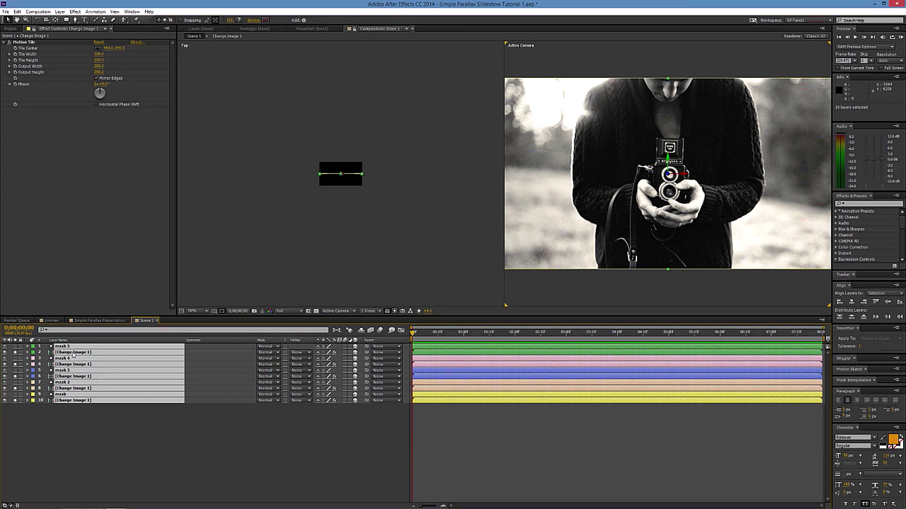
{"action": "key", "text": "p"}
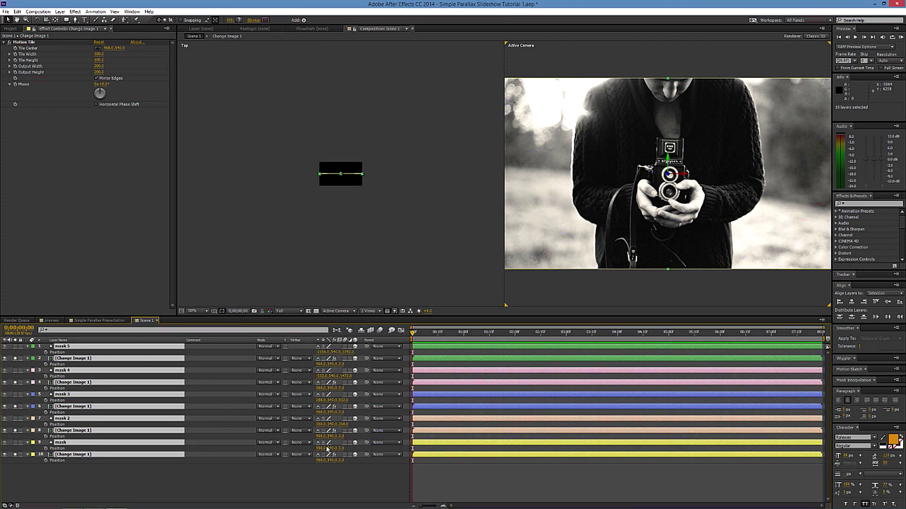
{"action": "left_click", "coordinate": [328, 479]}
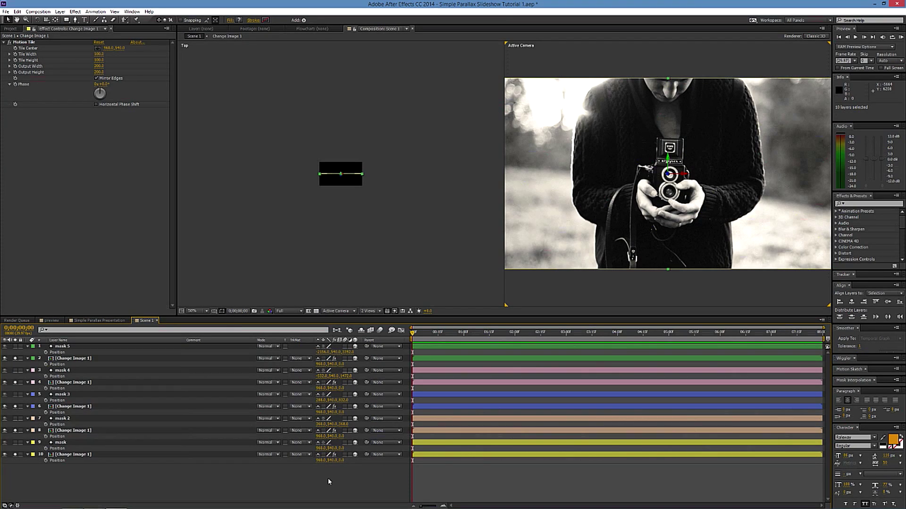
{"action": "left_click", "coordinate": [349, 352]}
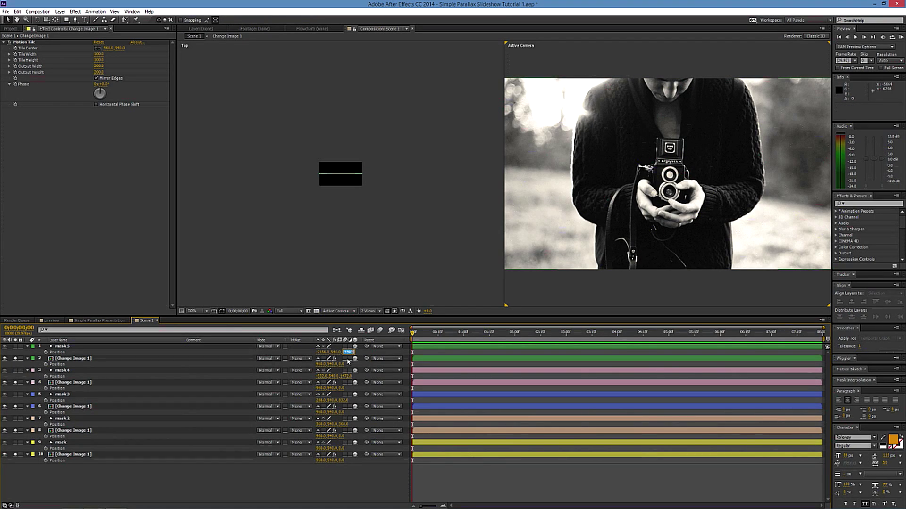
{"action": "left_click", "coordinate": [342, 365]}
{"action": "type", "text": "3392"}
{"action": "key", "text": "Return"}
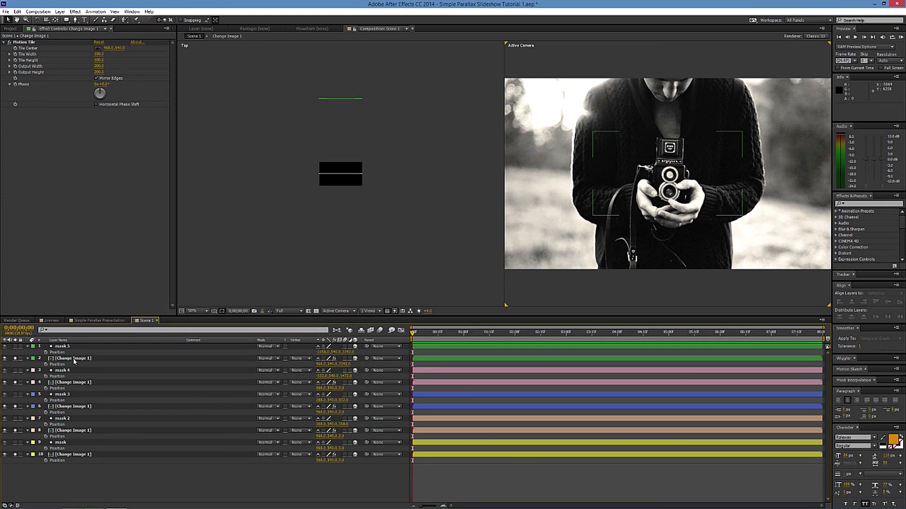
Set the Z position of the image layer beneath mask 4 to 1472, matching its mask
{"action": "left_click", "coordinate": [347, 376]}
{"action": "left_click", "coordinate": [351, 389]}
{"action": "left_click", "coordinate": [343, 389]}
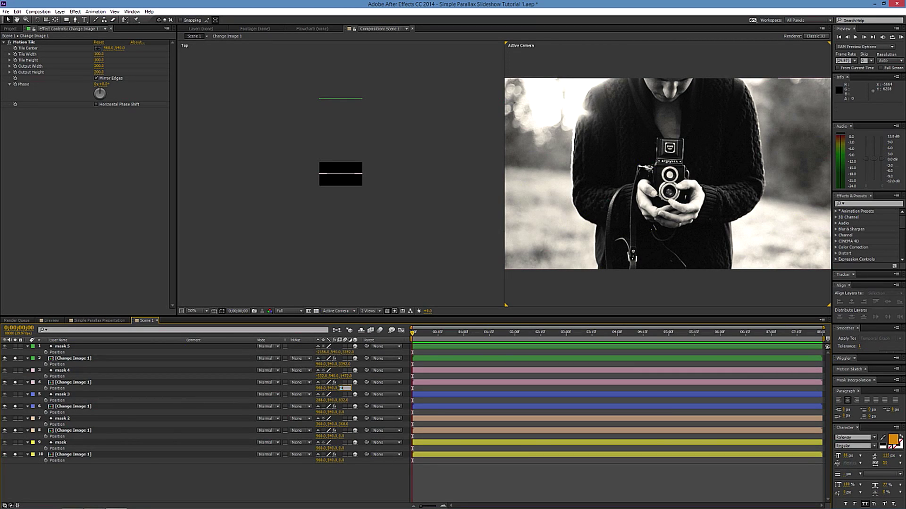
{"action": "key", "text": "Return"}
Match the Z positions of the image layers beneath mask 3 and mask 2 to their masks, entering 832 and 368
{"action": "left_click", "coordinate": [342, 400]}
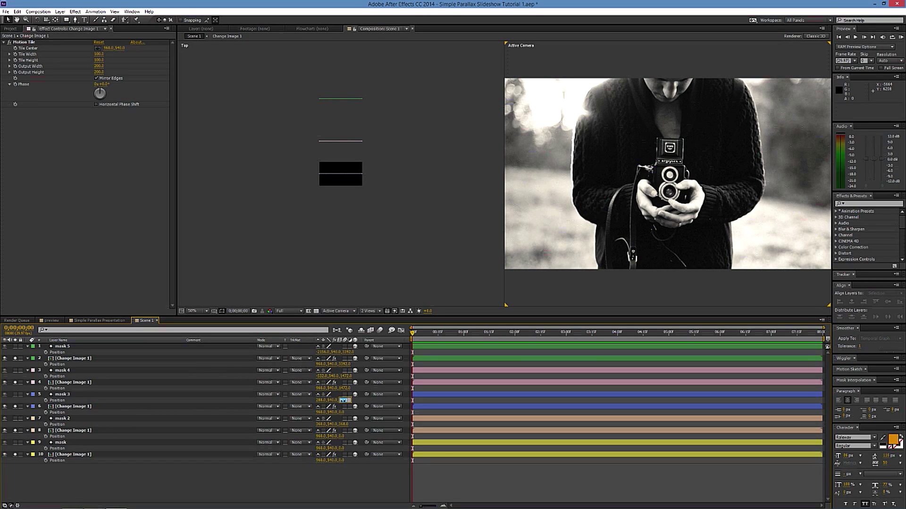
{"action": "left_click", "coordinate": [344, 412]}
{"action": "type", "text": "832"}
{"action": "left_click", "coordinate": [343, 424]}
{"action": "left_click", "coordinate": [342, 436]}
{"action": "type", "text": "368"}
{"action": "key", "text": "Return"}
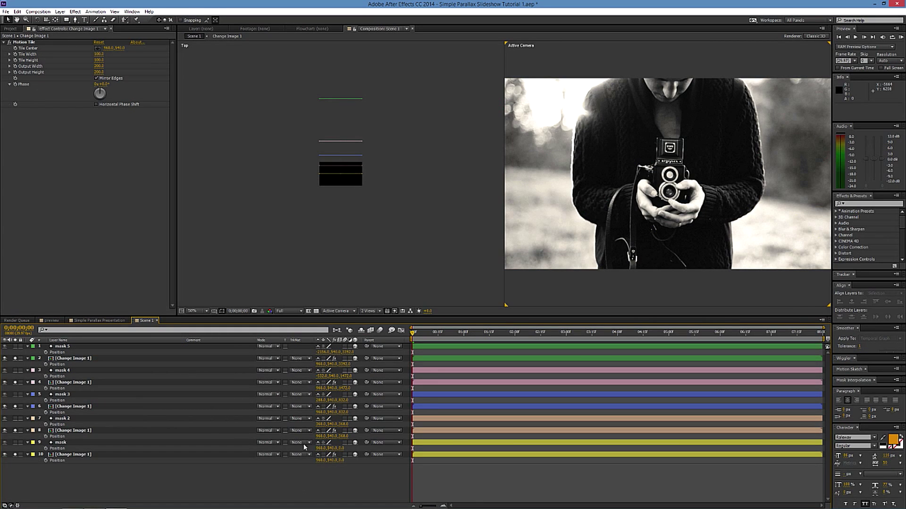
{"action": "left_click", "coordinate": [68, 455]}
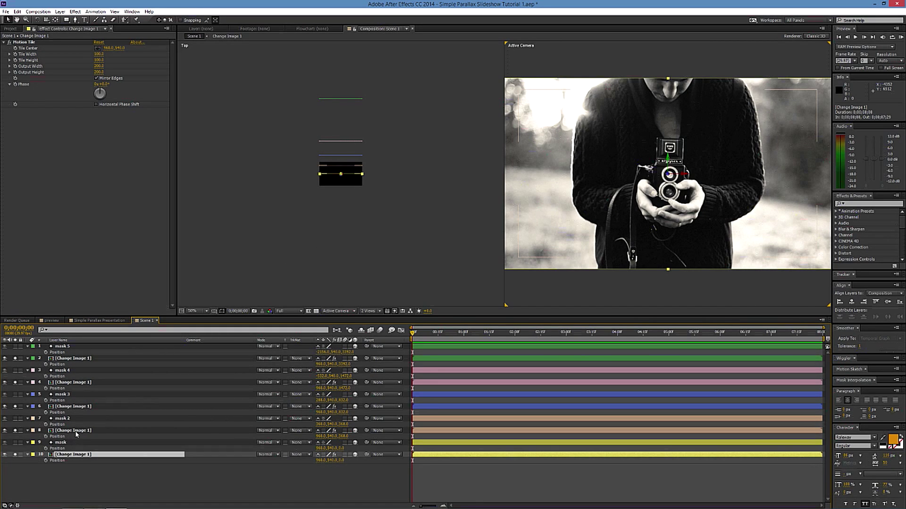
{"action": "left_click", "coordinate": [74, 431]}
{"action": "left_click", "coordinate": [76, 407]}
{"action": "left_click", "coordinate": [82, 382]}
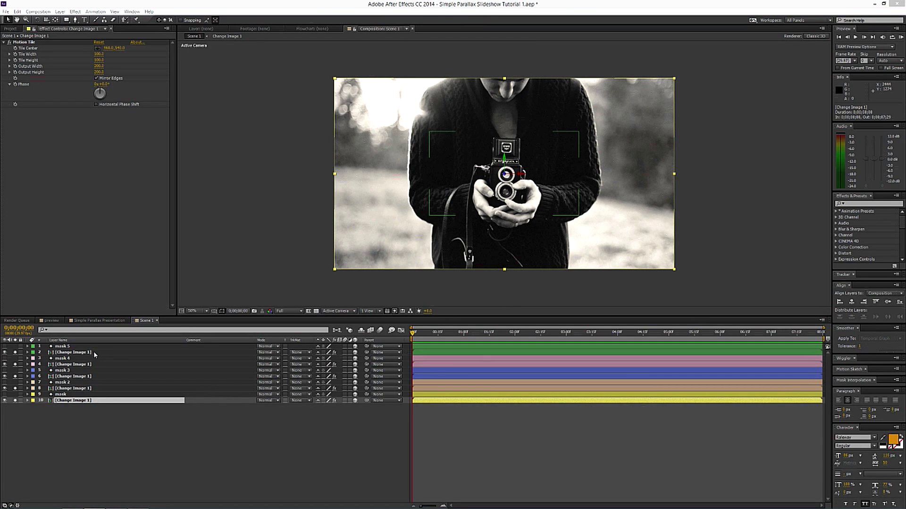
Set the track matte of all five Change Image 1 layers to Alpha Matte, using the mask above each one
{"action": "left_click", "coordinate": [81, 388], "text": "ctrl"}
{"action": "left_click", "coordinate": [82, 377], "text": "ctrl"}
{"action": "left_click", "coordinate": [83, 364], "text": "ctrl"}
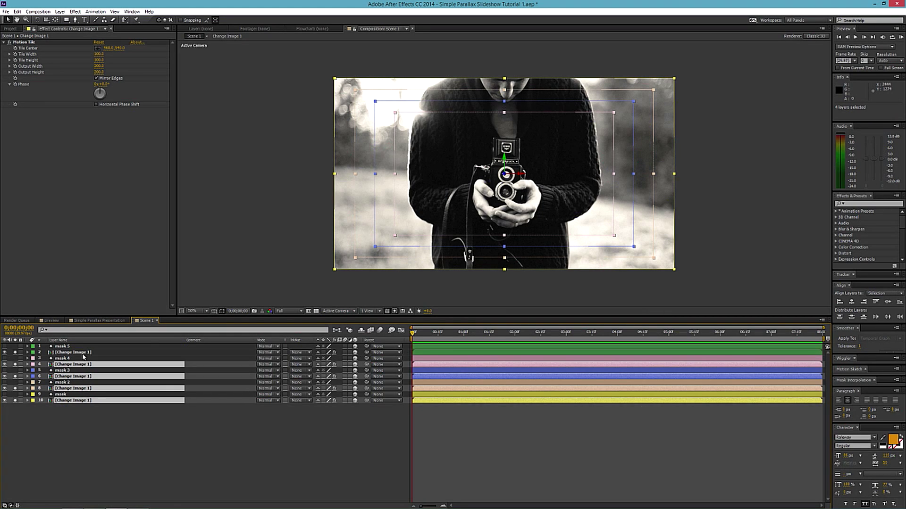
{"action": "left_click", "coordinate": [80, 352], "text": "ctrl"}
{"action": "left_click", "coordinate": [304, 354]}
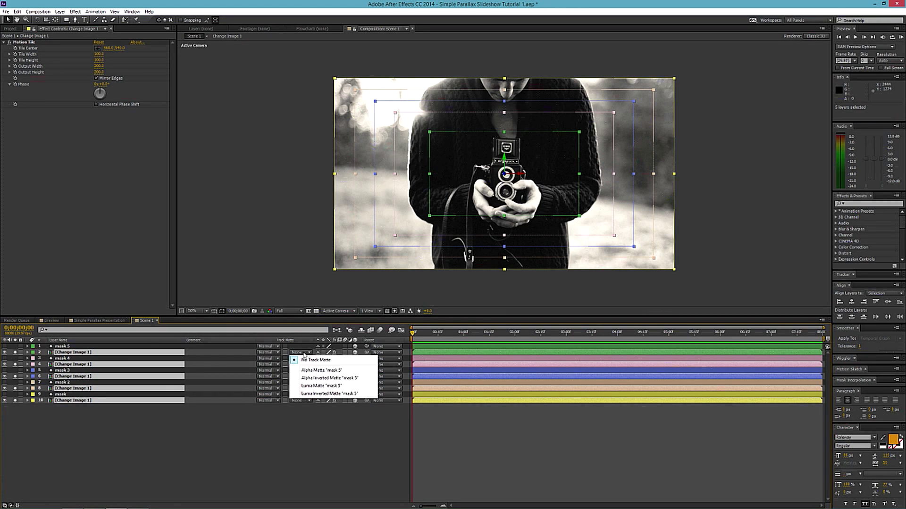
{"action": "left_click", "coordinate": [312, 370]}
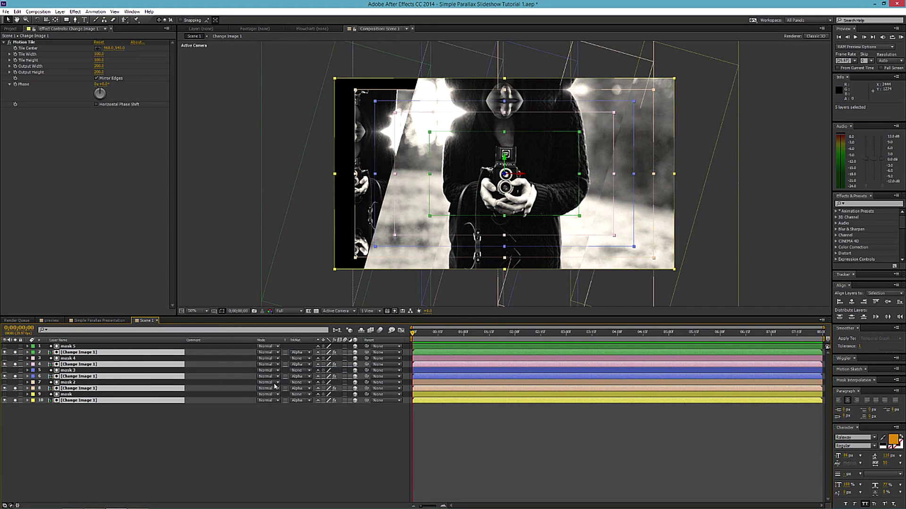
{"action": "left_click", "coordinate": [193, 432]}
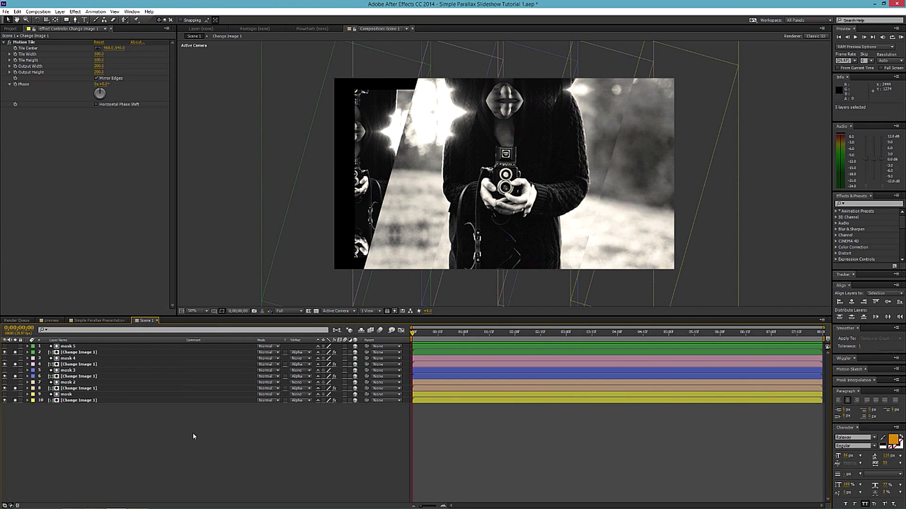
{"action": "left_click", "coordinate": [74, 401]}
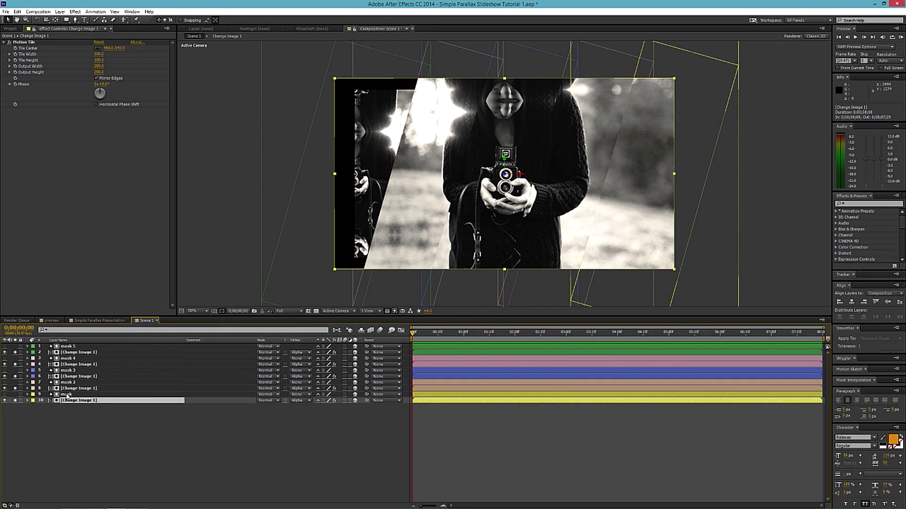
{"action": "left_click", "coordinate": [70, 395]}
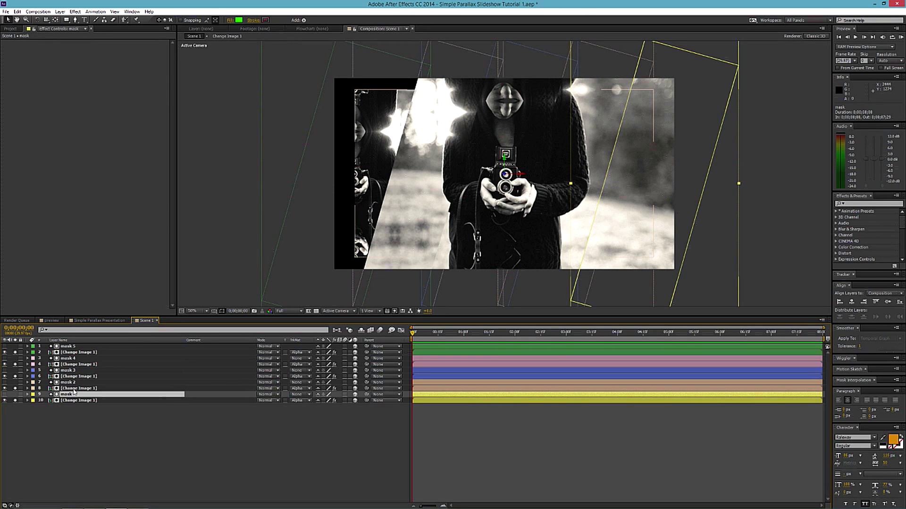
Reveal the Position of the bottommost Change Image 1 layer
{"action": "left_click", "coordinate": [73, 388]}
{"action": "left_click", "coordinate": [70, 382]}
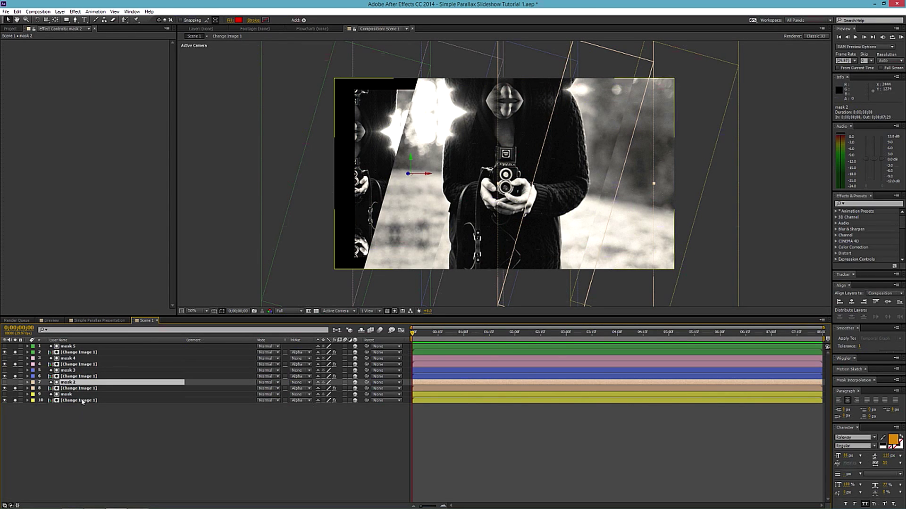
{"action": "left_click", "coordinate": [90, 432]}
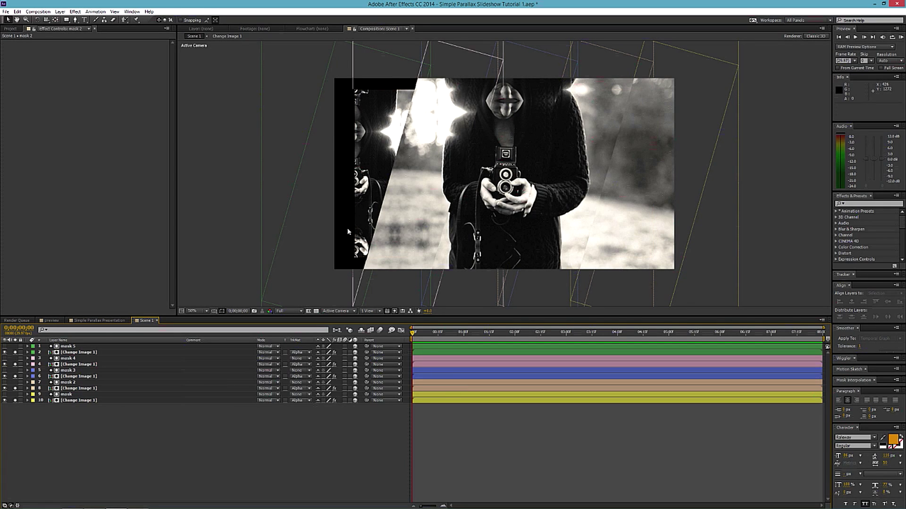
{"action": "left_click", "coordinate": [77, 389]}
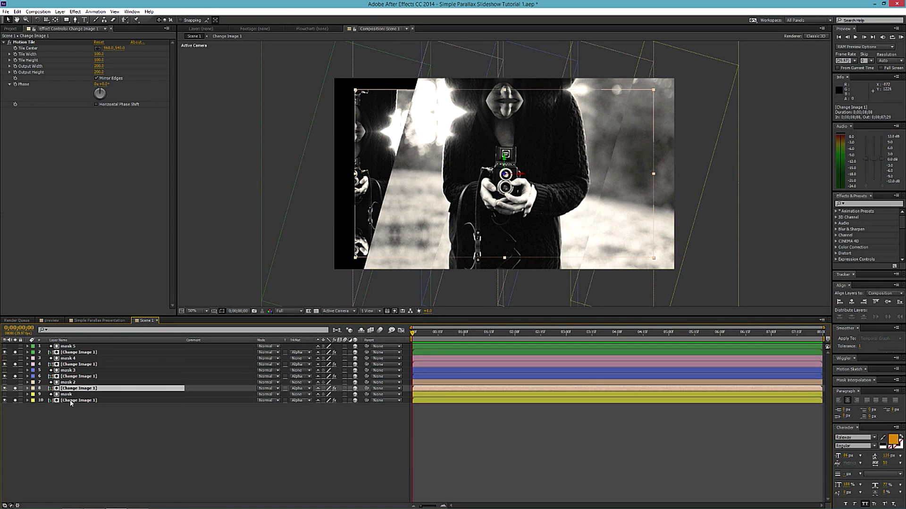
{"action": "left_click", "coordinate": [71, 401]}
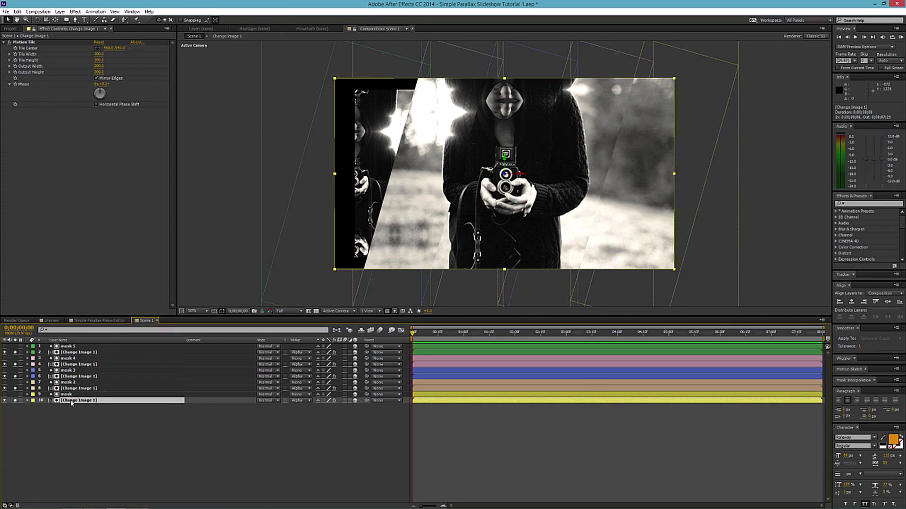
{"action": "key", "text": "p"}
Scale the image layers beneath mask 2 and mask 3 to 114% and 131% so that each fills the composition frame
{"action": "left_click", "coordinate": [82, 389]}
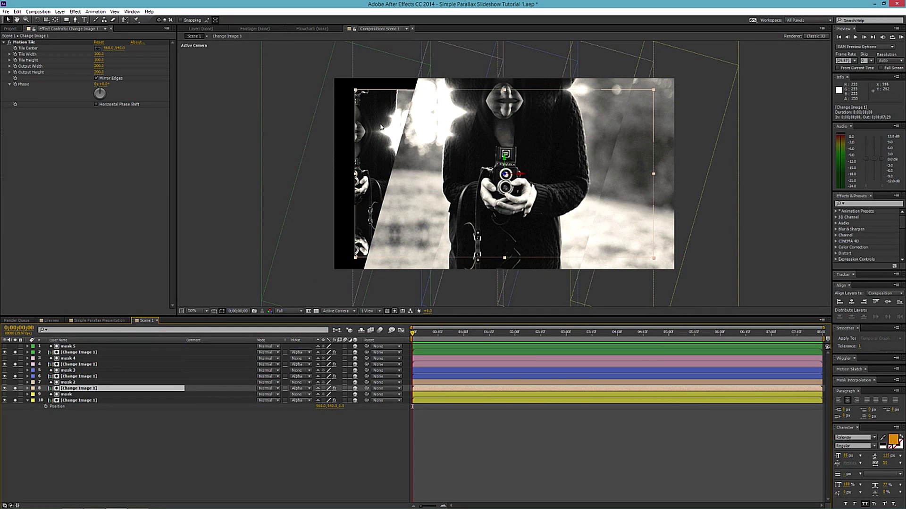
{"action": "left_click", "coordinate": [653, 92]}
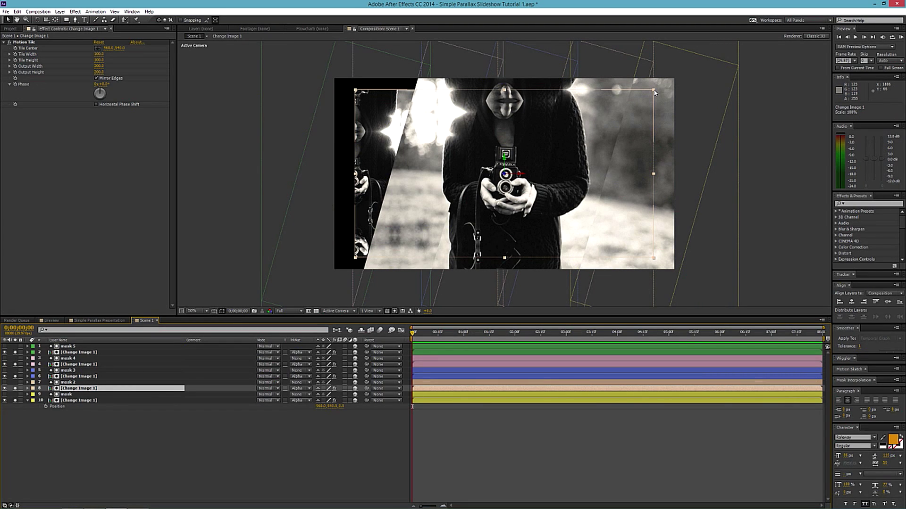
{"action": "left_click_drag", "start_coordinate": [654, 92], "coordinate": [675, 80]}
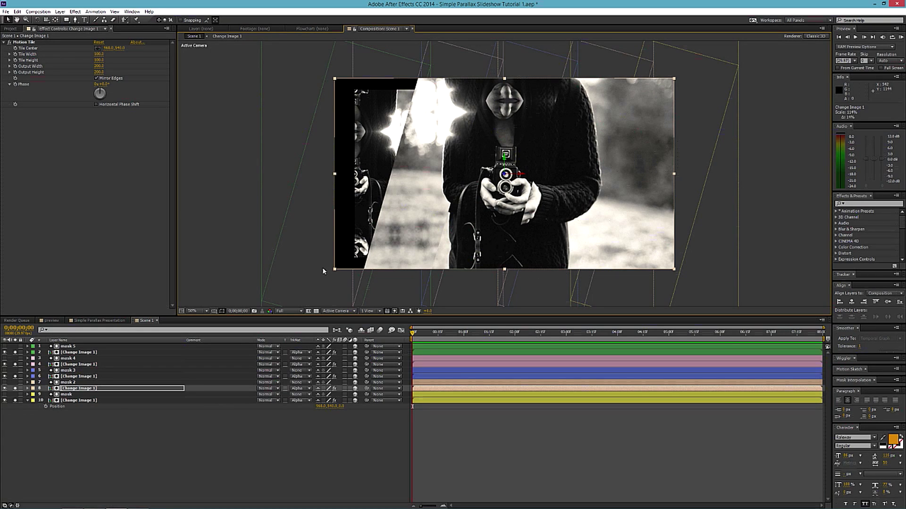
{"action": "left_click", "coordinate": [91, 377]}
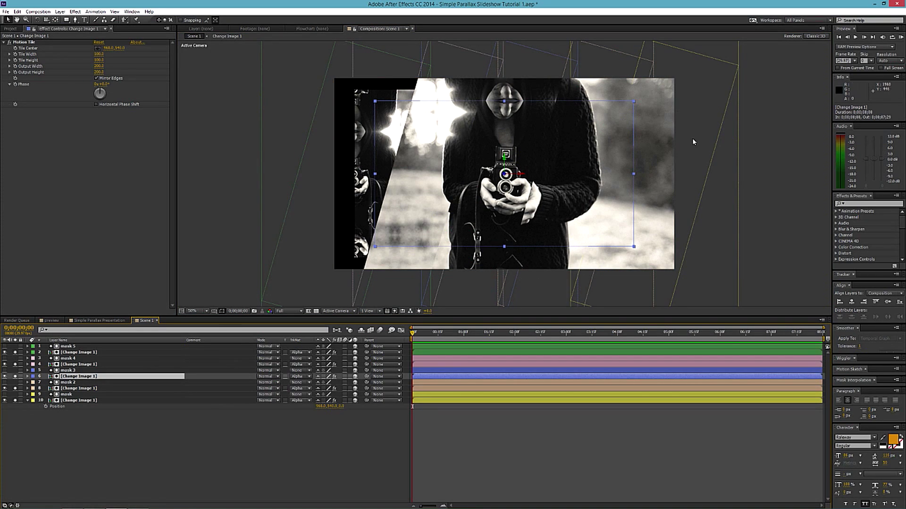
{"action": "left_click_drag", "start_coordinate": [634, 103], "coordinate": [674, 80]}
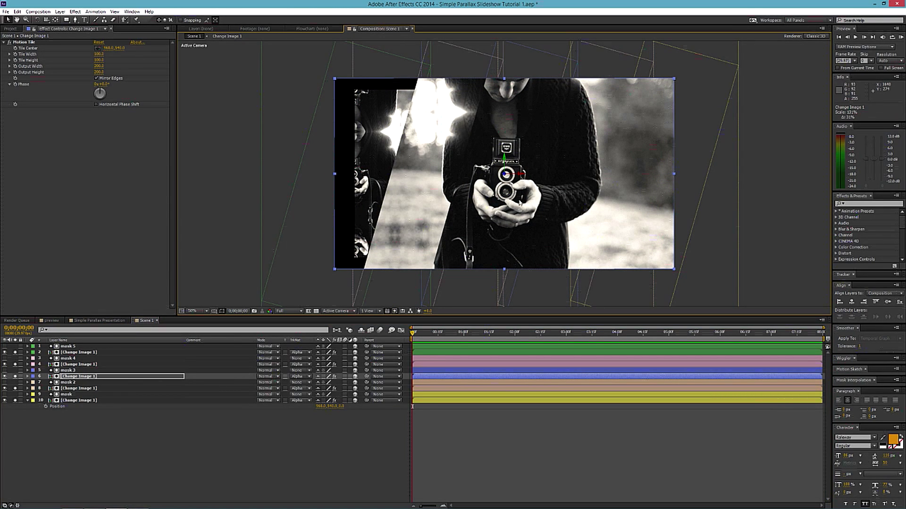
Scale the image layers beneath mask 4 and mask 5 to 155% and 227% so that each fills the composition frame
{"action": "left_click", "coordinate": [78, 364]}
{"action": "left_click_drag", "start_coordinate": [615, 115], "coordinate": [683, 78]}
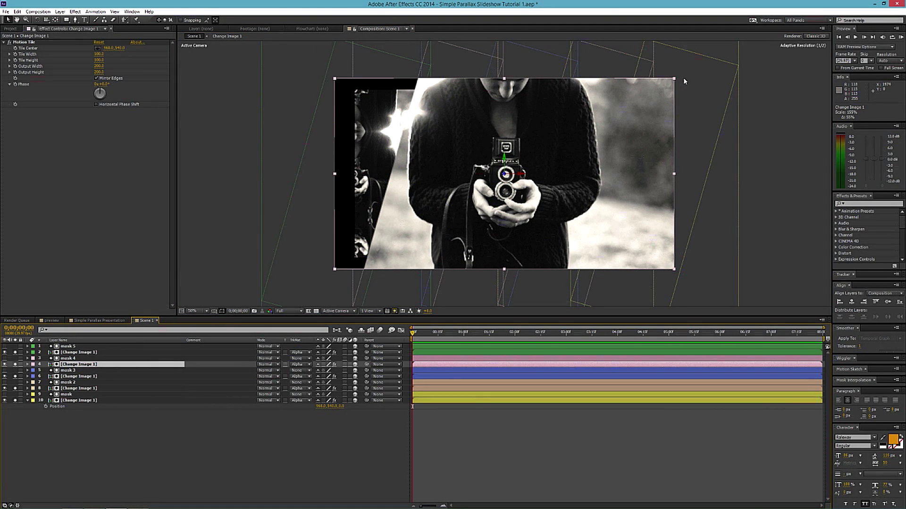
{"action": "left_click", "coordinate": [128, 355]}
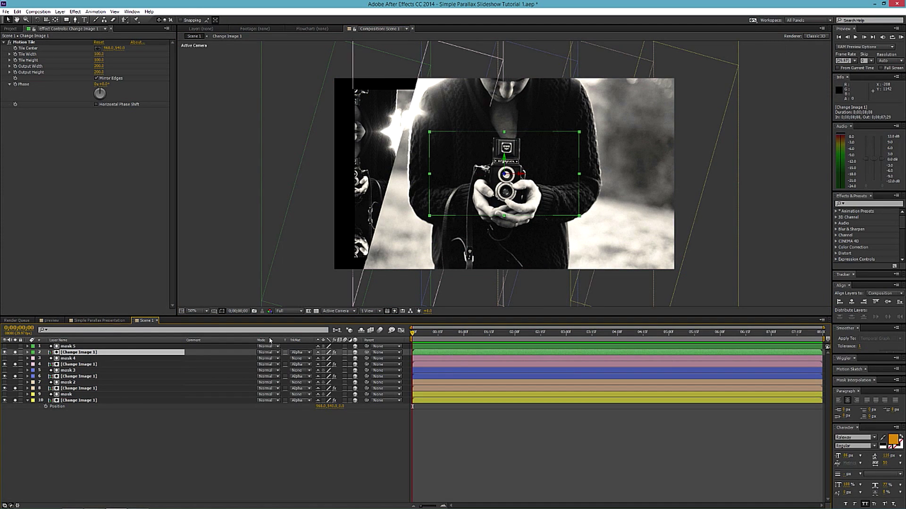
{"action": "left_click_drag", "start_coordinate": [580, 134], "coordinate": [687, 77]}
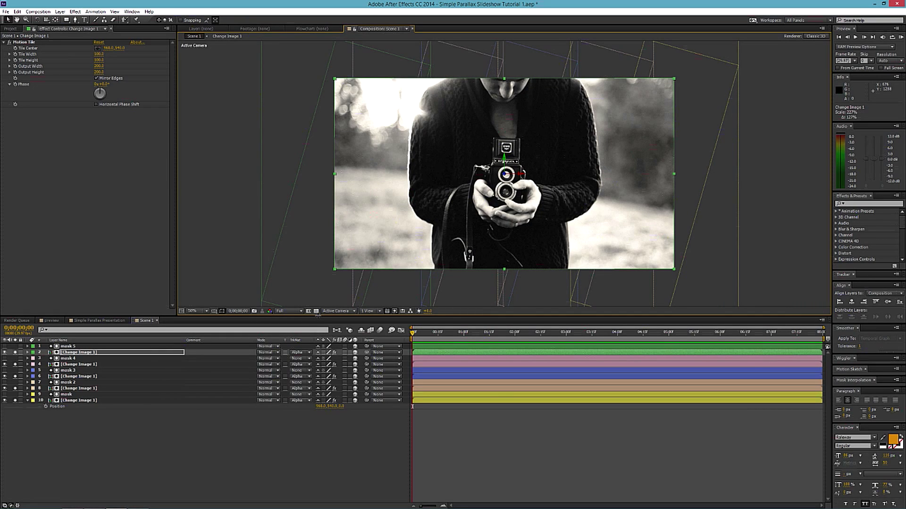
Turn off solo for all Change Image 1 layers and clear the layer selection
{"action": "left_click", "coordinate": [14, 365]}
{"action": "left_click_drag", "start_coordinate": [15, 360], "coordinate": [12, 407]}
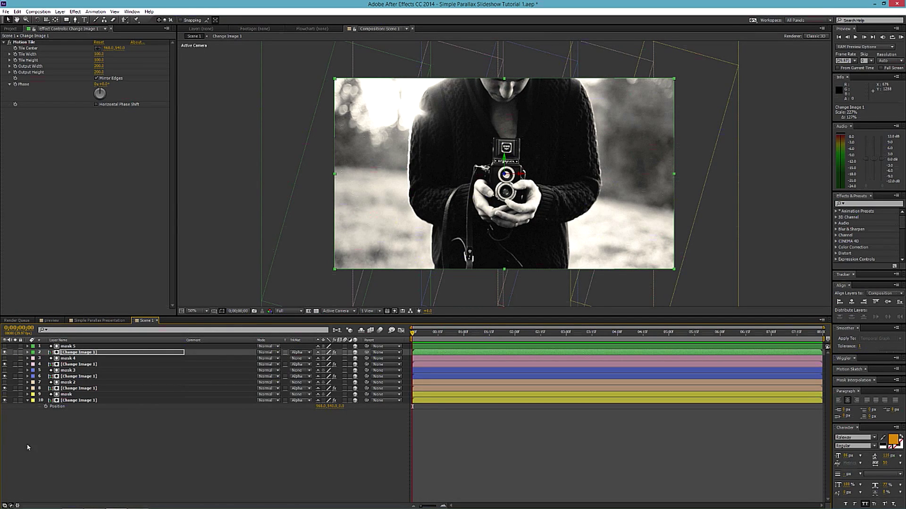
{"action": "left_click", "coordinate": [33, 448]}
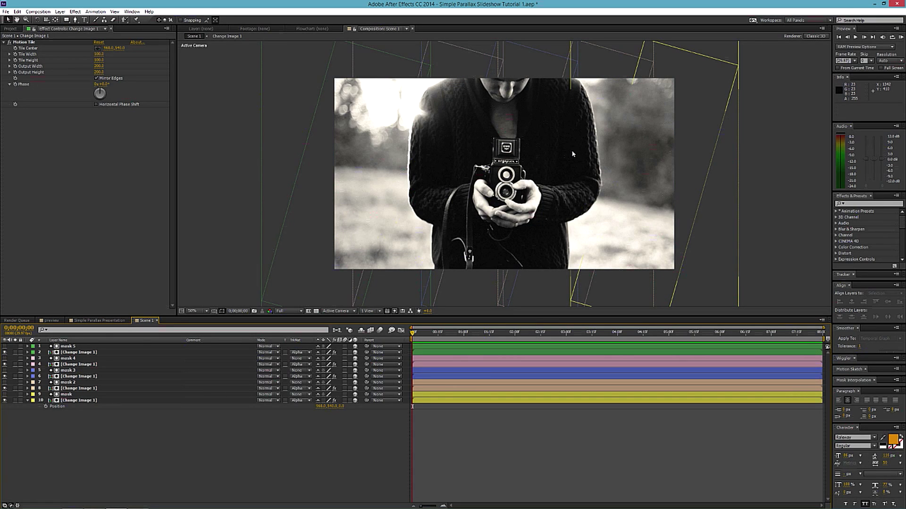
Add a two-node camera named Camera 1 to Scene 1 with the offered default settings
{"action": "right_click", "coordinate": [92, 431]}
{"action": "mouse_move", "coordinate": [142, 357]}
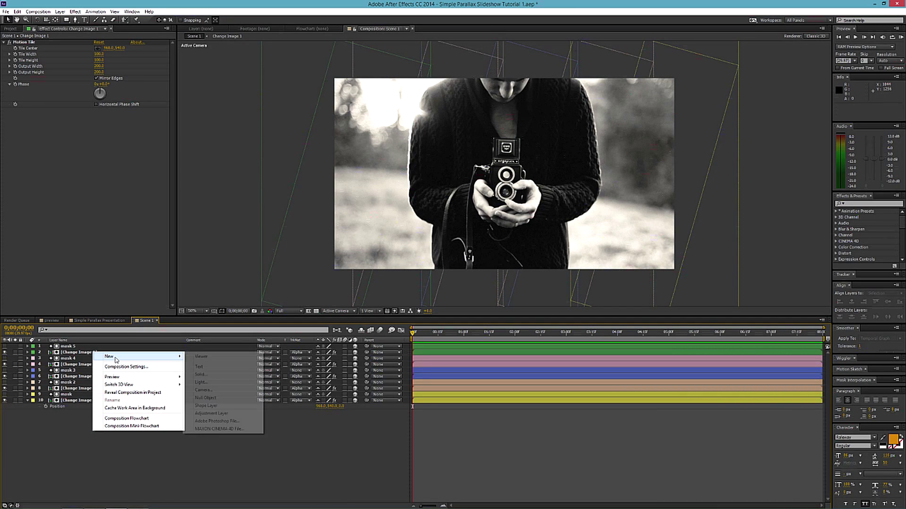
{"action": "left_click", "coordinate": [204, 390]}
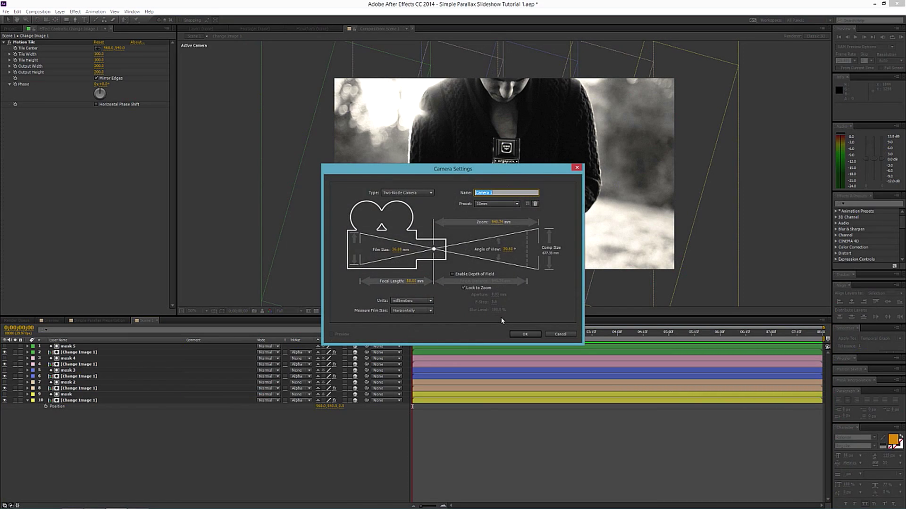
{"action": "left_click", "coordinate": [524, 334]}
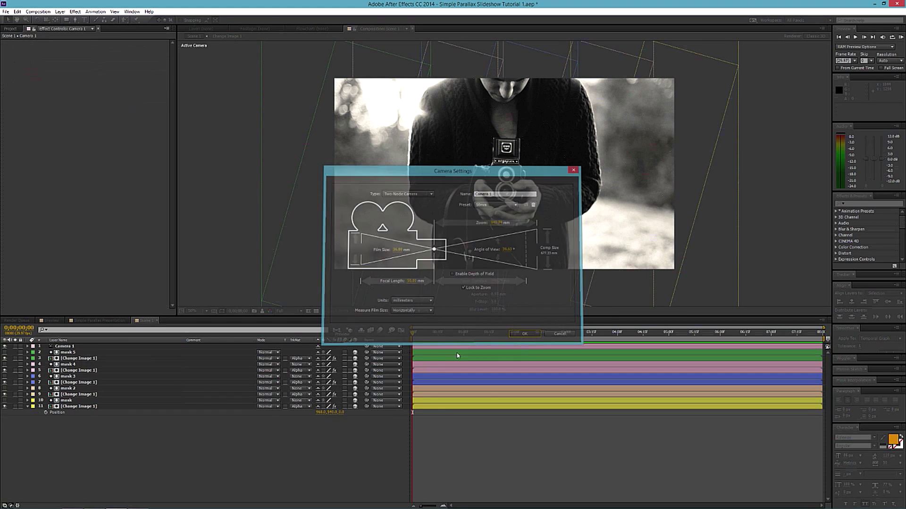
Add a null object to Scene 1 and make it a 3D layer
{"action": "right_click", "coordinate": [116, 449]}
{"action": "mouse_move", "coordinate": [162, 372]}
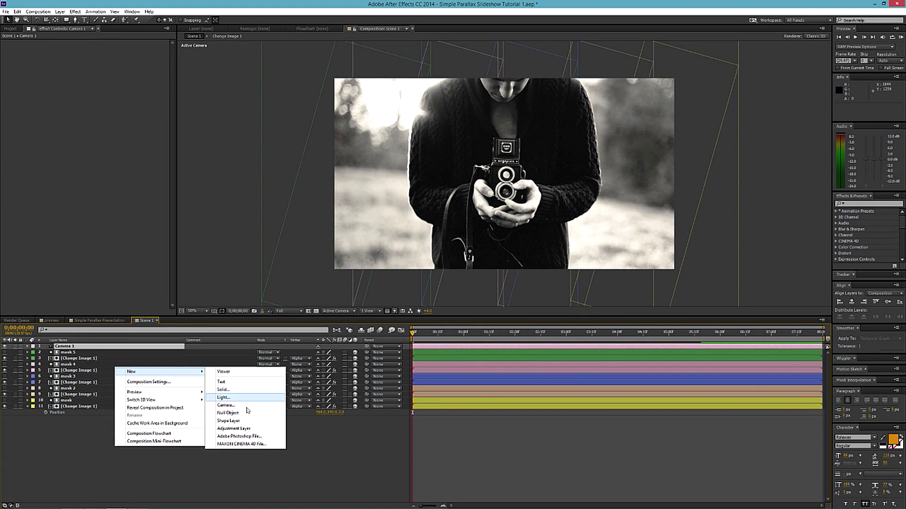
{"action": "left_click", "coordinate": [247, 414]}
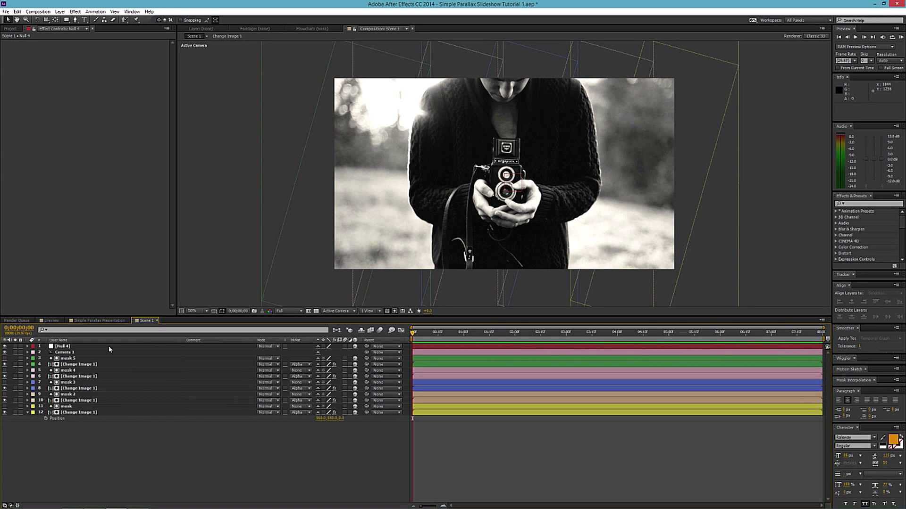
{"action": "left_click", "coordinate": [73, 348]}
Parent Camera 1 to the null object and rename the null Cam CTRL
{"action": "left_click_drag", "start_coordinate": [366, 346], "coordinate": [101, 348]}
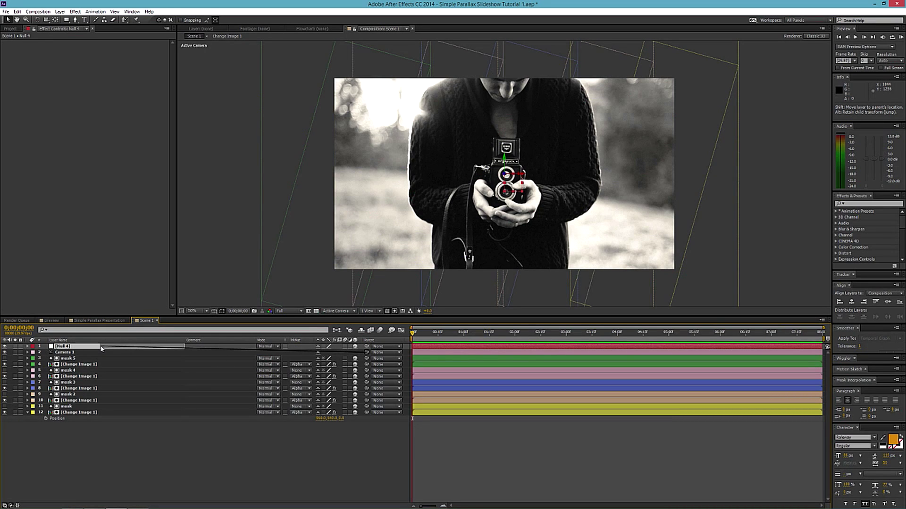
{"action": "left_click_drag", "start_coordinate": [101, 348], "coordinate": [101, 348]}
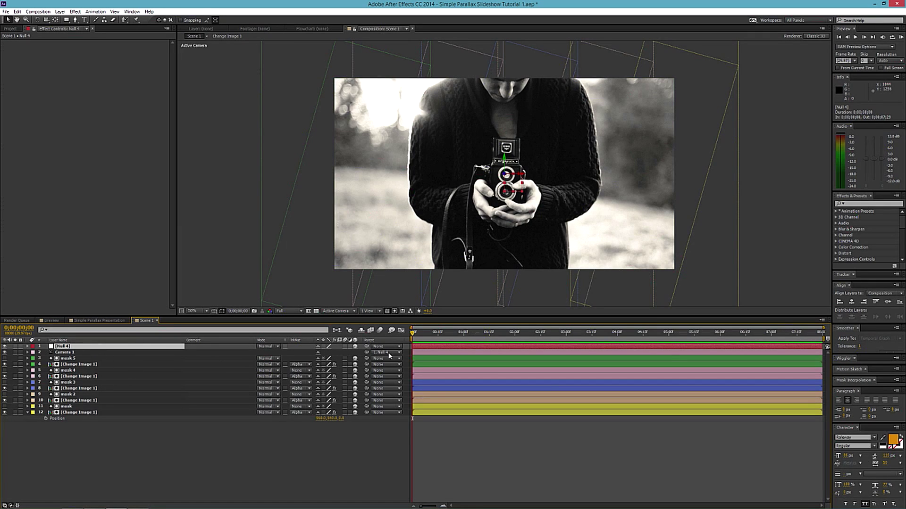
{"action": "key", "text": "Return"}
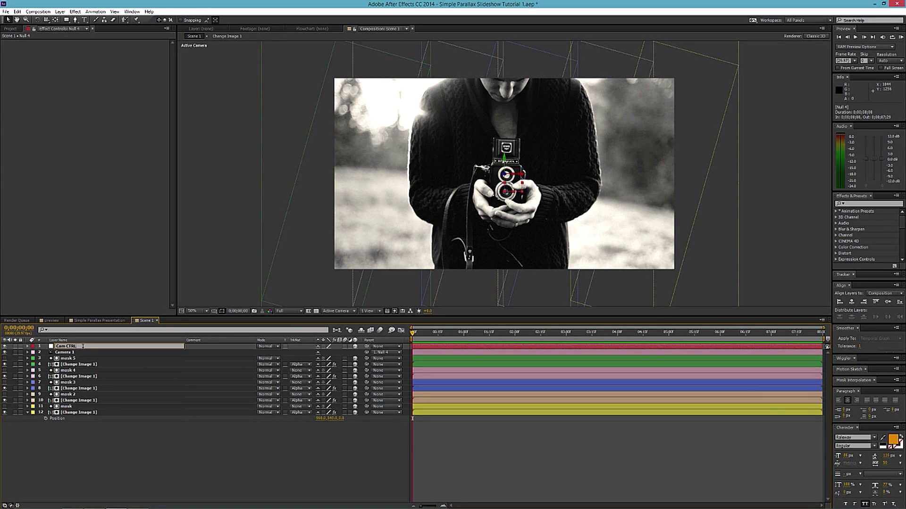
{"action": "key", "text": "Return"}
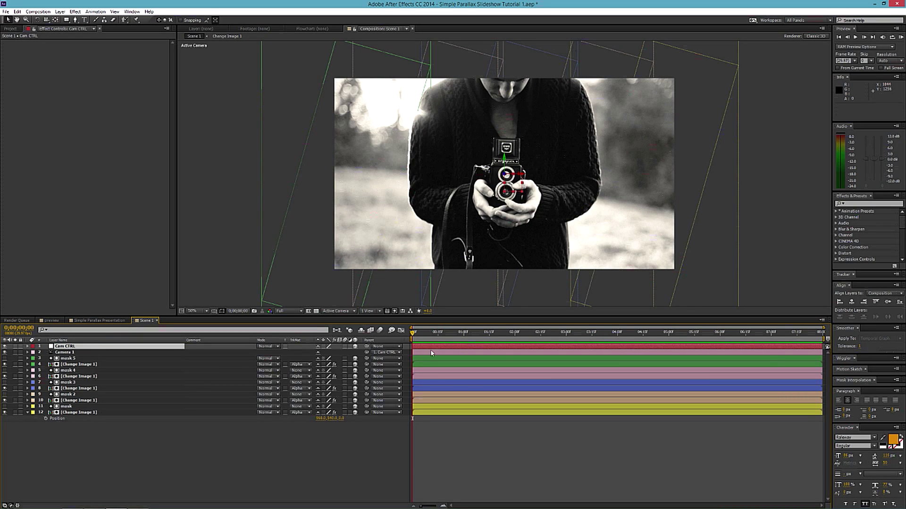
Set Position keyframes on Cam CTRL at 2 seconds and at 6 seconds
{"action": "left_click", "coordinate": [516, 334]}
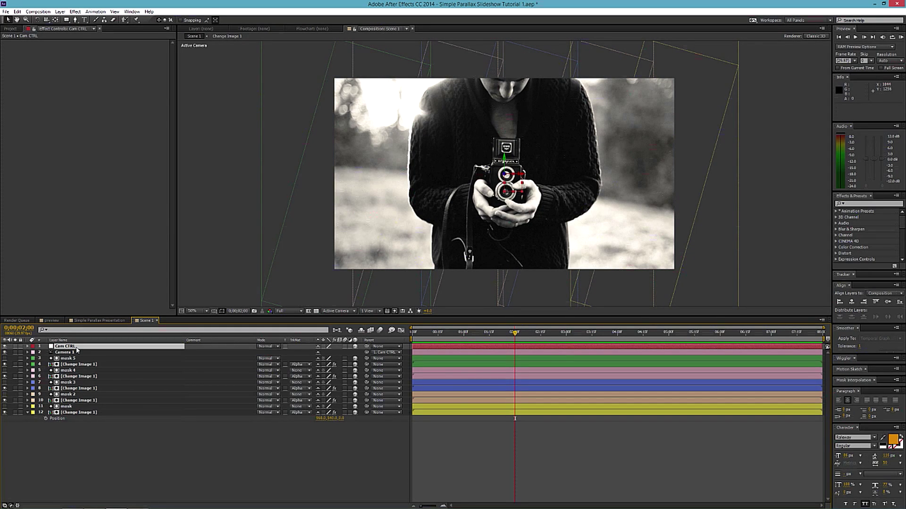
{"action": "key", "text": "p"}
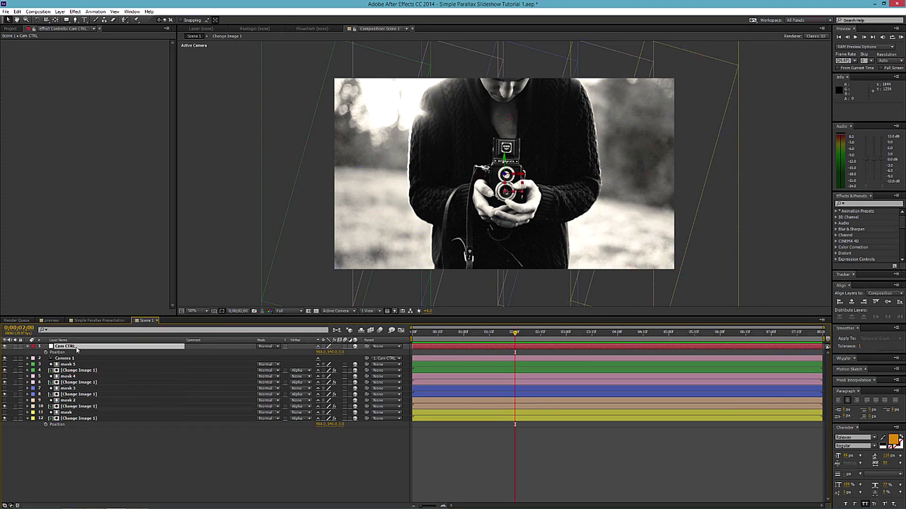
{"action": "left_click", "coordinate": [46, 352]}
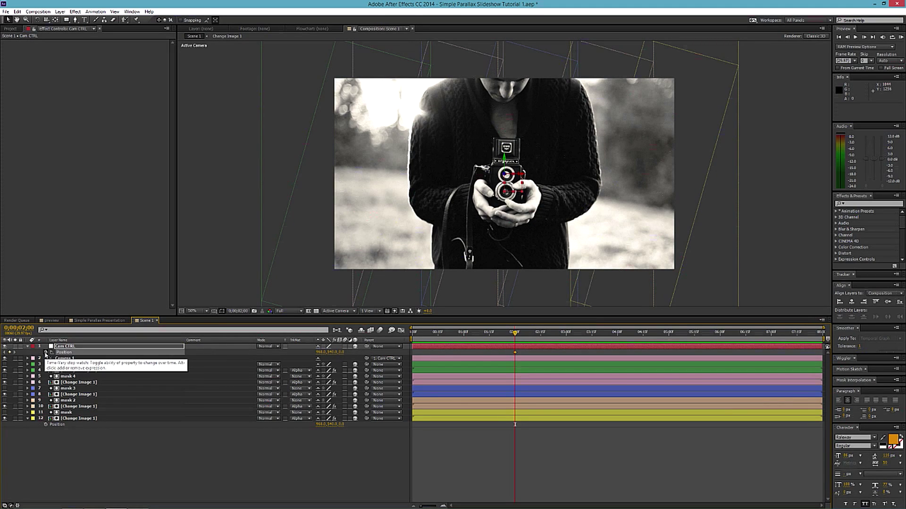
{"action": "left_click", "coordinate": [721, 337]}
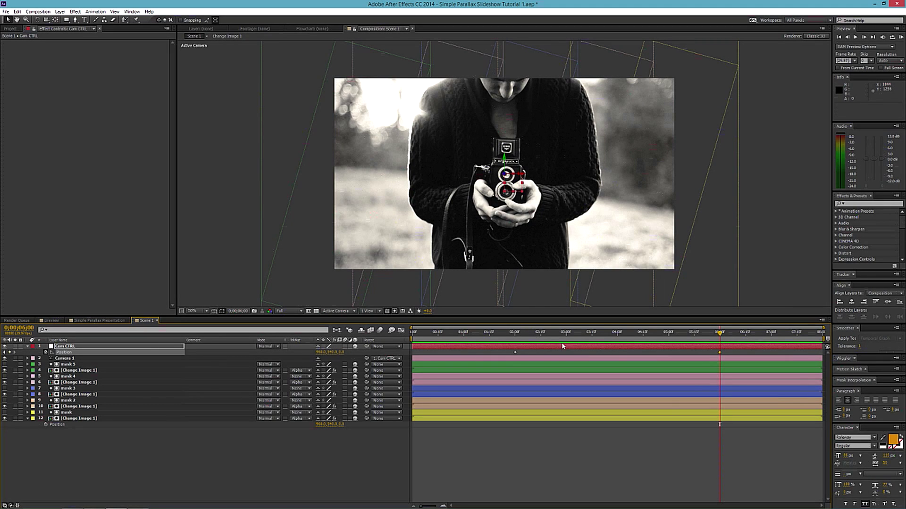
Set the X position of Cam CTRL to about 840 at the 2-second keyframe and about 1015 at the 6-second keyframe
{"action": "left_click", "coordinate": [515, 333]}
{"action": "left_click_drag", "start_coordinate": [321, 352], "coordinate": [279, 359]}
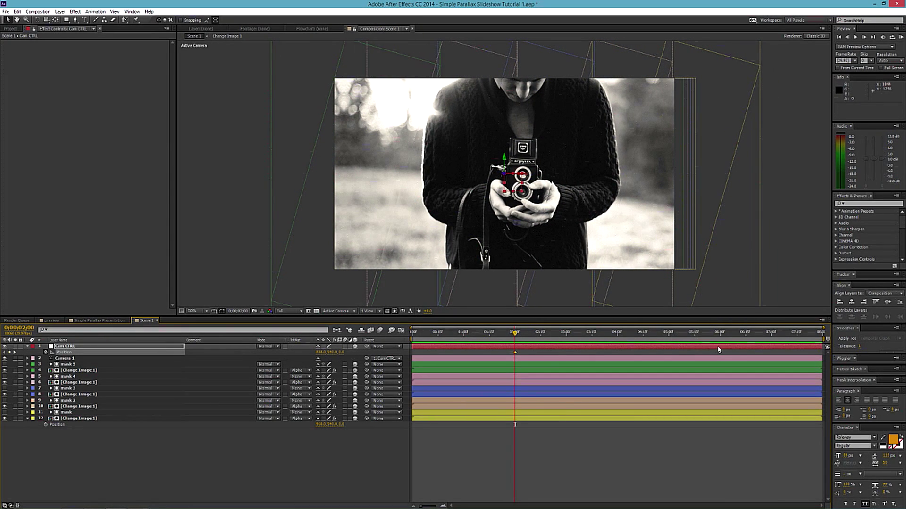
{"action": "left_click", "coordinate": [720, 335]}
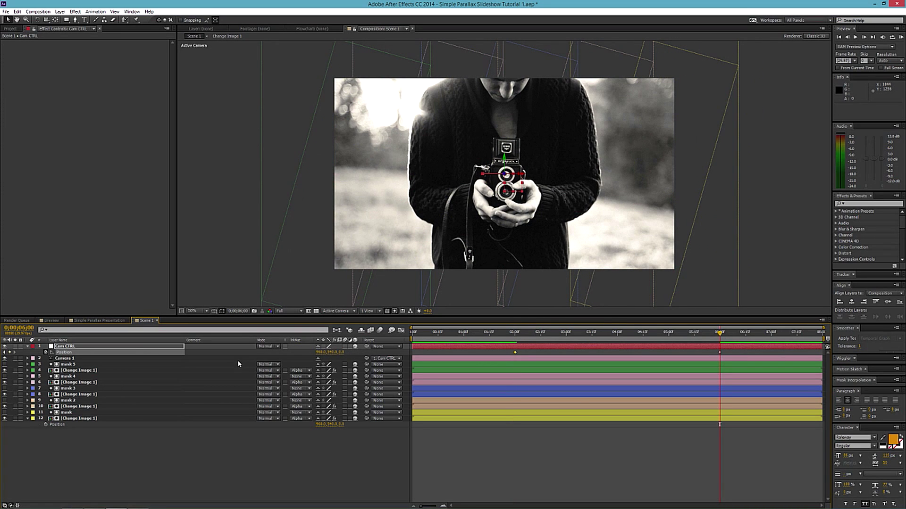
{"action": "left_click_drag", "start_coordinate": [328, 352], "coordinate": [339, 352]}
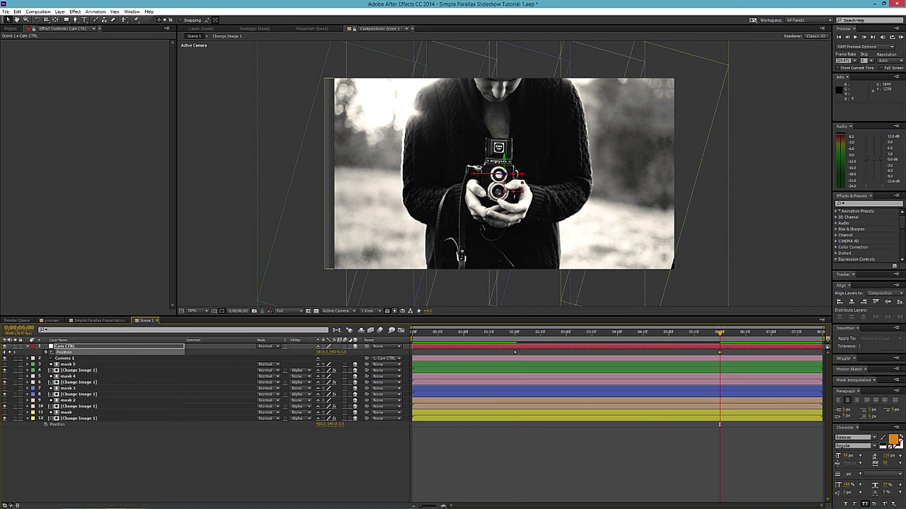
At 0;00;07;29, raise the X position of Cam CTRL until all image slices have left the frame
{"action": "left_click_drag", "start_coordinate": [516, 336], "coordinate": [578, 345]}
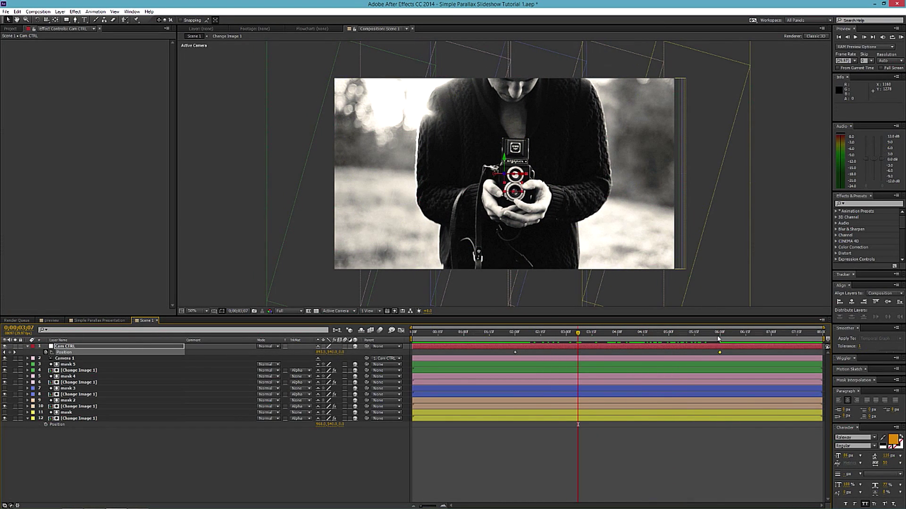
{"action": "left_click_drag", "start_coordinate": [721, 336], "coordinate": [823, 339]}
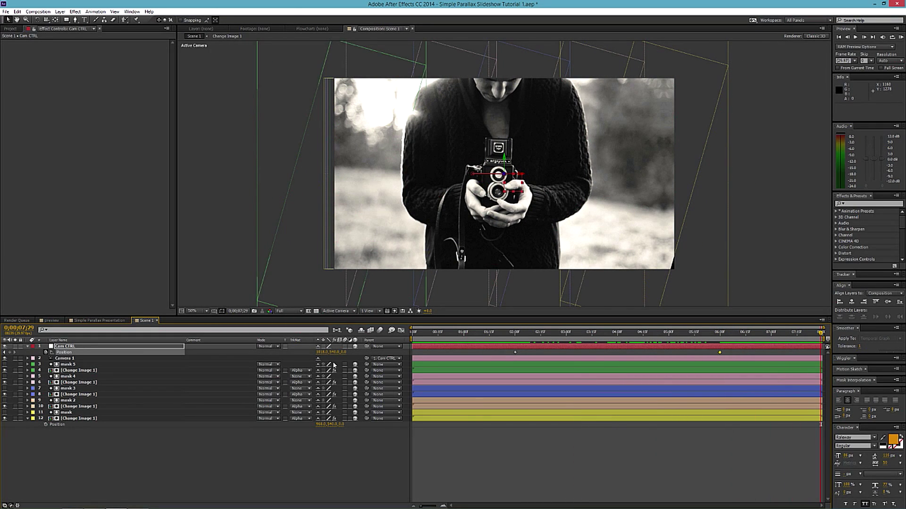
{"action": "left_click_drag", "start_coordinate": [319, 353], "coordinate": [394, 353]}
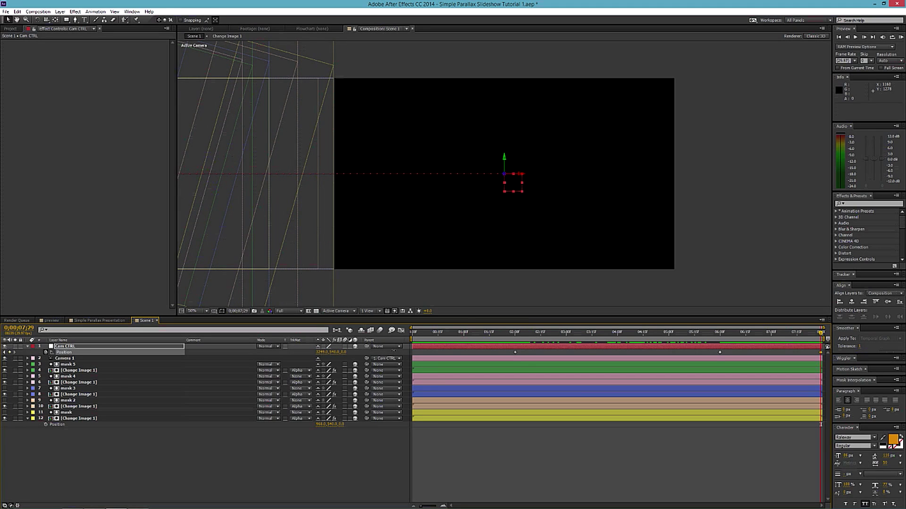
At 0 seconds, lower the X position of Cam CTRL to 314 so the slices start spread apart
{"action": "left_click", "coordinate": [413, 334]}
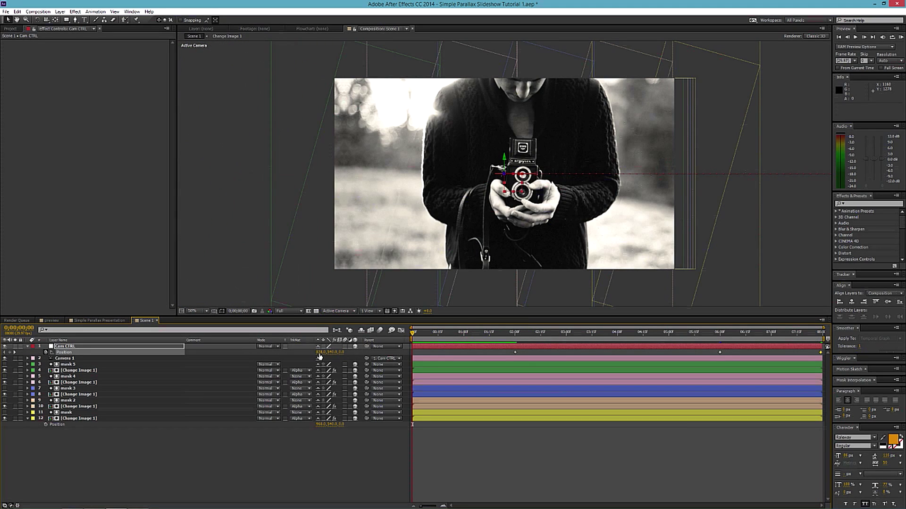
{"action": "left_click_drag", "start_coordinate": [324, 353], "coordinate": [300, 354]}
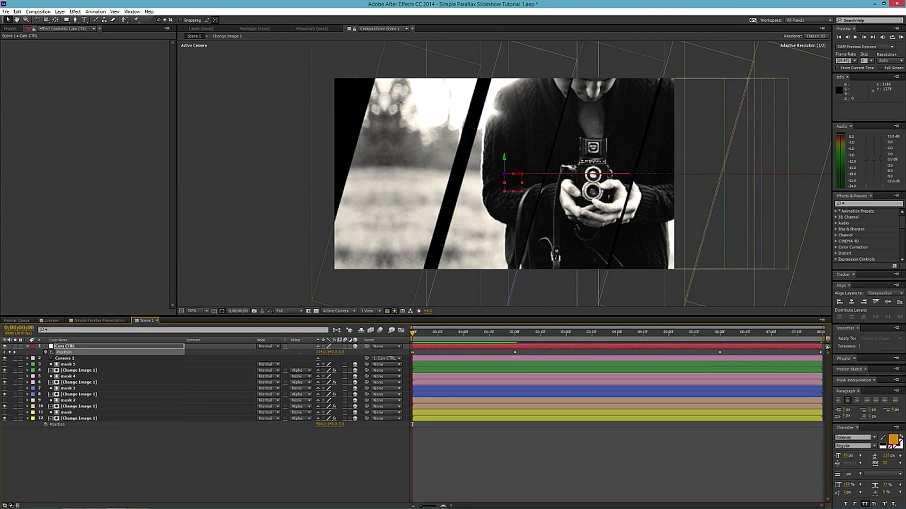
{"action": "left_click_drag", "start_coordinate": [413, 334], "coordinate": [555, 346]}
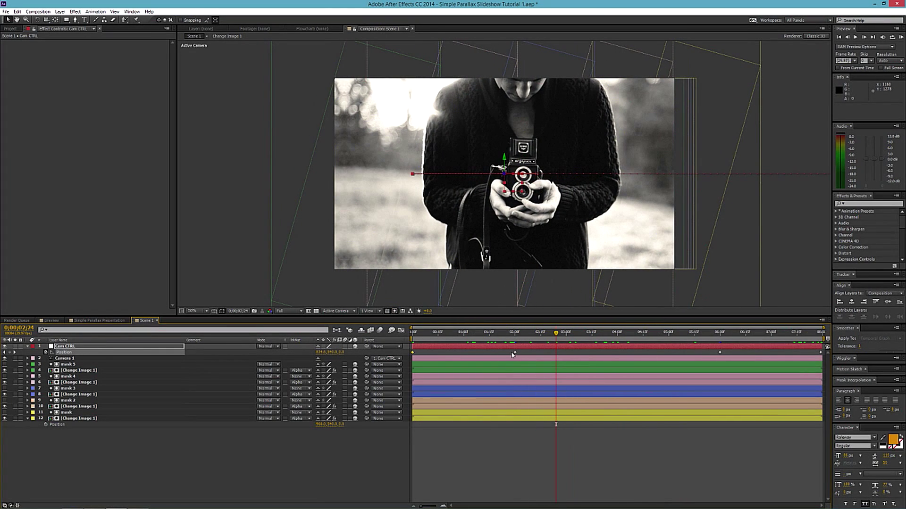
Set the spatial interpolation of all Cam CTRL Position keyframes to Linear and preview the start of the move
{"action": "left_click", "coordinate": [110, 353]}
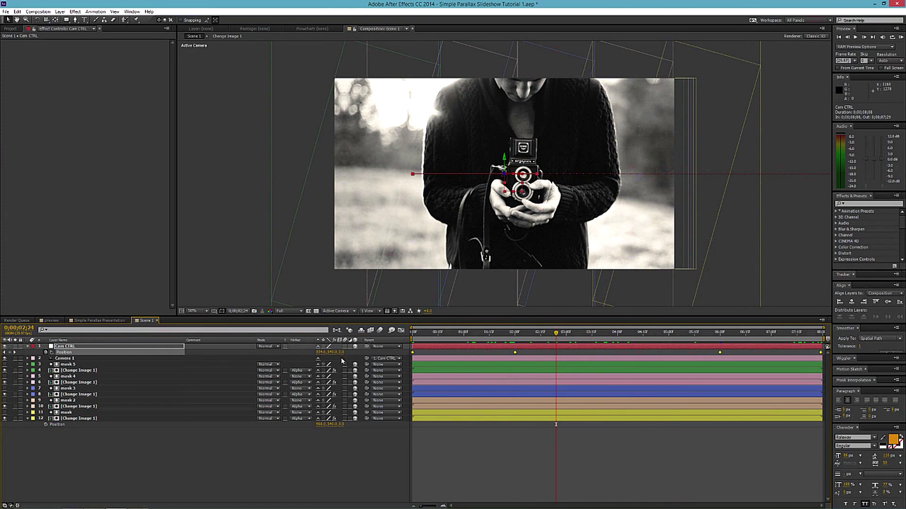
{"action": "right_click", "coordinate": [516, 354]}
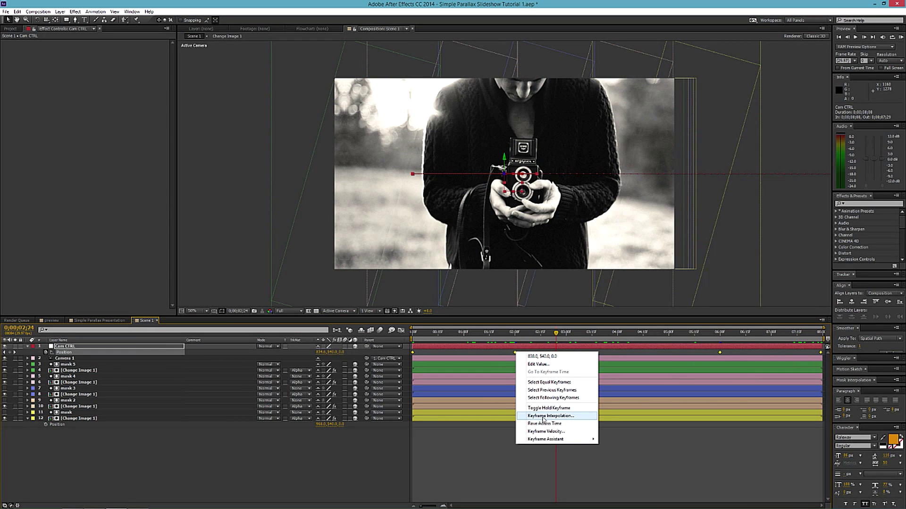
{"action": "left_click", "coordinate": [523, 415]}
{"action": "left_click", "coordinate": [460, 247]}
{"action": "left_click", "coordinate": [451, 260]}
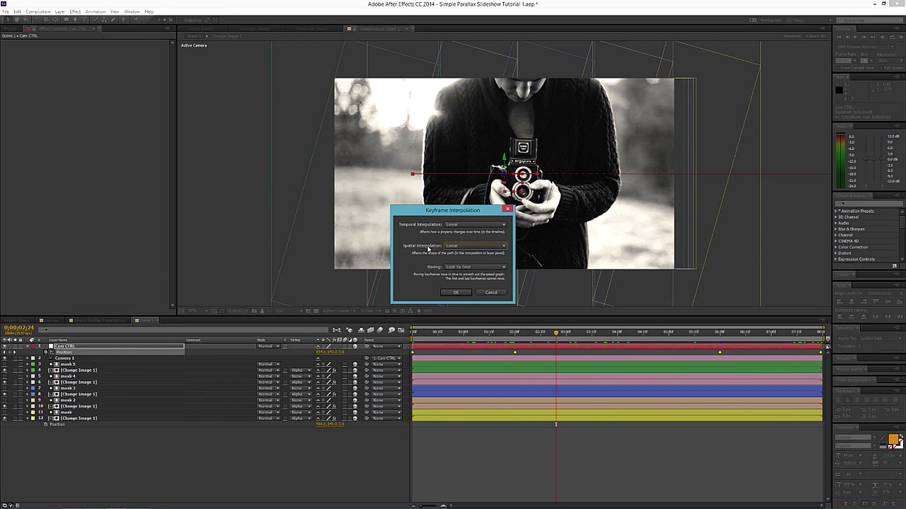
{"action": "left_click", "coordinate": [455, 293]}
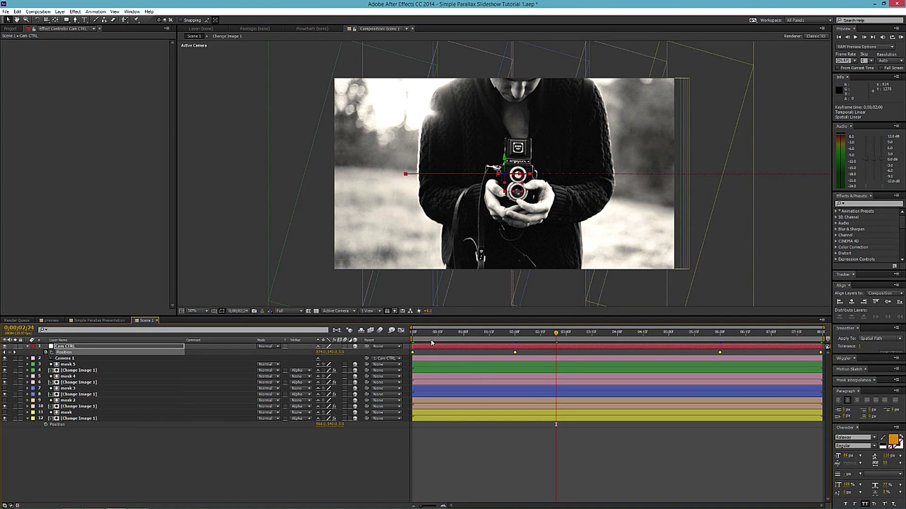
{"action": "left_click", "coordinate": [420, 332]}
{"action": "key", "text": "space"}
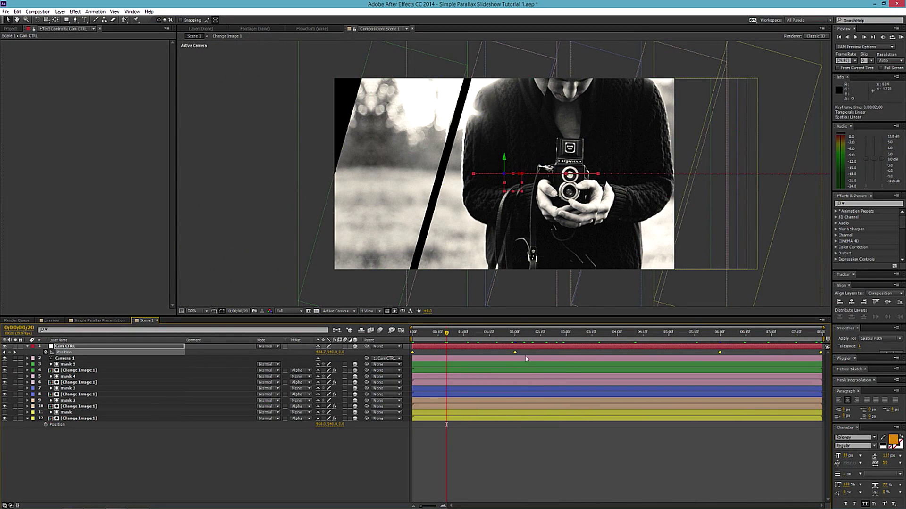
Separate the Position property of Cam CTRL into individual X, Y and Z dimensions
{"action": "left_click", "coordinate": [401, 330]}
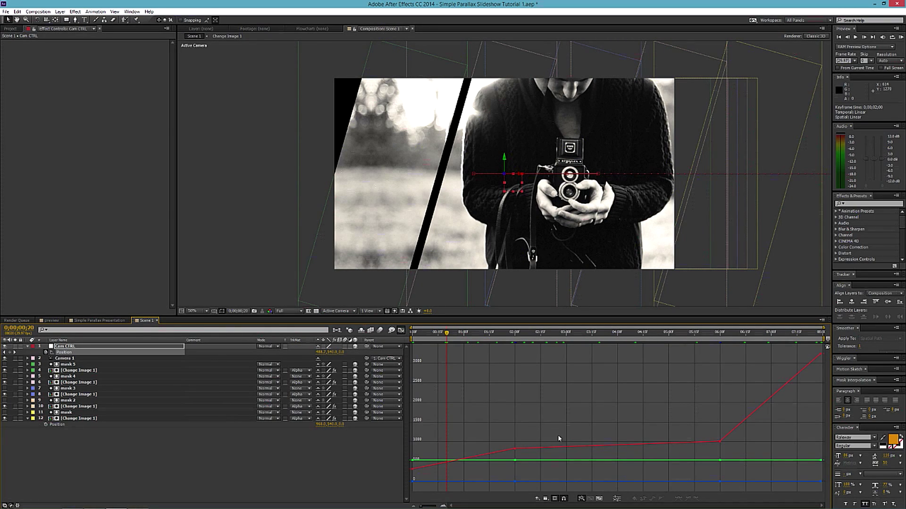
{"action": "left_click", "coordinate": [615, 499]}
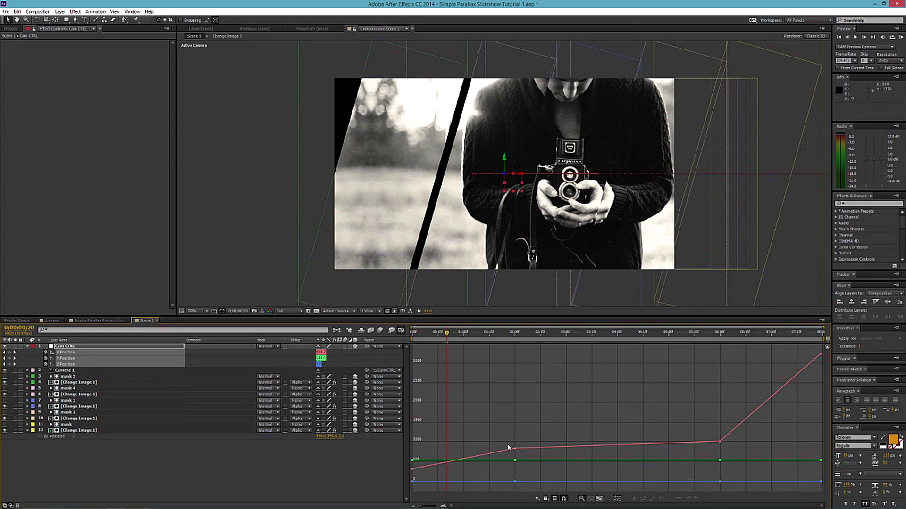
{"action": "left_click", "coordinate": [401, 331]}
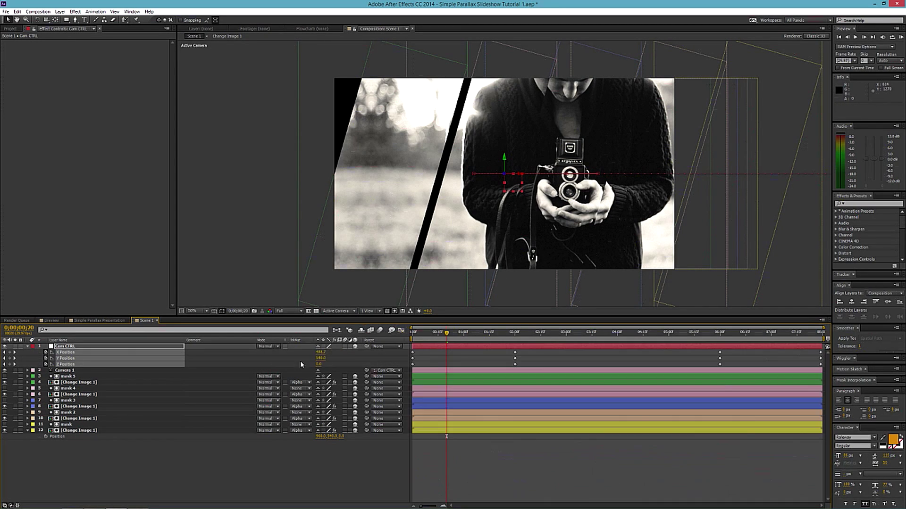
Apply Easy Ease to the X Position keyframes of Cam CTRL at 2 and 6 seconds in the Graph Editor
{"action": "left_click", "coordinate": [70, 364]}
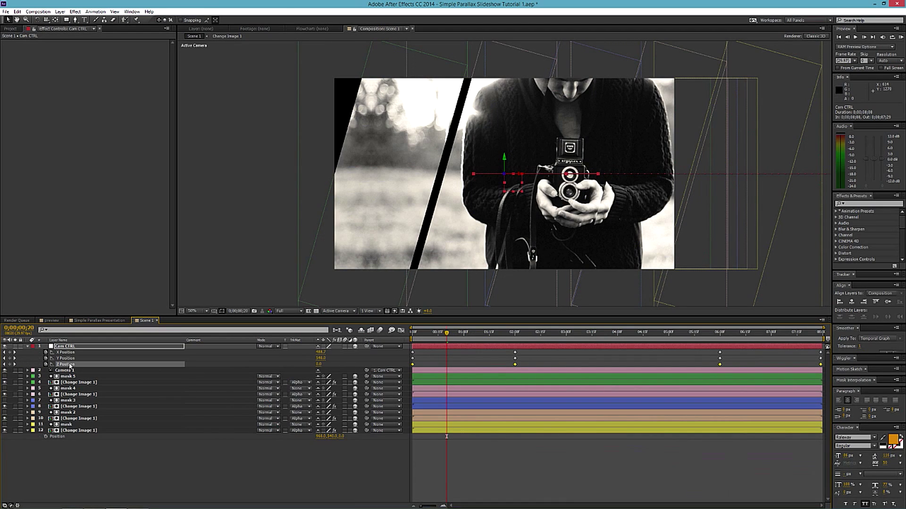
{"action": "left_click", "coordinate": [401, 331]}
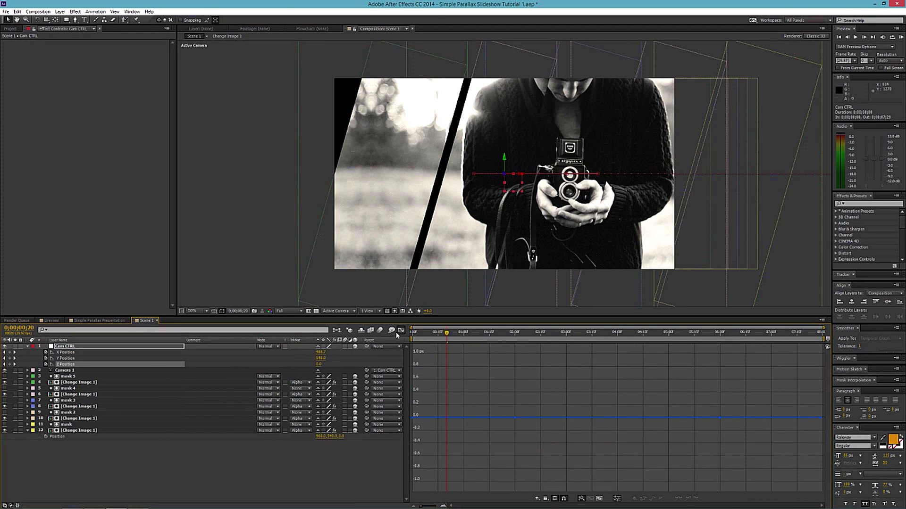
{"action": "left_click", "coordinate": [401, 330]}
{"action": "left_click", "coordinate": [66, 352]}
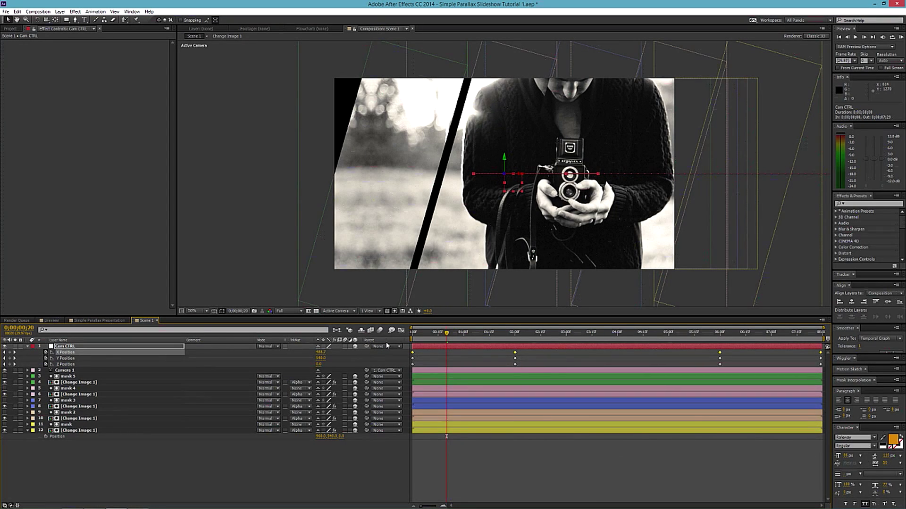
{"action": "left_click", "coordinate": [401, 331]}
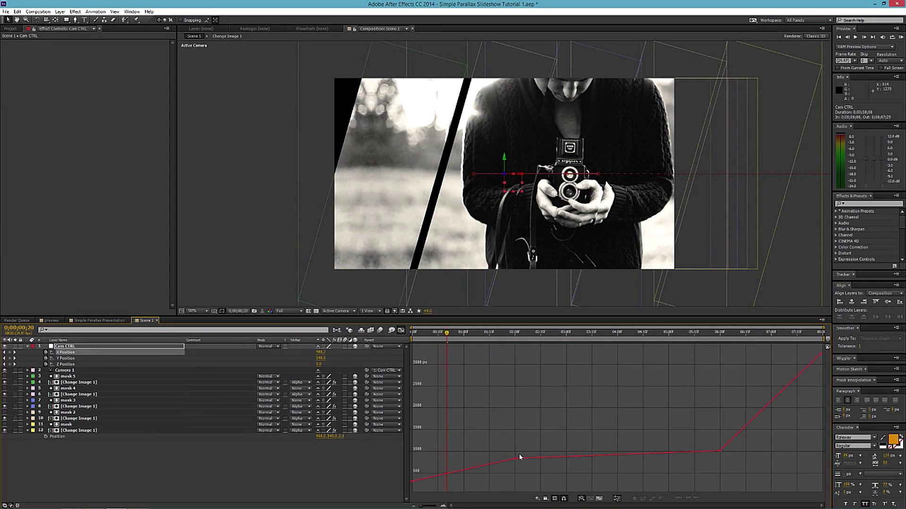
{"action": "left_click_drag", "start_coordinate": [527, 450], "coordinate": [463, 476]}
{"action": "left_click_drag", "start_coordinate": [486, 422], "coordinate": [763, 477]}
{"action": "left_click", "coordinate": [678, 498]}
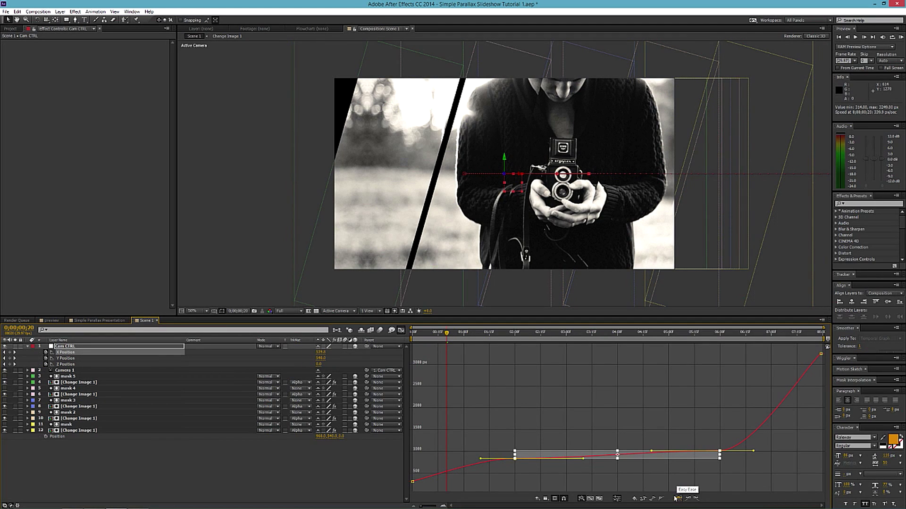
Lengthen and tilt the curve handles of the 2-second and 6-second X Position keyframes to keep a slow, smooth drift between them
{"action": "left_click", "coordinate": [491, 420]}
{"action": "left_click", "coordinate": [515, 460]}
{"action": "left_click_drag", "start_coordinate": [478, 462], "coordinate": [440, 466]}
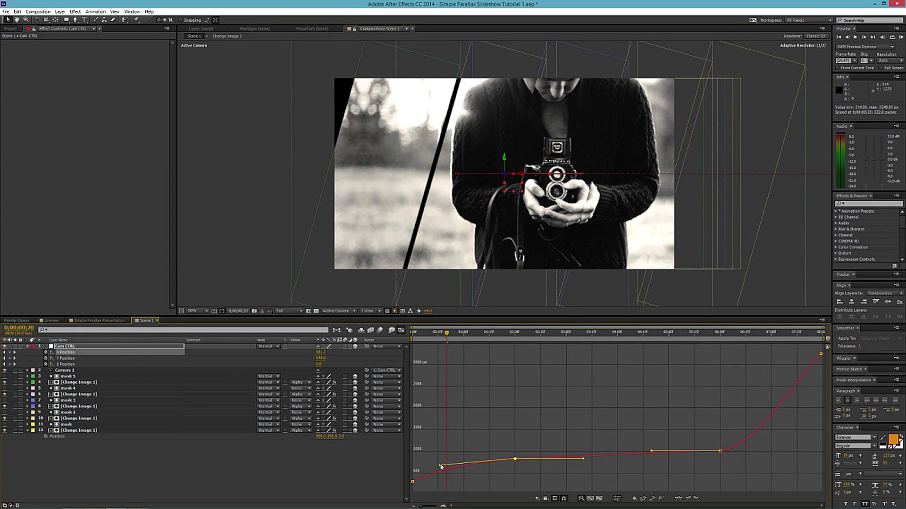
{"action": "left_click_drag", "start_coordinate": [586, 458], "coordinate": [588, 457]}
{"action": "left_click", "coordinate": [721, 452]}
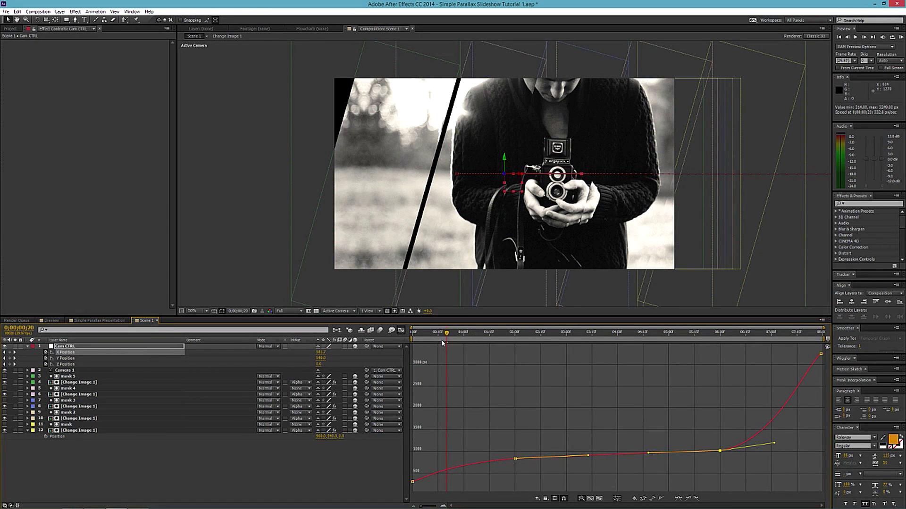
Steepen the X Position curve at the first and last keyframes with their handles, check the move, and close the Graph Editor
{"action": "left_click_drag", "start_coordinate": [446, 335], "coordinate": [424, 334]}
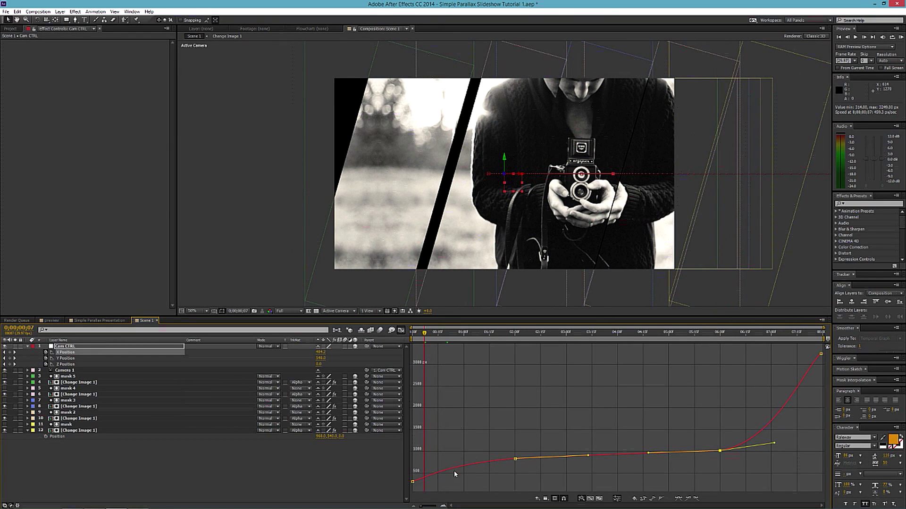
{"action": "left_click", "coordinate": [413, 334]}
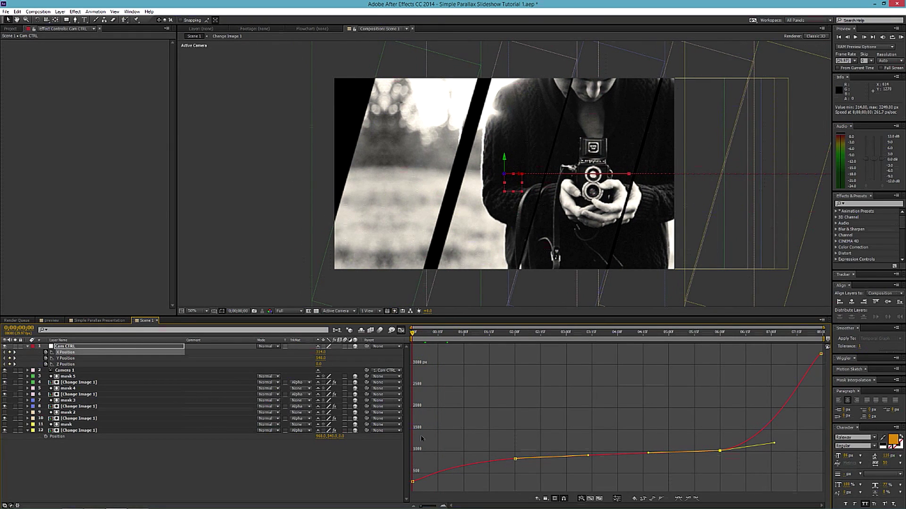
{"action": "left_click", "coordinate": [413, 482]}
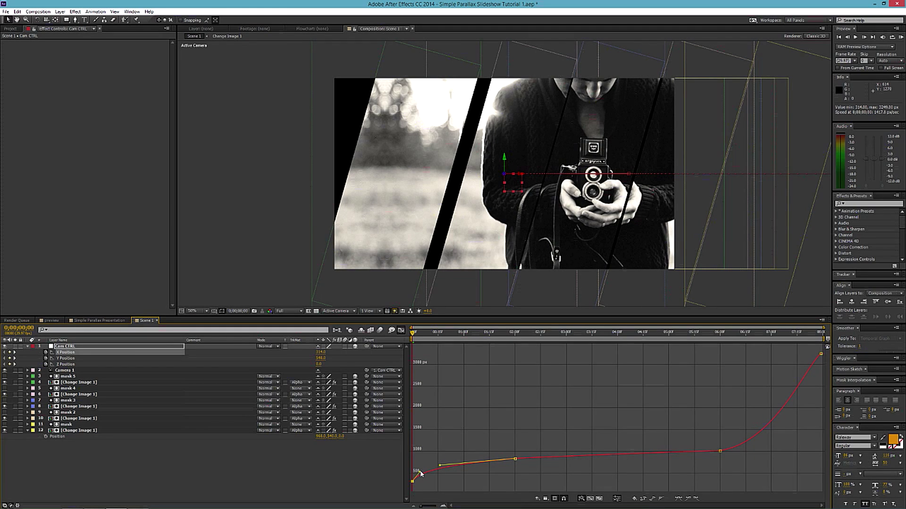
{"action": "left_click", "coordinate": [821, 354]}
{"action": "left_click_drag", "start_coordinate": [413, 335], "coordinate": [822, 350]}
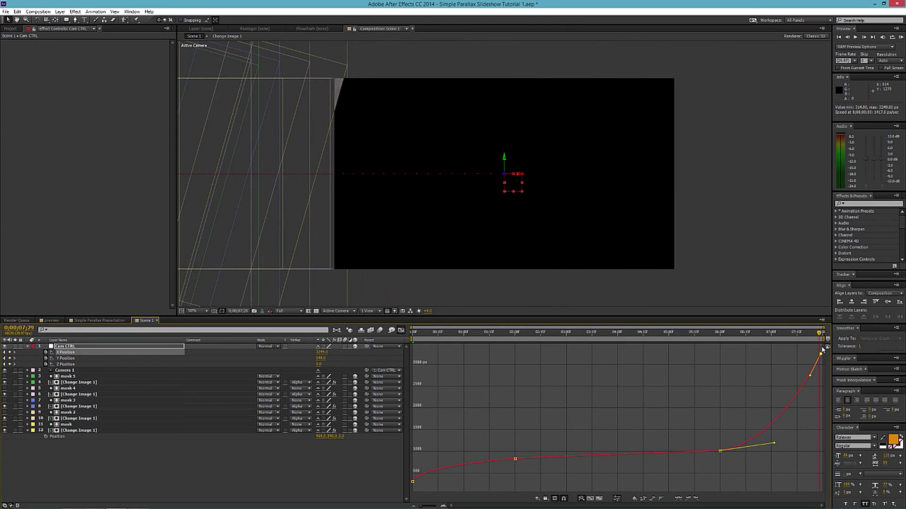
{"action": "left_click_drag", "start_coordinate": [693, 360], "coordinate": [524, 373]}
{"action": "left_click", "coordinate": [401, 333]}
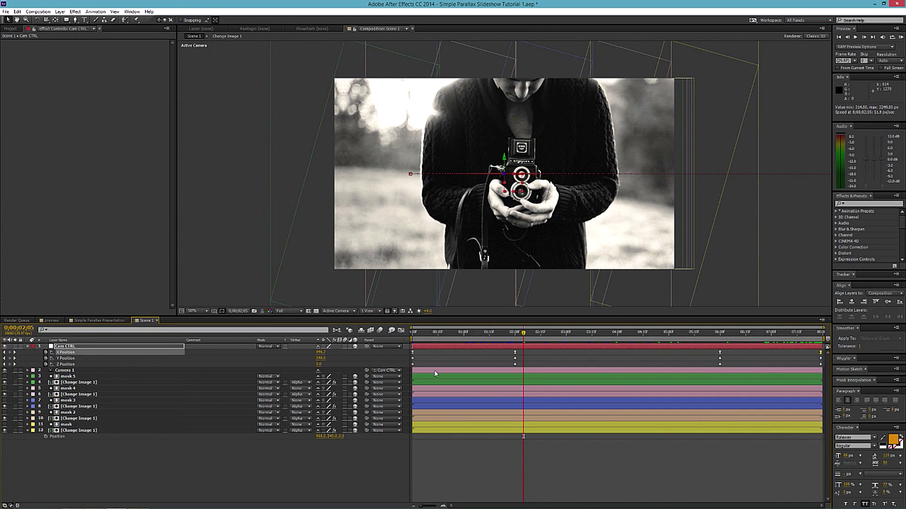
Lower the preview resolution to Quarter and play a RAM preview of the camera move
{"action": "key", "text": "KP_0"}
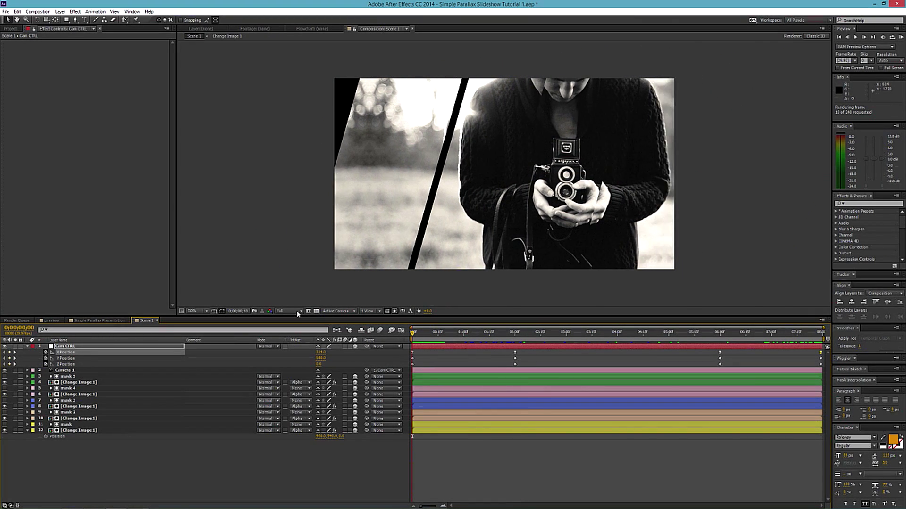
{"action": "left_click", "coordinate": [297, 310]}
{"action": "left_click", "coordinate": [293, 353]}
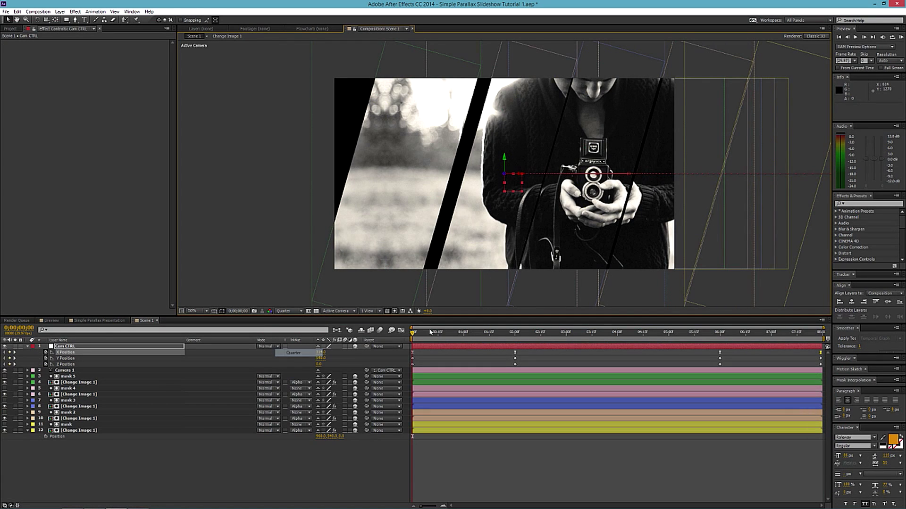
{"action": "key", "text": "KP_0"}
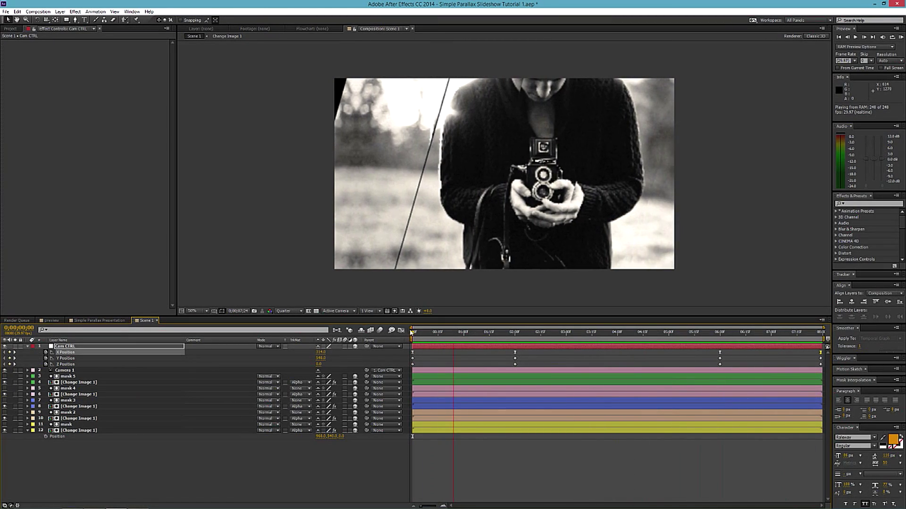
{"action": "key", "text": "space"}
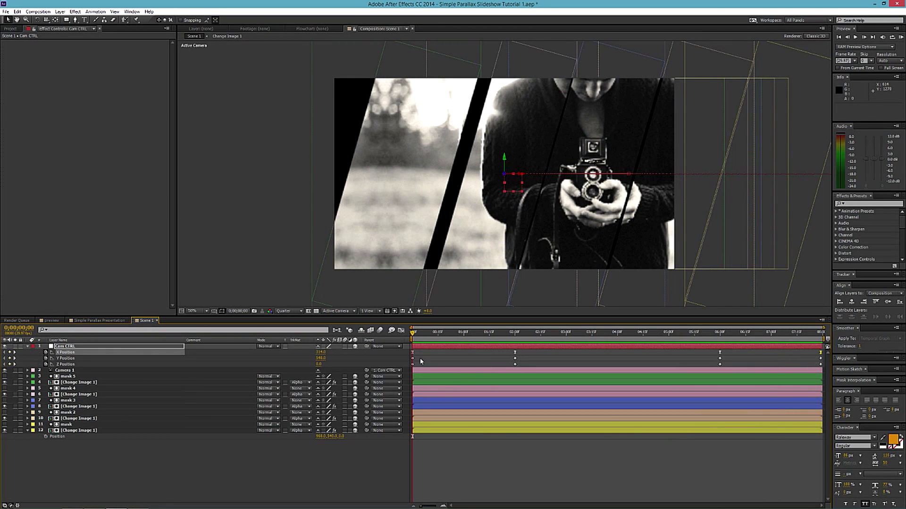
Delete the 2-second Z Position keyframe of Cam CTRL and lower its Z position below zero at 0 seconds
{"action": "left_click", "coordinate": [515, 365]}
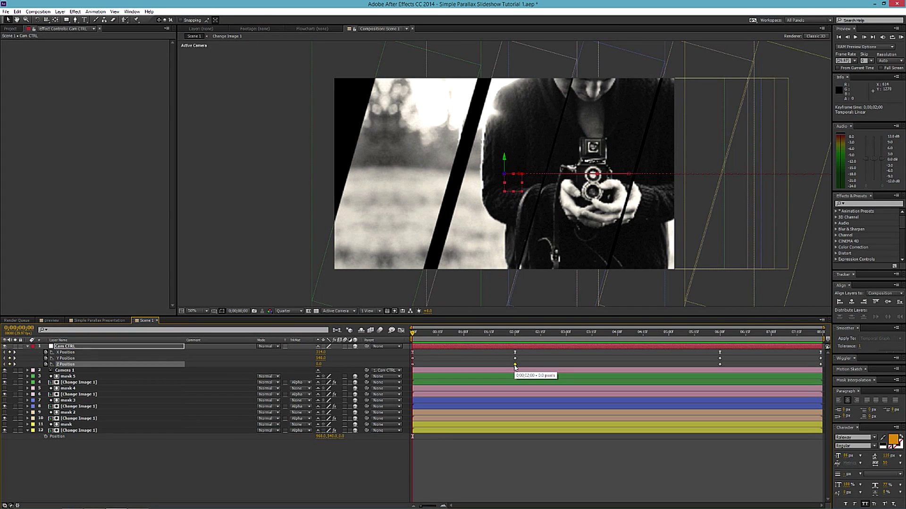
{"action": "key", "text": "Delete"}
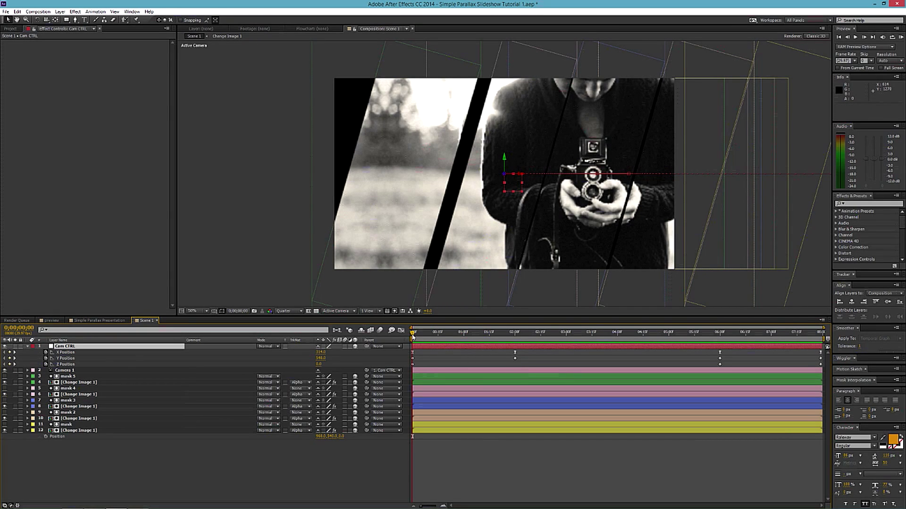
{"action": "left_click_drag", "start_coordinate": [319, 365], "coordinate": [258, 371]}
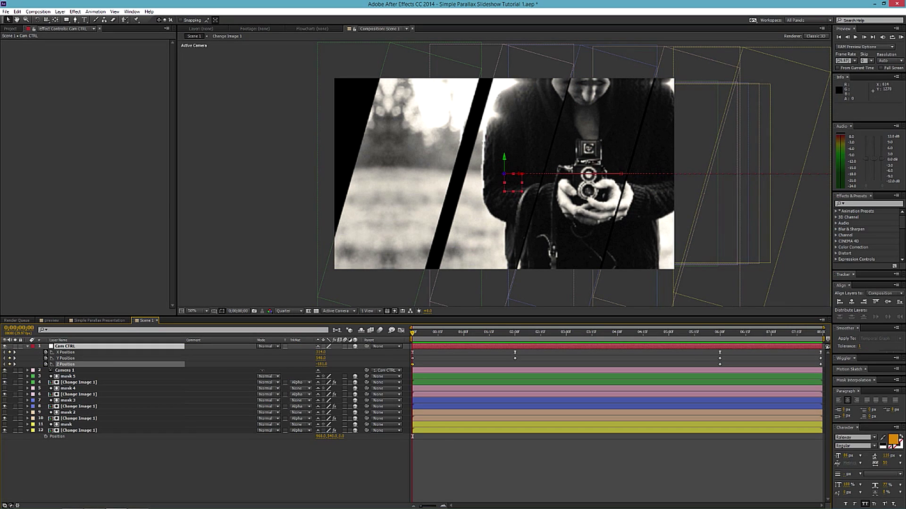
Raise the Z position of Cam CTRL above zero at 6 seconds and further still at 0;00;07;29
{"action": "left_click_drag", "start_coordinate": [413, 332], "coordinate": [720, 326]}
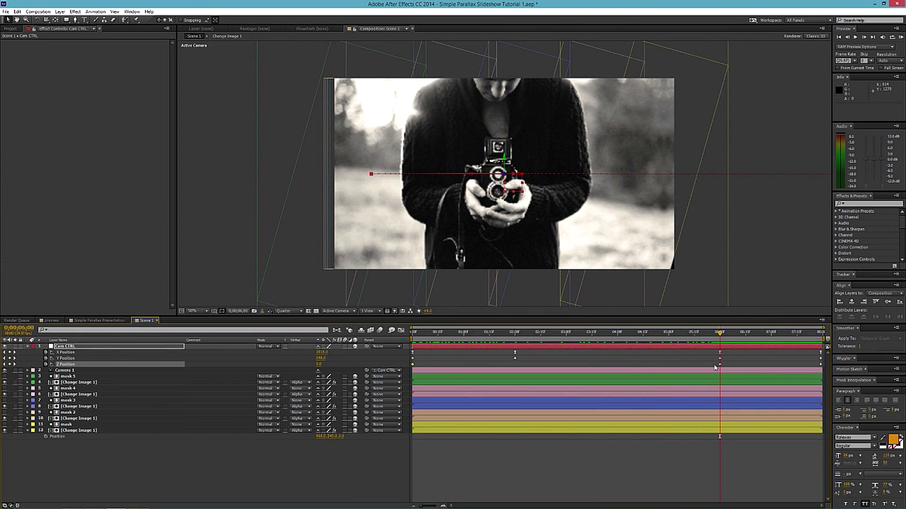
{"action": "left_click_drag", "start_coordinate": [713, 365], "coordinate": [825, 367]}
{"action": "left_click_drag", "start_coordinate": [319, 364], "coordinate": [352, 361]}
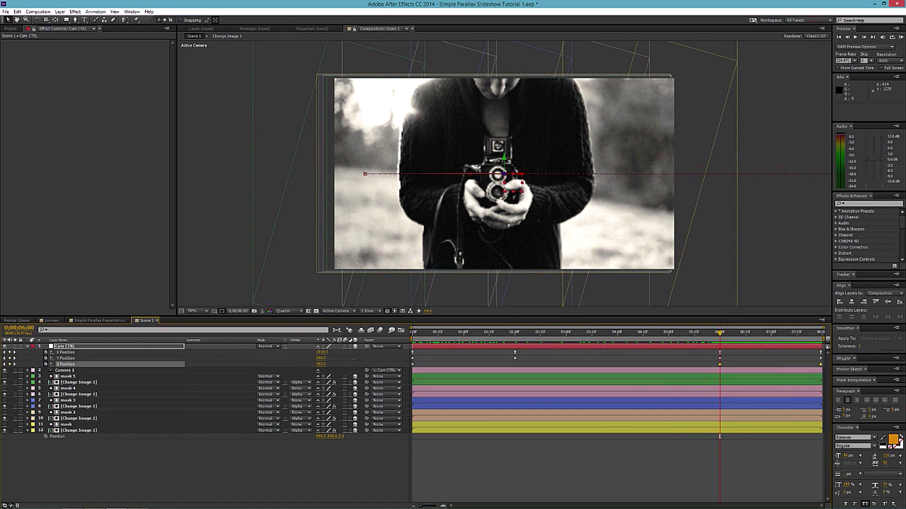
{"action": "left_click_drag", "start_coordinate": [774, 333], "coordinate": [825, 335]}
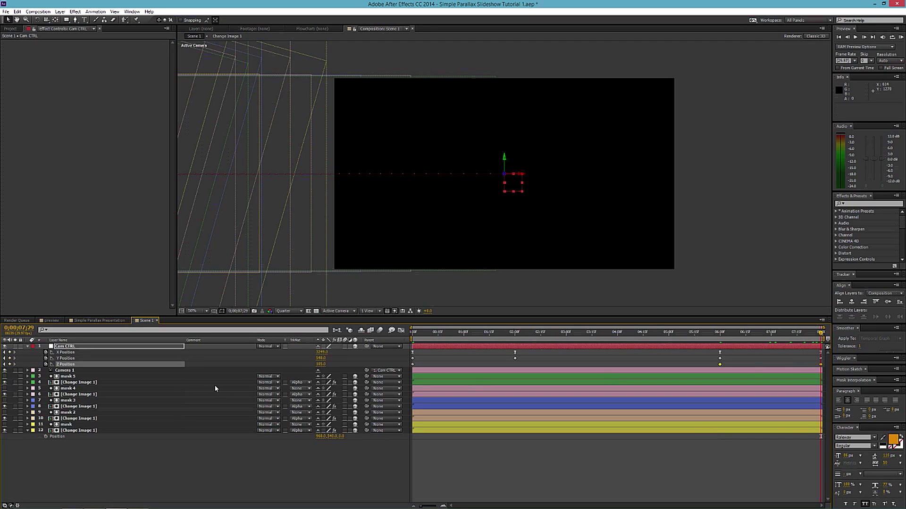
{"action": "left_click", "coordinate": [334, 367]}
{"action": "left_click_drag", "start_coordinate": [321, 364], "coordinate": [351, 359]}
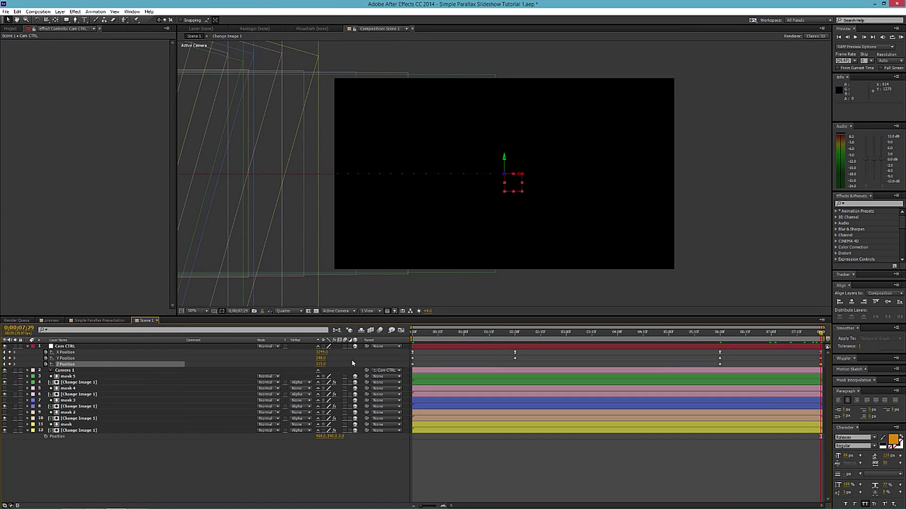
Show the composition in two horizontal views and examine the Cam CTRL motion path from the top, returning to 0 seconds
{"action": "left_click_drag", "start_coordinate": [417, 336], "coordinate": [535, 333]}
{"action": "left_click", "coordinate": [375, 312]}
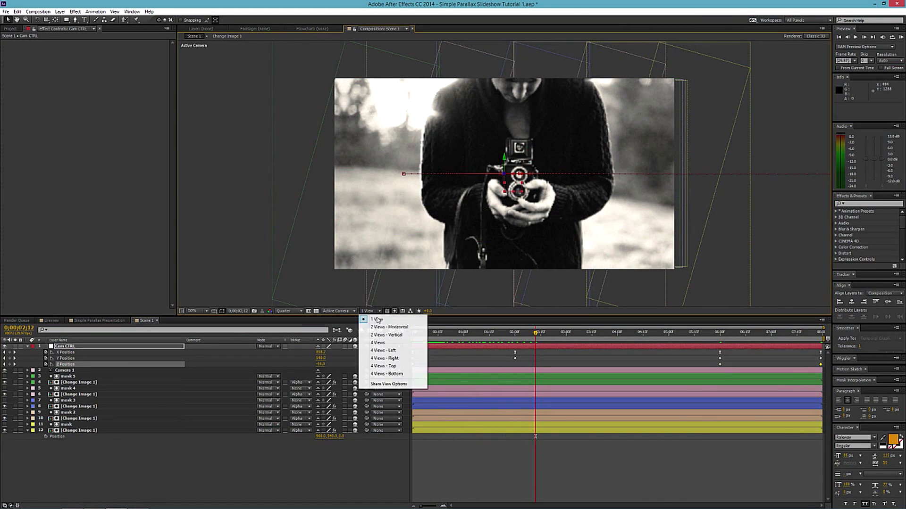
{"action": "left_click", "coordinate": [378, 329]}
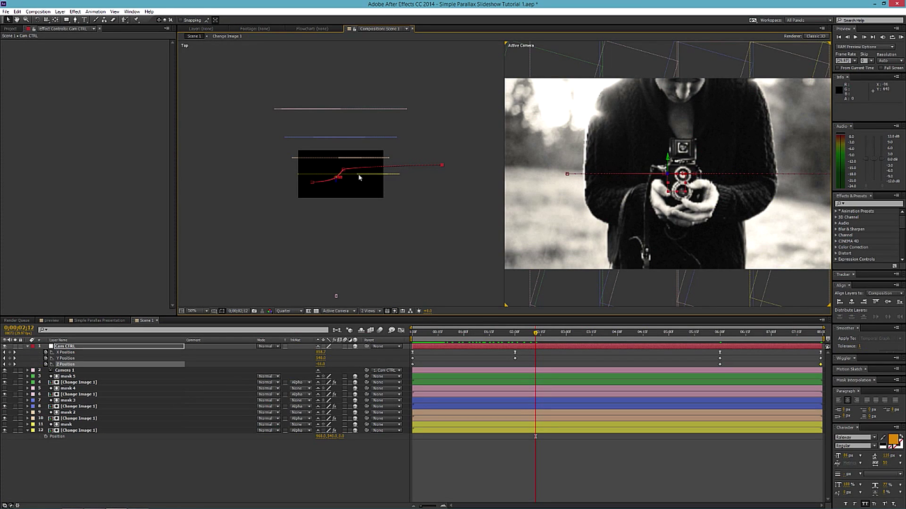
{"action": "mouse_move", "coordinate": [413, 336]}
{"action": "left_mouse_down"}
{"action": "mouse_move", "coordinate": [446, 337]}
{"action": "mouse_move", "coordinate": [407, 340]}
{"action": "left_mouse_up"}
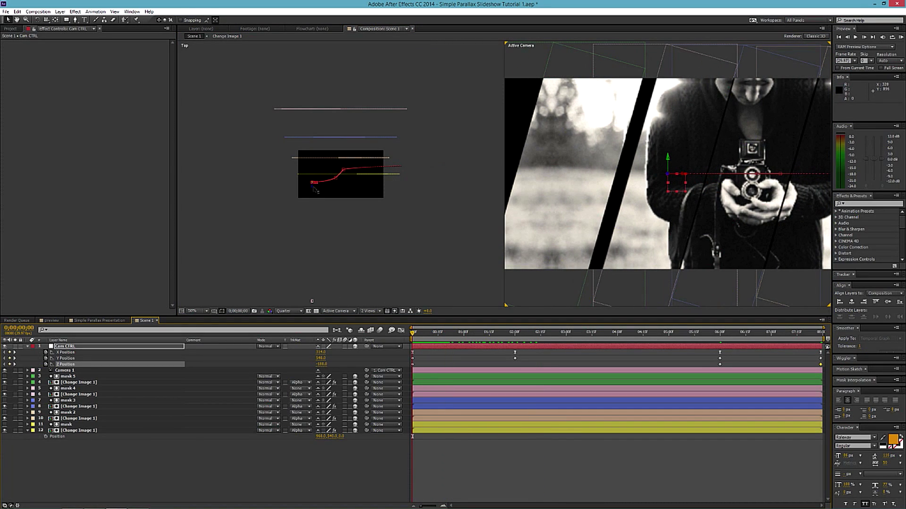
Check the temporal interpolation of Cam CTRL's Z Position keyframes and inspect their curve in the Graph Editor
{"action": "left_click", "coordinate": [64, 365]}
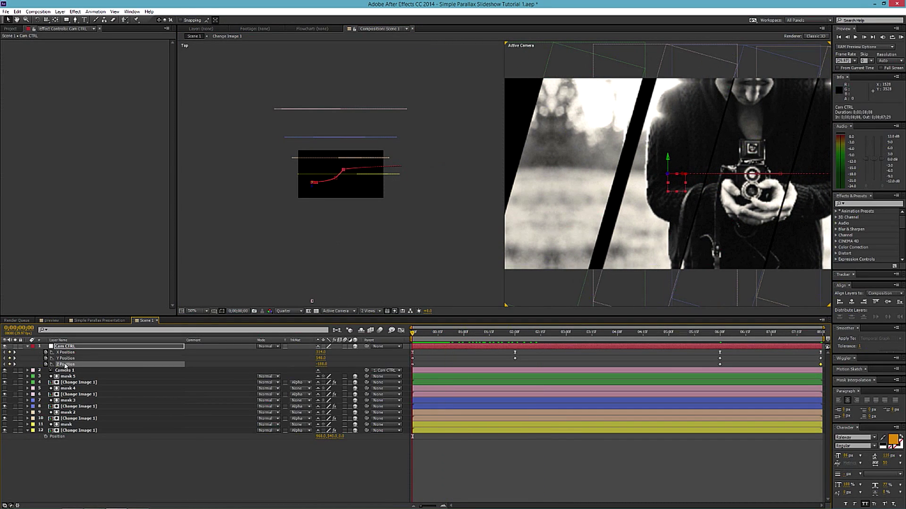
{"action": "right_click", "coordinate": [413, 366]}
{"action": "left_click", "coordinate": [427, 430]}
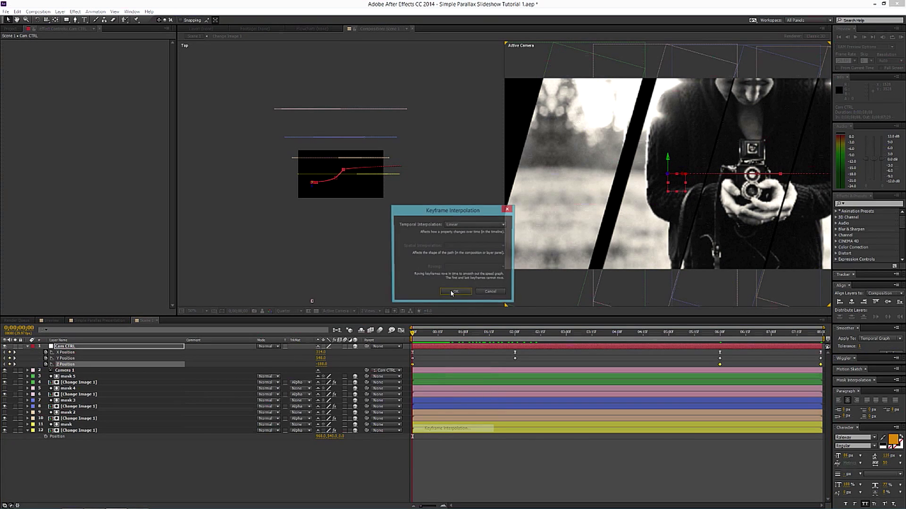
{"action": "left_click", "coordinate": [456, 293]}
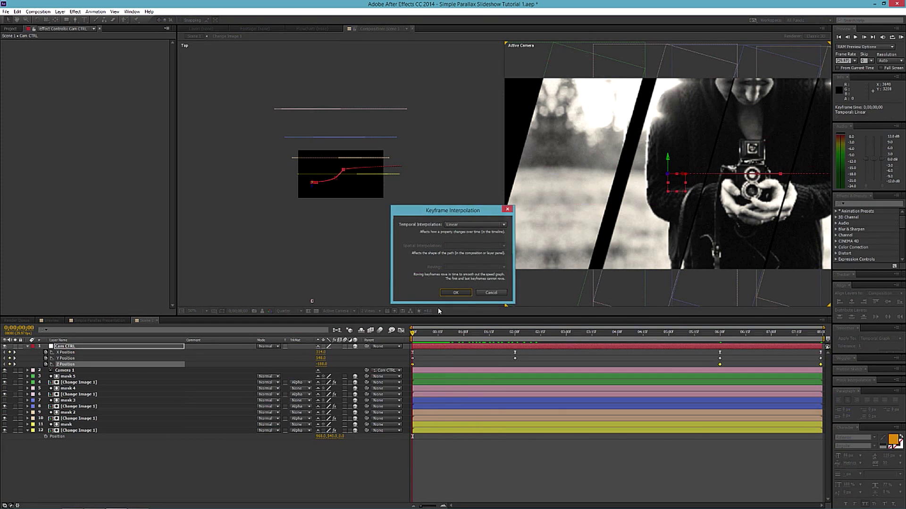
{"action": "left_click", "coordinate": [401, 331]}
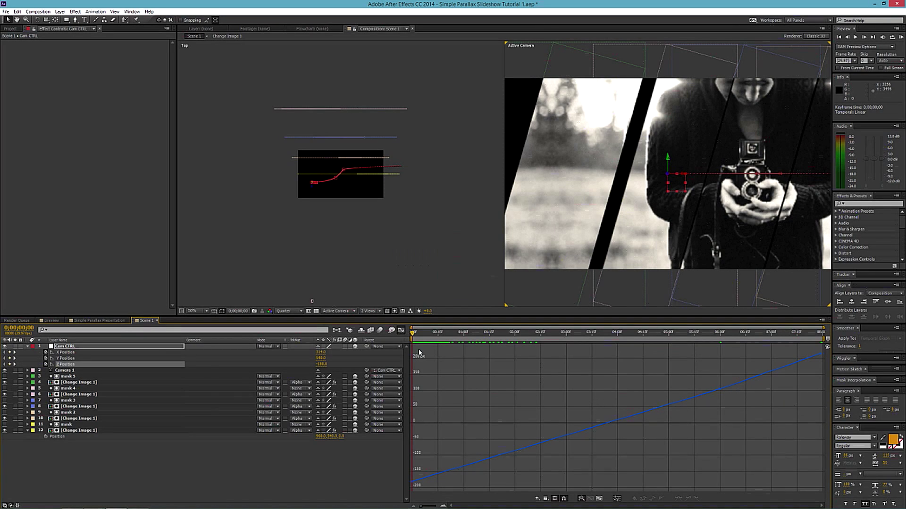
{"action": "left_click", "coordinate": [402, 330]}
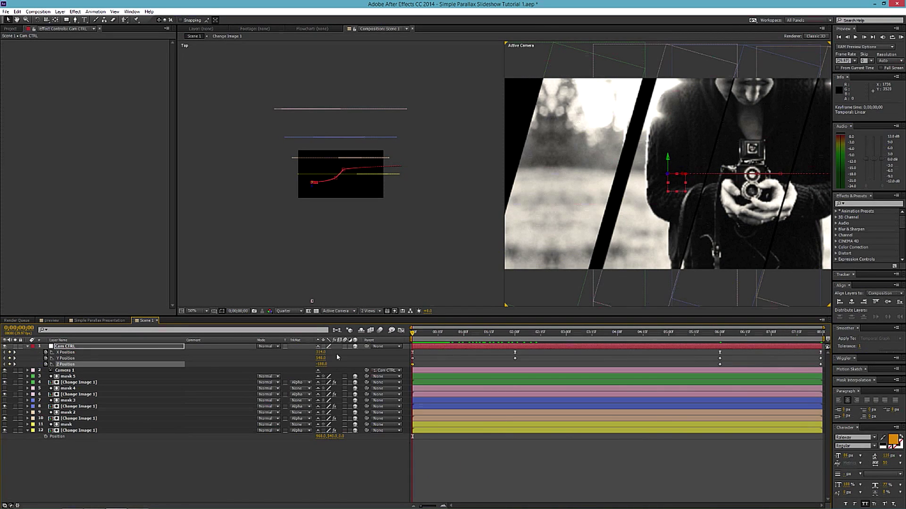
Set the Z position of Cam CTRL to -200 at 0 seconds
{"action": "left_click_drag", "start_coordinate": [323, 367], "coordinate": [308, 362]}
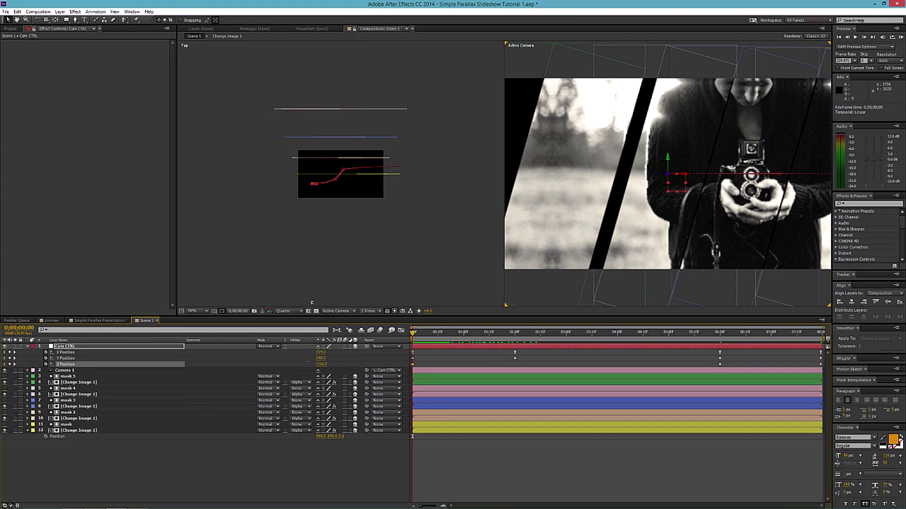
{"action": "left_click", "coordinate": [336, 180]}
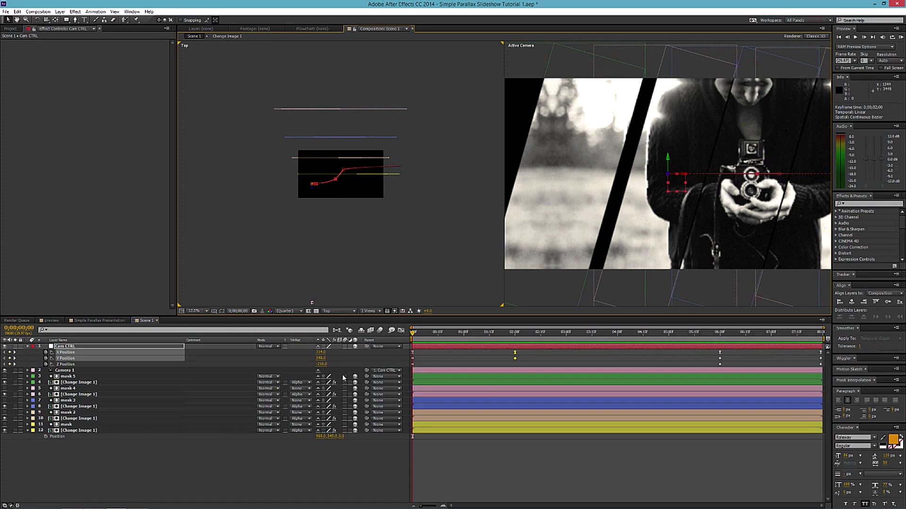
{"action": "left_click", "coordinate": [321, 364]}
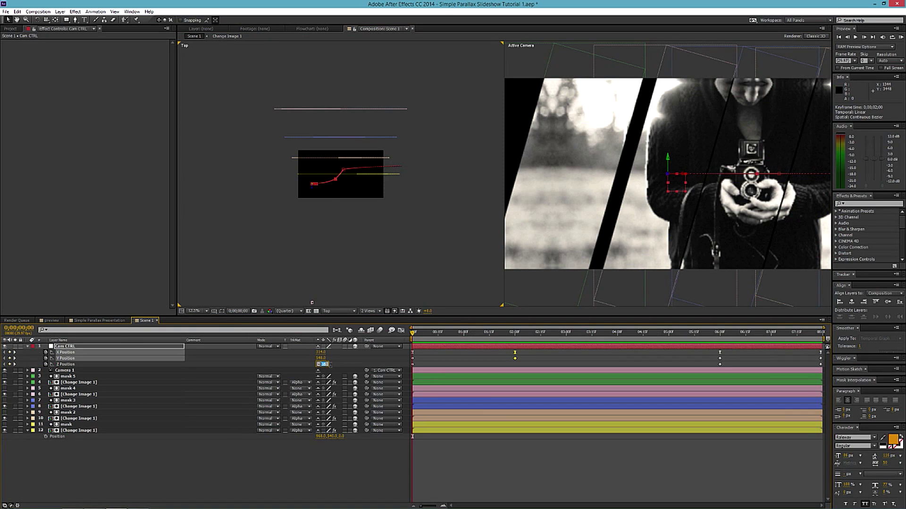
{"action": "type", "text": "-200"}
{"action": "left_click", "coordinate": [300, 364]}
Return to a single Active Camera view and play a RAM preview of the camera move
{"action": "left_click_drag", "start_coordinate": [412, 334], "coordinate": [518, 342]}
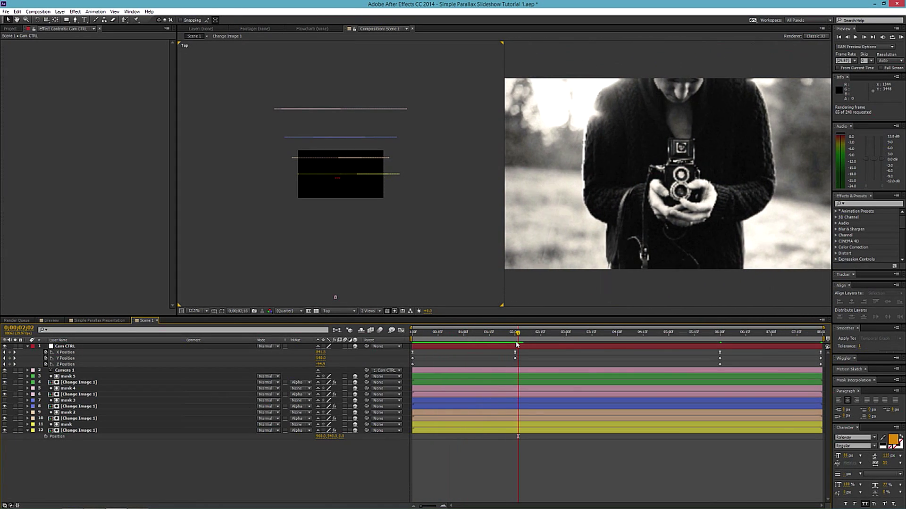
{"action": "left_click", "coordinate": [369, 311]}
{"action": "left_click", "coordinate": [373, 315]}
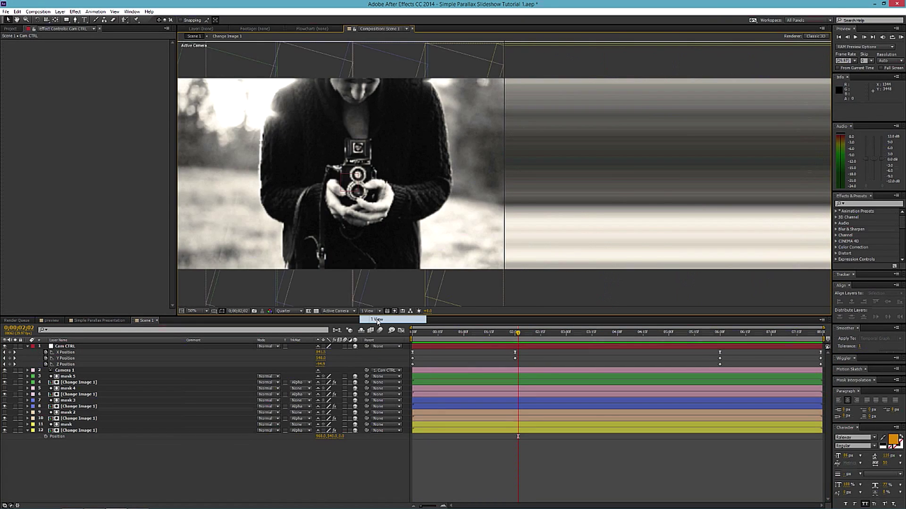
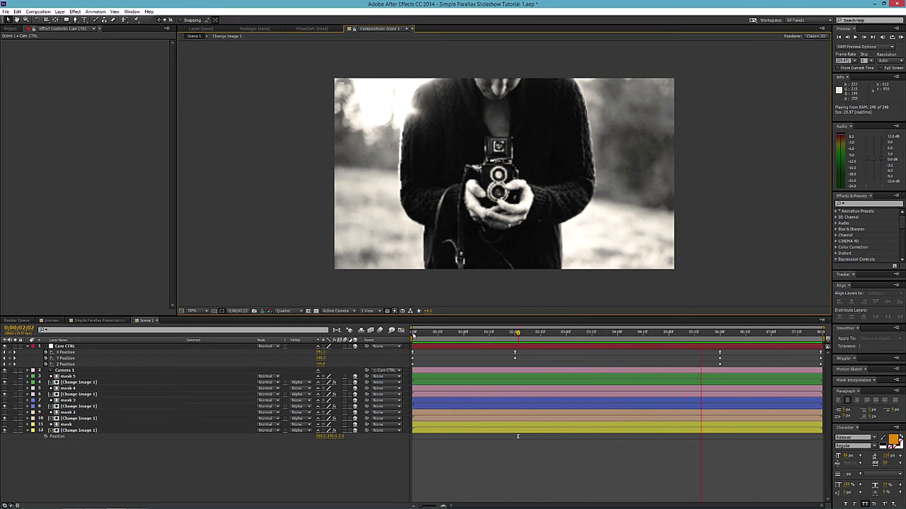
{"action": "key", "text": "space"}
Lower the Z position of Cam CTRL well below -200 at 0 seconds
{"action": "left_click_drag", "start_coordinate": [412, 334], "coordinate": [402, 338]}
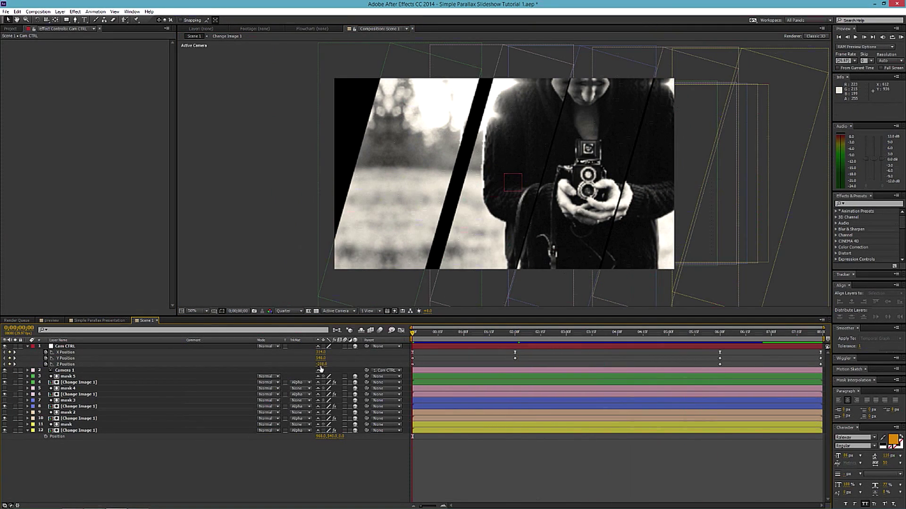
{"action": "left_click_drag", "start_coordinate": [321, 366], "coordinate": [178, 370]}
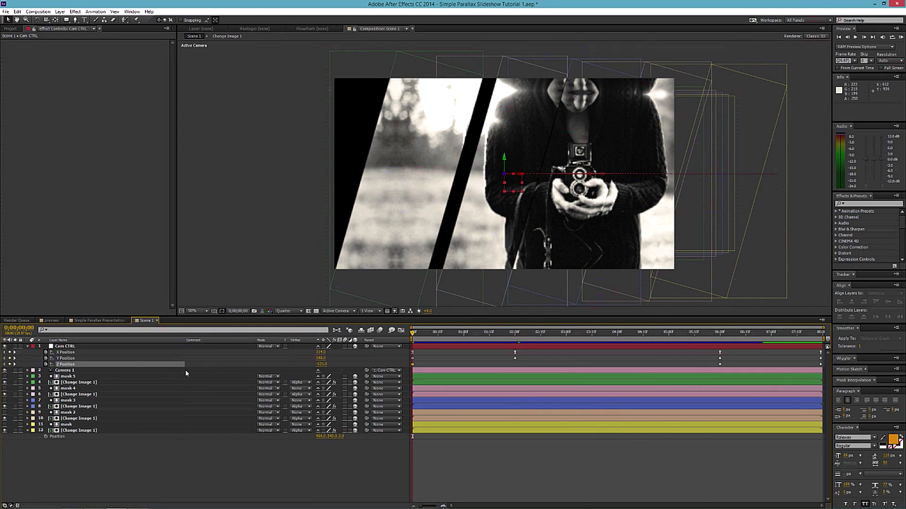
{"action": "left_click", "coordinate": [390, 345]}
Check the framing at 6 seconds and play a RAM preview of the stronger forward camera move
{"action": "left_click_drag", "start_coordinate": [415, 333], "coordinate": [721, 328]}
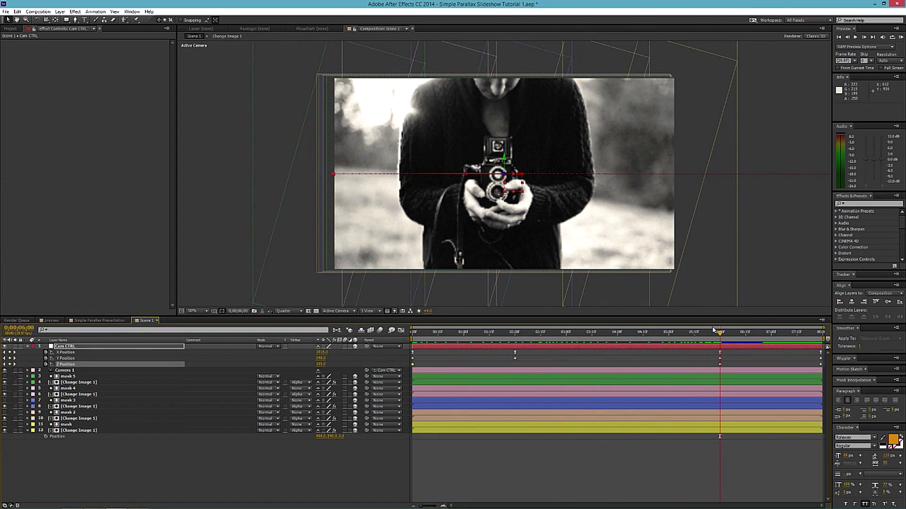
{"action": "key", "text": "KP_0"}
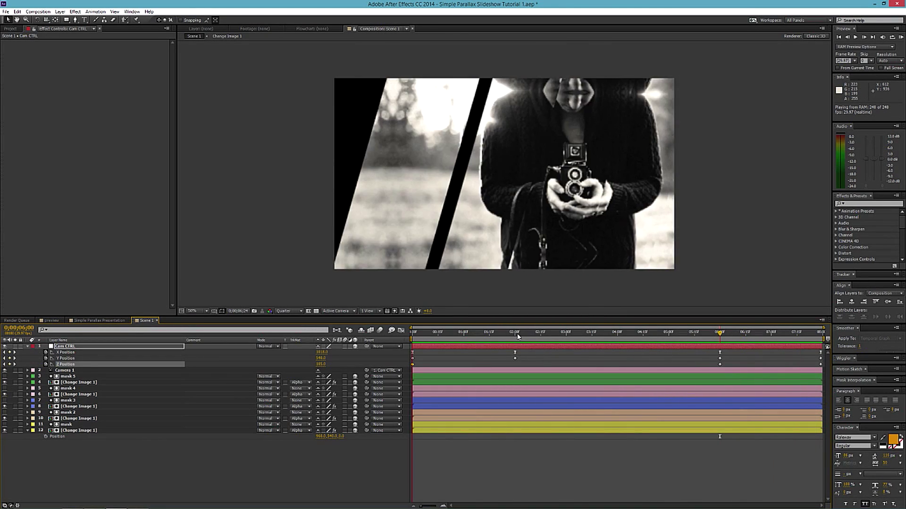
{"action": "key", "text": "space"}
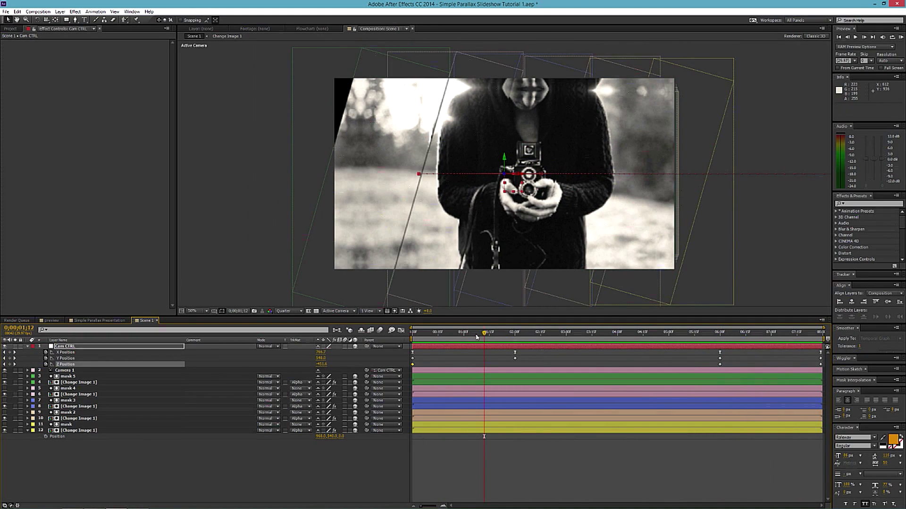
{"action": "left_click", "coordinate": [415, 335]}
Widen Rectangle 1 of mask 5 outward at 2 seconds to cover the gap at the frame's left edge, and scrub to check it
{"action": "left_click_drag", "start_coordinate": [417, 342], "coordinate": [516, 341]}
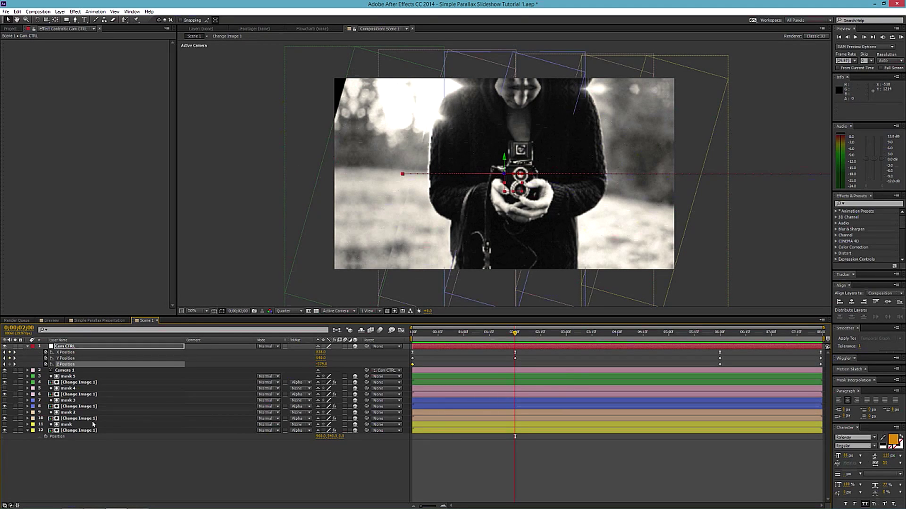
{"action": "left_click", "coordinate": [68, 425]}
{"action": "left_click", "coordinate": [67, 376]}
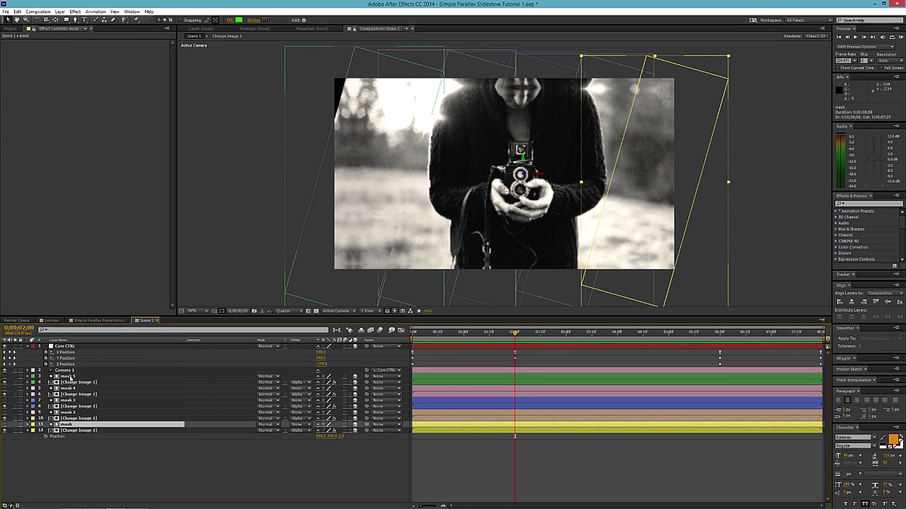
{"action": "left_click", "coordinate": [27, 377]}
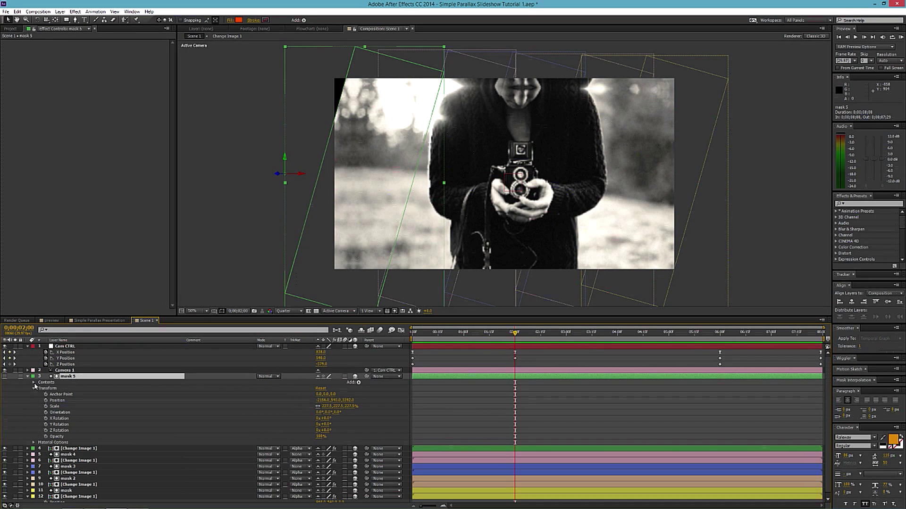
{"action": "left_click", "coordinate": [33, 382]}
{"action": "left_click", "coordinate": [52, 388]}
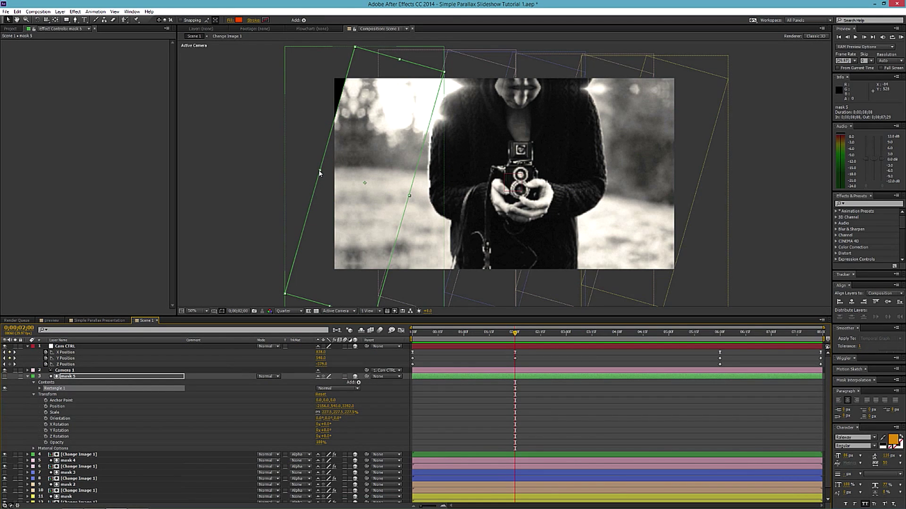
{"action": "left_click_drag", "start_coordinate": [319, 172], "coordinate": [308, 167]}
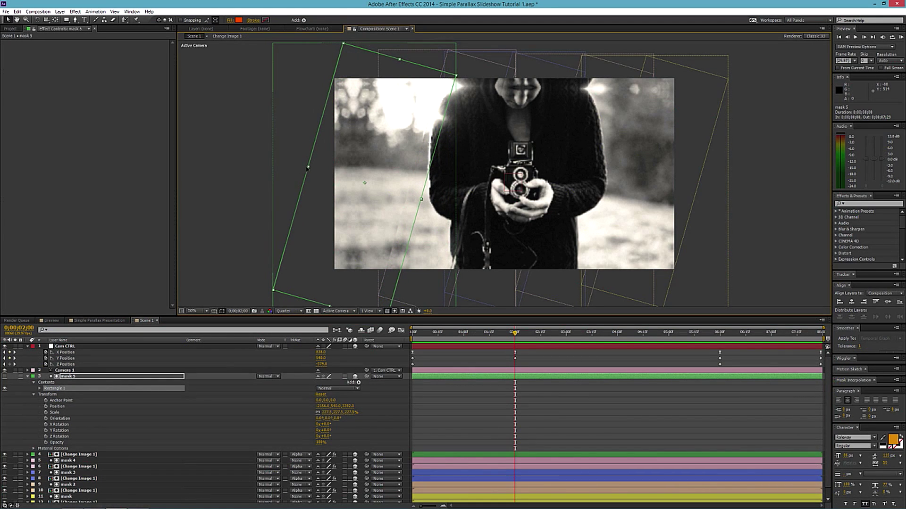
{"action": "left_click_drag", "start_coordinate": [346, 191], "coordinate": [291, 175]}
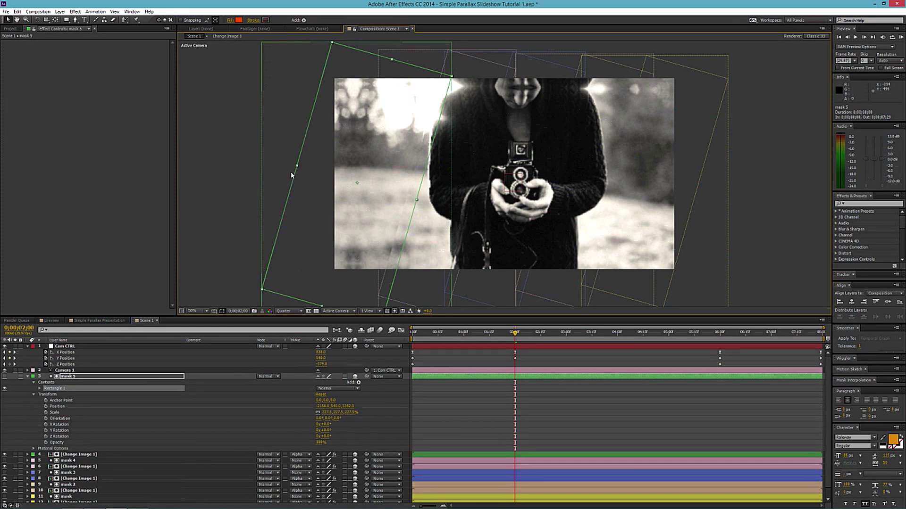
{"action": "left_click_drag", "start_coordinate": [413, 333], "coordinate": [570, 349]}
{"action": "left_click_drag", "start_coordinate": [438, 345], "coordinate": [515, 351]}
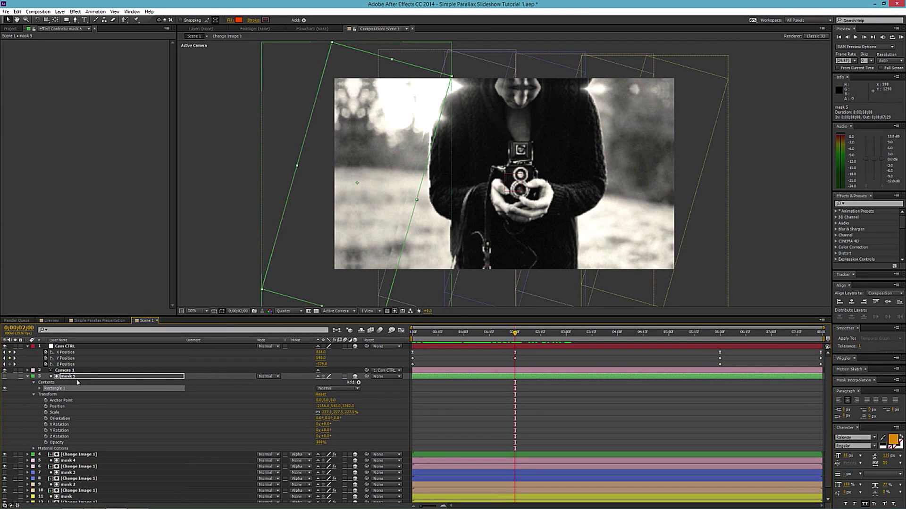
Collapse the properties of all layers in Scene 1 and deselect them
{"action": "key", "text": "ctrl+a"}
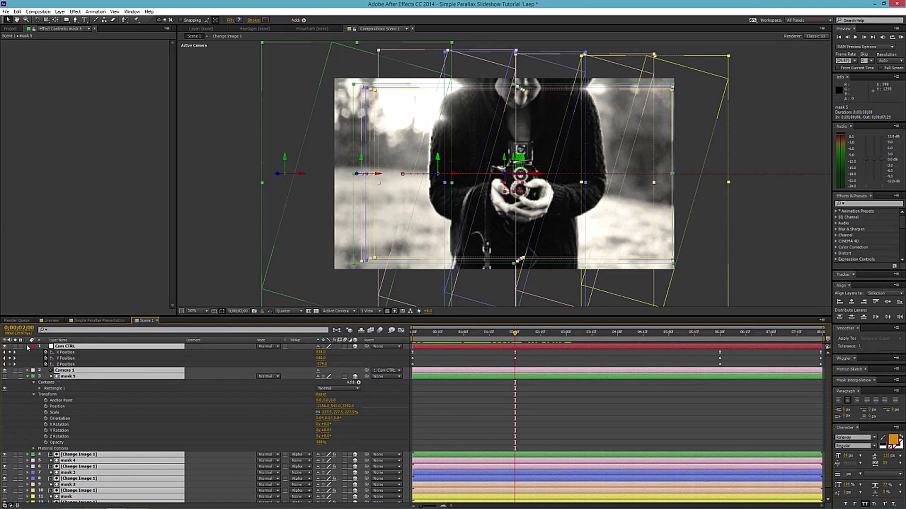
{"action": "key", "text": "ctrl+grave"}
{"action": "left_click", "coordinate": [264, 430]}
{"action": "left_click", "coordinate": [517, 332]}
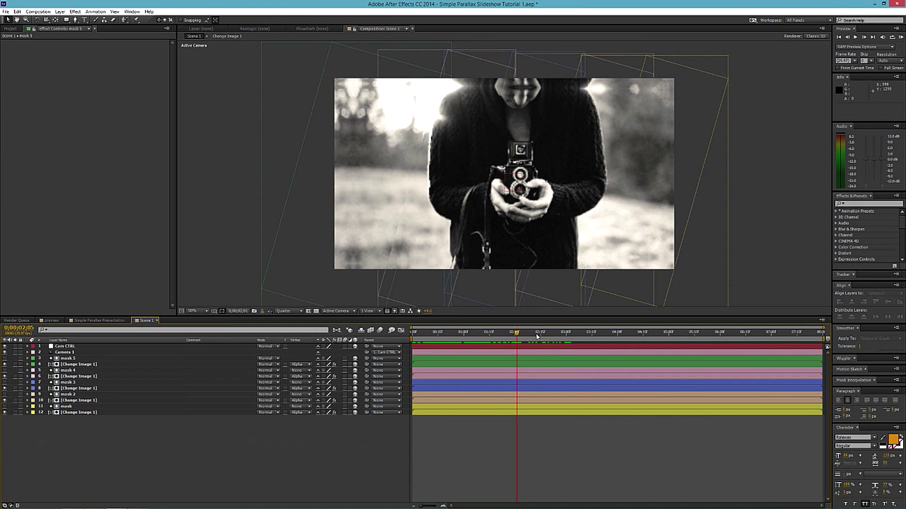
Reveal the Cam CTRL layer's position keyframes around the two-second mark and preview the camera animation
{"action": "left_click_drag", "start_coordinate": [484, 338], "coordinate": [516, 338]}
{"action": "left_click", "coordinate": [511, 349]}
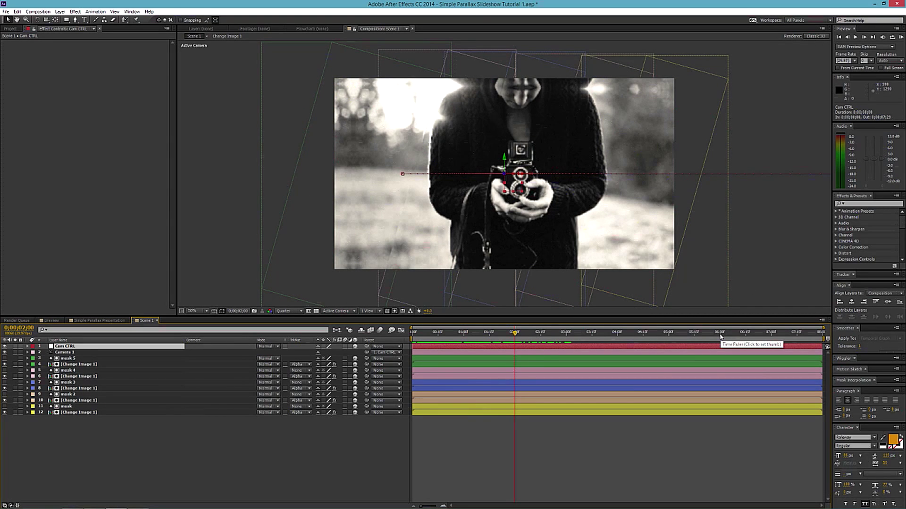
{"action": "key", "text": "u"}
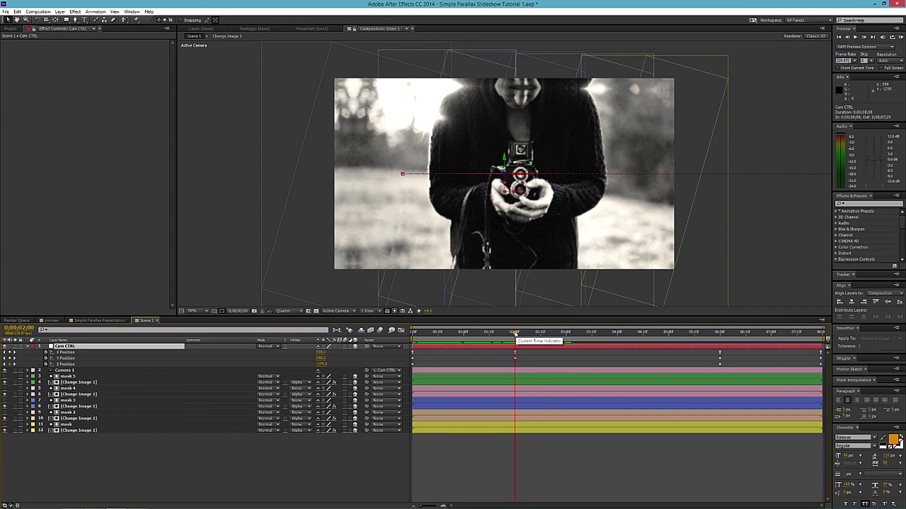
{"action": "left_click_drag", "start_coordinate": [515, 333], "coordinate": [544, 363]}
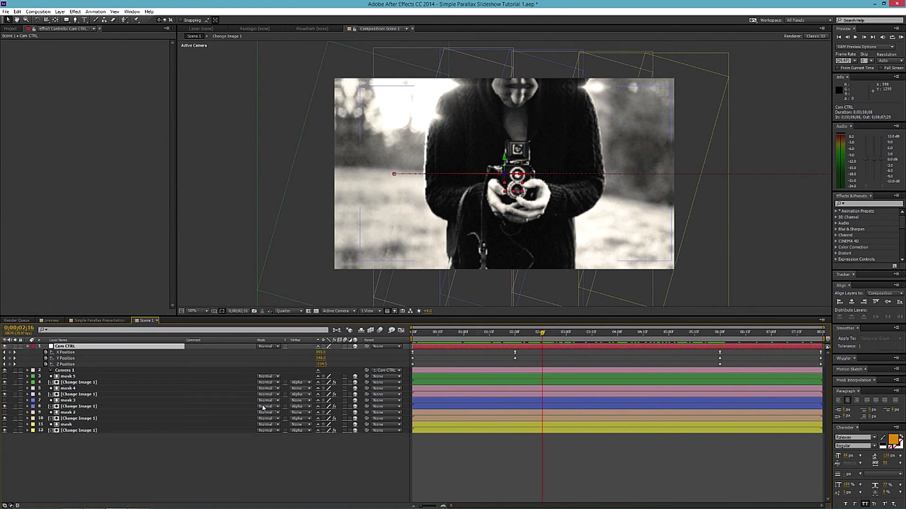
{"action": "key", "text": "KP_0"}
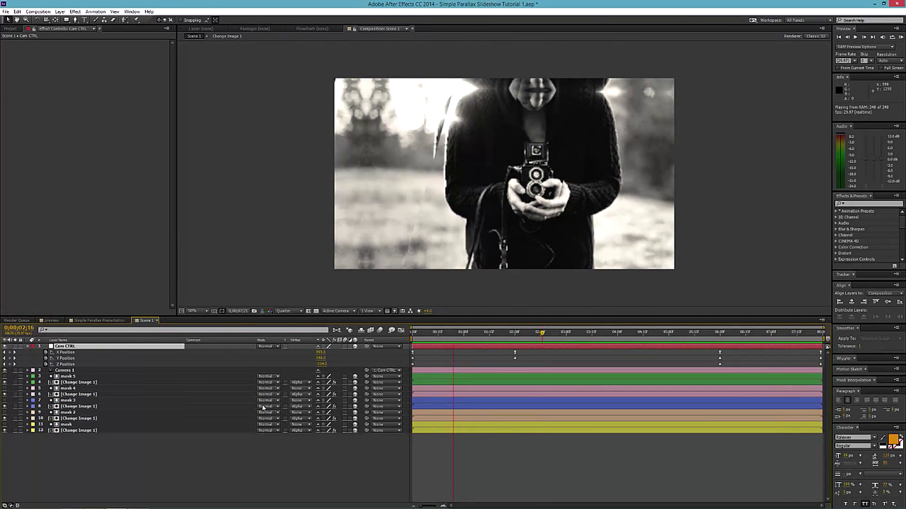
{"action": "left_click", "coordinate": [27, 347]}
Create a new composition-sized black solid named Particles
{"action": "left_click", "coordinate": [72, 434]}
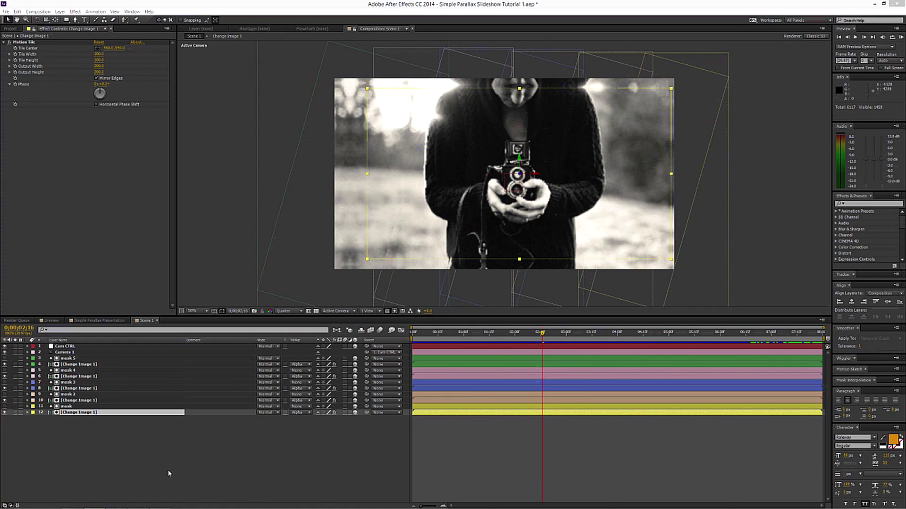
{"action": "right_click", "coordinate": [68, 436]}
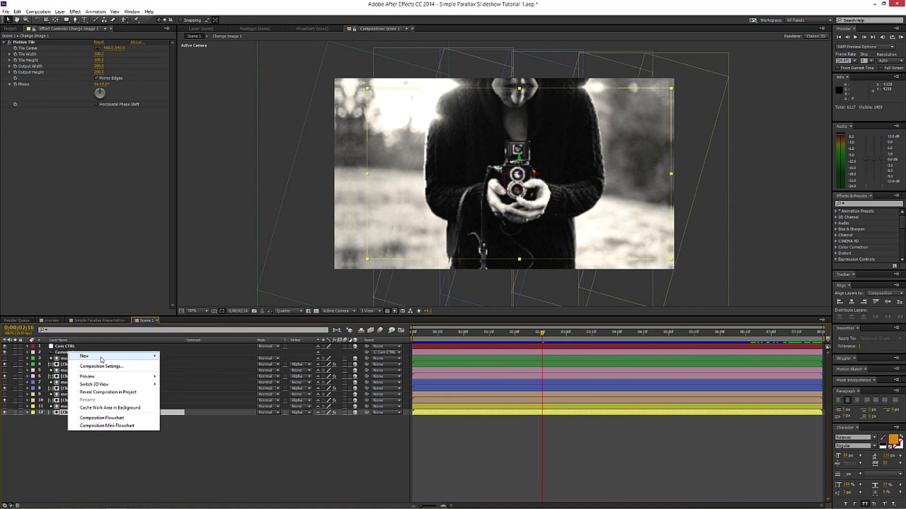
{"action": "mouse_move", "coordinate": [131, 358]}
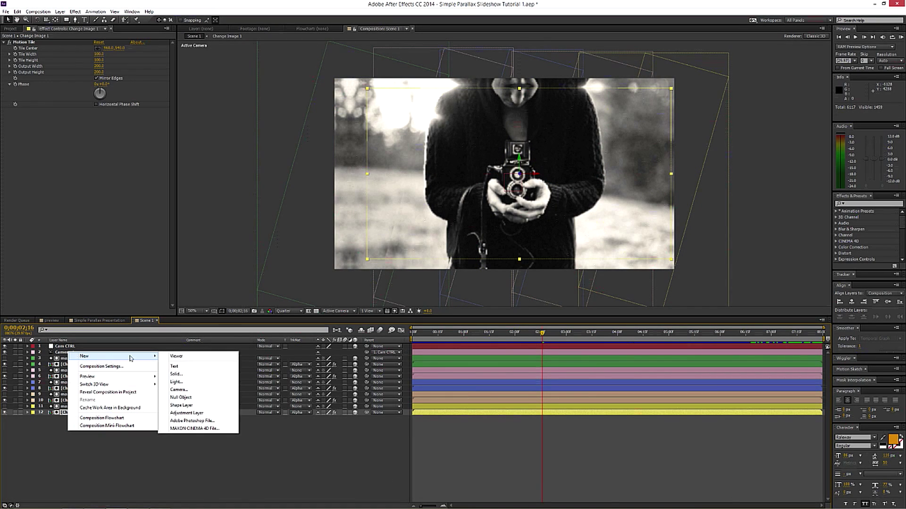
{"action": "left_click", "coordinate": [188, 374]}
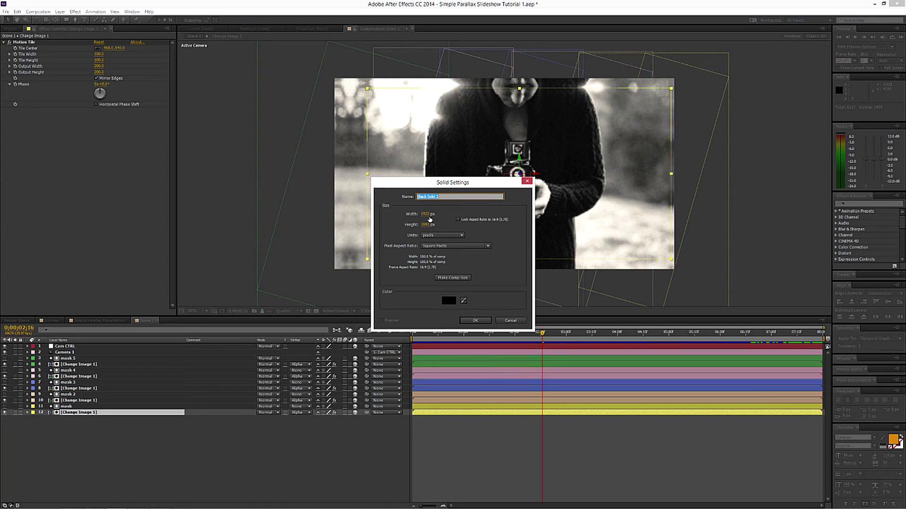
{"action": "left_click", "coordinate": [447, 278]}
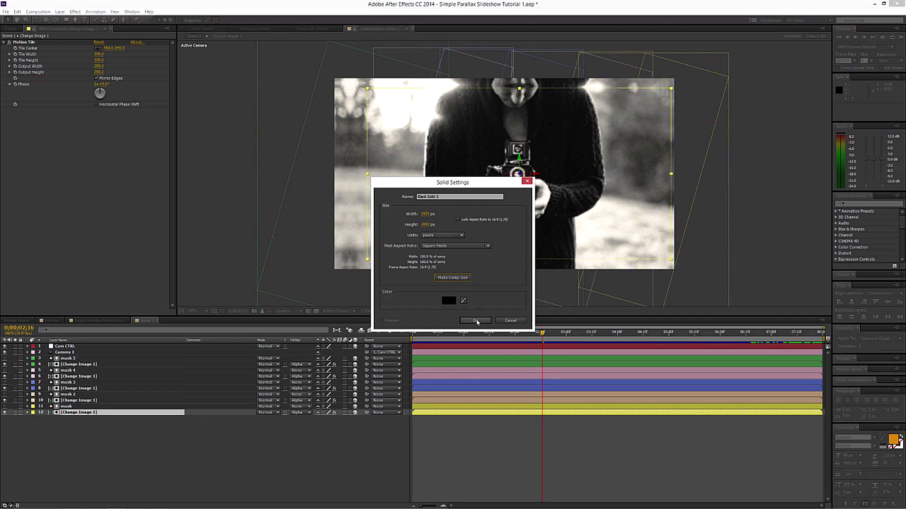
{"action": "left_click_drag", "start_coordinate": [446, 197], "coordinate": [364, 210]}
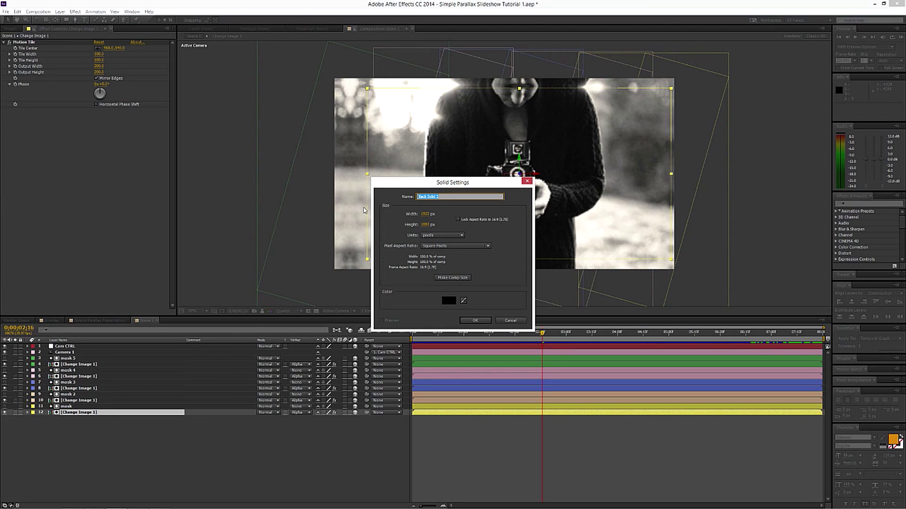
{"action": "type", "text": "Particles"}
{"action": "key", "text": "Return"}
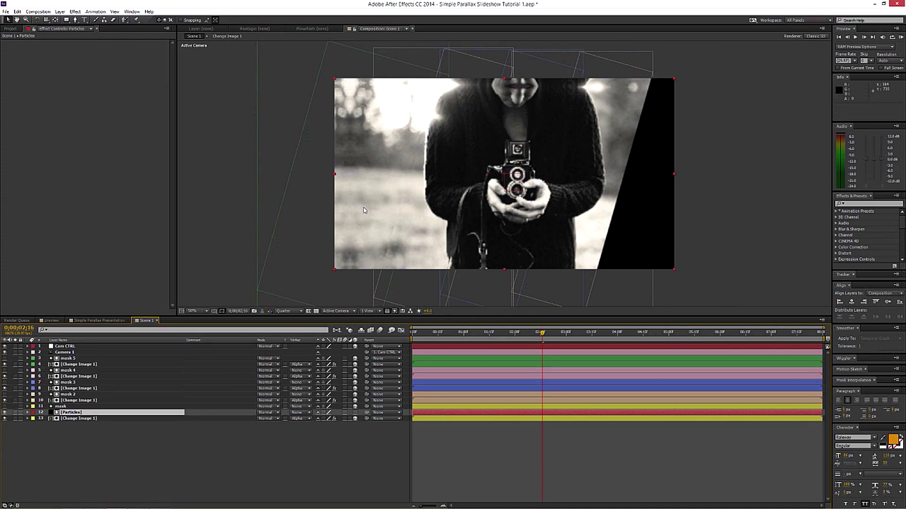
Move the Particles layer directly below Camera 1 and apply the Trapcode Particular effect to it
{"action": "left_click_drag", "start_coordinate": [67, 414], "coordinate": [74, 357]}
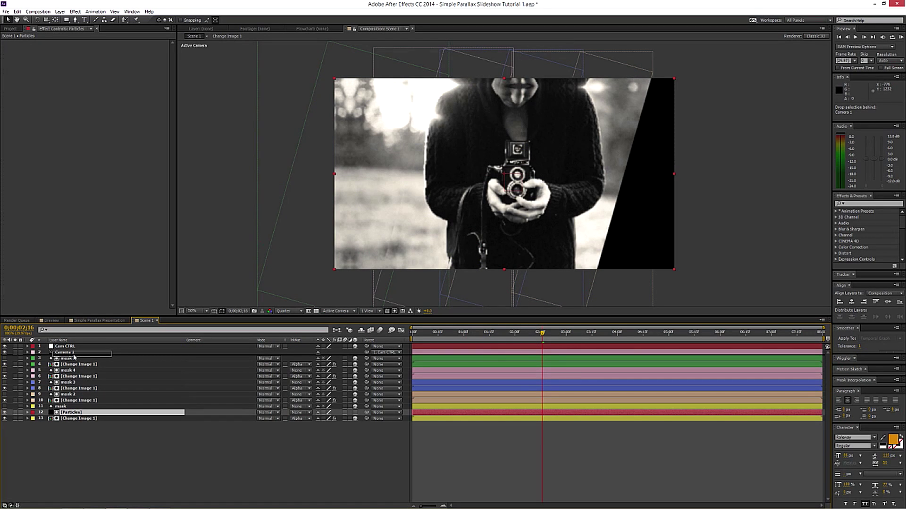
{"action": "left_click_drag", "start_coordinate": [74, 357], "coordinate": [74, 359]}
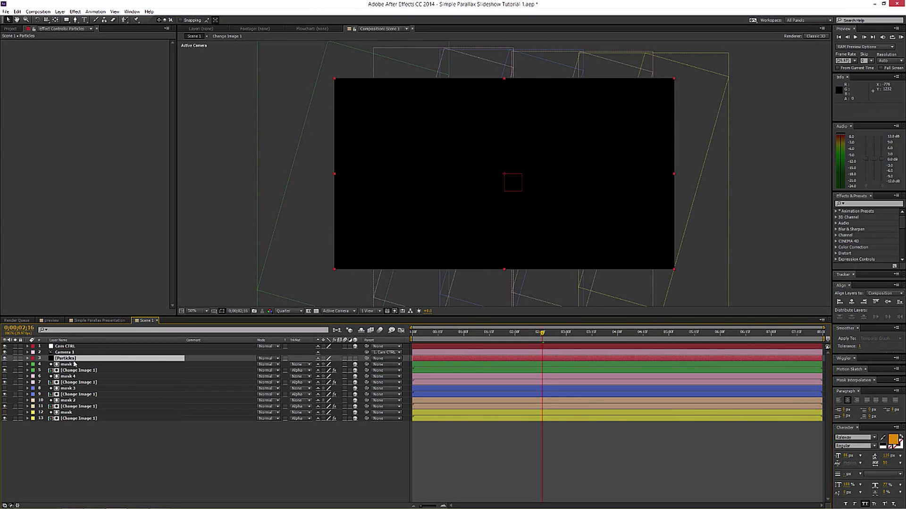
{"action": "right_click", "coordinate": [28, 49]}
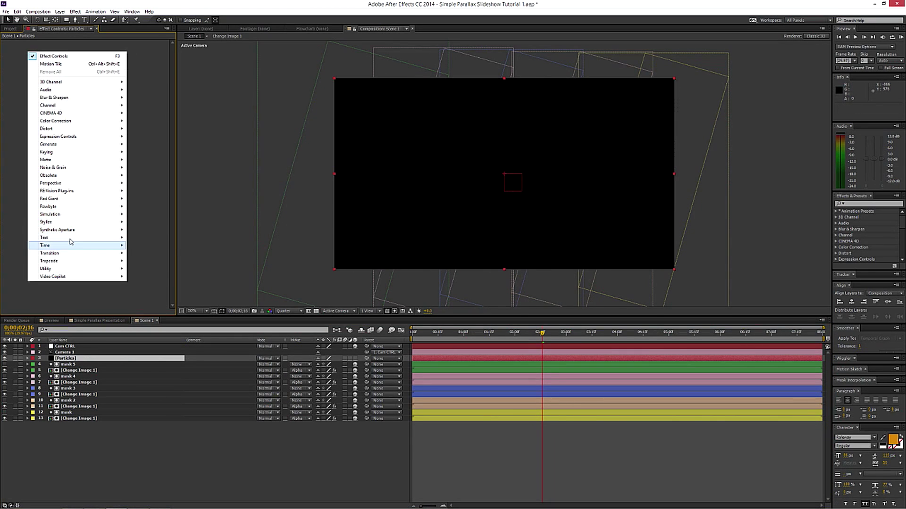
{"action": "mouse_move", "coordinate": [72, 262]}
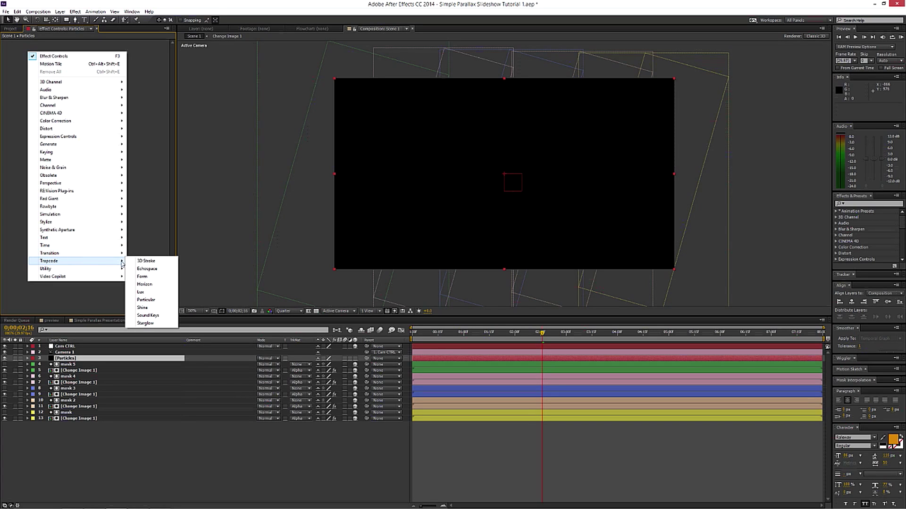
{"action": "left_click", "coordinate": [141, 300]}
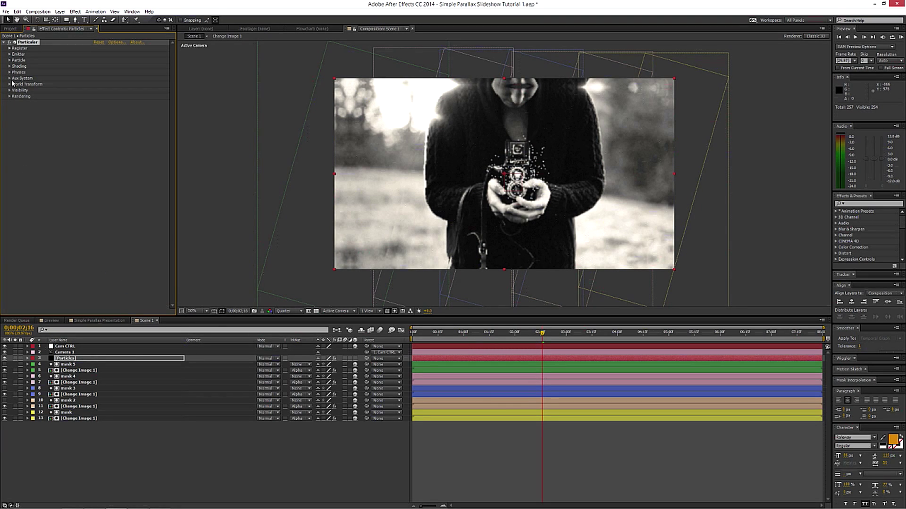
Set the Particular emitter to 500 particles per second with the Box emitter type
{"action": "left_click", "coordinate": [10, 54]}
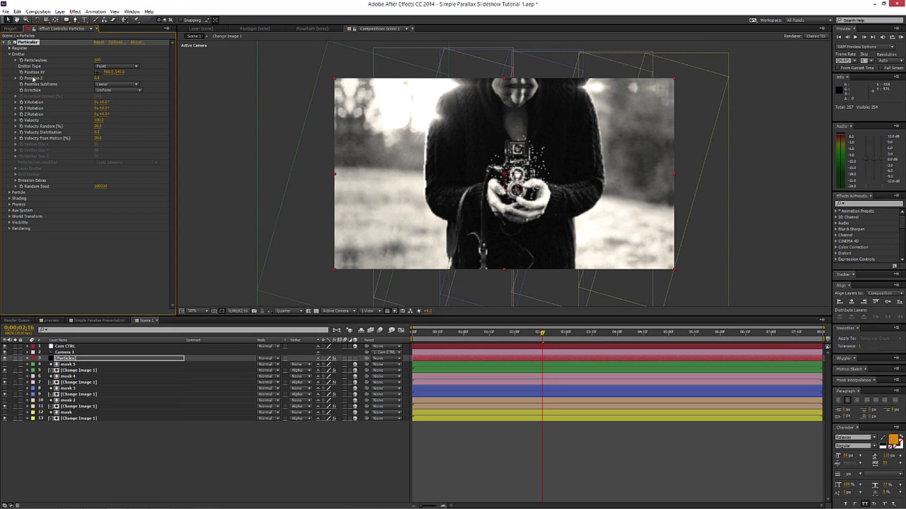
{"action": "left_click", "coordinate": [100, 60]}
{"action": "type", "text": "500"}
{"action": "key", "text": "Return"}
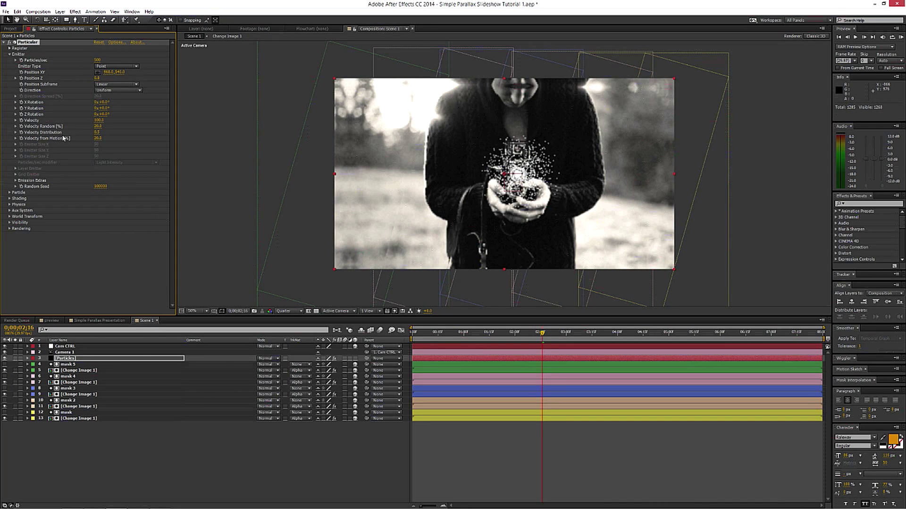
{"action": "left_click", "coordinate": [112, 68]}
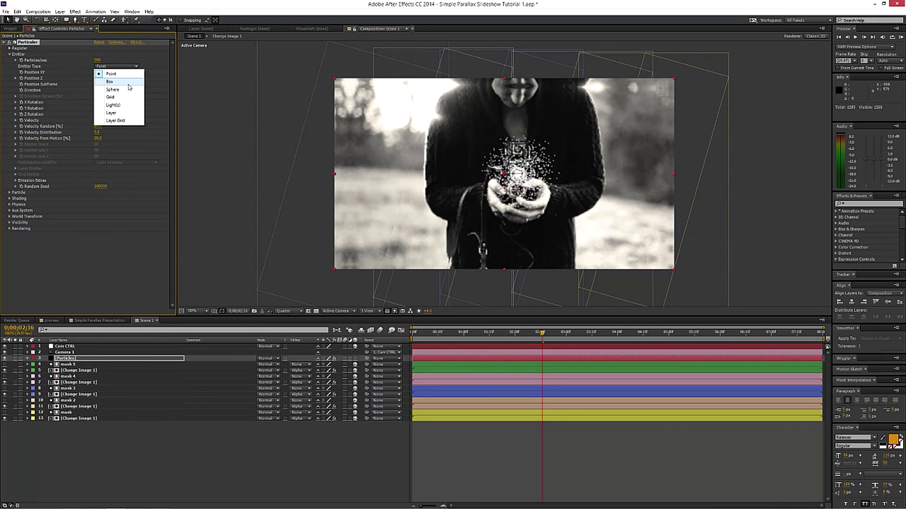
{"action": "left_click", "coordinate": [118, 83]}
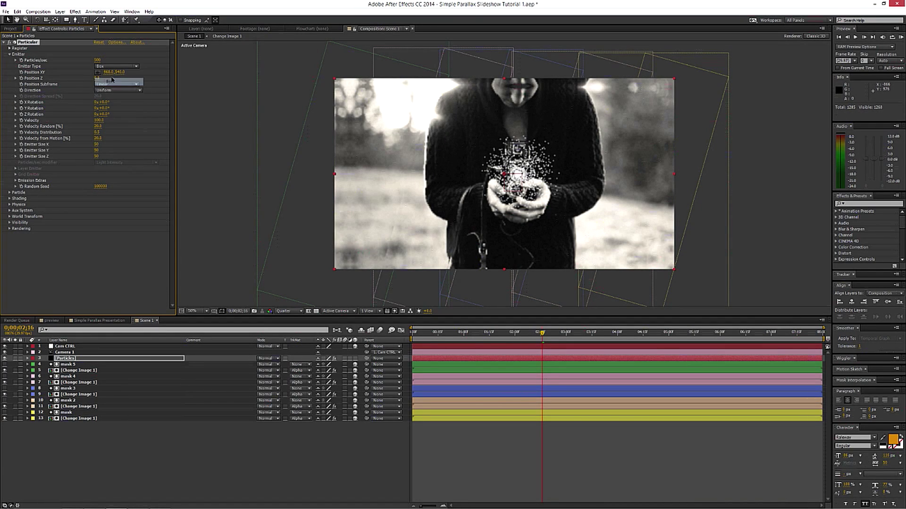
Set the box emitter's X, Y and Z sizes to 5000 each
{"action": "left_click", "coordinate": [95, 145]}
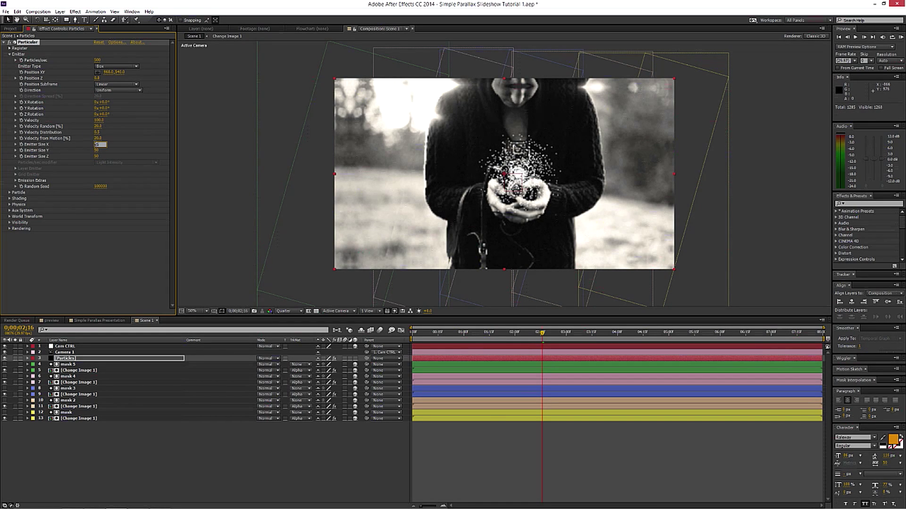
{"action": "left_click", "coordinate": [99, 150]}
{"action": "type", "text": "5000"}
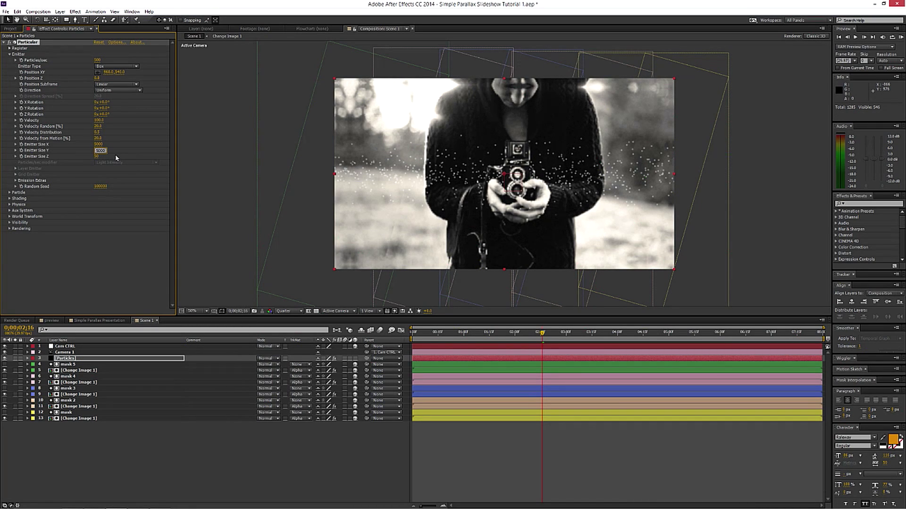
{"action": "key", "text": "Tab"}
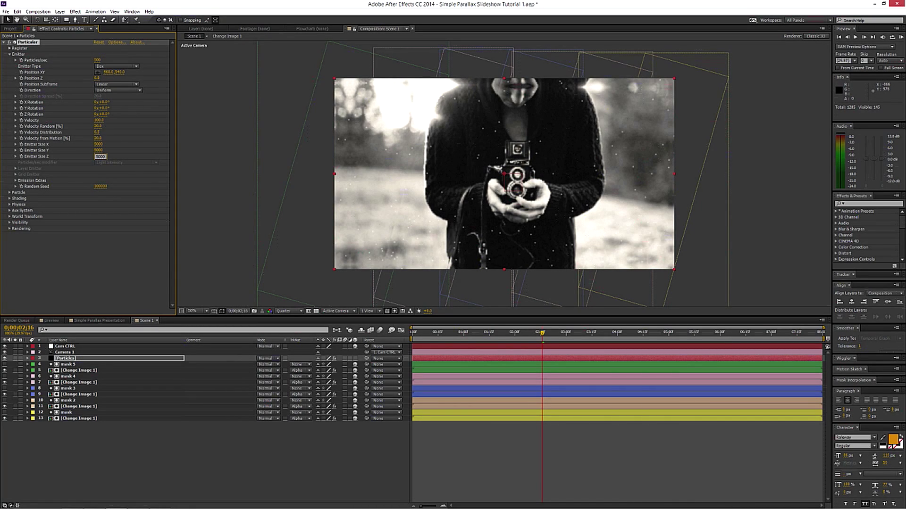
{"action": "key", "text": "Return"}
Set the emitter's Position Z to 1000 and its Pre Run under Emission Extras to 100
{"action": "left_click", "coordinate": [97, 78]}
{"action": "key", "text": "Return"}
{"action": "left_click", "coordinate": [14, 184]}
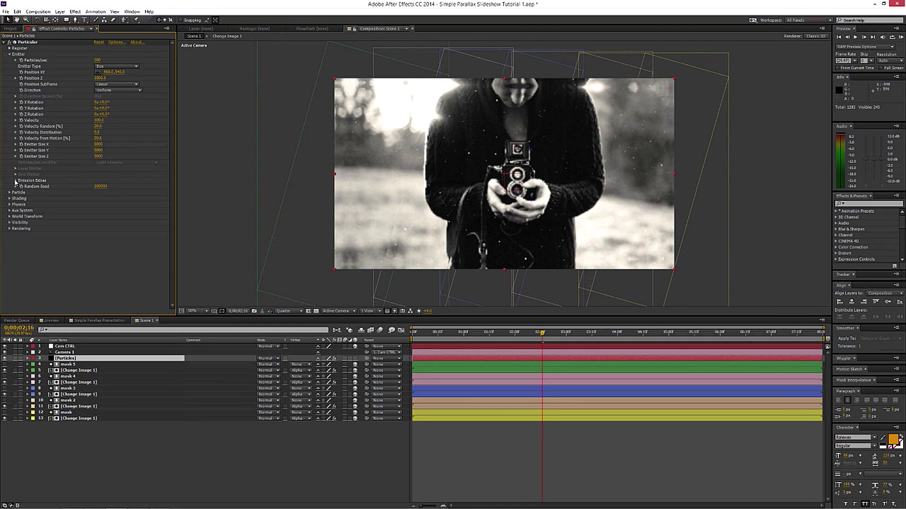
{"action": "left_click", "coordinate": [15, 181]}
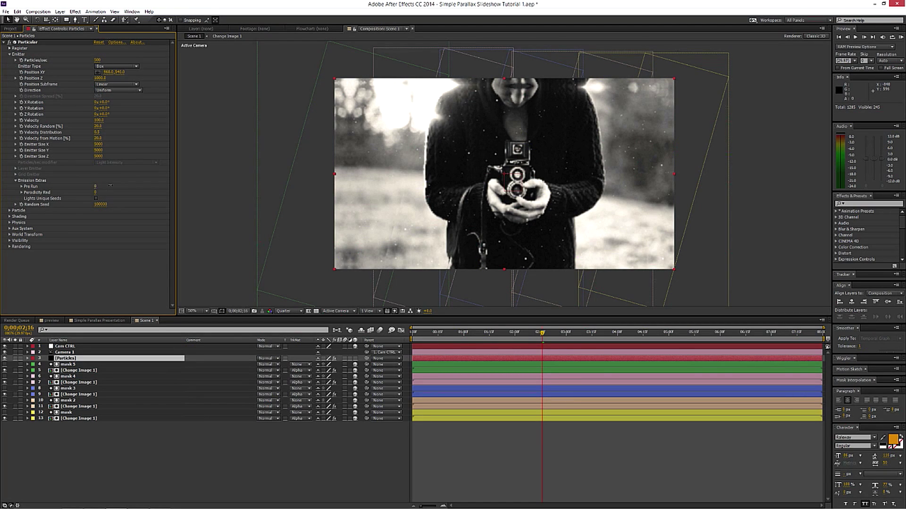
{"action": "left_click_drag", "start_coordinate": [110, 186], "coordinate": [173, 190]}
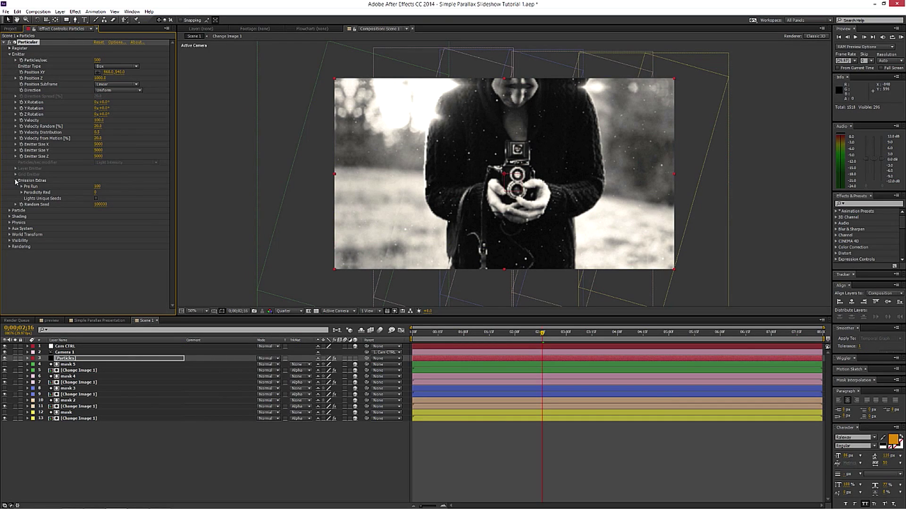
Set the particle life to 12 seconds
{"action": "left_click", "coordinate": [10, 211]}
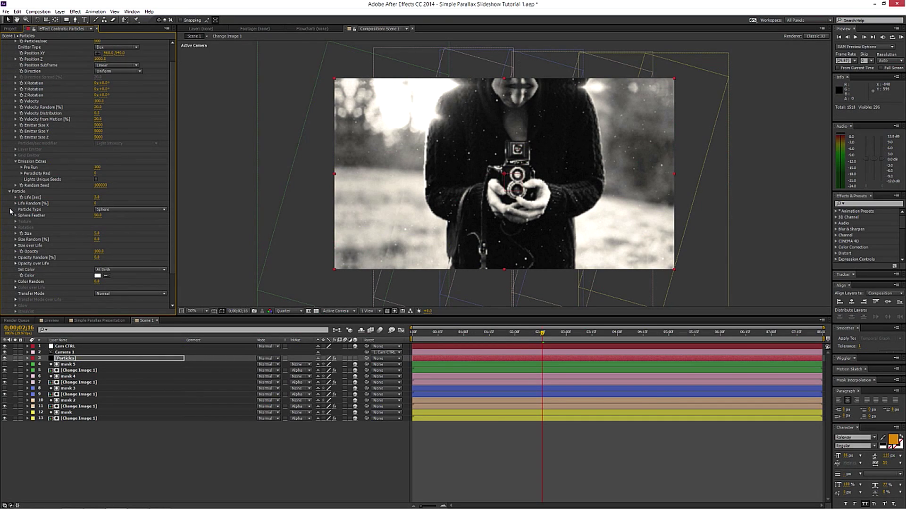
{"action": "left_click", "coordinate": [96, 197]}
{"action": "type", "text": "12"}
{"action": "key", "text": "Return"}
Set the particles' Size Random to 50%
{"action": "left_click", "coordinate": [96, 234]}
{"action": "left_click", "coordinate": [115, 237]}
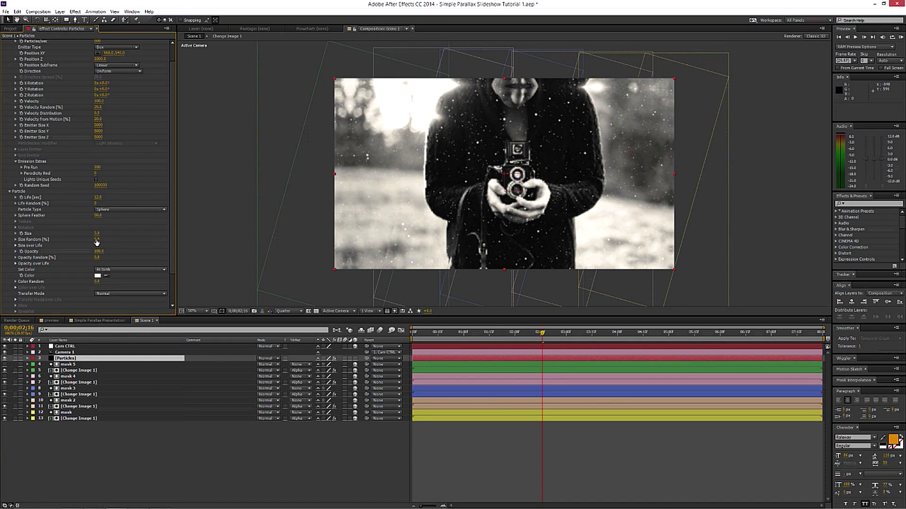
{"action": "left_click_drag", "start_coordinate": [97, 239], "coordinate": [113, 239]}
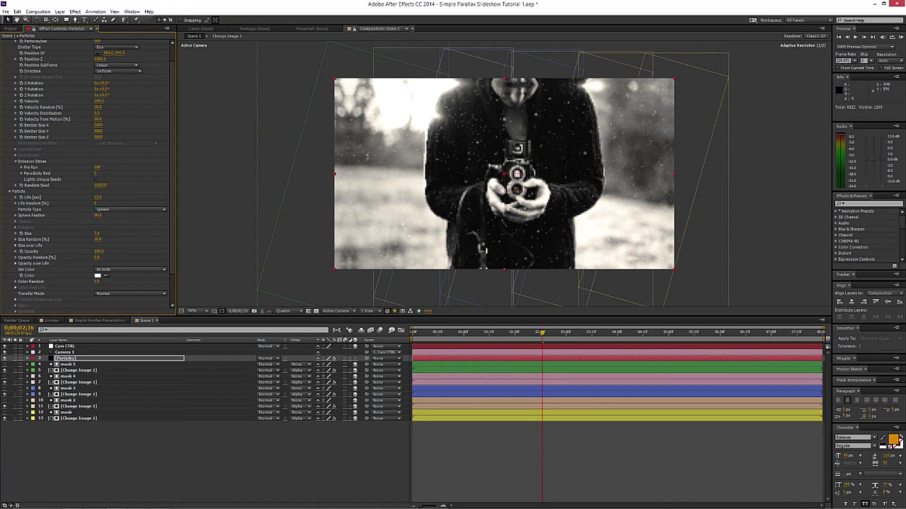
{"action": "left_click", "coordinate": [101, 240]}
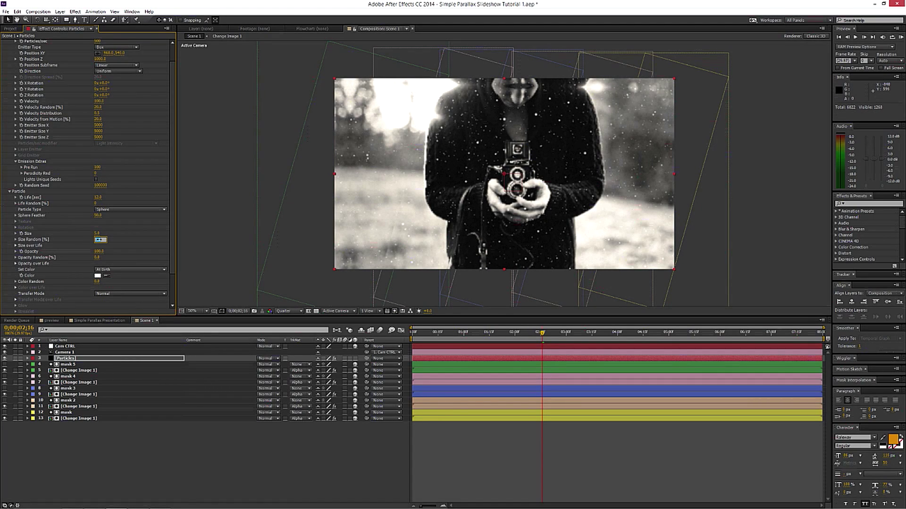
{"action": "type", "text": "50"}
{"action": "key", "text": "Return"}
Give the Opacity over Life and Size over Life graphs the trapezoid shape that ramps up and back down
{"action": "left_click", "coordinate": [16, 263]}
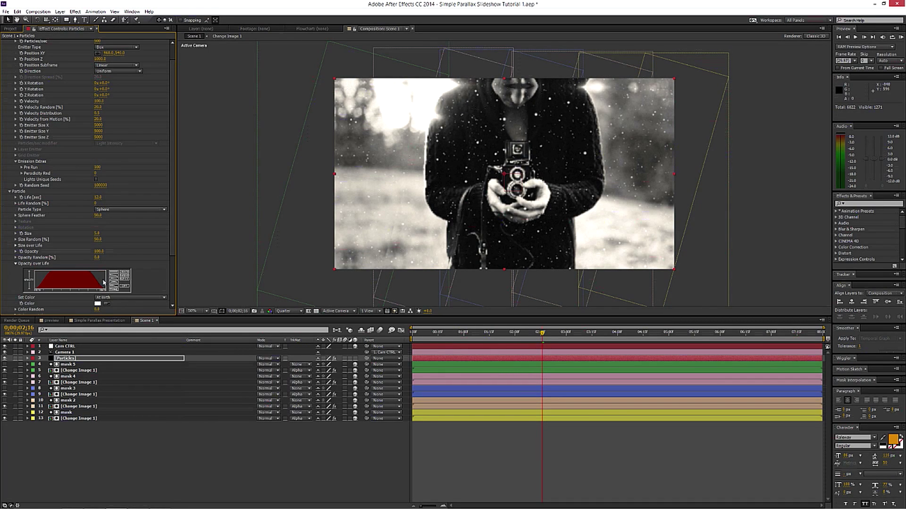
{"action": "scroll", "coordinate": [82, 256], "scroll_direction": "down", "scroll_amount": 2}
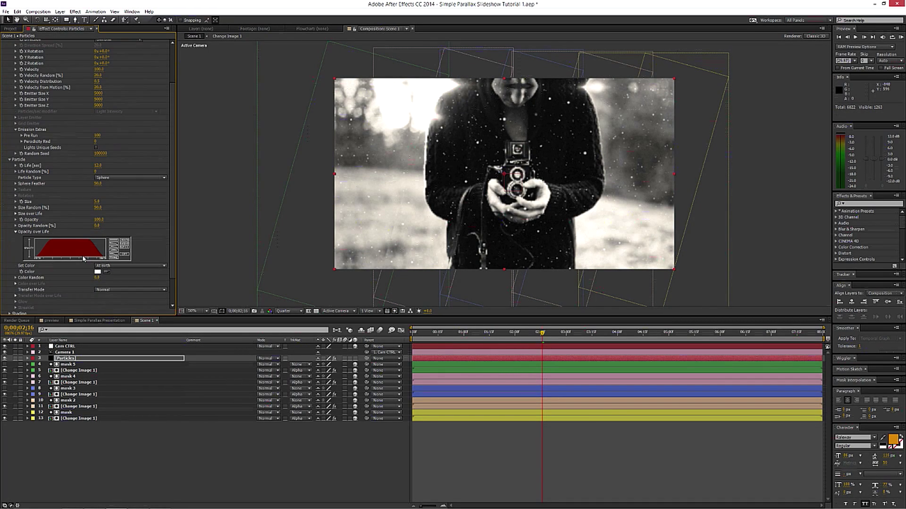
{"action": "left_click", "coordinate": [15, 214]}
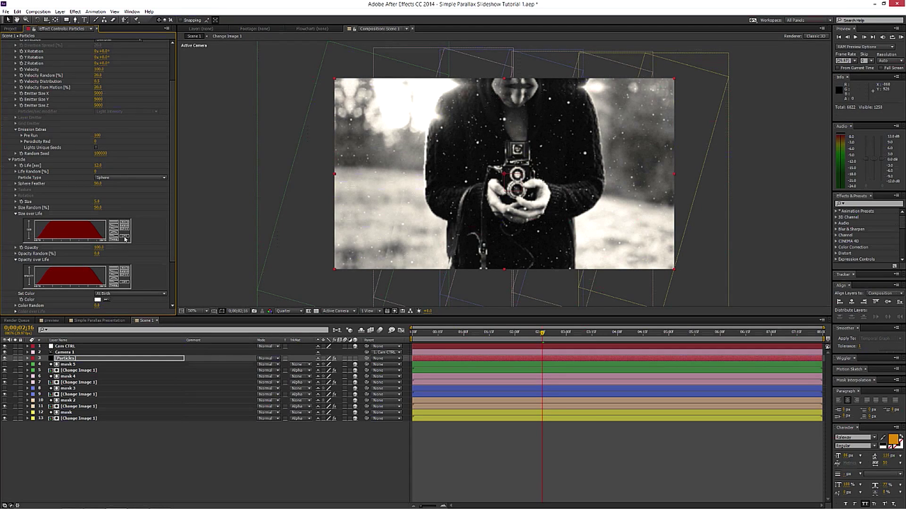
Set the particles' Wind Z to -100 in the Air settings of Physics
{"action": "scroll", "coordinate": [140, 257], "scroll_direction": "down", "scroll_amount": 3}
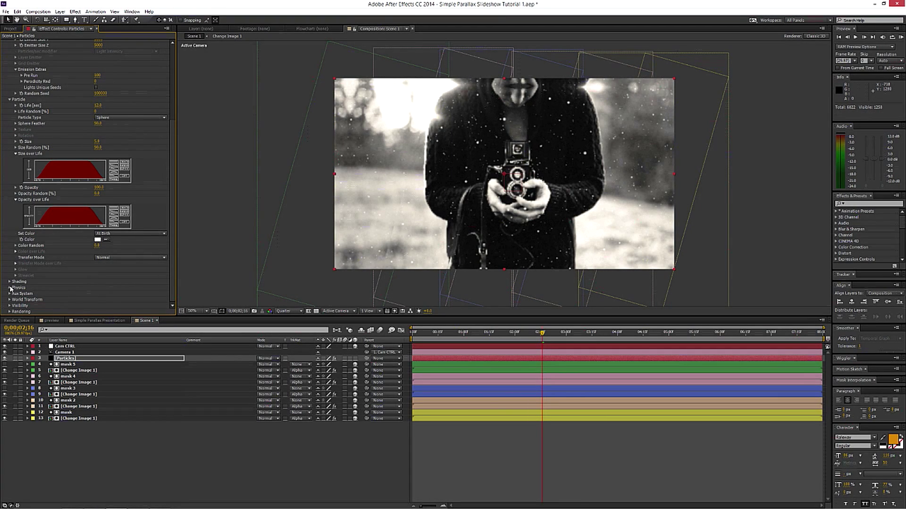
{"action": "left_click", "coordinate": [10, 287]}
{"action": "scroll", "coordinate": [10, 288], "scroll_direction": "down", "scroll_amount": 1}
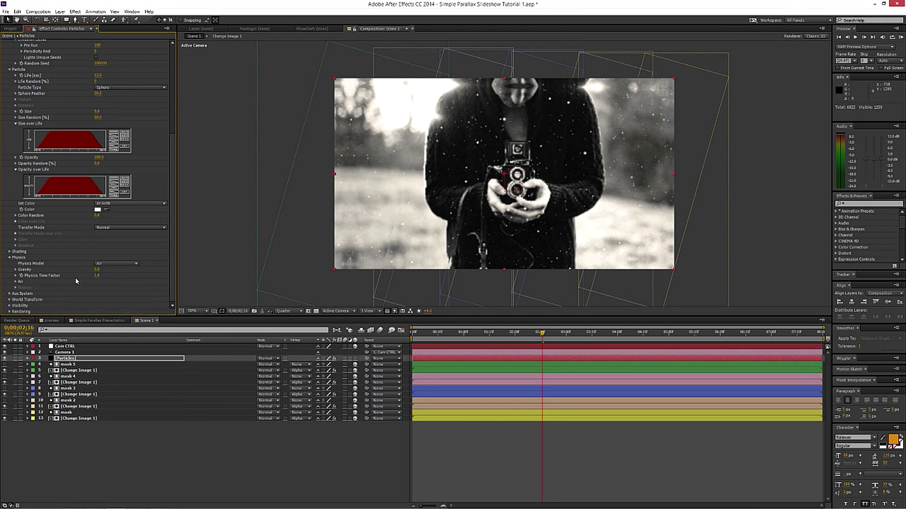
{"action": "left_click", "coordinate": [16, 283]}
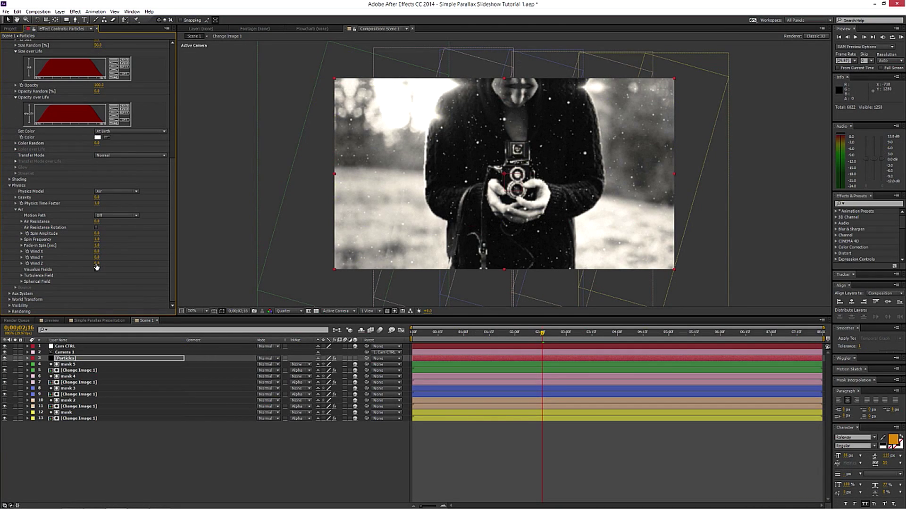
{"action": "left_click", "coordinate": [96, 264]}
Set the emitter's Velocity to 0
{"action": "scroll", "coordinate": [47, 220], "scroll_direction": "up", "scroll_amount": 5}
{"action": "scroll", "coordinate": [47, 220], "scroll_direction": "up", "scroll_amount": 6}
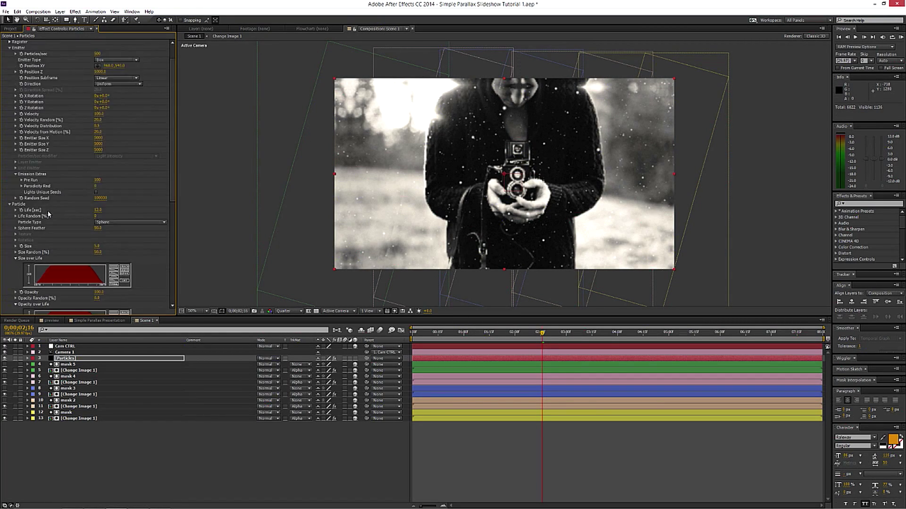
{"action": "left_click", "coordinate": [98, 121]}
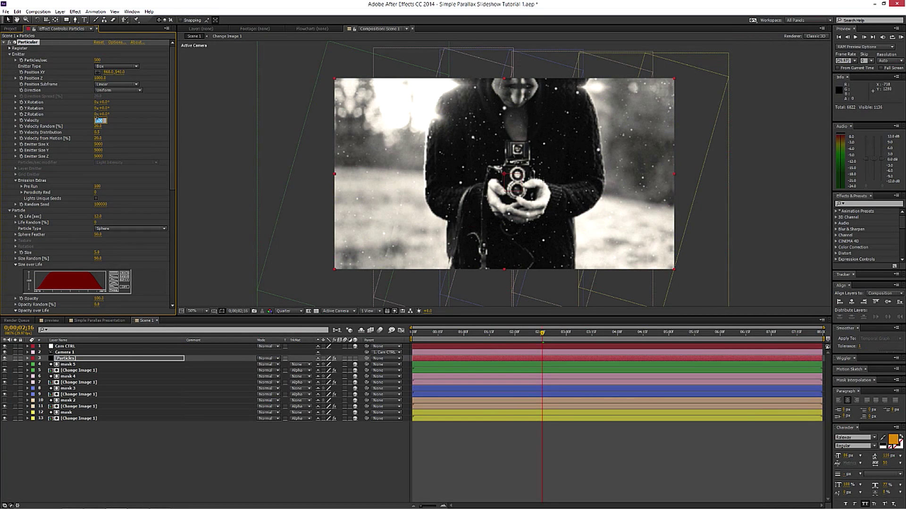
{"action": "type", "text": "0"}
{"action": "key", "text": "Return"}
{"action": "scroll", "coordinate": [125, 149], "scroll_direction": "down", "scroll_amount": 5}
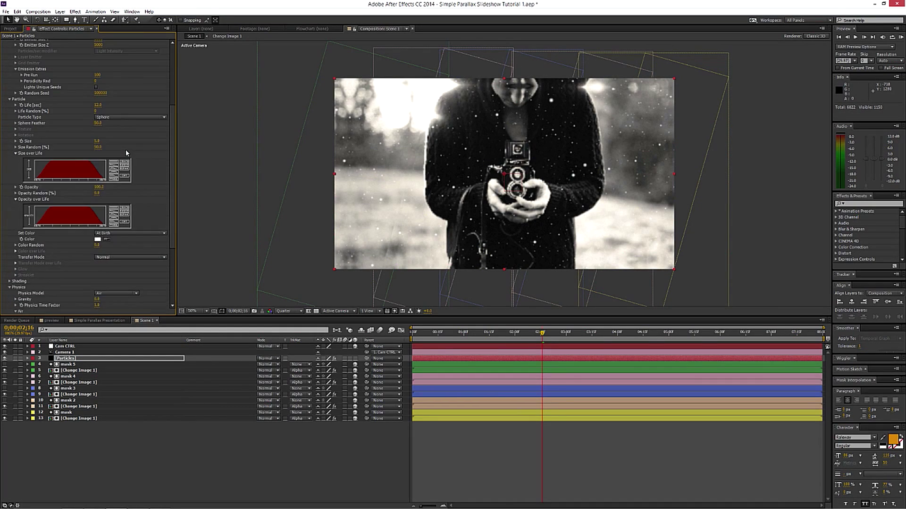
{"action": "scroll", "coordinate": [109, 132], "scroll_direction": "up", "scroll_amount": 5}
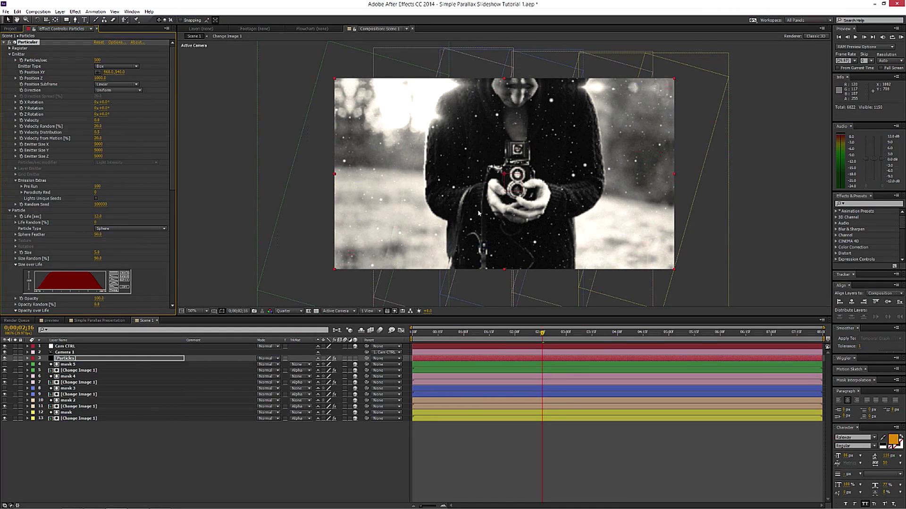
In the Turbulence Field settings of Air physics, set Affect Position to 250 and Scale to 2
{"action": "scroll", "coordinate": [98, 181], "scroll_direction": "down", "scroll_amount": 6}
{"action": "scroll", "coordinate": [100, 184], "scroll_direction": "down", "scroll_amount": 2}
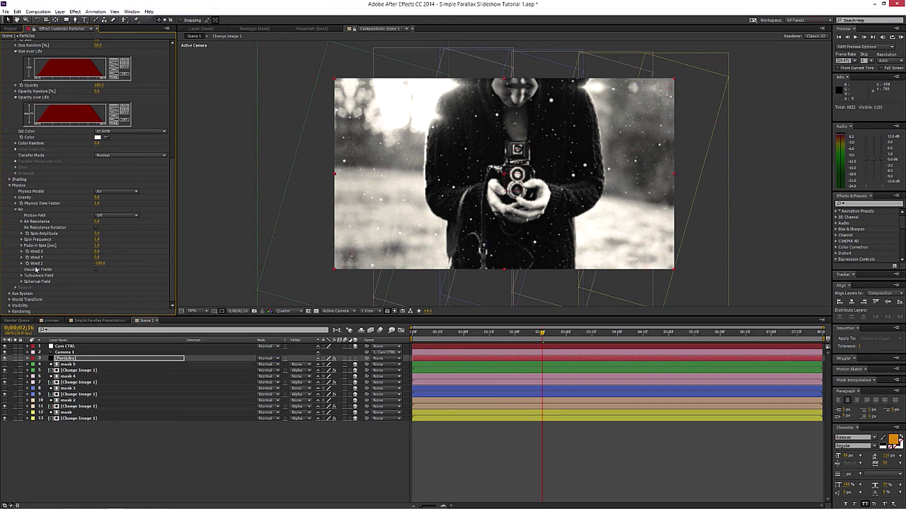
{"action": "left_click", "coordinate": [21, 276]}
{"action": "scroll", "coordinate": [41, 278], "scroll_direction": "down", "scroll_amount": 3}
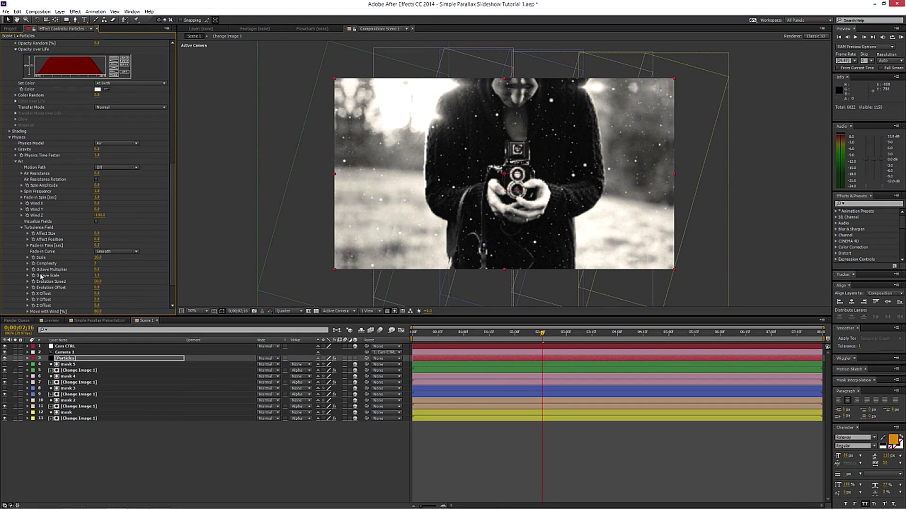
{"action": "left_click", "coordinate": [97, 239]}
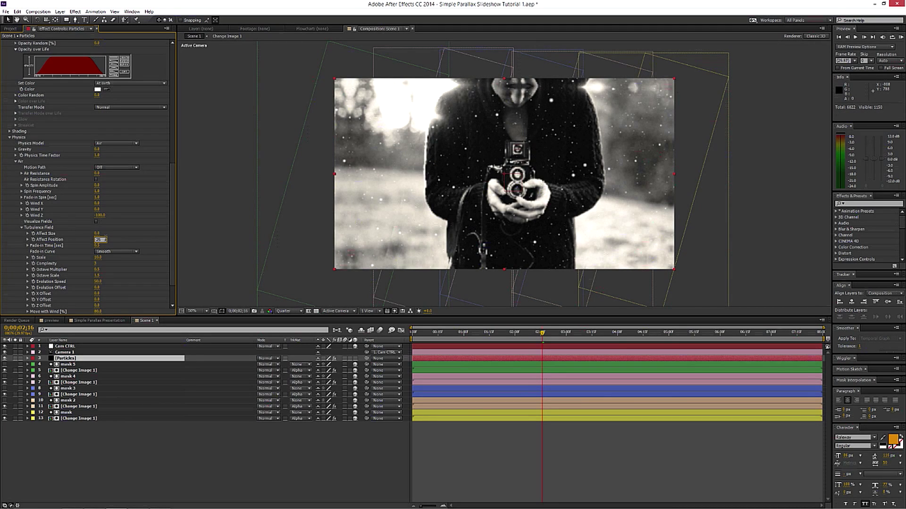
{"action": "left_click", "coordinate": [97, 258]}
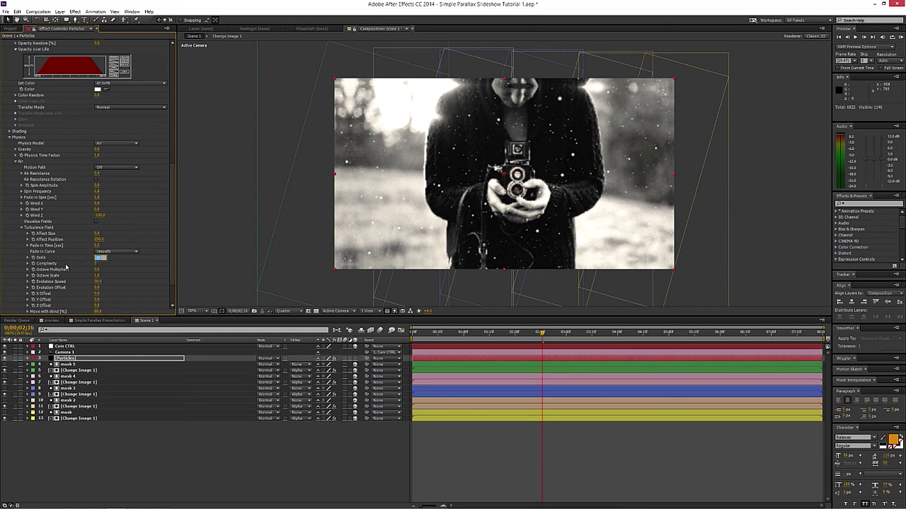
{"action": "type", "text": "2"}
{"action": "key", "text": "Return"}
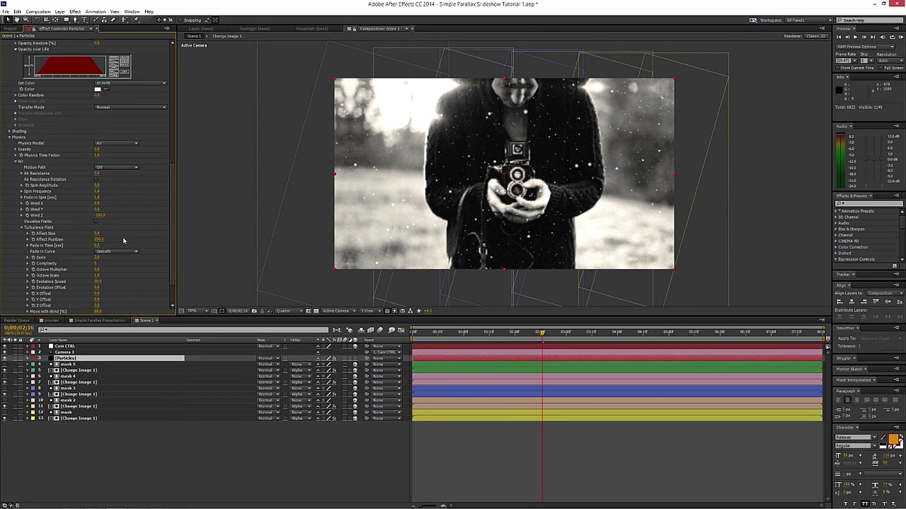
Preview the Scene 1 composition from RAM to check the particle motion, and stop the playback
{"action": "left_click", "coordinate": [142, 321]}
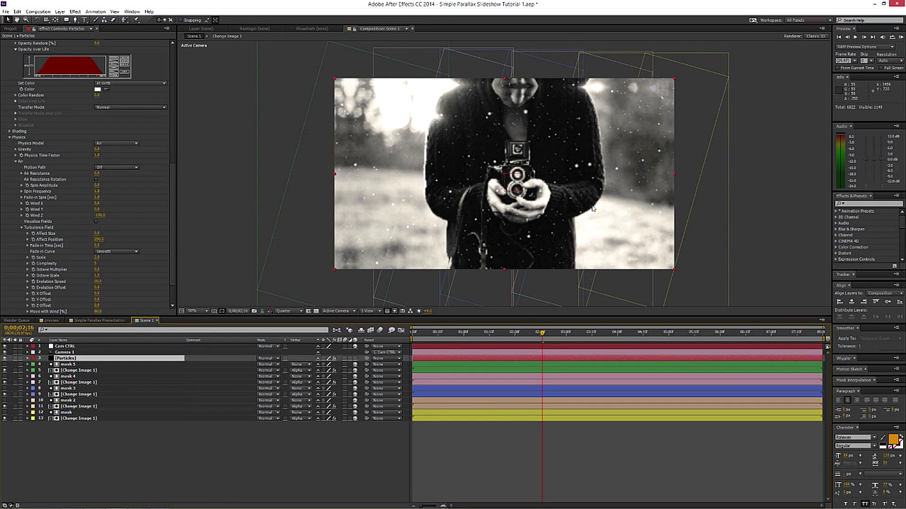
{"action": "key", "text": "KP_0"}
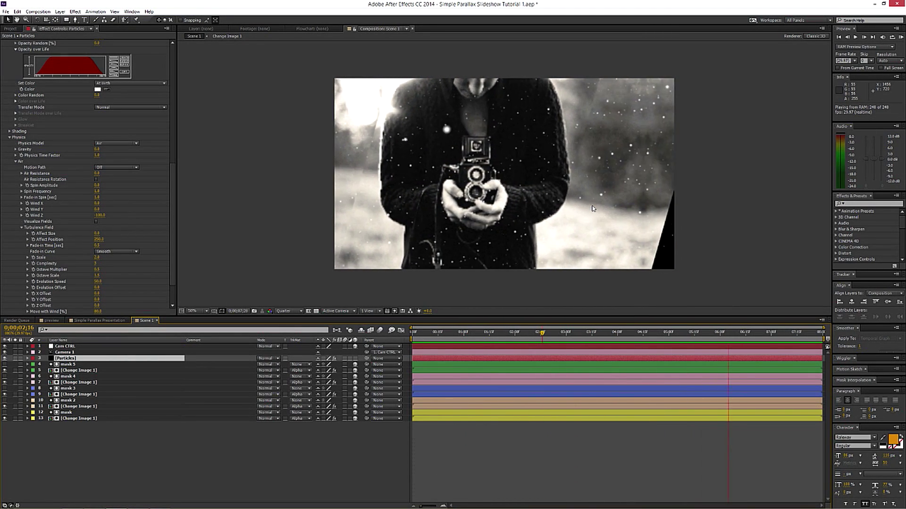
{"action": "key", "text": "space"}
{"action": "scroll", "coordinate": [131, 197], "scroll_direction": "up", "scroll_amount": 3}
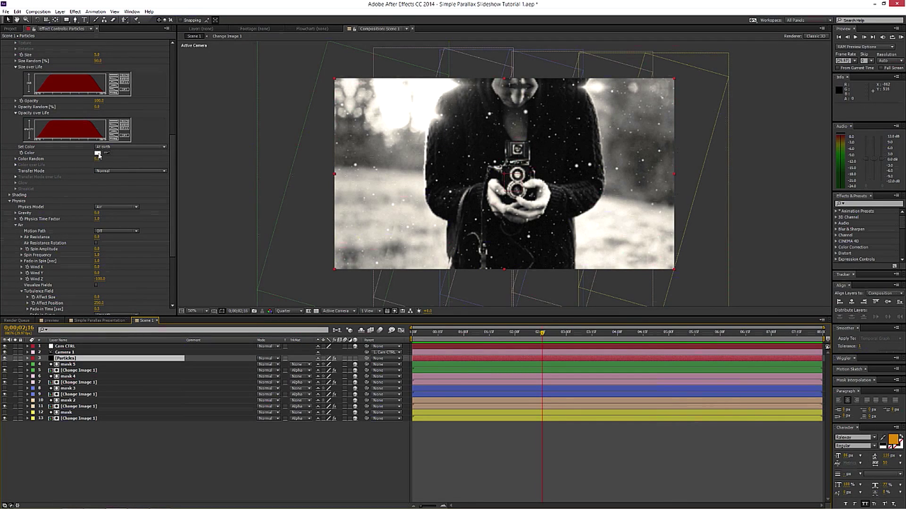
{"action": "left_click", "coordinate": [98, 153]}
{"action": "left_click", "coordinate": [509, 289]}
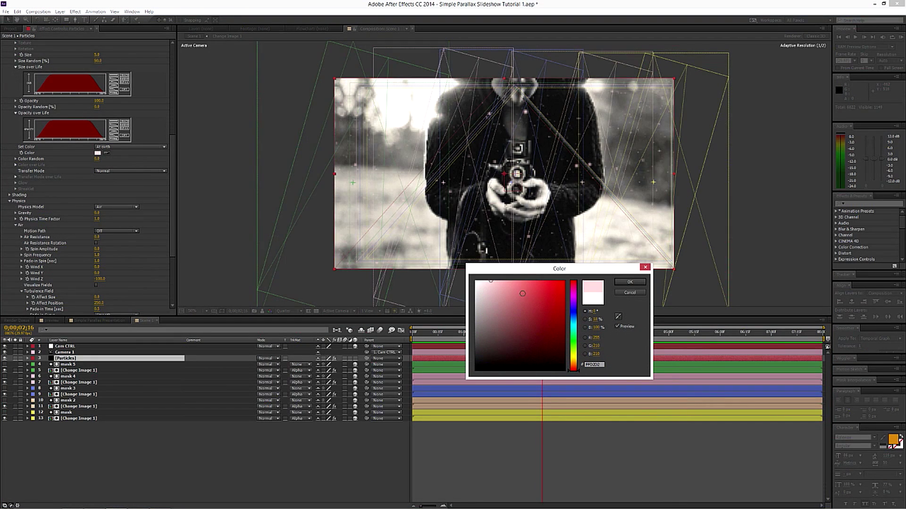
{"action": "left_click", "coordinate": [573, 328]}
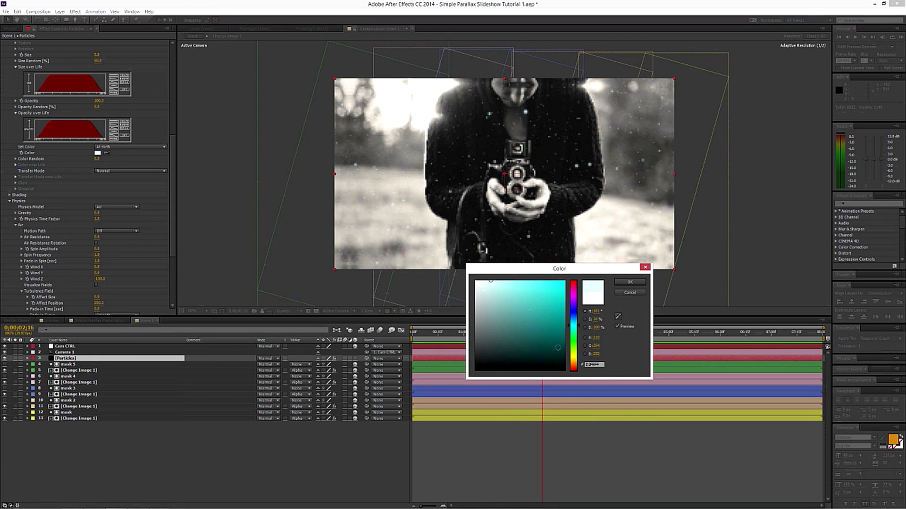
{"action": "left_click", "coordinate": [636, 293]}
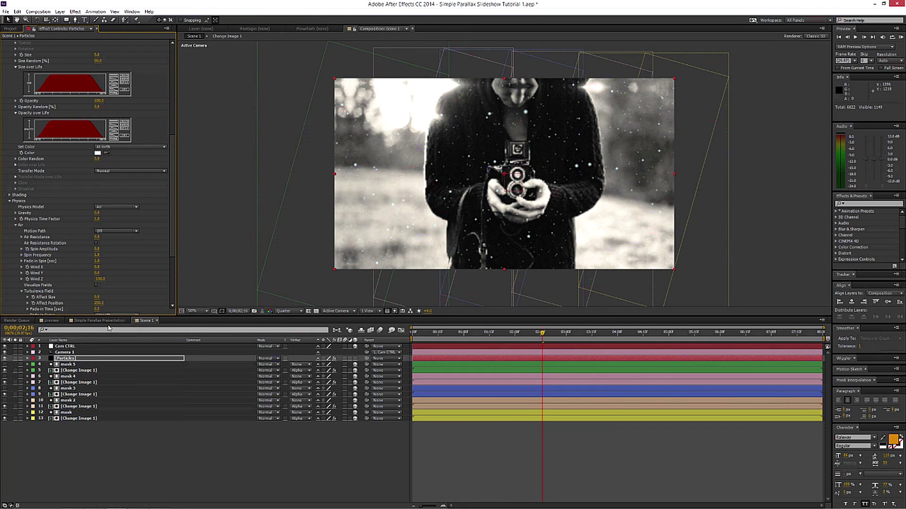
Add a text layer reading "SOME TEXT 1" over the blurred background beside the photographer
{"action": "left_click", "coordinate": [78, 437]}
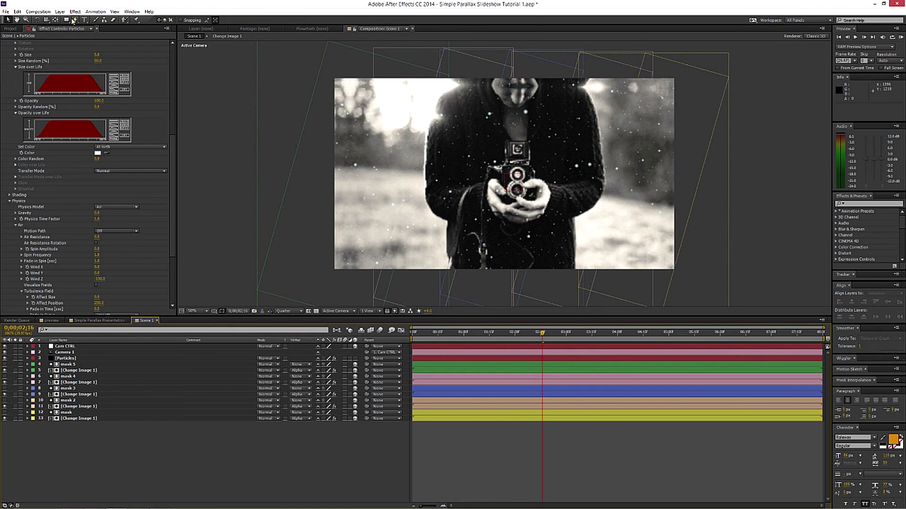
{"action": "left_click", "coordinate": [83, 20]}
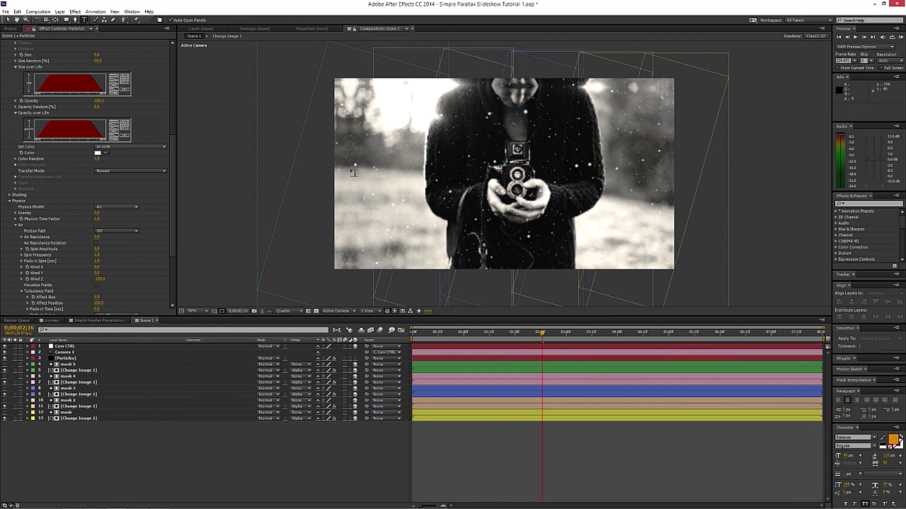
{"action": "left_click", "coordinate": [403, 205]}
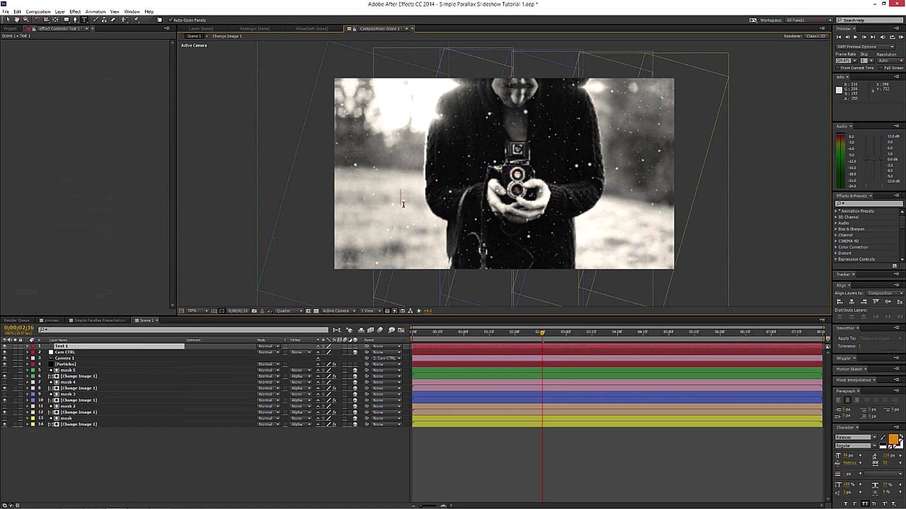
{"action": "type", "text": "SOME TEXT 1"}
{"action": "left_click", "coordinate": [8, 20]}
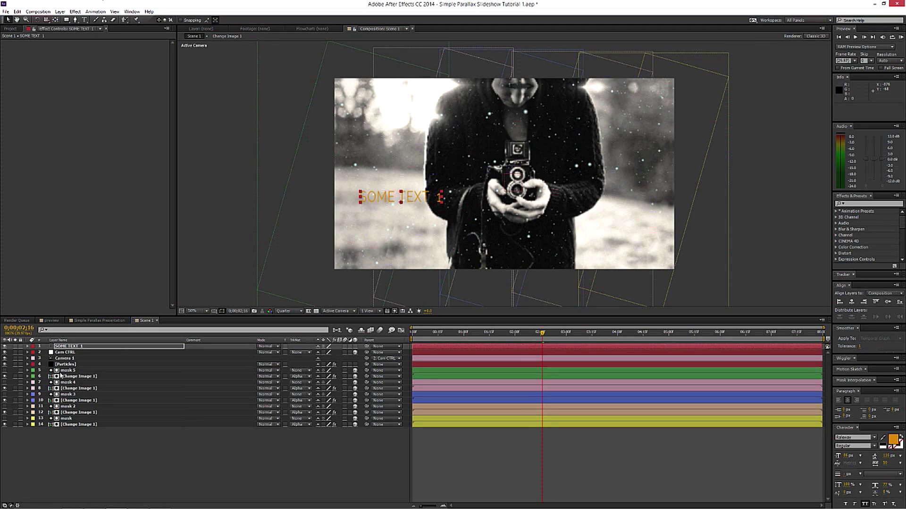
Add a second text layer reading "SOME SUBTEXT HERE" just below the first text
{"action": "left_click", "coordinate": [84, 19]}
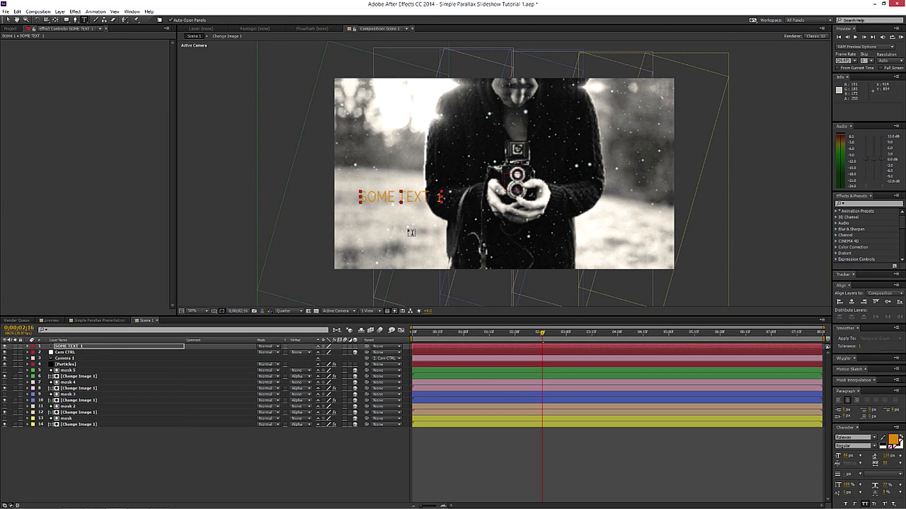
{"action": "left_click", "coordinate": [411, 232]}
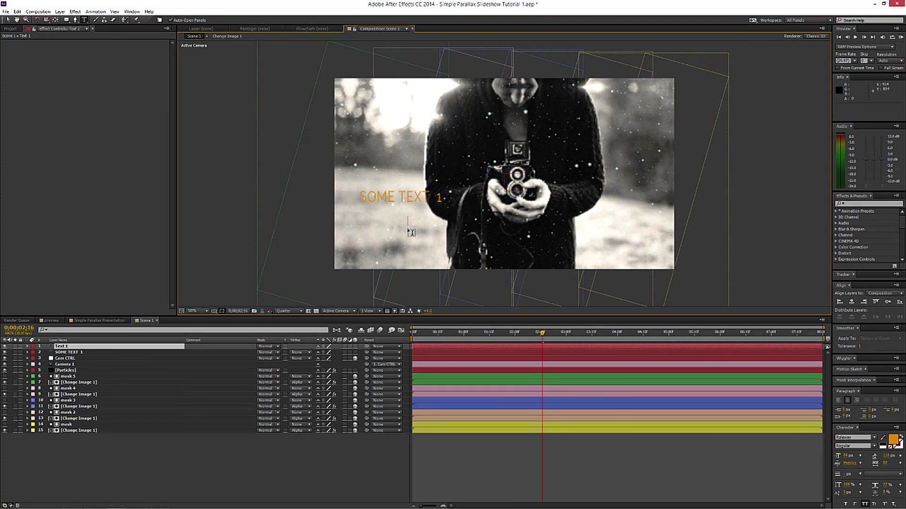
{"action": "type", "text": "SOME SUBTEXT HERE"}
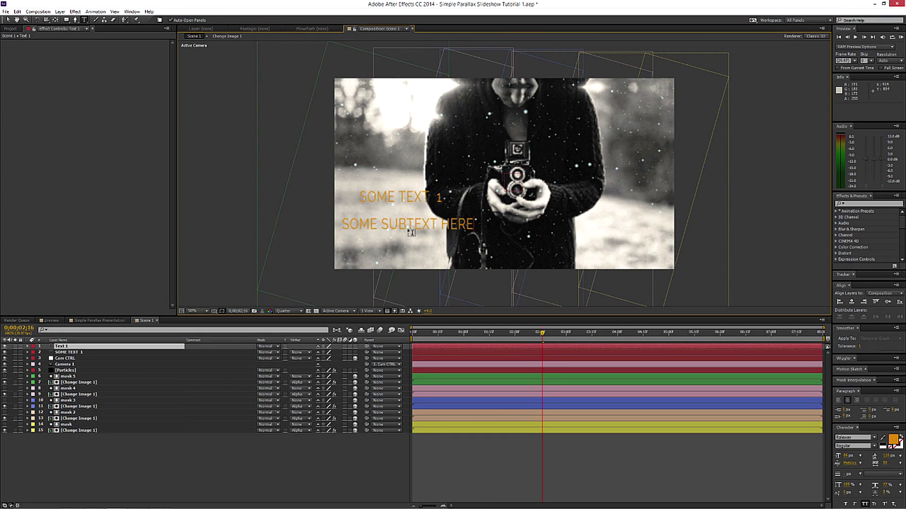
{"action": "left_click", "coordinate": [67, 348]}
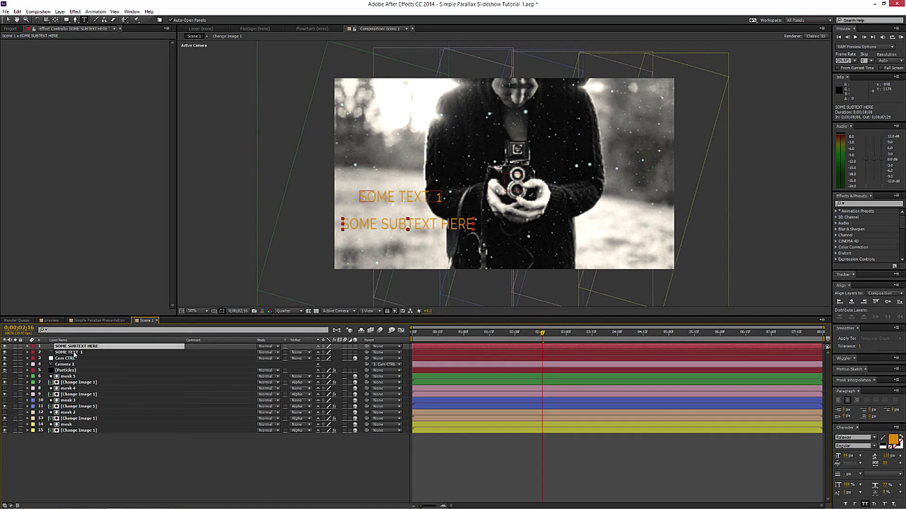
Set the font style of the "SOME TEXT 1" layer to Black and of the "SOME SUBTEXT HERE" layer to Bold
{"action": "left_click", "coordinate": [74, 353]}
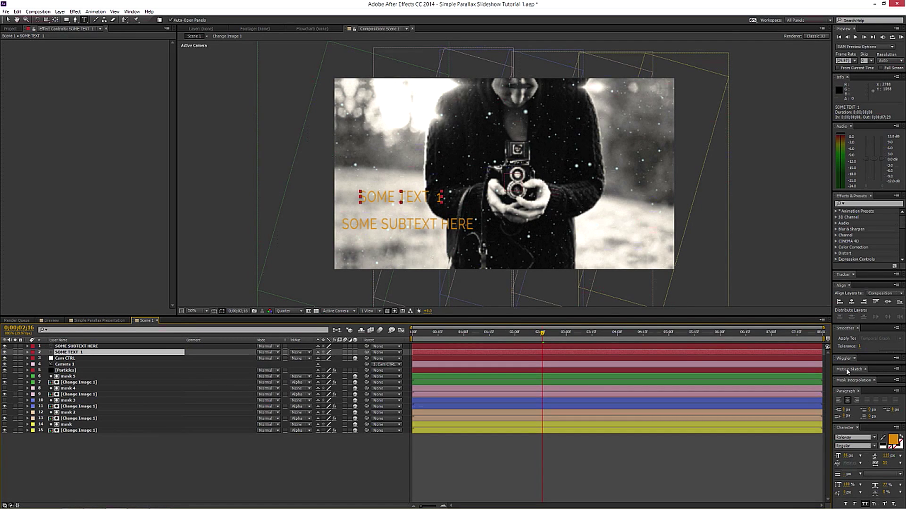
{"action": "left_click", "coordinate": [874, 446]}
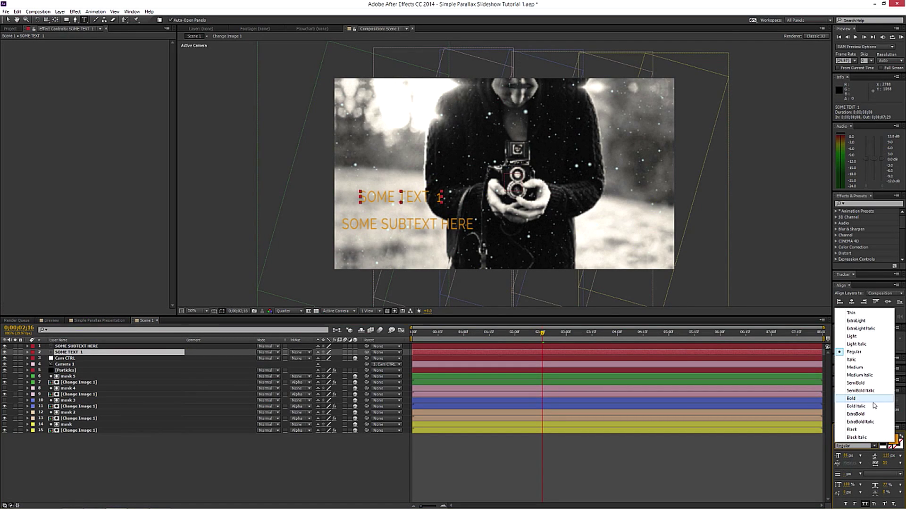
{"action": "left_click", "coordinate": [862, 431]}
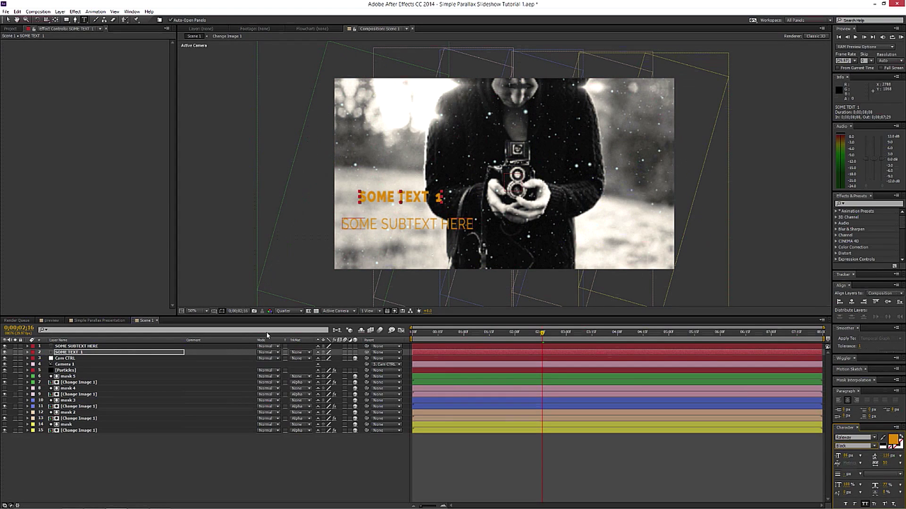
{"action": "left_click", "coordinate": [66, 346]}
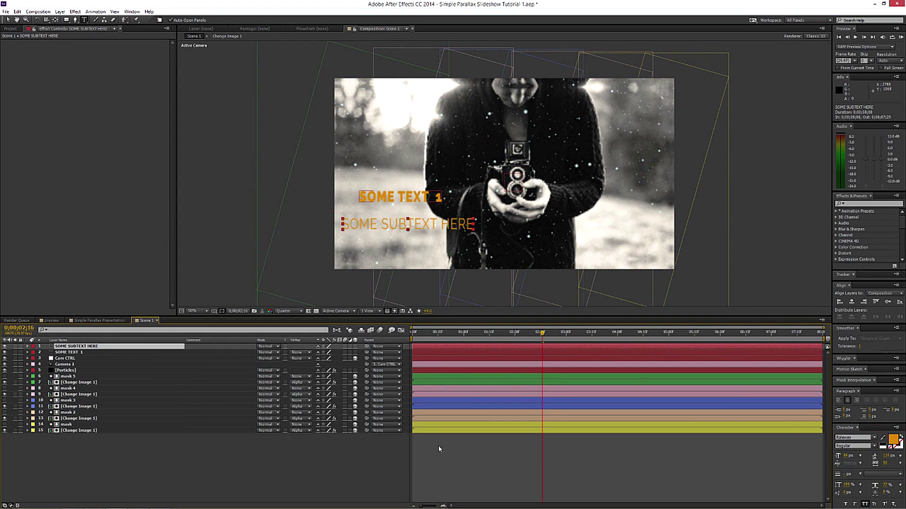
{"action": "left_click", "coordinate": [868, 446]}
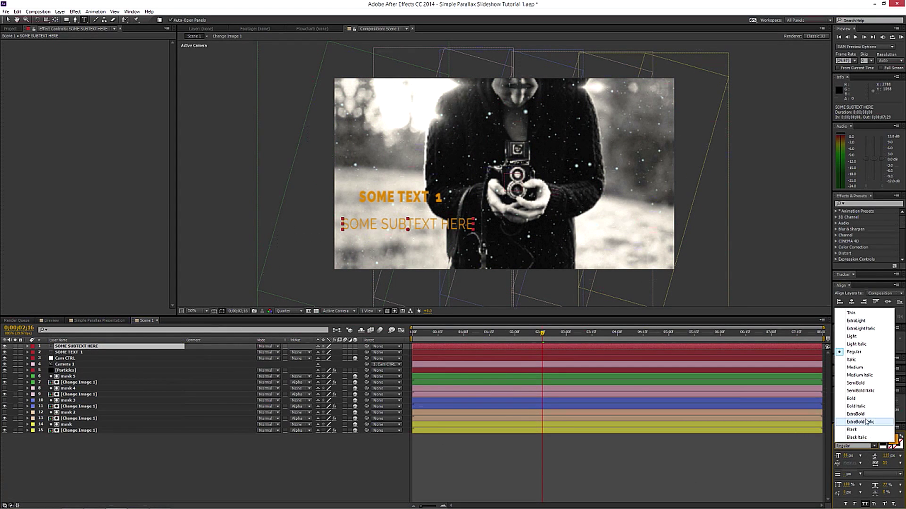
{"action": "left_click", "coordinate": [850, 403]}
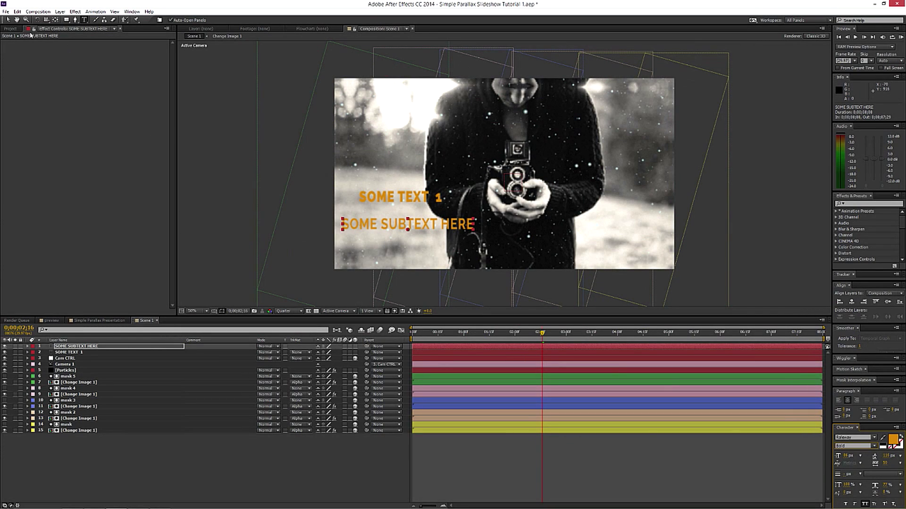
Make both text layers 3D and enable motion blur on them
{"action": "left_click", "coordinate": [8, 19]}
{"action": "left_click", "coordinate": [71, 352], "text": "shift"}
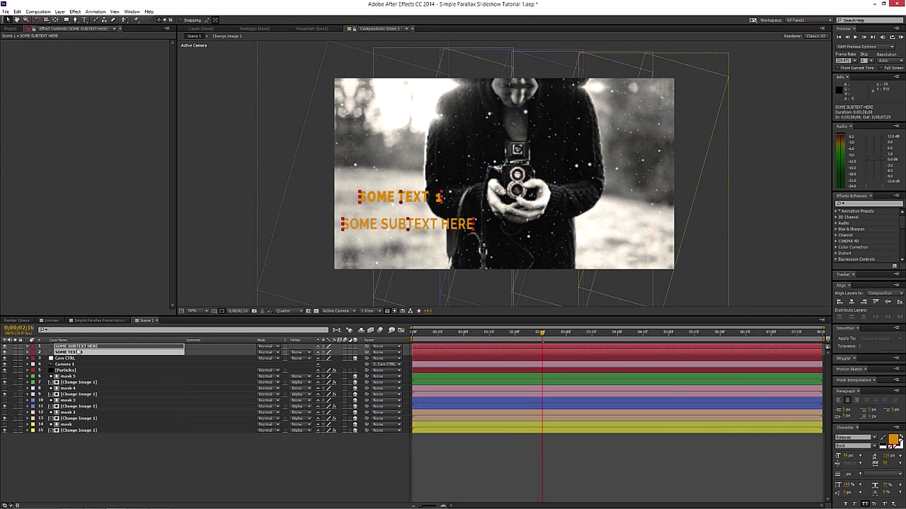
{"action": "left_click", "coordinate": [355, 352]}
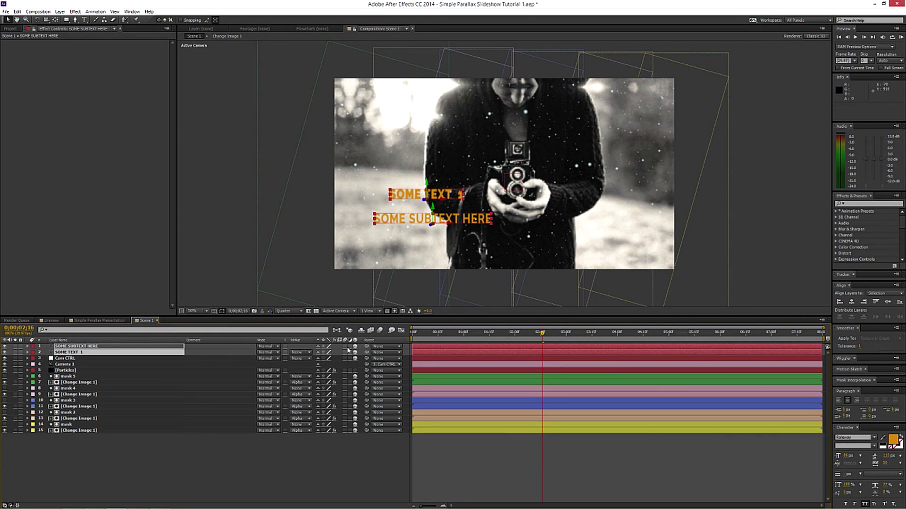
{"action": "left_click", "coordinate": [345, 346]}
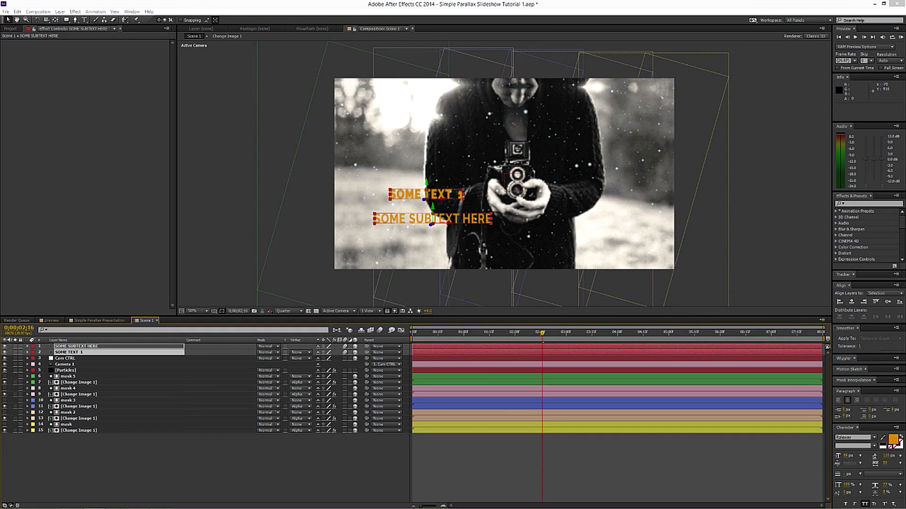
Switch to two horizontal views and move the "SOME TEXT 1" layer sideways in the Top view, over the photographer's hands
{"action": "left_click", "coordinate": [369, 311]}
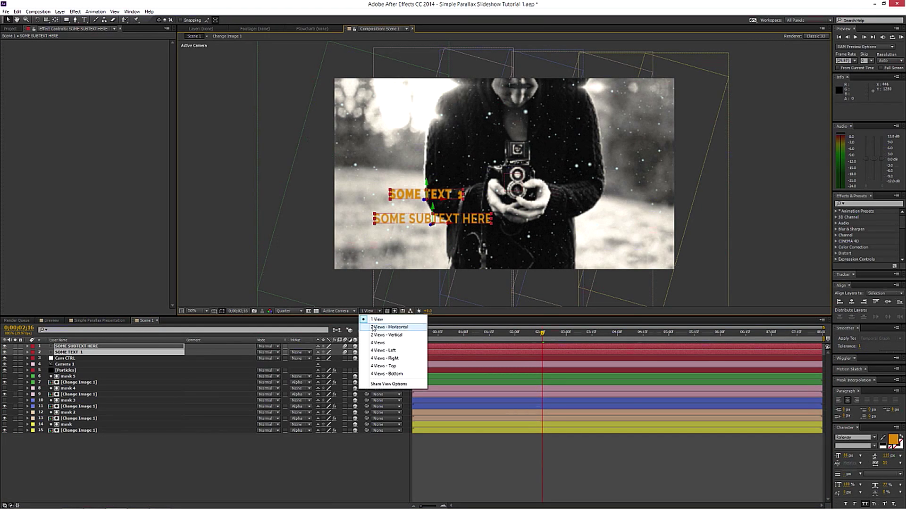
{"action": "left_click", "coordinate": [383, 327]}
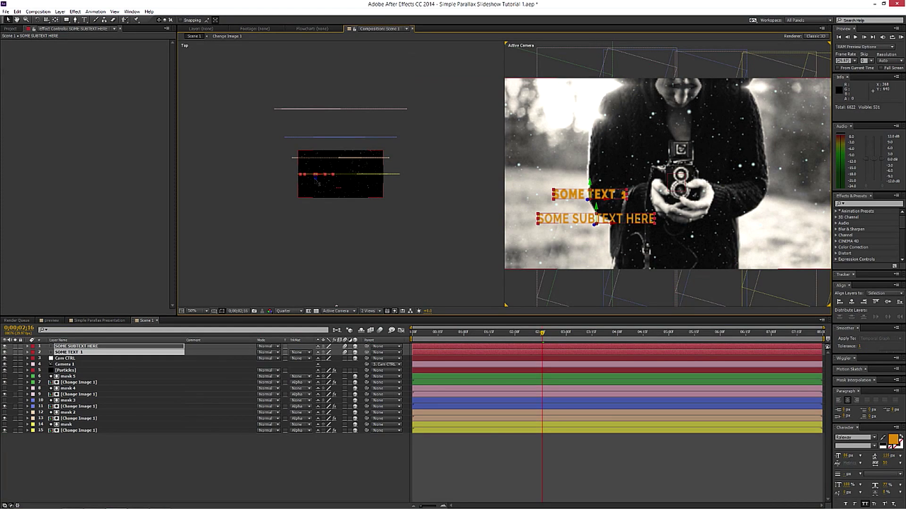
{"action": "left_click", "coordinate": [71, 353]}
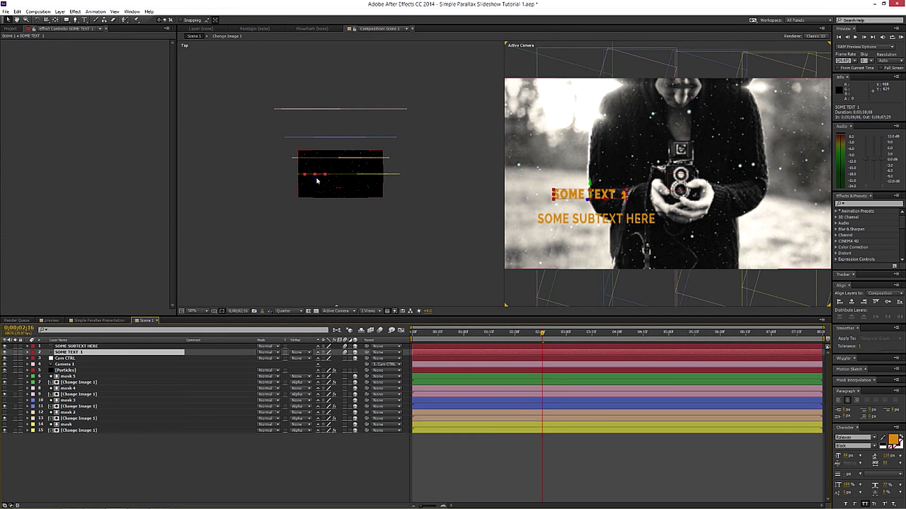
{"action": "left_click", "coordinate": [70, 431]}
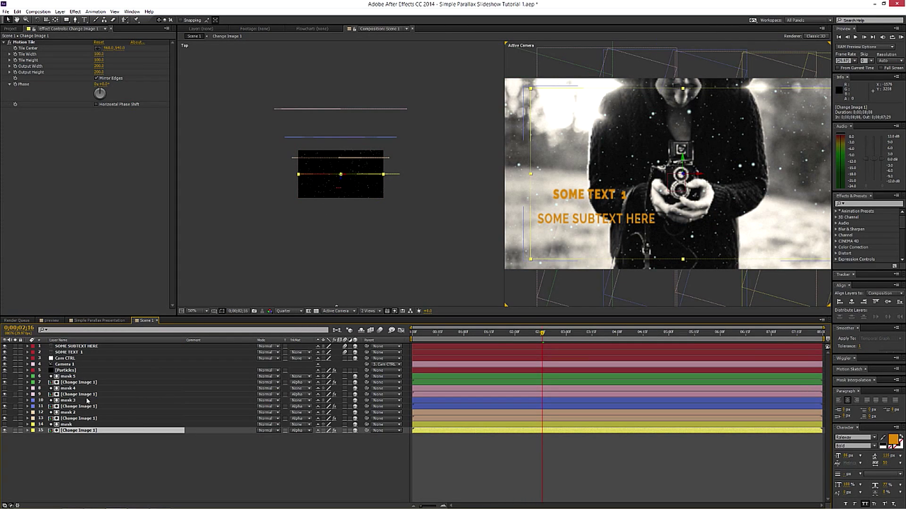
{"action": "left_click", "coordinate": [76, 352]}
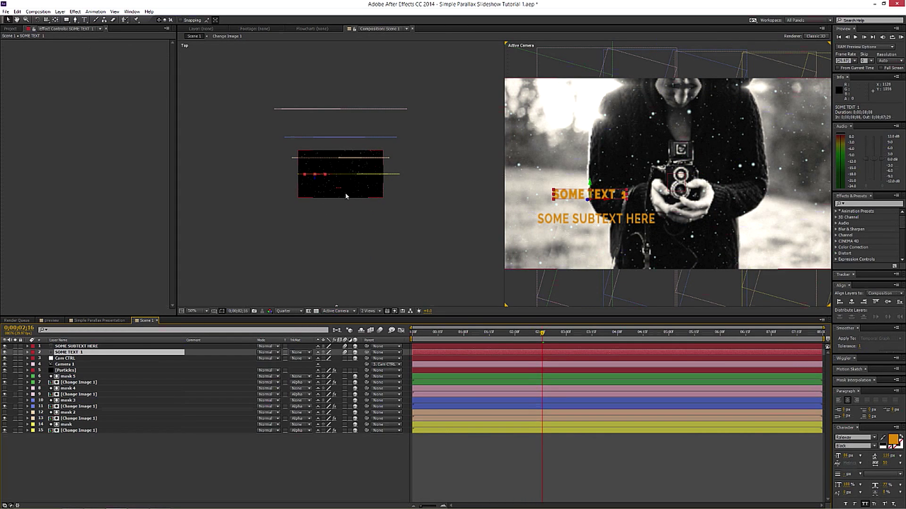
{"action": "left_click_drag", "start_coordinate": [317, 178], "coordinate": [317, 178]}
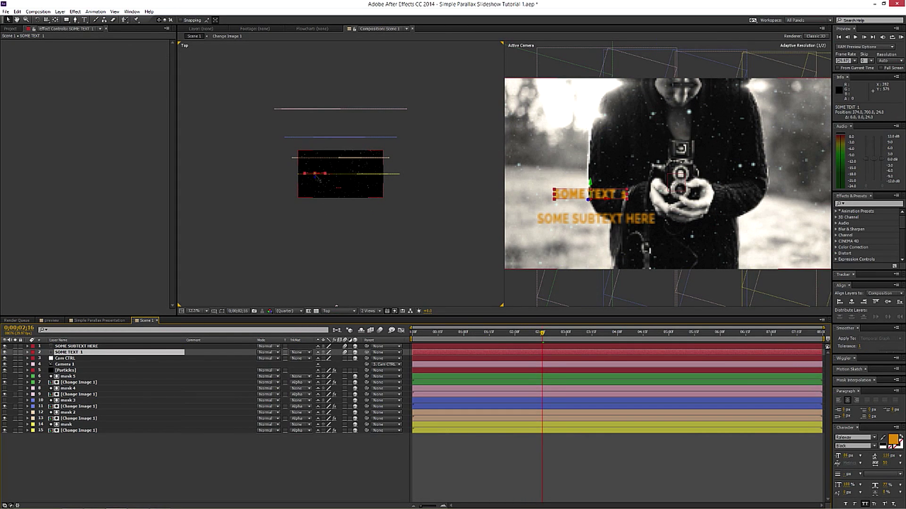
{"action": "left_click_drag", "start_coordinate": [320, 176], "coordinate": [349, 176]}
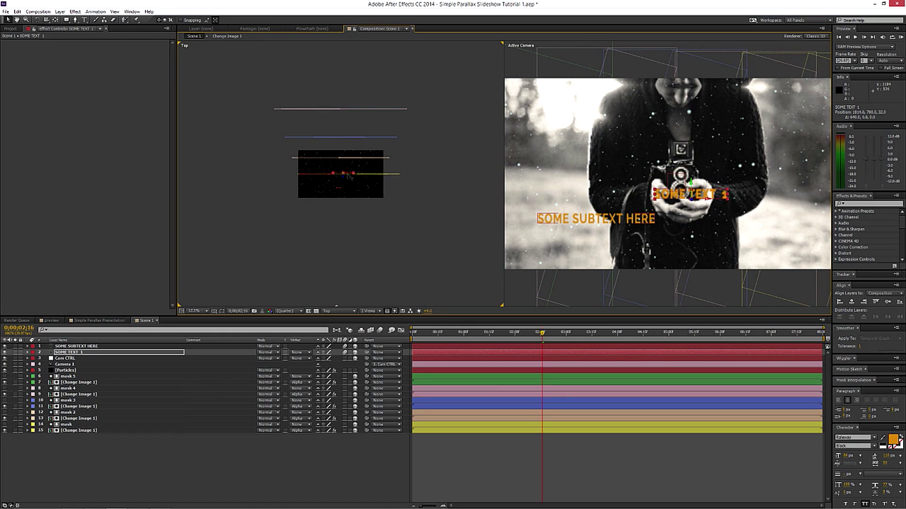
Move both text layers together below the Particles layer in the layer stack
{"action": "left_click", "coordinate": [72, 346]}
{"action": "left_click", "coordinate": [71, 352], "text": "shift"}
{"action": "mouse_move", "coordinate": [76, 352]}
{"action": "left_mouse_down"}
{"action": "mouse_move", "coordinate": [86, 370]}
{"action": "mouse_move", "coordinate": [66, 367]}
{"action": "left_mouse_up"}
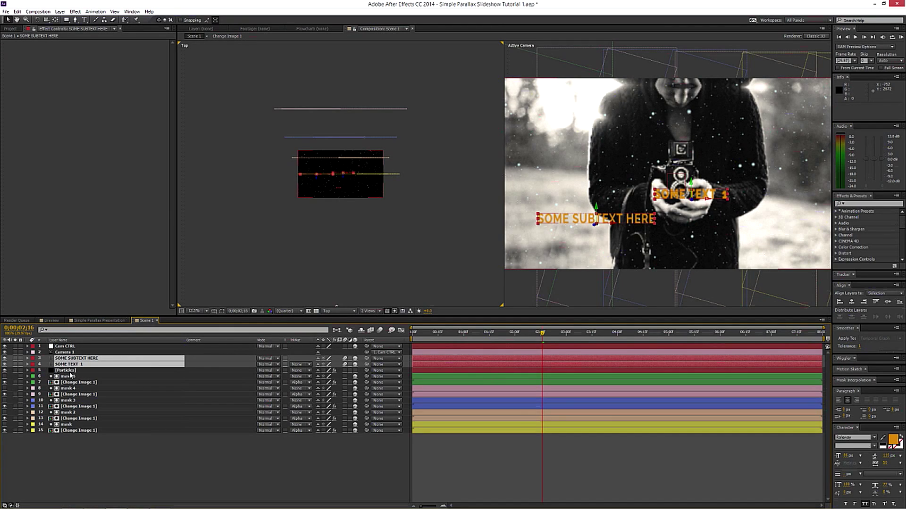
{"action": "left_click_drag", "start_coordinate": [78, 365], "coordinate": [78, 376]}
{"action": "left_click", "coordinate": [70, 359]}
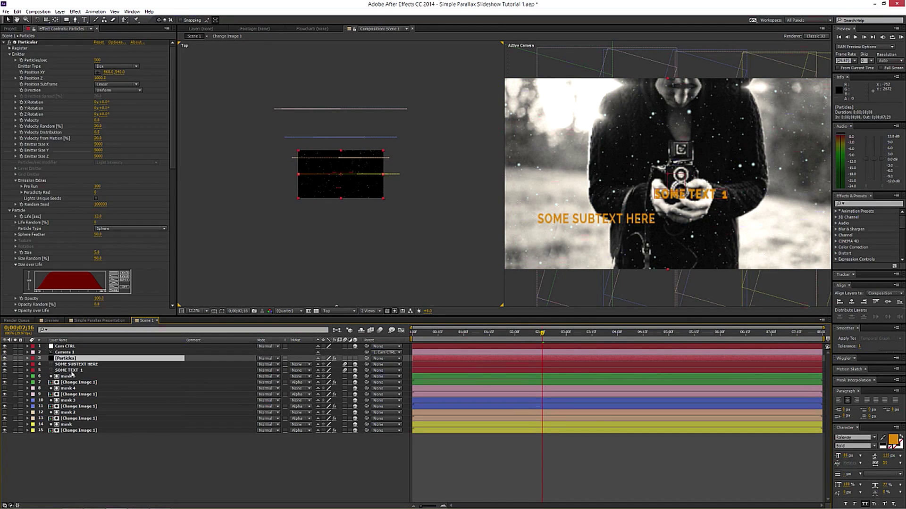
Push the "SOME TEXT 1" layer back in depth to about Z 424 and shift it slightly left over the photographer's hands
{"action": "left_click", "coordinate": [71, 370]}
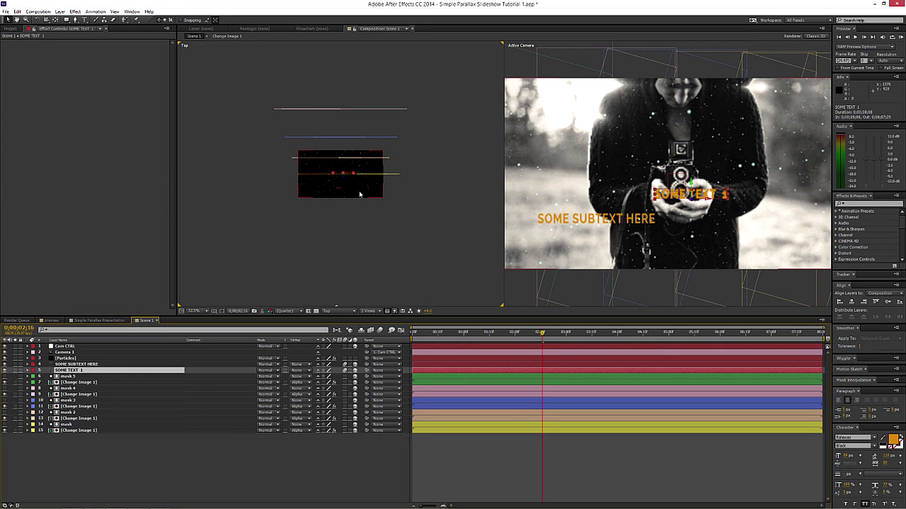
{"action": "mouse_move", "coordinate": [351, 176]}
{"action": "left_mouse_down"}
{"action": "mouse_move", "coordinate": [364, 176]}
{"action": "mouse_move", "coordinate": [339, 178]}
{"action": "mouse_move", "coordinate": [347, 161]}
{"action": "left_mouse_up"}
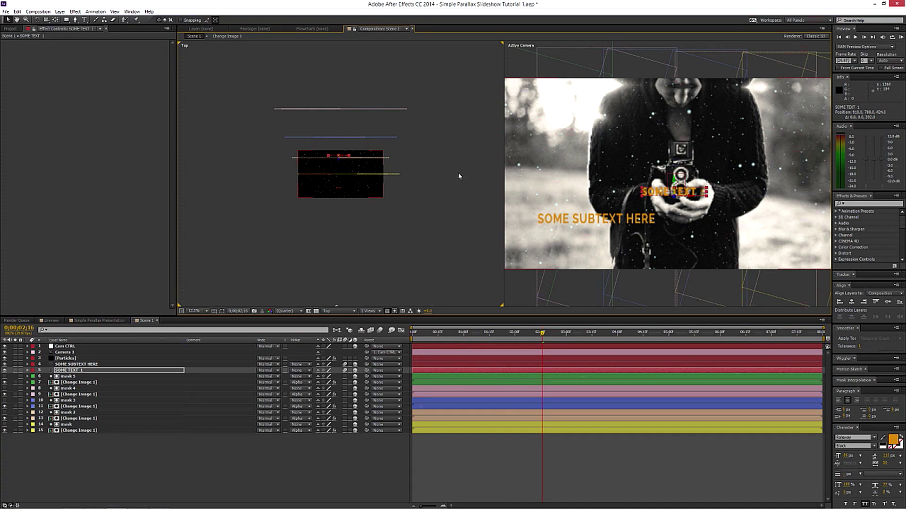
{"action": "left_click", "coordinate": [697, 199]}
{"action": "mouse_move", "coordinate": [698, 201]}
{"action": "left_mouse_down"}
{"action": "mouse_move", "coordinate": [687, 197]}
{"action": "mouse_move", "coordinate": [708, 193]}
{"action": "mouse_move", "coordinate": [658, 197]}
{"action": "mouse_move", "coordinate": [703, 200]}
{"action": "mouse_move", "coordinate": [692, 199]}
{"action": "left_mouse_up"}
{"action": "left_click_drag", "start_coordinate": [698, 200], "coordinate": [671, 204]}
Push the "SOME SUBTEXT HERE" layer back in depth to about Z 800 and shift it right to about X 574
{"action": "left_click", "coordinate": [75, 364]}
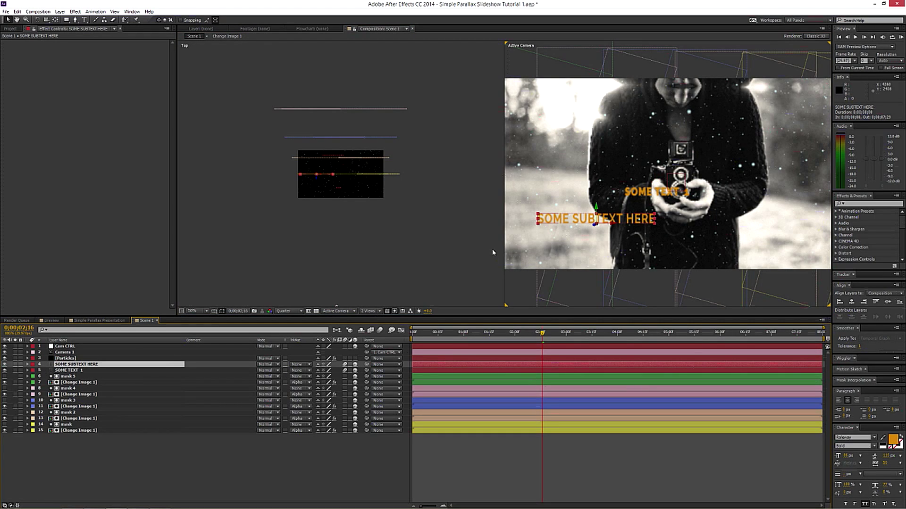
{"action": "left_click_drag", "start_coordinate": [318, 181], "coordinate": [320, 146]}
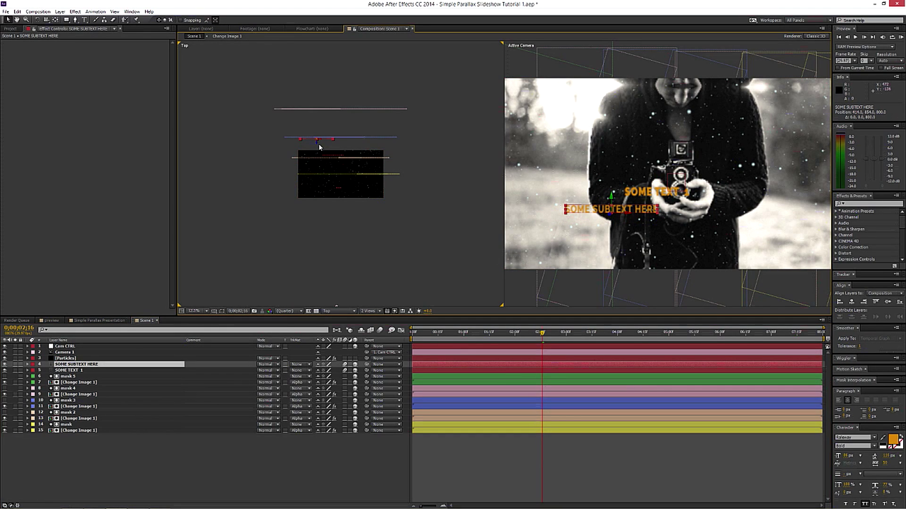
{"action": "mouse_move", "coordinate": [322, 142]}
{"action": "left_mouse_down"}
{"action": "mouse_move", "coordinate": [338, 146]}
{"action": "mouse_move", "coordinate": [329, 145]}
{"action": "left_mouse_up"}
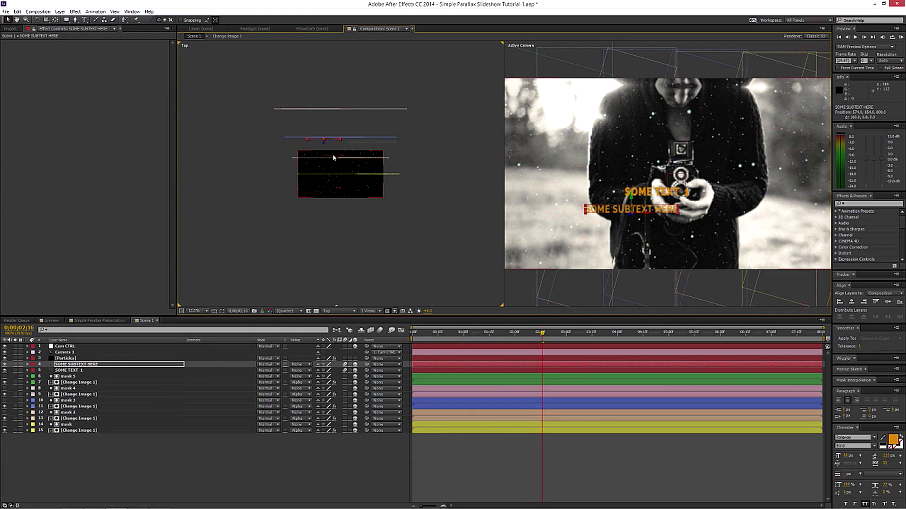
{"action": "left_click", "coordinate": [72, 365]}
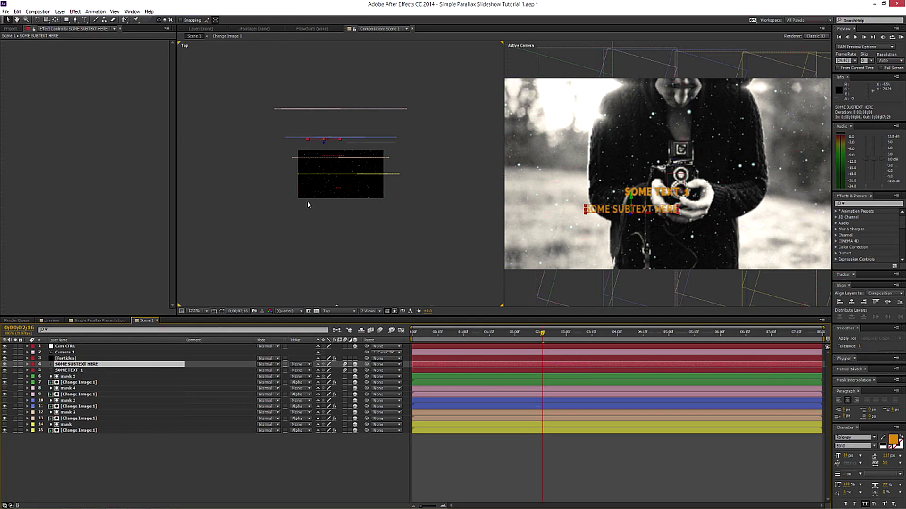
Return to a single camera view and, at 0;00;05;21, move both text layers together about 102 px to the right
{"action": "left_click_drag", "start_coordinate": [429, 333], "coordinate": [521, 364]}
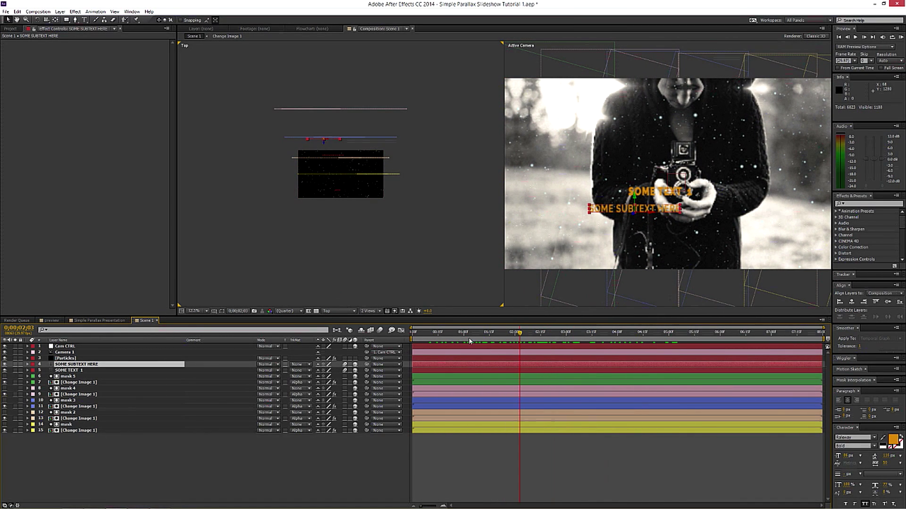
{"action": "left_click", "coordinate": [371, 311]}
{"action": "left_click", "coordinate": [392, 318]}
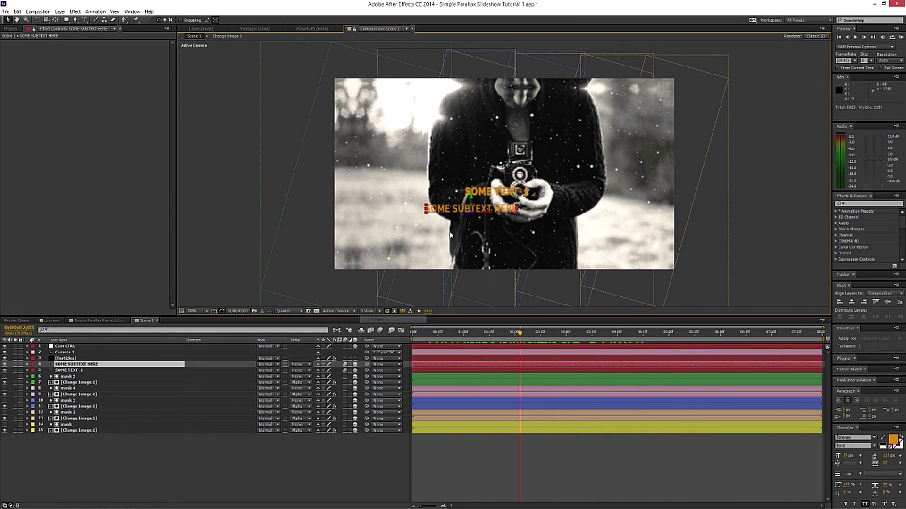
{"action": "left_click_drag", "start_coordinate": [433, 333], "coordinate": [705, 354]}
{"action": "left_click", "coordinate": [65, 371], "text": "shift"}
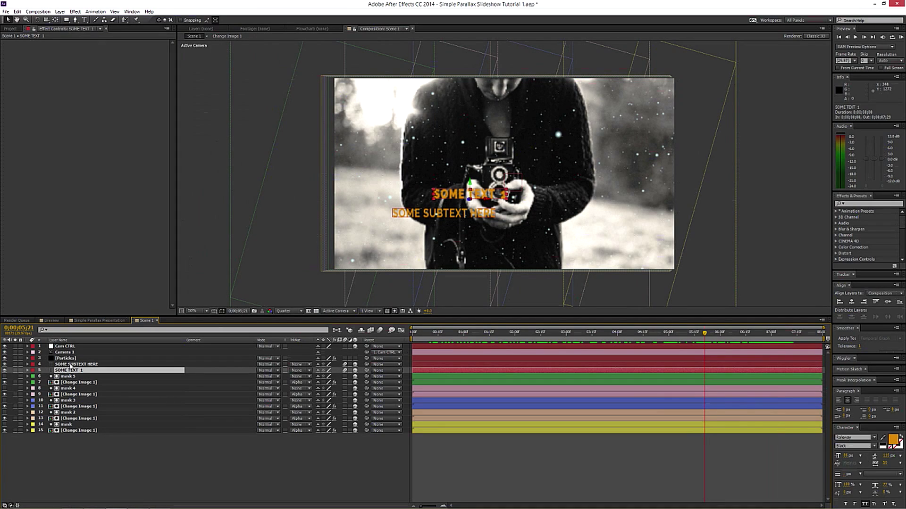
{"action": "left_click_drag", "start_coordinate": [485, 203], "coordinate": [499, 204]}
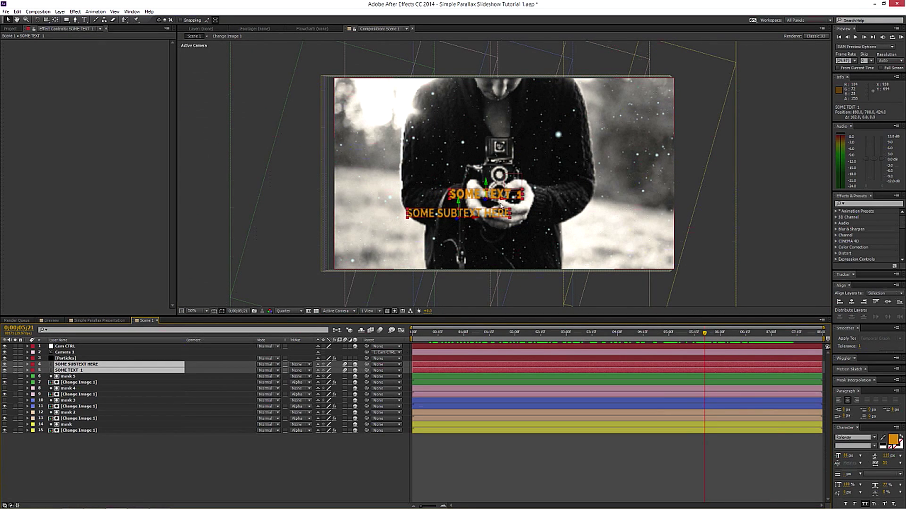
At 0;00;06;03, nudge both text layers a little further right, and shift "SOME TEXT 1" slightly back left above the subtext
{"action": "left_click", "coordinate": [709, 333]}
{"action": "mouse_move", "coordinate": [712, 336]}
{"action": "left_mouse_down"}
{"action": "mouse_move", "coordinate": [791, 339]}
{"action": "mouse_move", "coordinate": [725, 338]}
{"action": "left_mouse_up"}
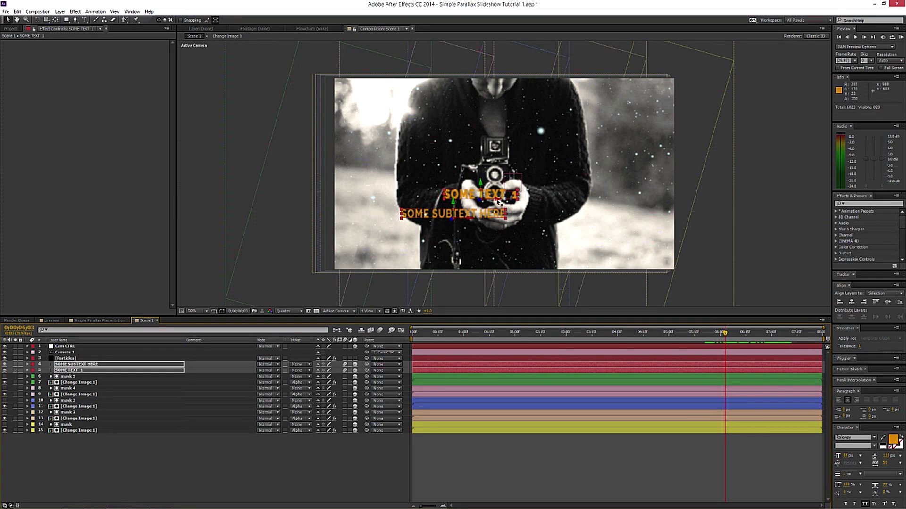
{"action": "left_click_drag", "start_coordinate": [497, 200], "coordinate": [502, 200]}
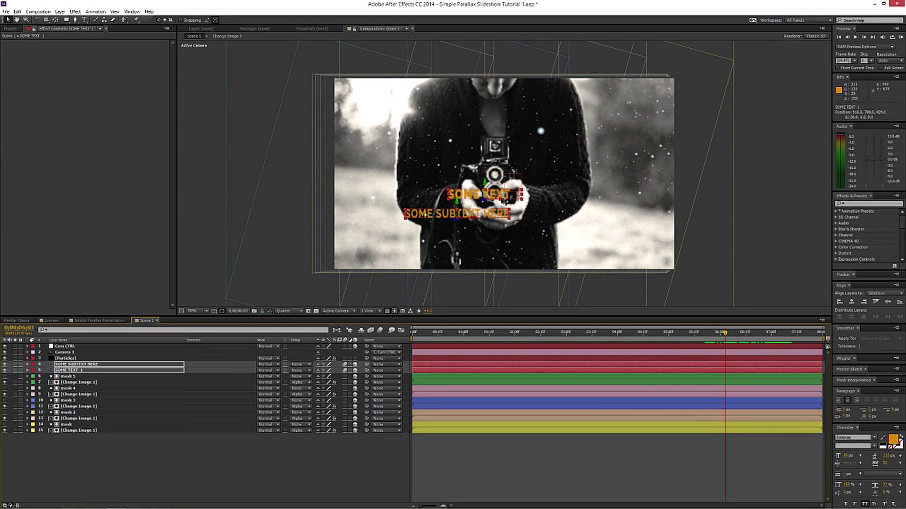
{"action": "left_click_drag", "start_coordinate": [502, 205], "coordinate": [504, 204]}
{"action": "left_click", "coordinate": [77, 371]}
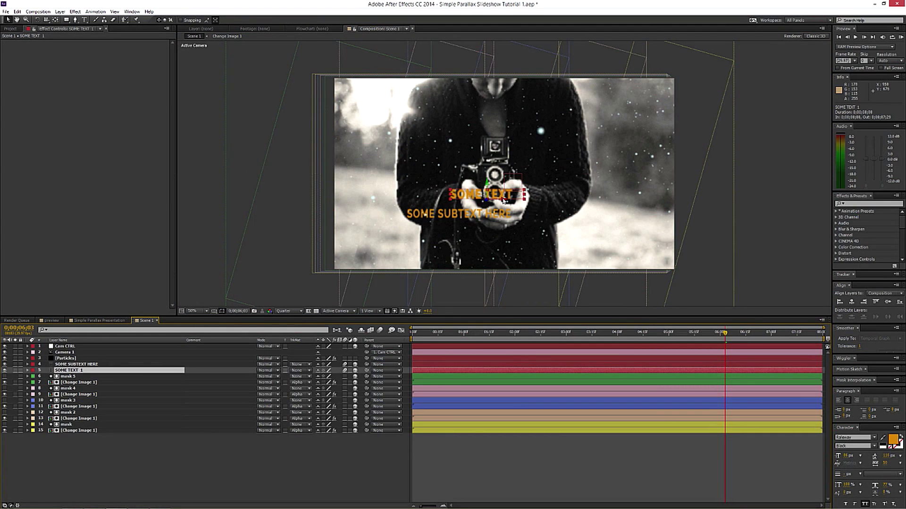
{"action": "left_click_drag", "start_coordinate": [503, 202], "coordinate": [496, 201]}
Play a RAM preview of Scene 1 and inspect the text layers' depth placement from the Top view
{"action": "left_click_drag", "start_coordinate": [725, 334], "coordinate": [773, 338]}
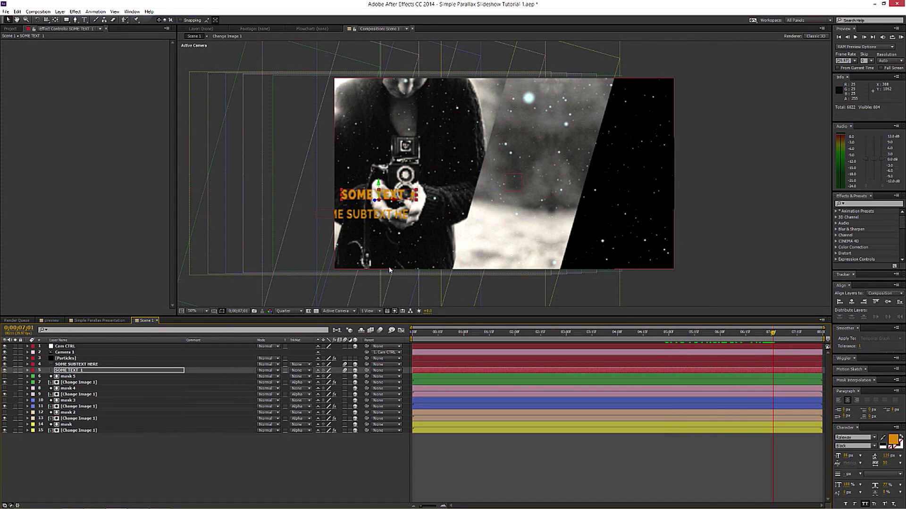
{"action": "key", "text": "KP_0"}
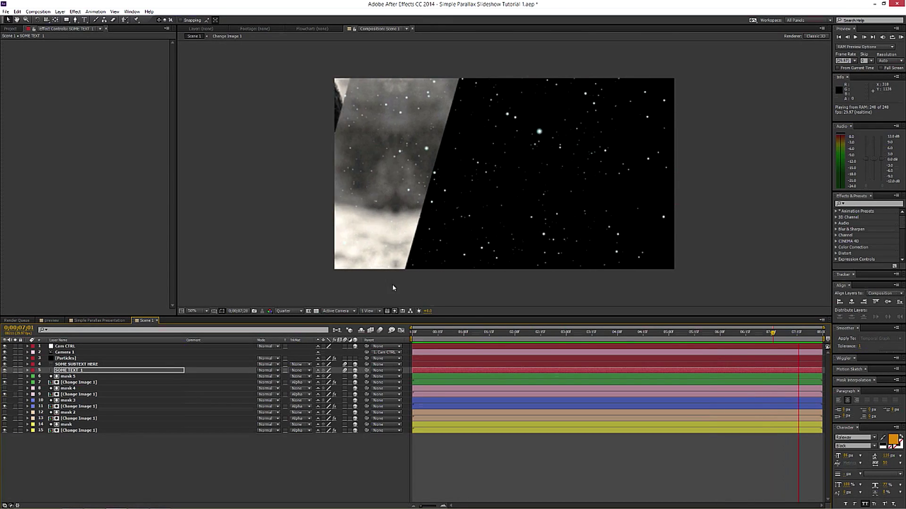
{"action": "key", "text": "space"}
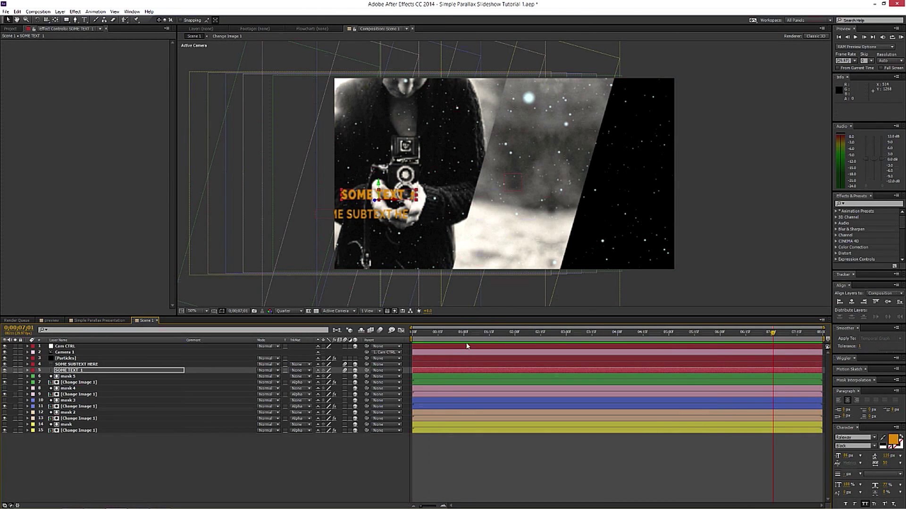
{"action": "left_click_drag", "start_coordinate": [474, 335], "coordinate": [577, 333]}
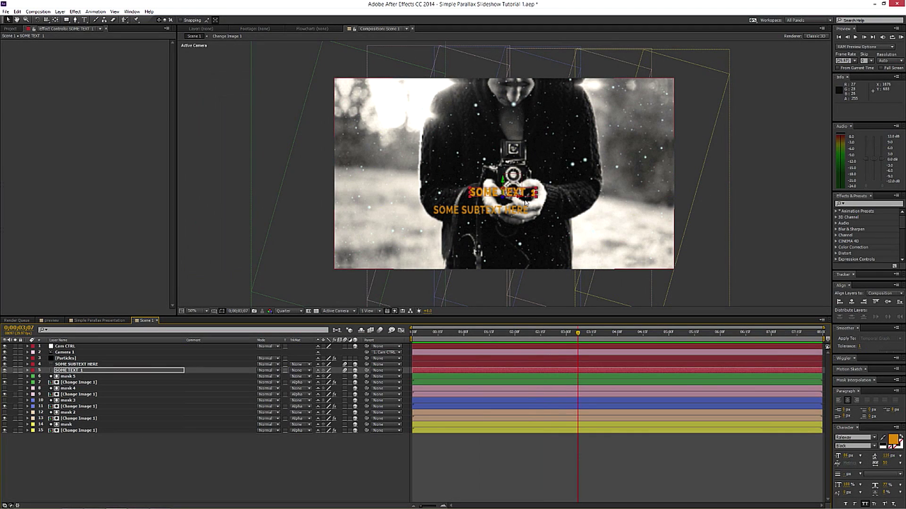
{"action": "left_click", "coordinate": [369, 311]}
{"action": "left_click", "coordinate": [377, 326]}
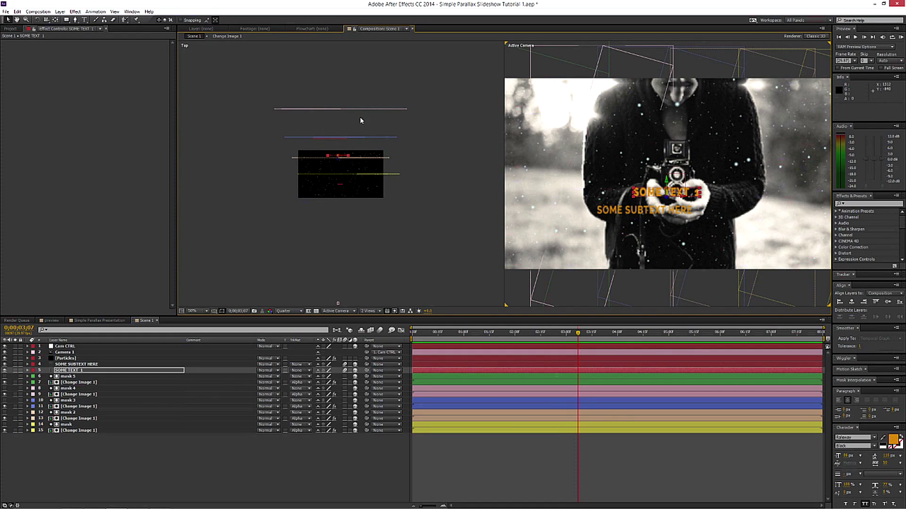
{"action": "scroll", "coordinate": [348, 145], "scroll_direction": "down", "scroll_amount": 3}
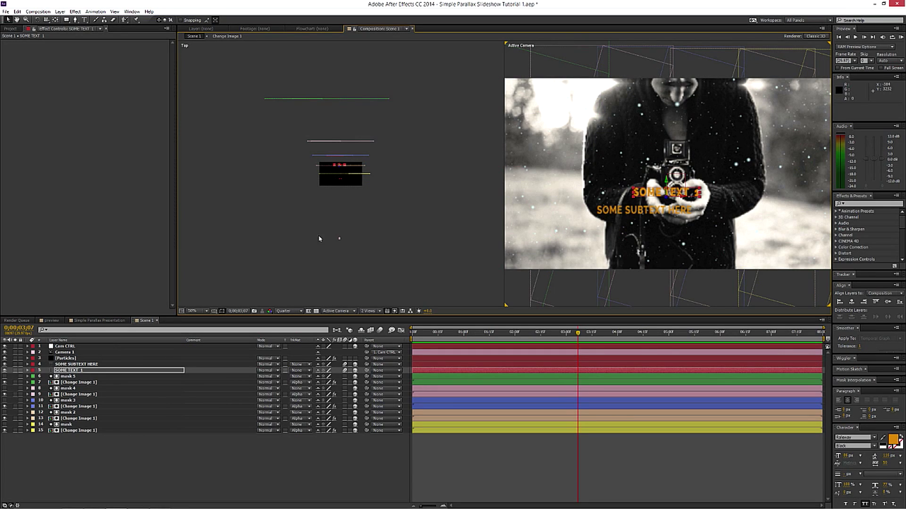
{"action": "left_click", "coordinate": [364, 311]}
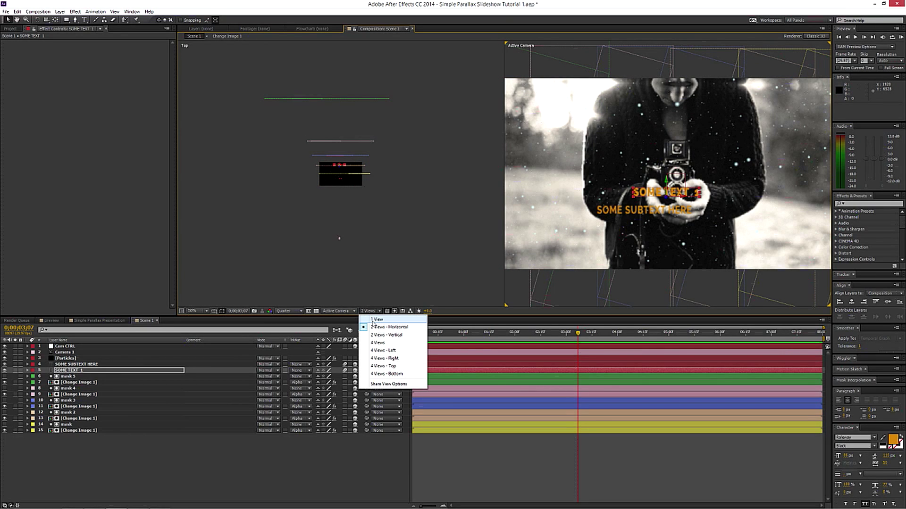
{"action": "left_click", "coordinate": [415, 320]}
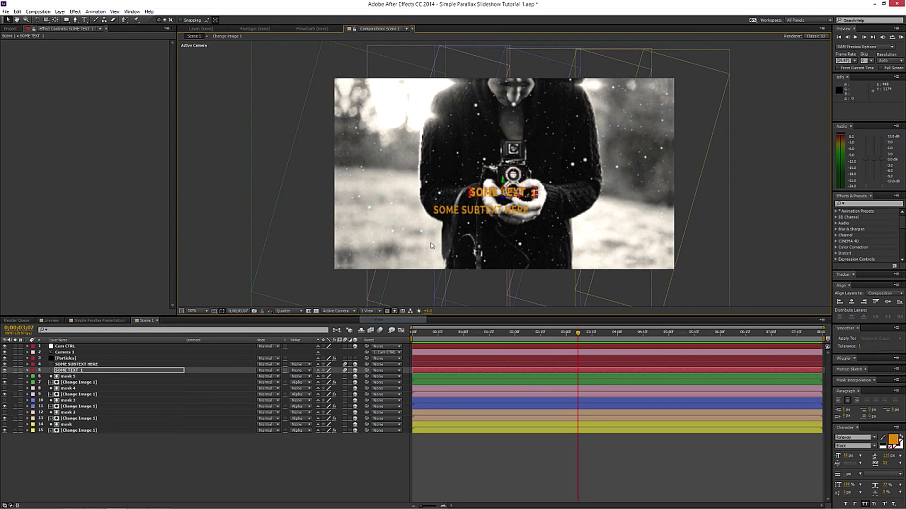
In the two-view layout, push "SOME SUBTEXT HERE" back to about Z 1344, move it left to about X 140, and check its motion
{"action": "left_click_drag", "start_coordinate": [424, 335], "coordinate": [553, 345]}
{"action": "left_click", "coordinate": [368, 311]}
{"action": "left_click", "coordinate": [378, 324]}
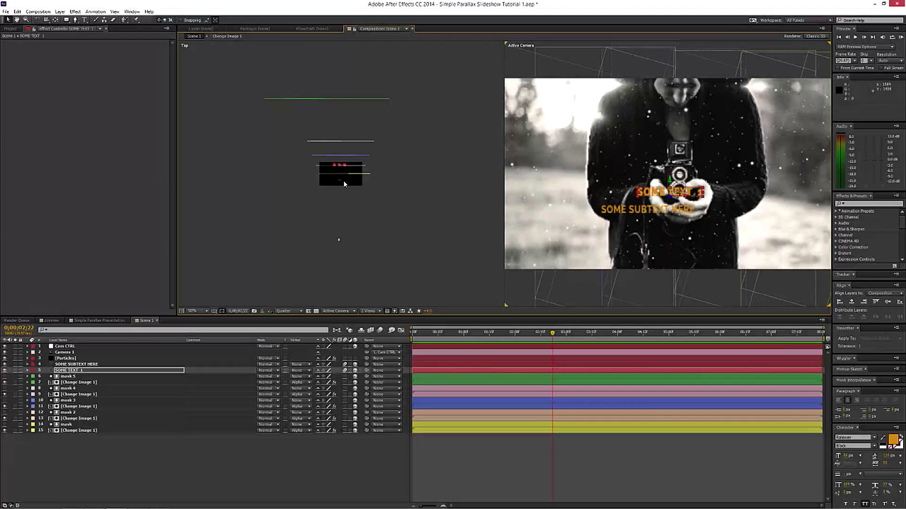
{"action": "left_click", "coordinate": [74, 364]}
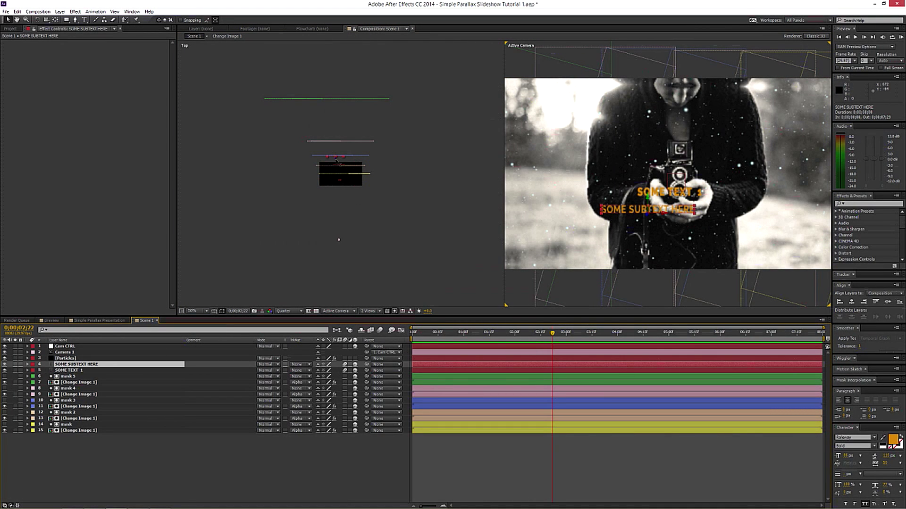
{"action": "left_click_drag", "start_coordinate": [337, 160], "coordinate": [340, 149]}
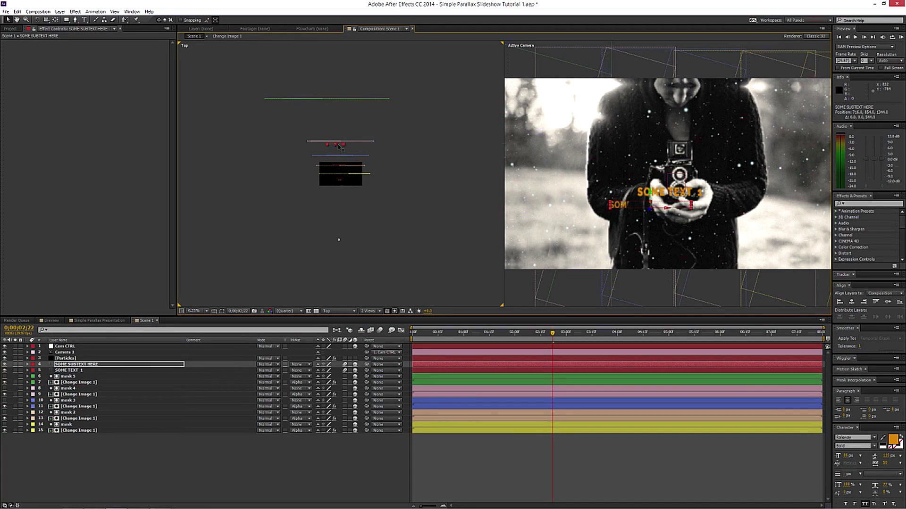
{"action": "left_click_drag", "start_coordinate": [319, 150], "coordinate": [325, 151]}
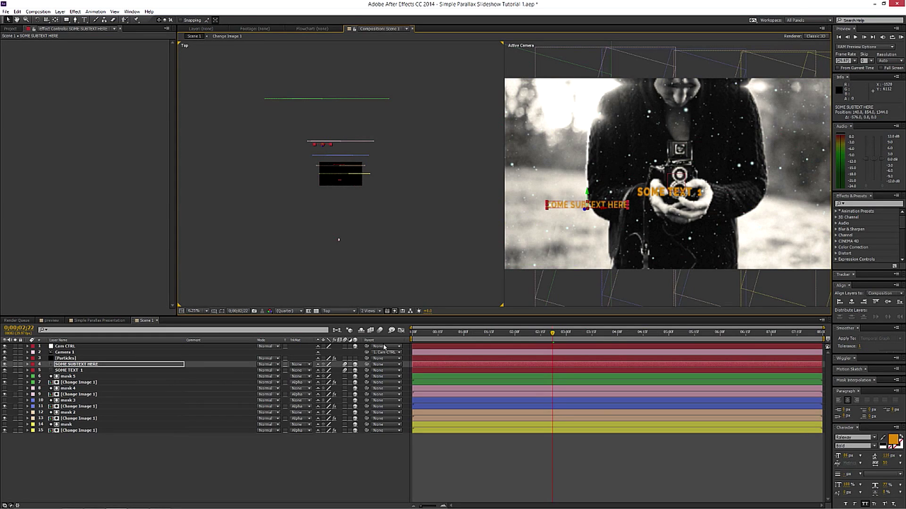
{"action": "left_click_drag", "start_coordinate": [422, 334], "coordinate": [619, 343]}
{"action": "key", "text": "space"}
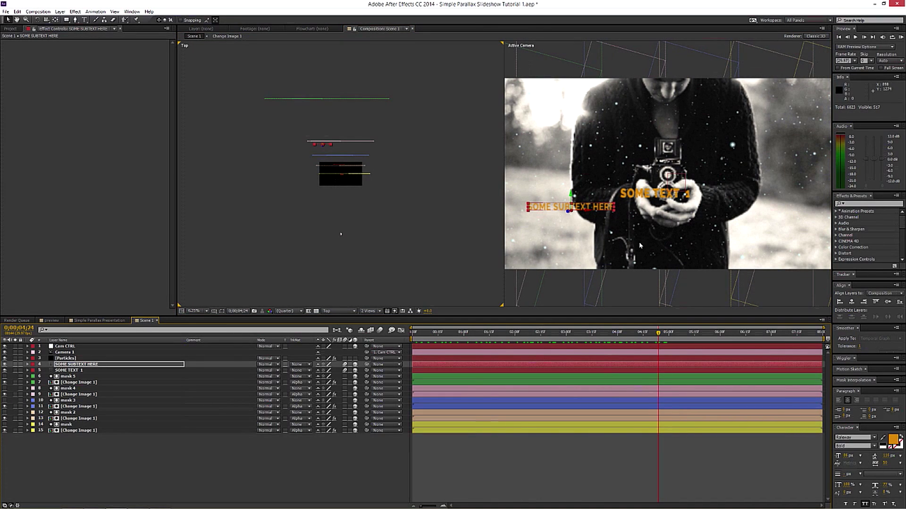
Undo the last move of the "SOME SUBTEXT HERE" layer and scrub through Scene 1 to check its placement
{"action": "left_click_drag", "start_coordinate": [664, 336], "coordinate": [577, 333]}
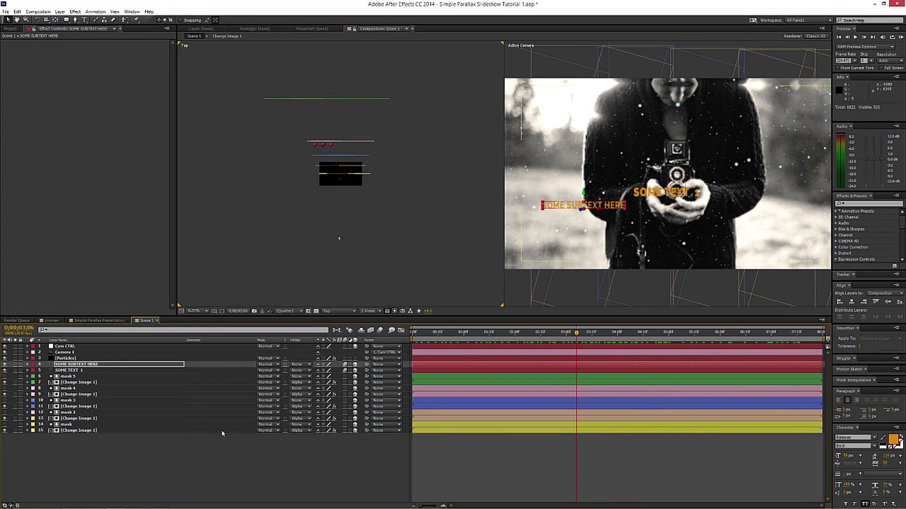
{"action": "key", "text": "ctrl+z"}
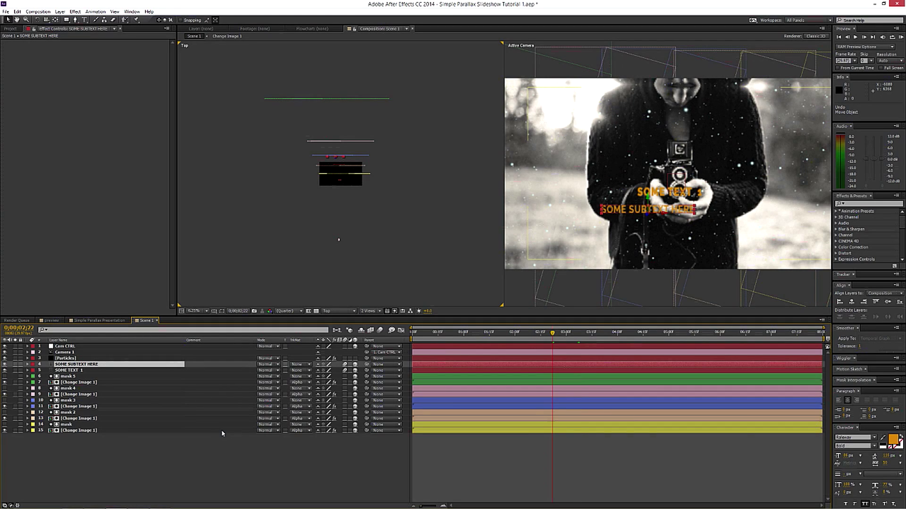
{"action": "left_click_drag", "start_coordinate": [530, 334], "coordinate": [704, 337]}
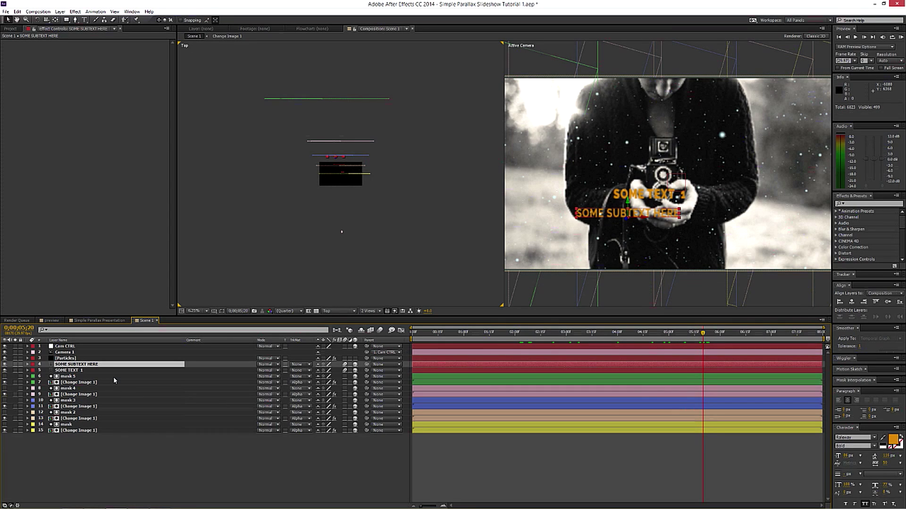
Close the Scene 1 composition and add Scene 1 from the comps folder to the start of the Simple Parallax Presentation timeline
{"action": "left_click", "coordinate": [157, 321]}
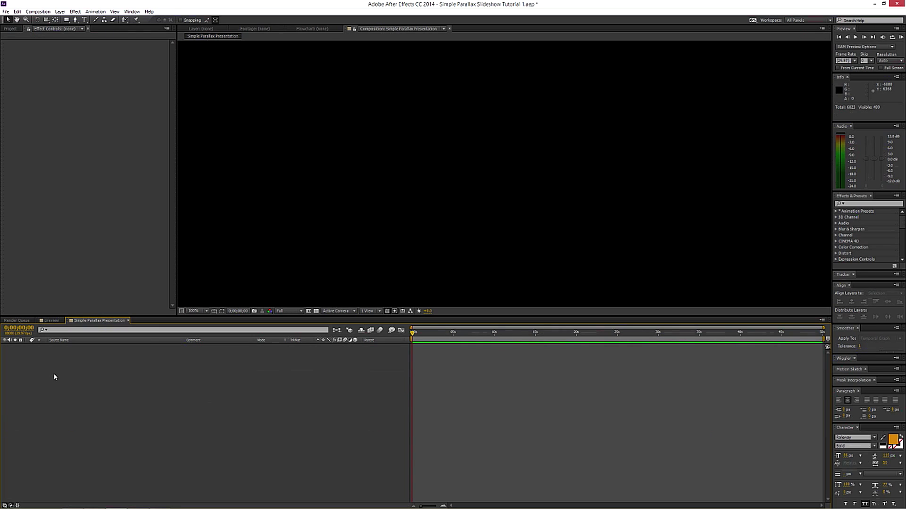
{"action": "left_click", "coordinate": [11, 29]}
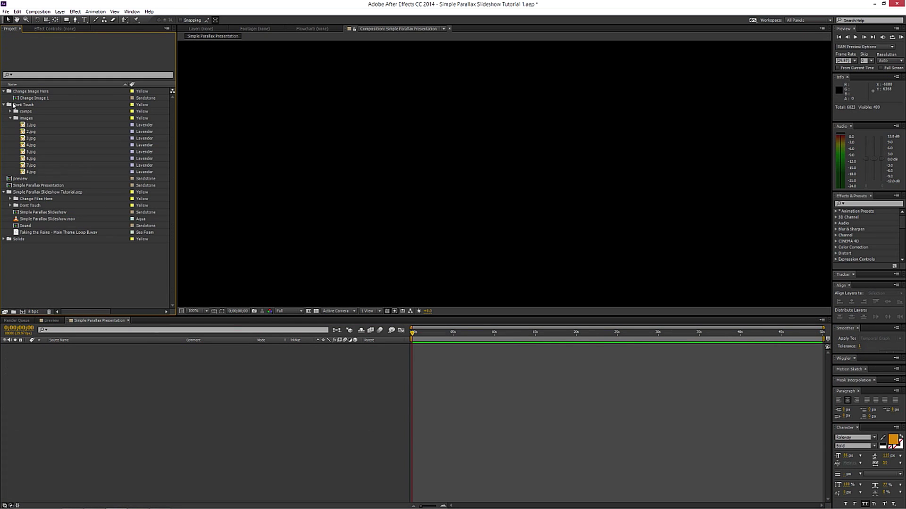
{"action": "left_click", "coordinate": [5, 105]}
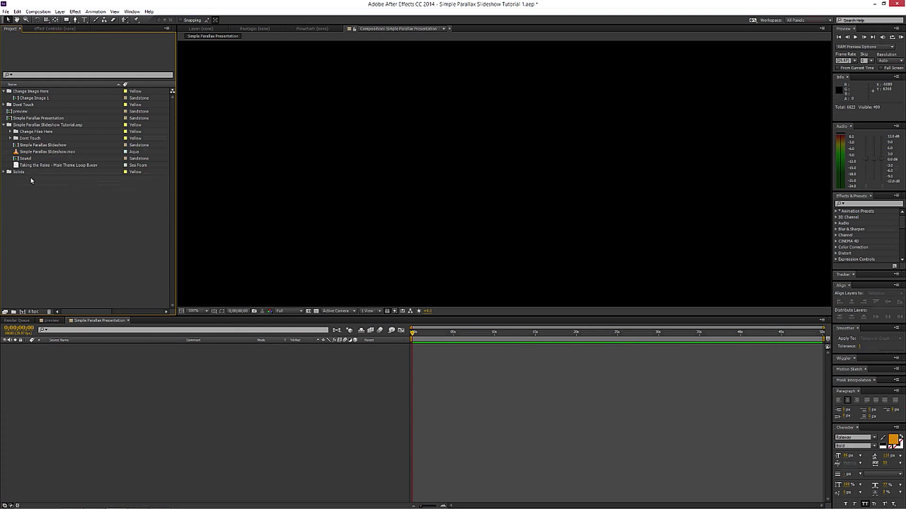
{"action": "left_click", "coordinate": [4, 125]}
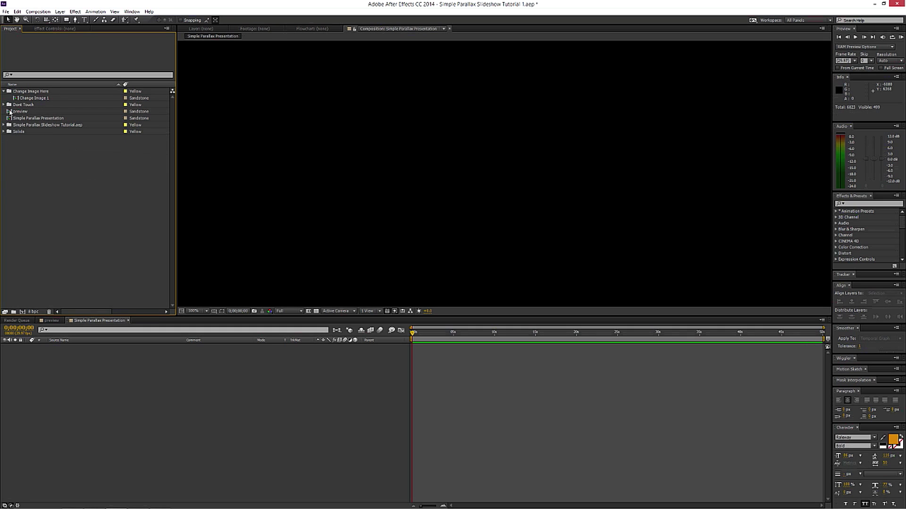
{"action": "left_click", "coordinate": [4, 104]}
{"action": "left_click", "coordinate": [10, 112]}
{"action": "left_click_drag", "start_coordinate": [32, 118], "coordinate": [105, 359]}
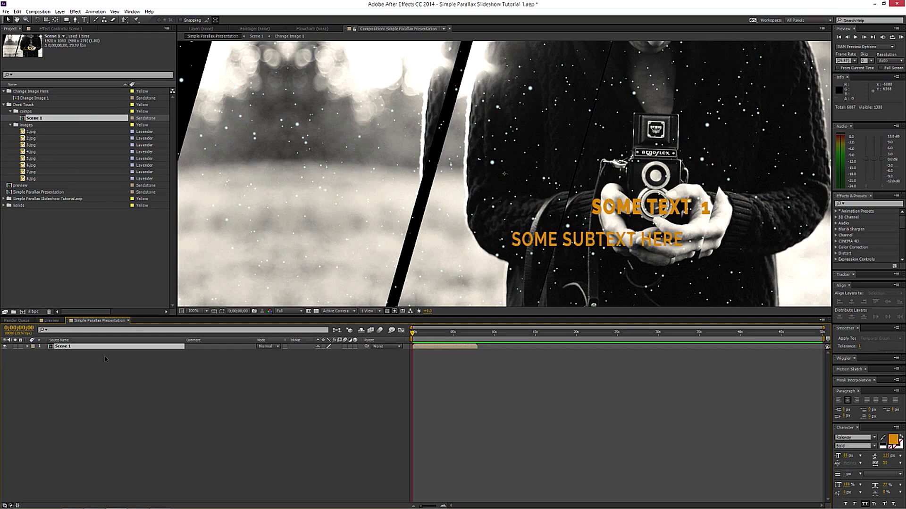
Duplicate the Scene 1 composition seven times in the comps folder of the project
{"action": "left_click", "coordinate": [38, 121]}
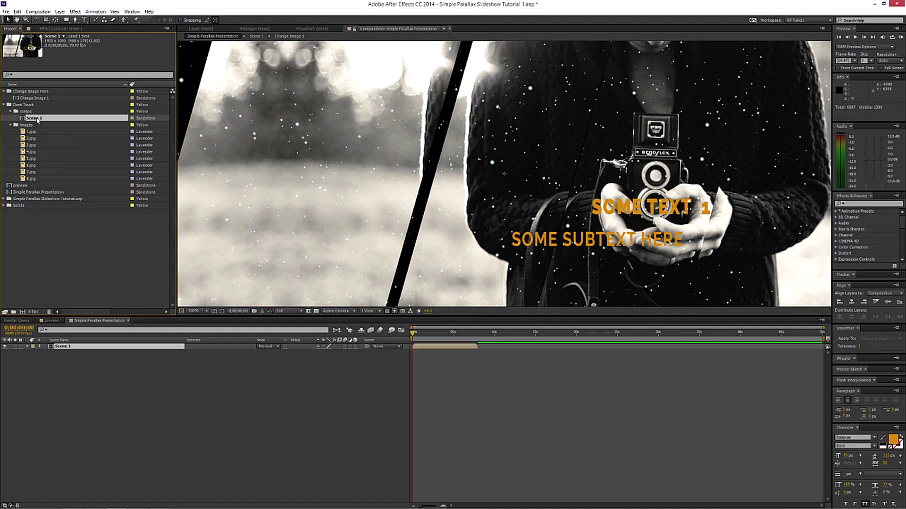
{"action": "key", "text": "ctrl+d"}
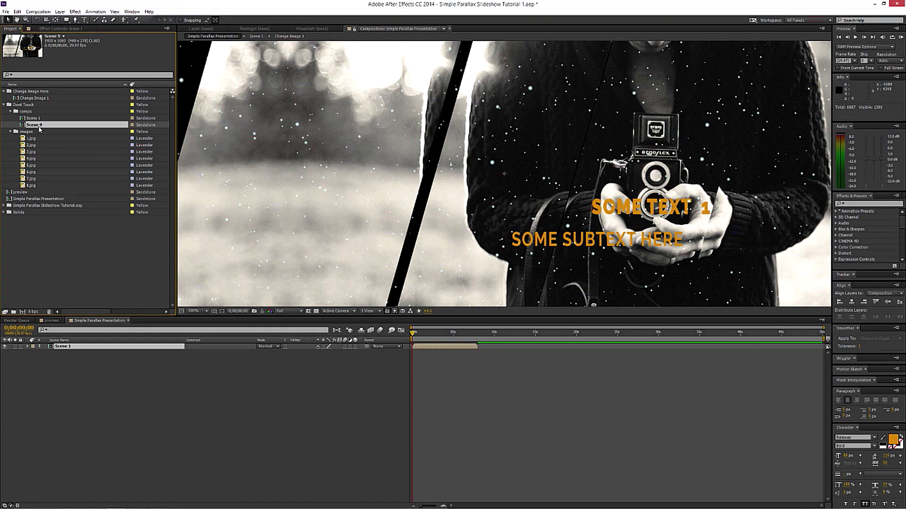
{"action": "key", "text": "ctrl+d"}
{"action": "key", "text": "ctrl+d"}
{"action": "key", "text": "ctrl+d"}
{"action": "key", "text": "ctrl+d"}
{"action": "key", "text": "ctrl+d"}
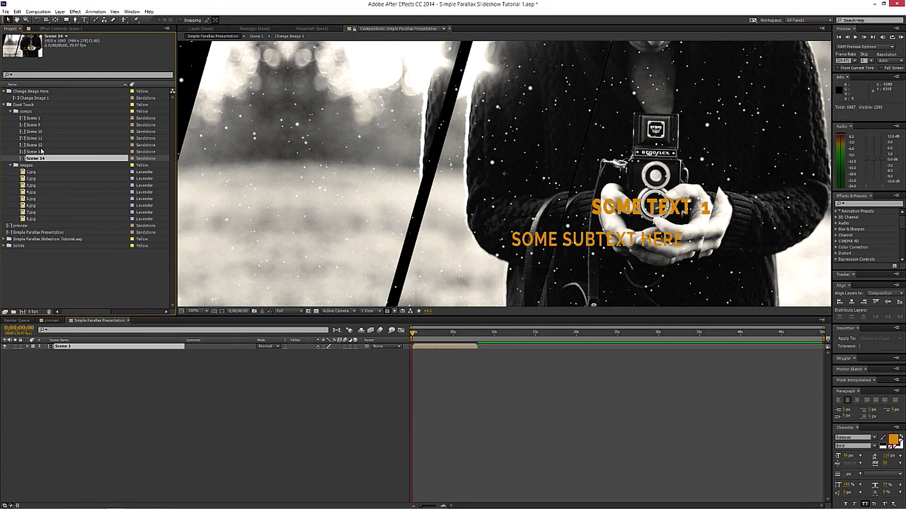
{"action": "key", "text": "ctrl+d"}
Rename the first three duplicated compositions as Scene 2, Scene 3 and Scene 4
{"action": "left_click", "coordinate": [38, 124]}
{"action": "key", "text": "Return"}
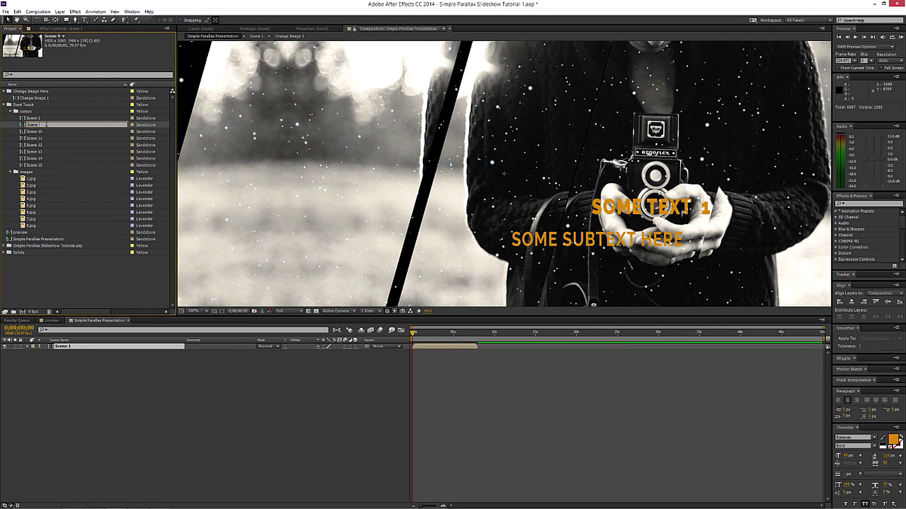
{"action": "key", "text": "Return"}
{"action": "left_click", "coordinate": [46, 131]}
{"action": "key", "text": "Return"}
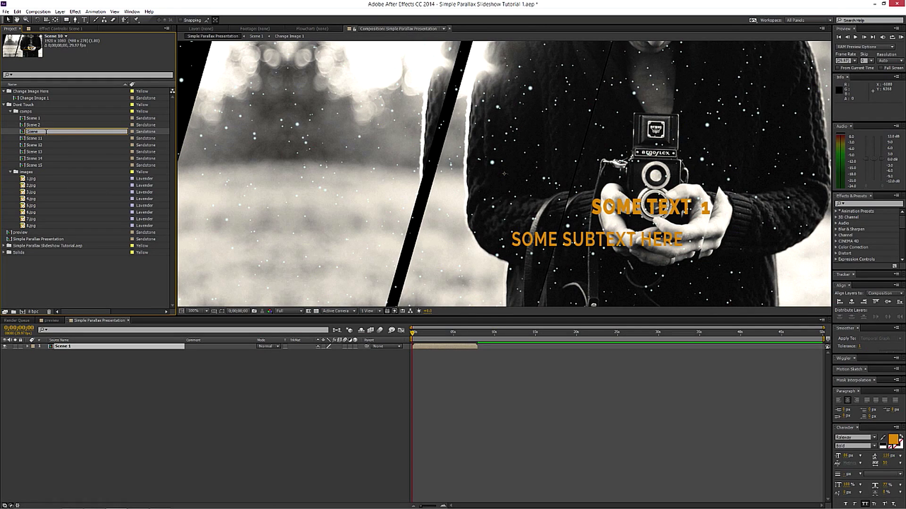
{"action": "type", "text": "Scene 3"}
{"action": "key", "text": "Return"}
{"action": "left_click", "coordinate": [47, 138]}
{"action": "key", "text": "Return"}
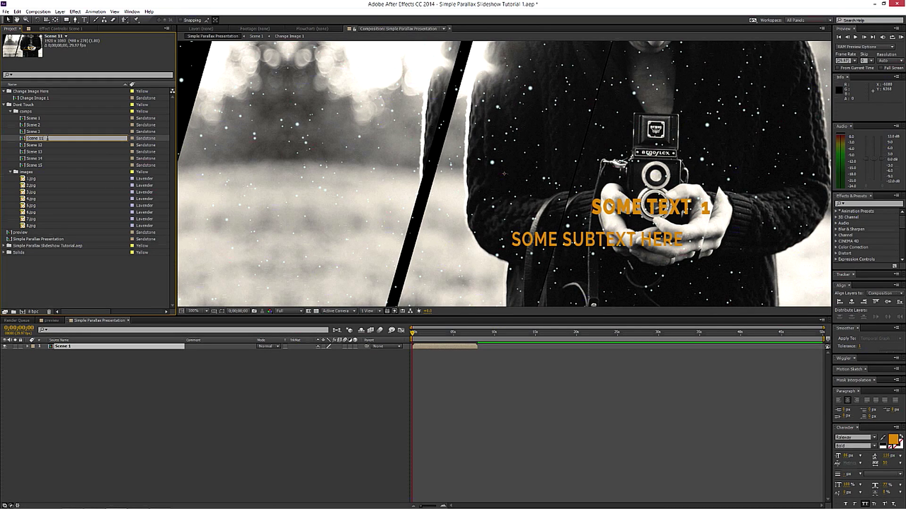
{"action": "key", "text": "Return"}
Rename the fourth and fifth duplicated compositions as Scene 5 and Scene 6
{"action": "left_click", "coordinate": [50, 145]}
{"action": "key", "text": "Return"}
{"action": "type", "text": "Scene"}
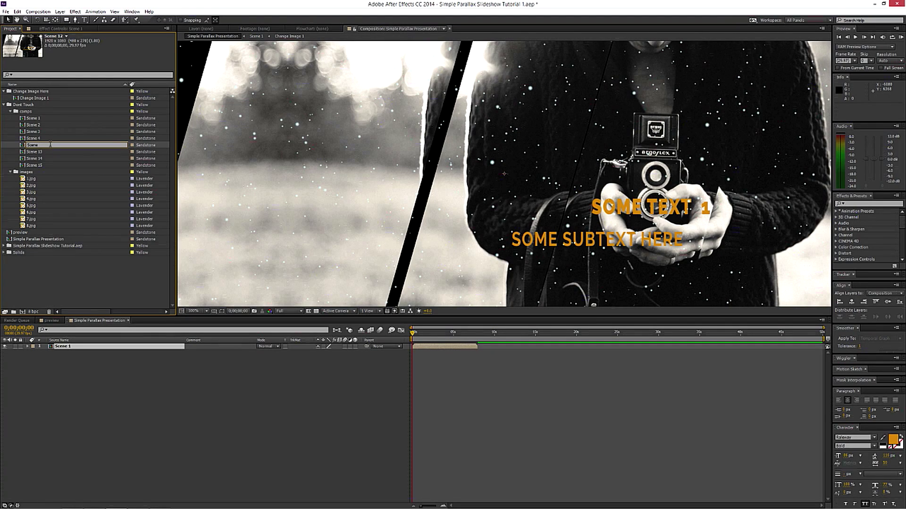
{"action": "type", "text": " 5"}
{"action": "key", "text": "Return"}
{"action": "left_click", "coordinate": [44, 151]}
{"action": "key", "text": "Return"}
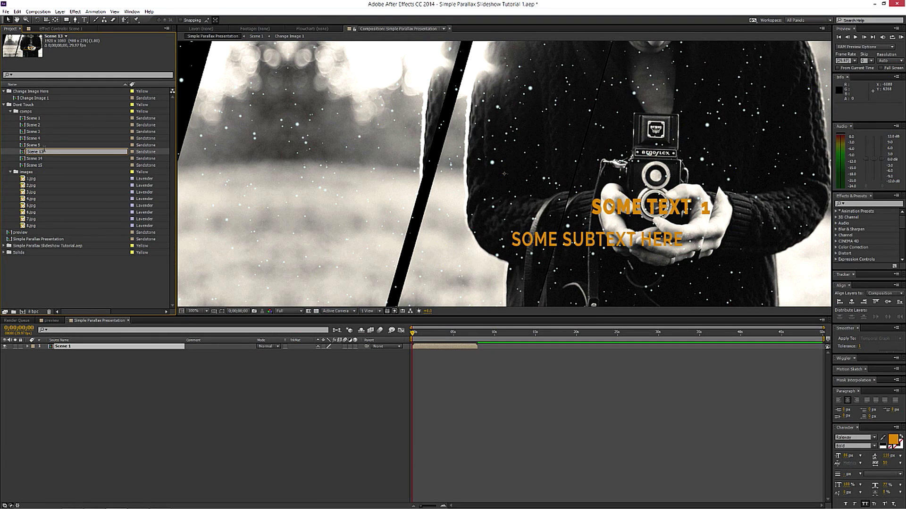
{"action": "type", "text": "Scene 6"}
{"action": "key", "text": "Return"}
Rename the last two duplicated compositions as Scene 7 and Scene 8
{"action": "left_click", "coordinate": [47, 158]}
{"action": "key", "text": "Return"}
{"action": "type", "text": "Scene"}
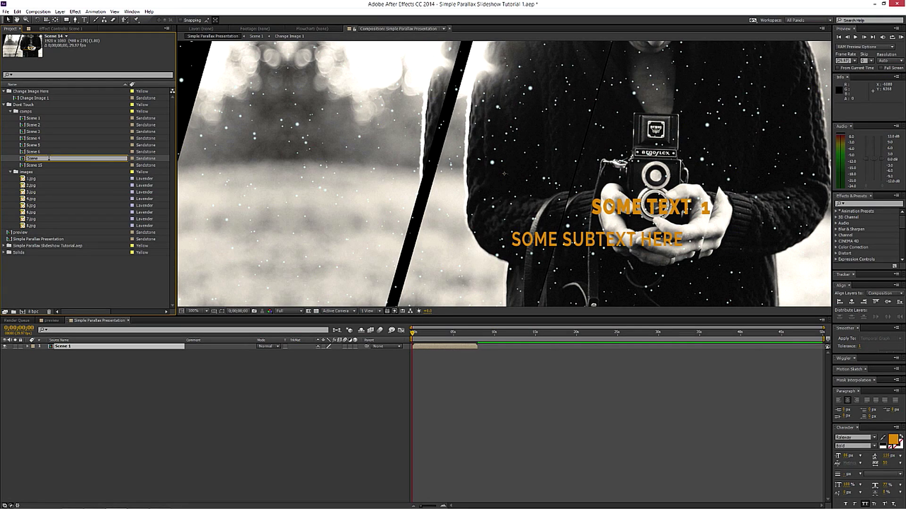
{"action": "type", "text": " 7"}
{"action": "key", "text": "Return"}
{"action": "left_click", "coordinate": [48, 165]}
{"action": "key", "text": "Return"}
{"action": "type", "text": "Scene 8"}
{"action": "key", "text": "Return"}
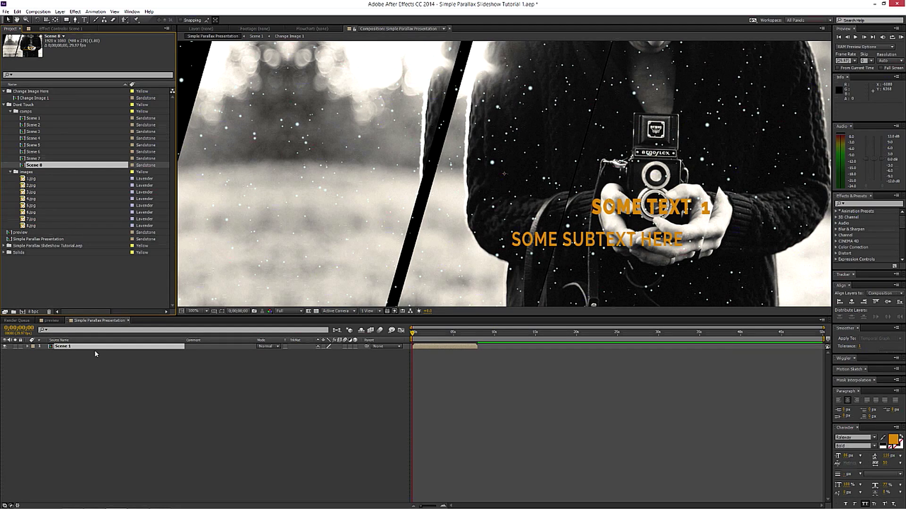
Add Scene 2 below Scene 1 starting at 0;00;06;00, and Scene 3 below it starting at 0;00;12;00
{"action": "left_click", "coordinate": [443, 506]}
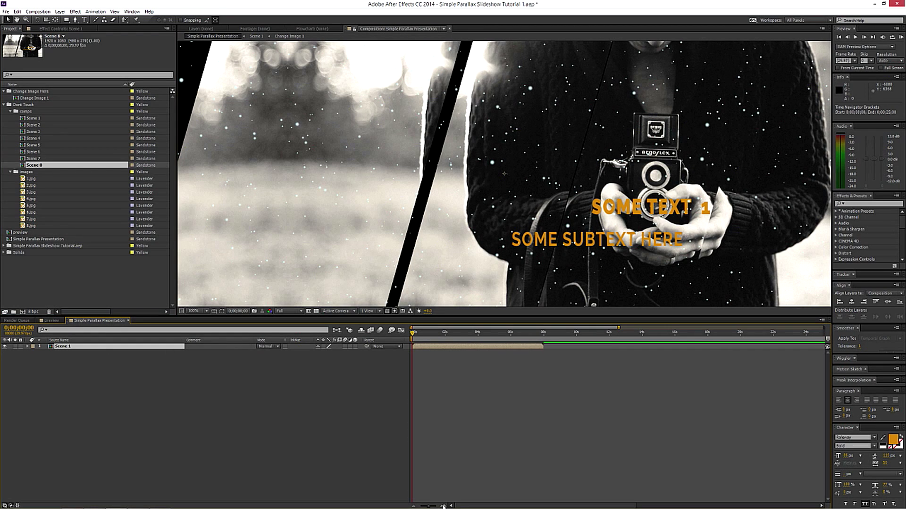
{"action": "left_click", "coordinate": [511, 333]}
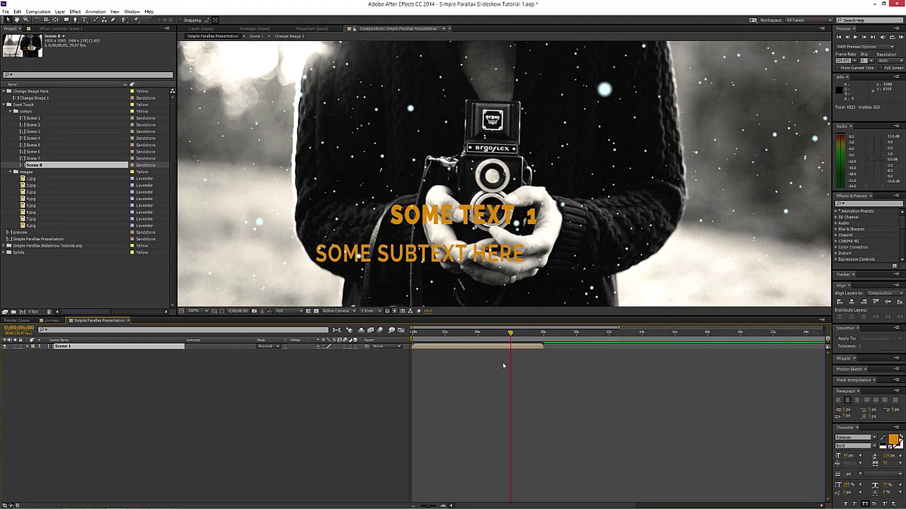
{"action": "left_click_drag", "start_coordinate": [35, 125], "coordinate": [519, 352]}
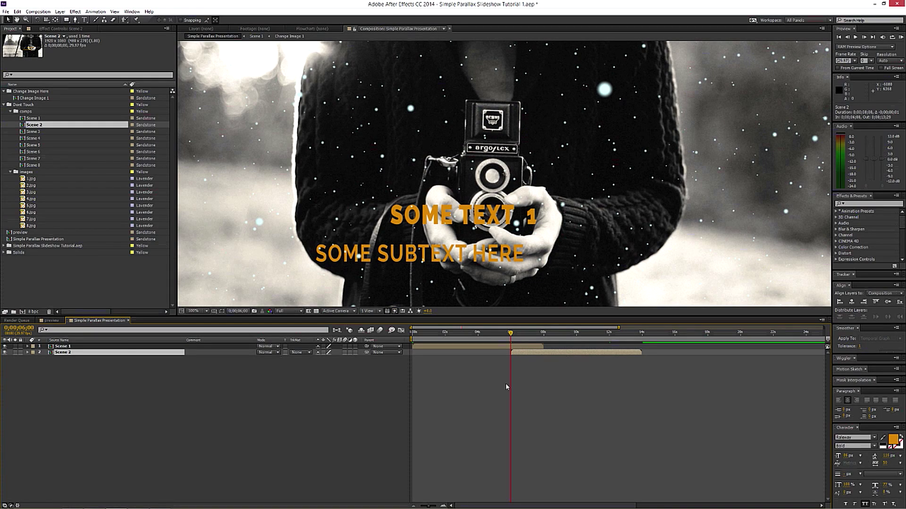
{"action": "left_click", "coordinate": [608, 332]}
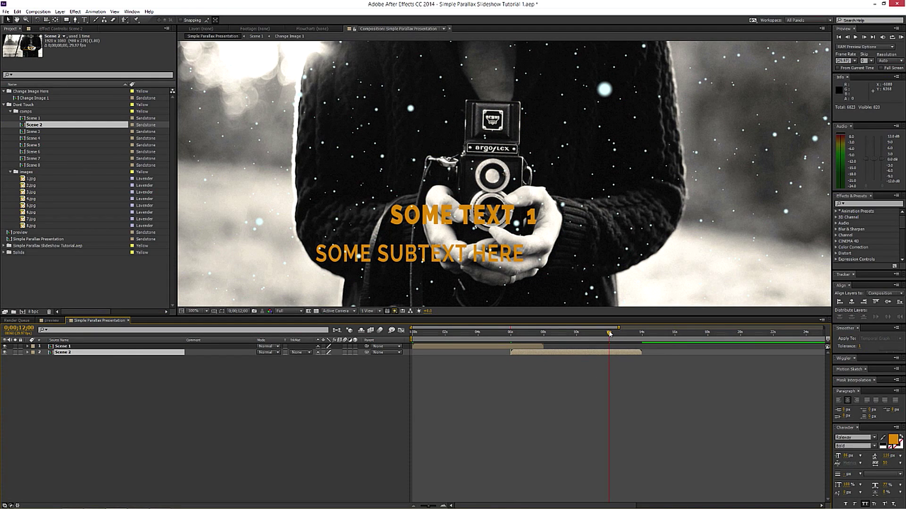
{"action": "left_click_drag", "start_coordinate": [33, 131], "coordinate": [608, 360]}
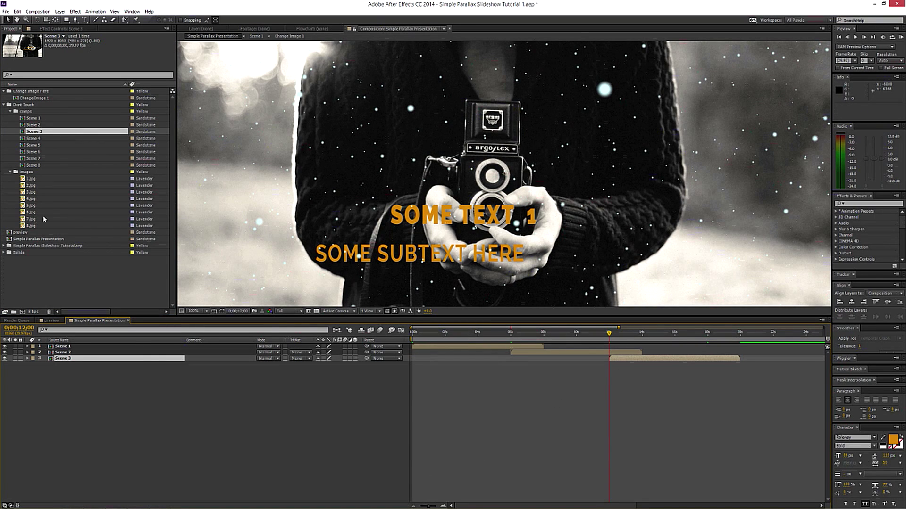
Add Scene 4 below Scene 3 starting at 0;00;18;00, and Scene 5 below it starting at 0;00;24;00
{"action": "left_click_drag", "start_coordinate": [36, 138], "coordinate": [717, 367]}
{"action": "left_click", "coordinate": [708, 334]}
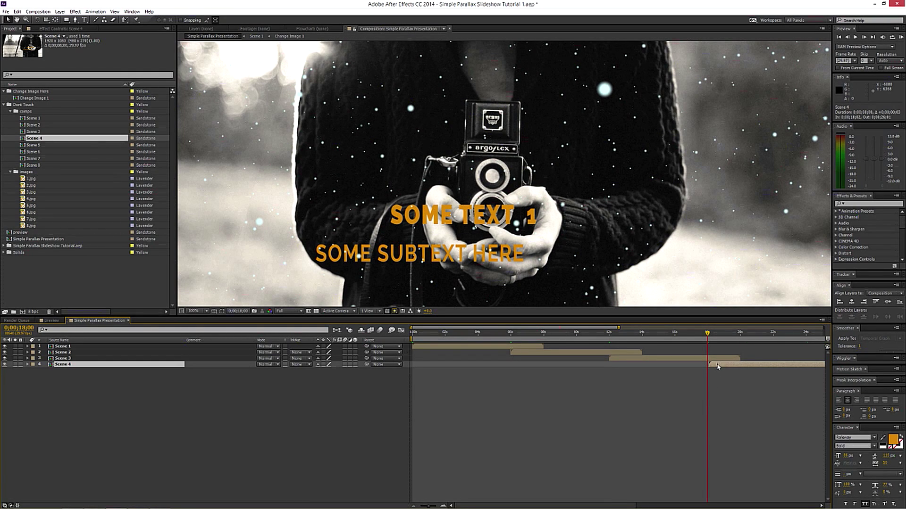
{"action": "left_click", "coordinate": [416, 505]}
{"action": "left_click", "coordinate": [720, 335]}
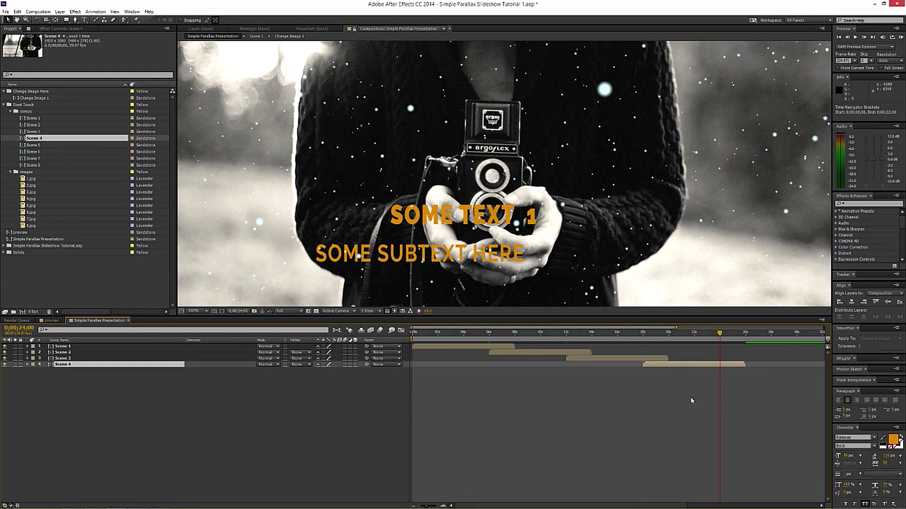
{"action": "left_click_drag", "start_coordinate": [41, 145], "coordinate": [721, 373]}
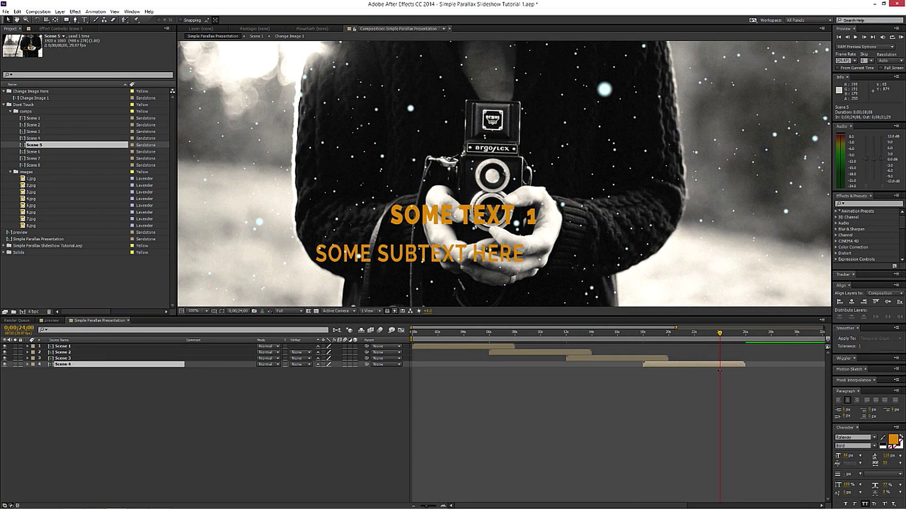
{"action": "left_click", "coordinate": [443, 506]}
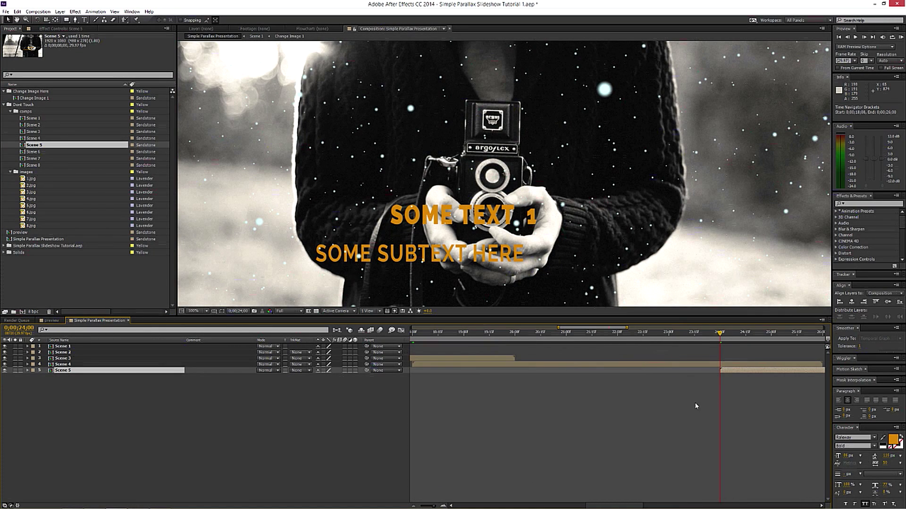
Add Scene 6 below Scene 5 in the presentation timeline, aligning its start with 0;00;30;00
{"action": "left_click", "coordinate": [411, 506]}
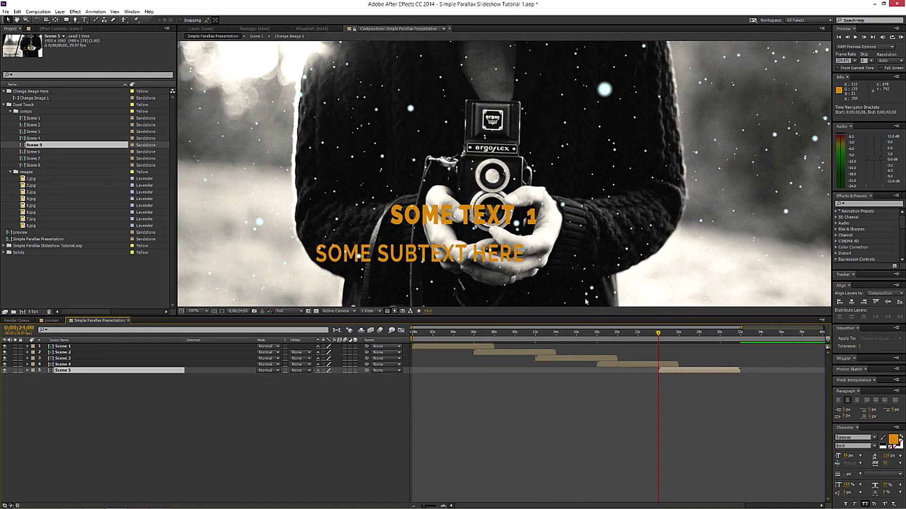
{"action": "left_click", "coordinate": [719, 336]}
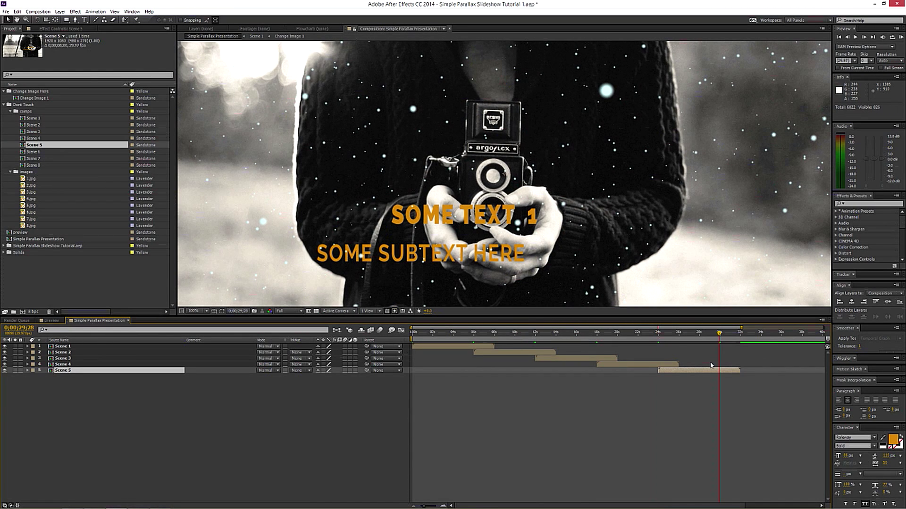
{"action": "key", "text": "Page_Down"}
{"action": "key", "text": "Page_Down"}
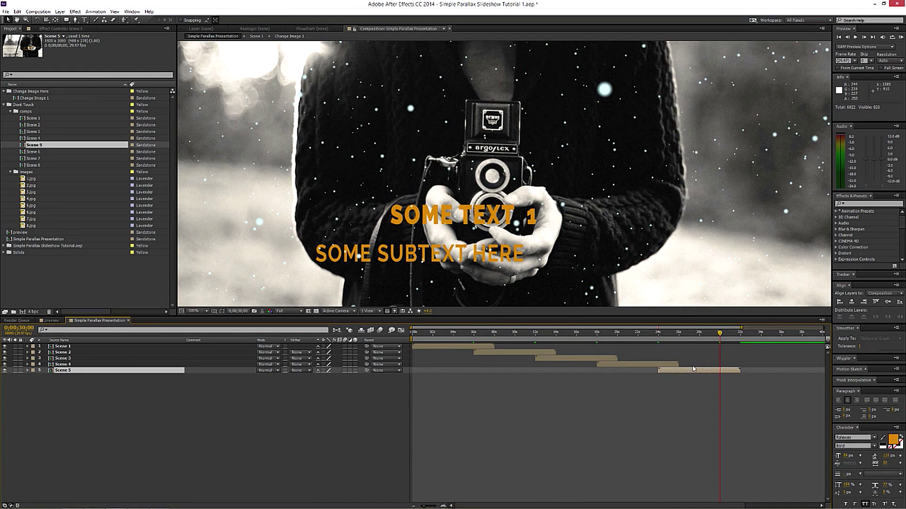
{"action": "left_click_drag", "start_coordinate": [35, 153], "coordinate": [720, 388]}
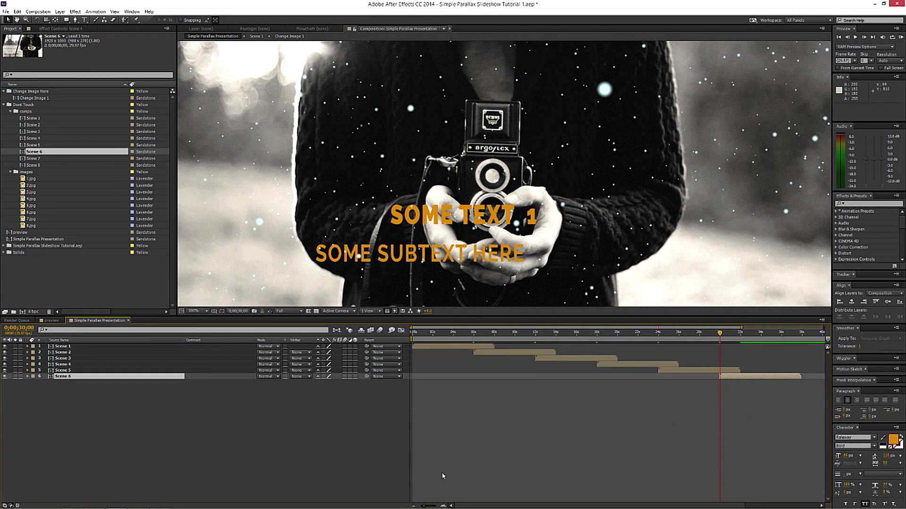
{"action": "left_click", "coordinate": [447, 505]}
{"action": "left_click_drag", "start_coordinate": [767, 380], "coordinate": [771, 380]}
{"action": "left_click", "coordinate": [413, 506]}
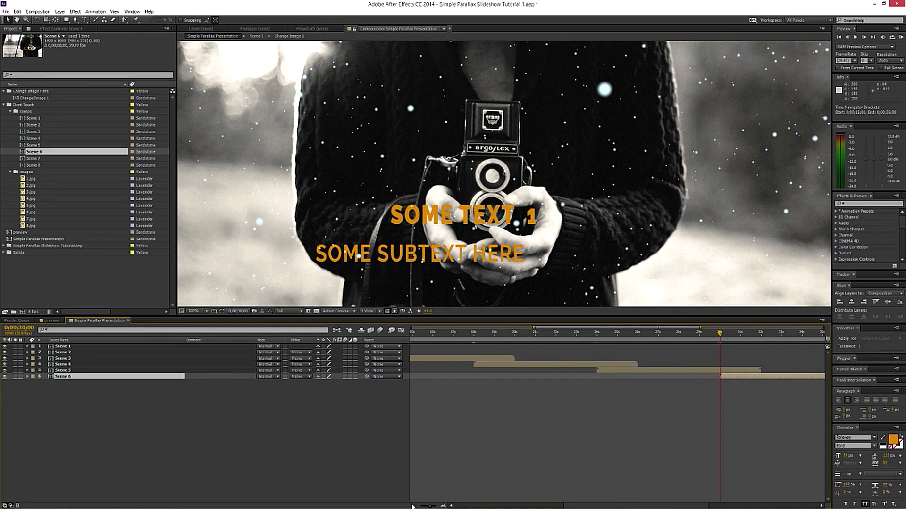
Add Scene 7 below Scene 6 in the presentation timeline, starting at 0;00;36;00
{"action": "left_click", "coordinate": [783, 336]}
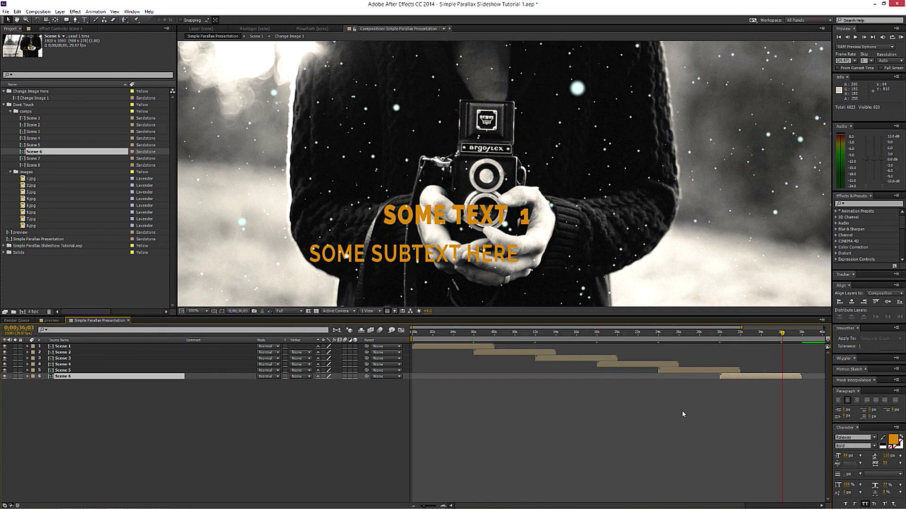
{"action": "key", "text": "Page_Up"}
{"action": "key", "text": "Page_Up"}
{"action": "key", "text": "Page_Up"}
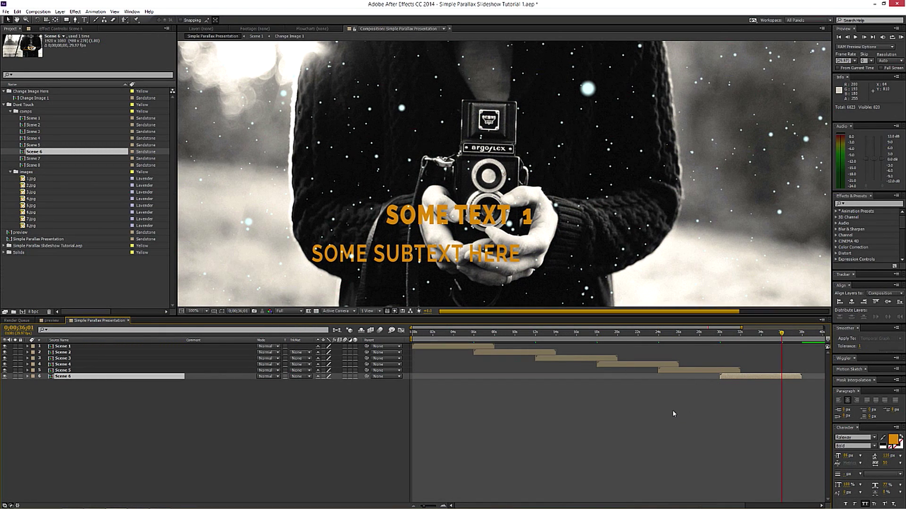
{"action": "left_click", "coordinate": [443, 505]}
{"action": "left_click", "coordinate": [443, 506]}
{"action": "left_click_drag", "start_coordinate": [35, 159], "coordinate": [782, 386]}
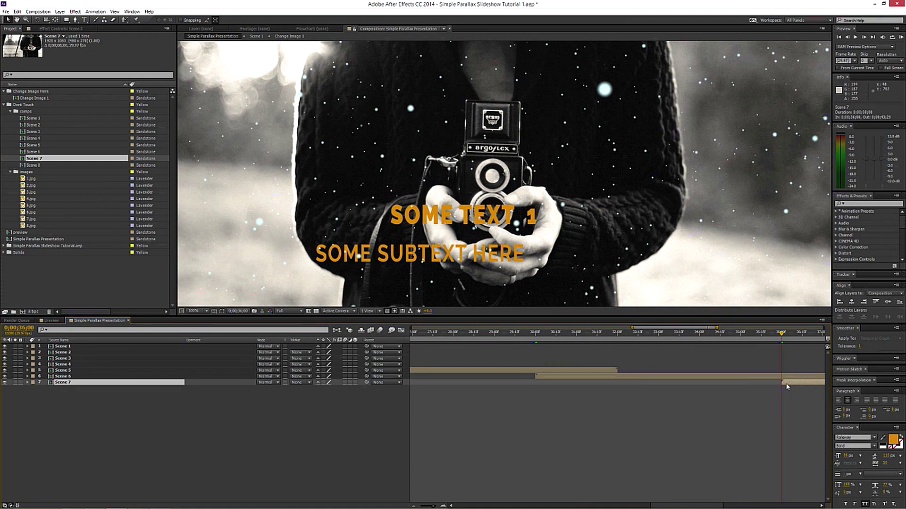
Add Scene 8 below Scene 7 in the presentation timeline, starting at 0;00;42;00
{"action": "left_click_drag", "start_coordinate": [653, 505], "coordinate": [748, 506]}
{"action": "left_click", "coordinate": [493, 336]}
{"action": "left_click_drag", "start_coordinate": [34, 165], "coordinate": [505, 392]}
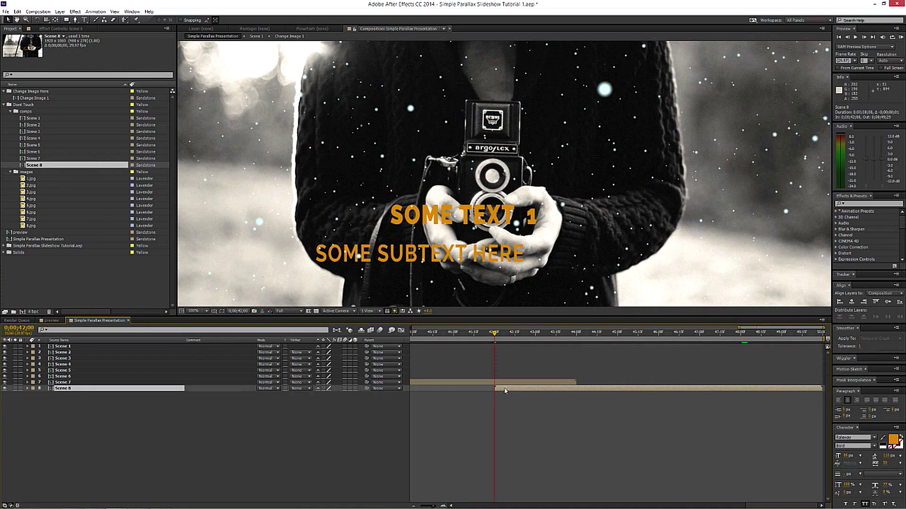
Review the staggering of all eight scenes across the full presentation timeline and preview the frames at several times
{"action": "left_click_drag", "start_coordinate": [434, 506], "coordinate": [429, 506]}
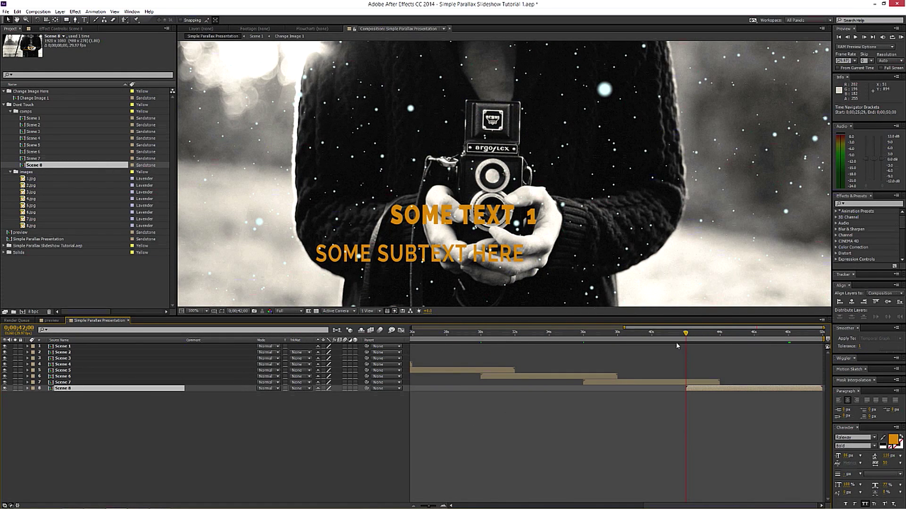
{"action": "left_click", "coordinate": [415, 507]}
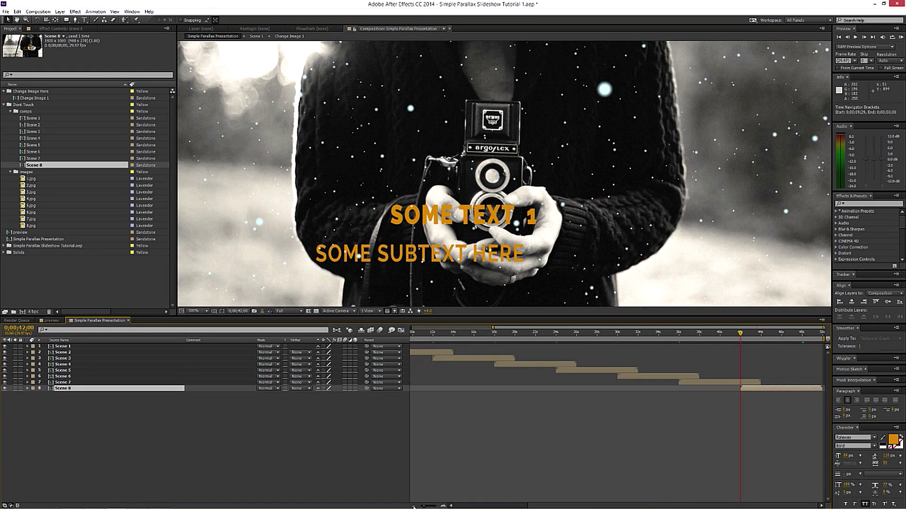
{"action": "left_click", "coordinate": [415, 507]}
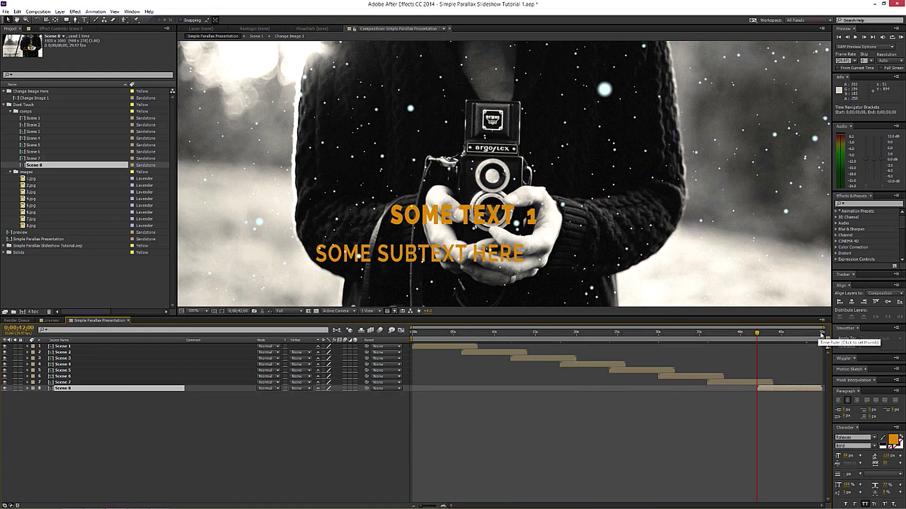
{"action": "left_click", "coordinate": [823, 335]}
{"action": "left_click", "coordinate": [759, 336]}
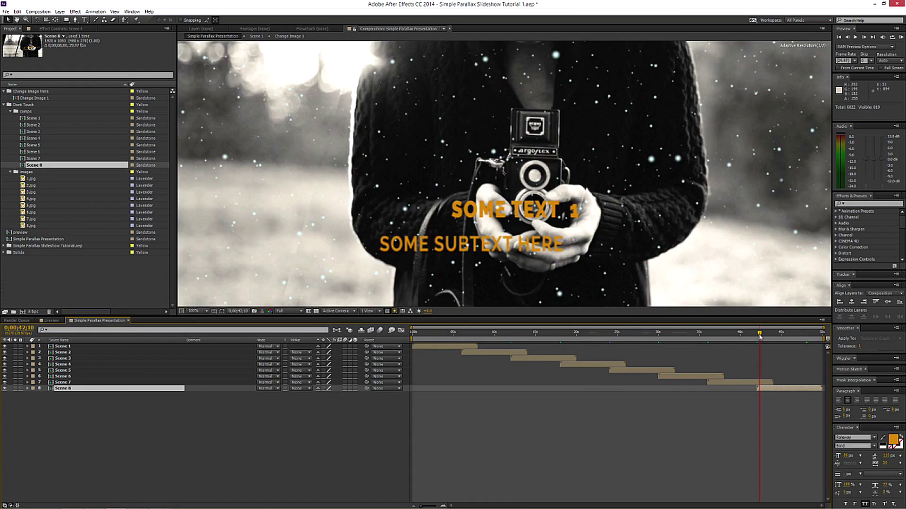
{"action": "left_click", "coordinate": [751, 336]}
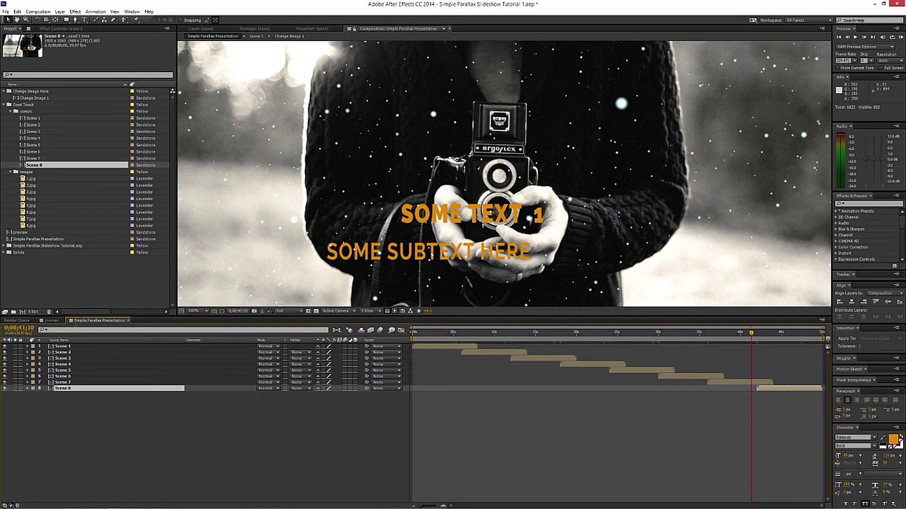
{"action": "left_click_drag", "start_coordinate": [424, 335], "coordinate": [601, 348]}
{"action": "scroll", "coordinate": [485, 276], "scroll_direction": "down", "scroll_amount": 1}
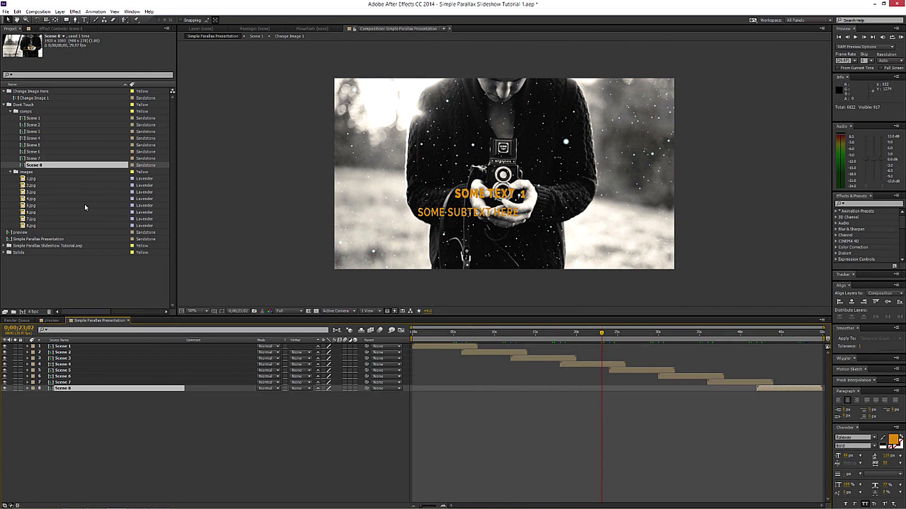
Open the Scene 2 through Scene 8 compositions in the timeline and bring Scene 2 to the front
{"action": "left_click", "coordinate": [34, 118]}
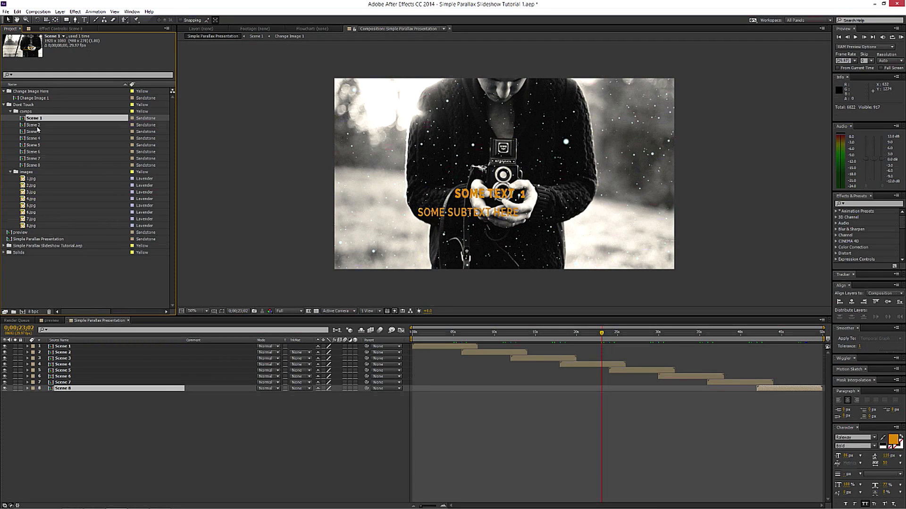
{"action": "double_click", "coordinate": [37, 124]}
{"action": "double_click", "coordinate": [39, 132]}
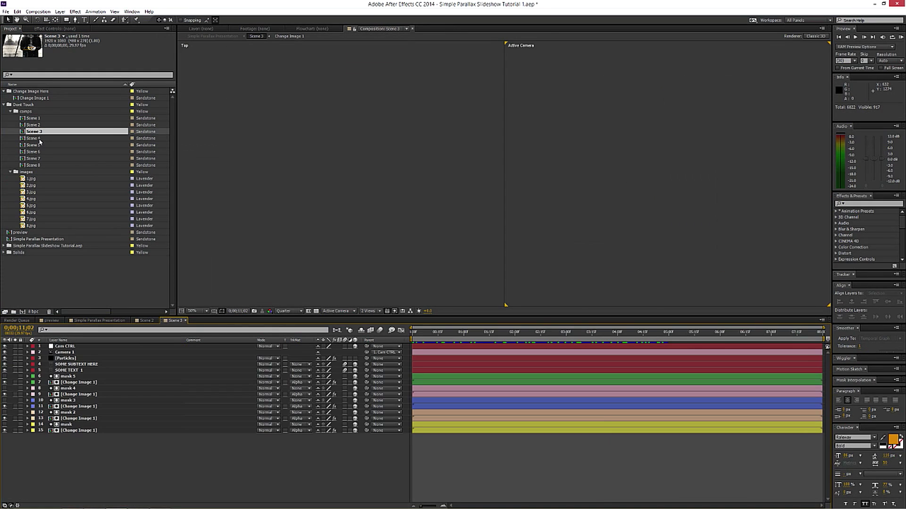
{"action": "double_click", "coordinate": [38, 138]}
{"action": "double_click", "coordinate": [39, 145]}
{"action": "double_click", "coordinate": [39, 151]}
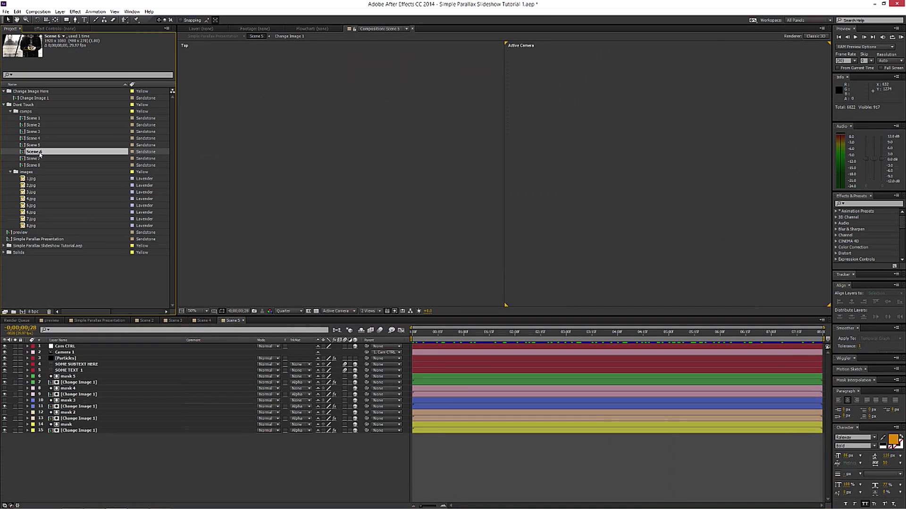
{"action": "double_click", "coordinate": [39, 158]}
{"action": "double_click", "coordinate": [40, 165]}
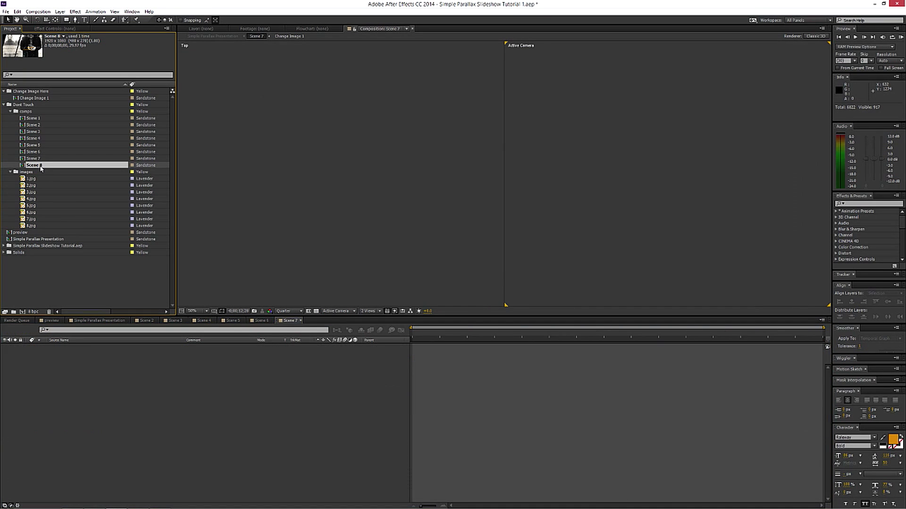
{"action": "left_click", "coordinate": [137, 321]}
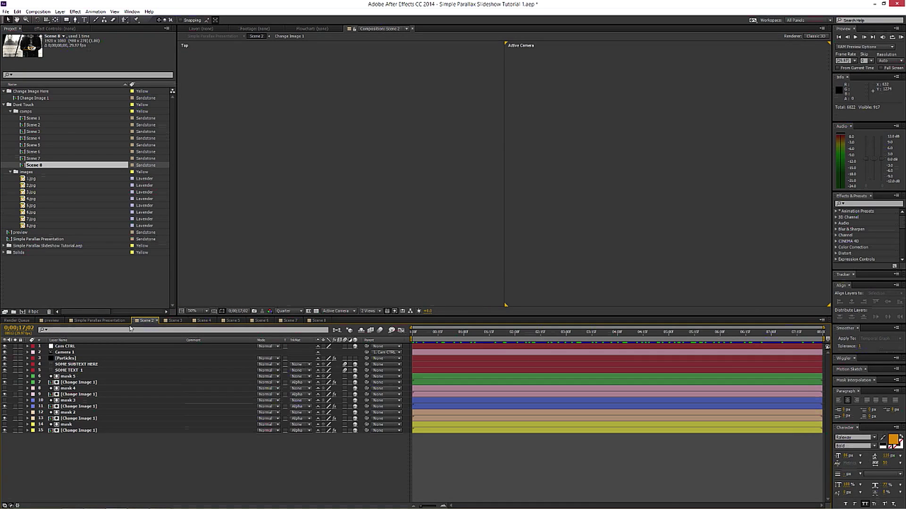
Duplicate the Change Image 1 composition seven times in the Change Image Here folder
{"action": "left_click", "coordinate": [30, 99]}
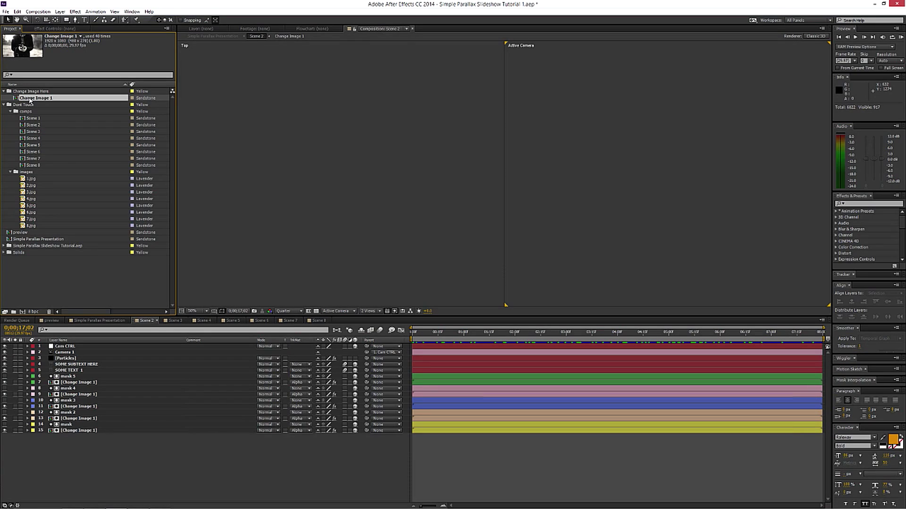
{"action": "key", "text": "ctrl+d"}
{"action": "key", "text": "ctrl+d"}
{"action": "key", "text": "ctrl+d"}
{"action": "key", "text": "ctrl+d"}
{"action": "key", "text": "ctrl+d"}
{"action": "key", "text": "ctrl+d"}
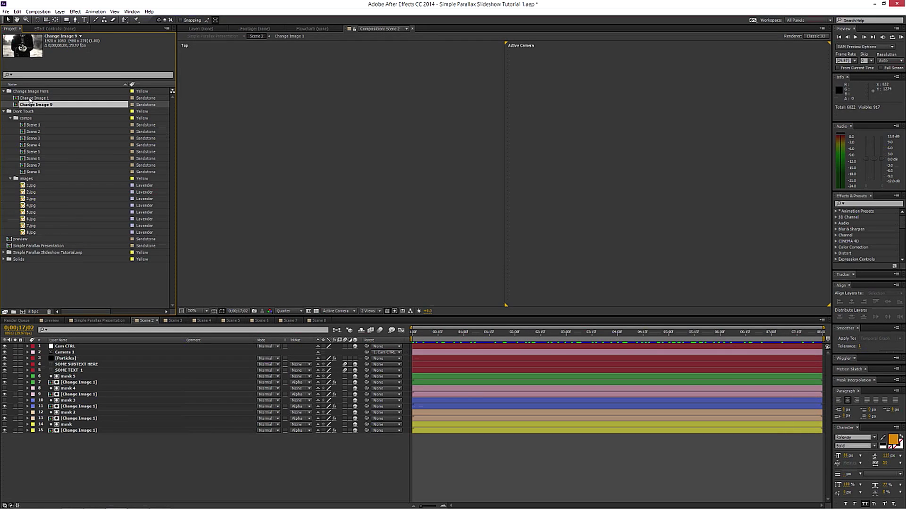
{"action": "key", "text": "ctrl+d"}
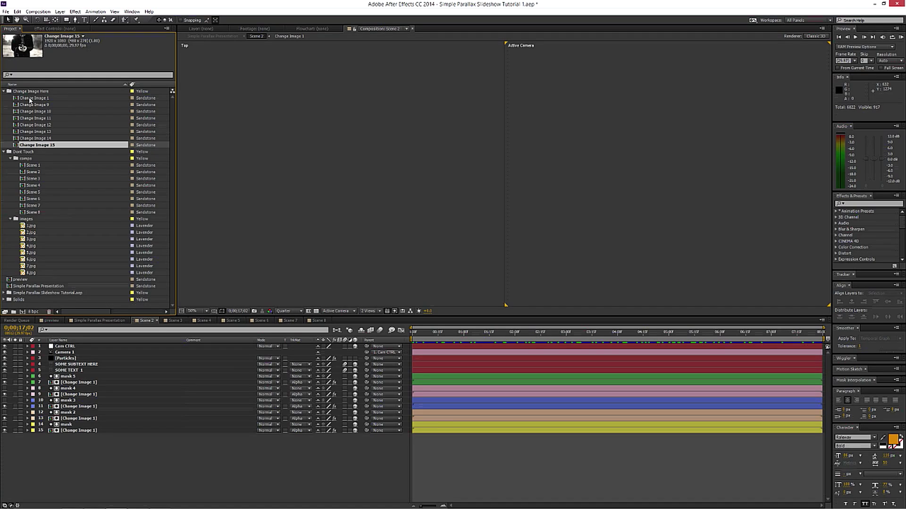
Rename the first three duplicated image compositions as Change Image 2, Change Image 3 and Change Image 4
{"action": "left_click", "coordinate": [47, 106]}
{"action": "key", "text": "Return"}
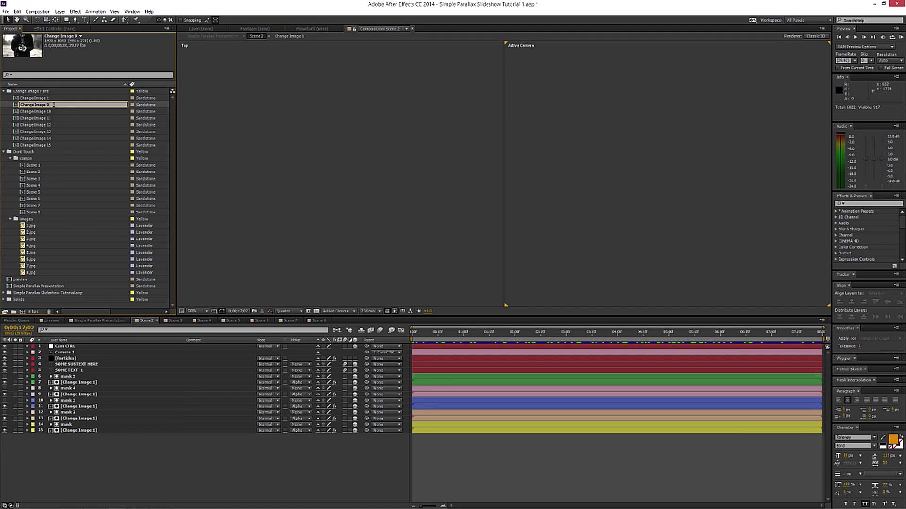
{"action": "type", "text": "2"}
{"action": "key", "text": "Return"}
{"action": "left_click", "coordinate": [56, 113]}
{"action": "key", "text": "Return"}
{"action": "left_click", "coordinate": [57, 112]}
{"action": "key", "text": "BackSpace"}
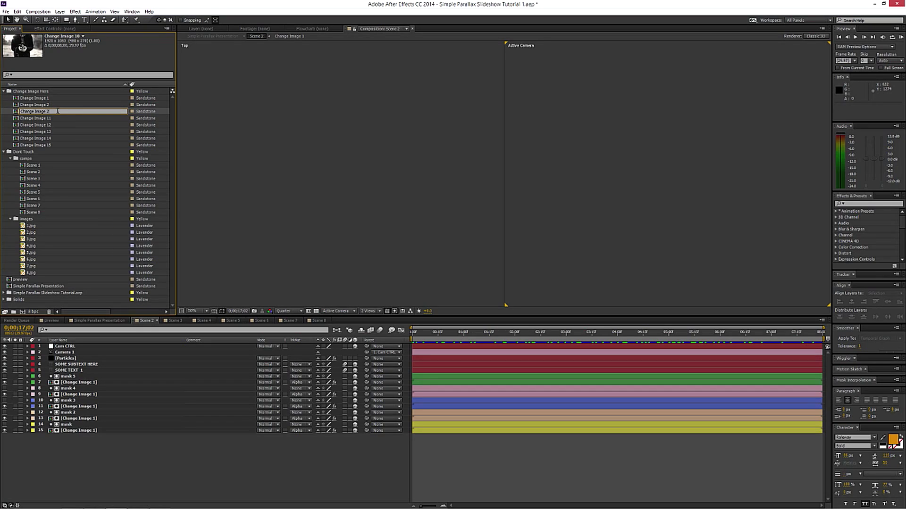
{"action": "key", "text": "Return"}
{"action": "left_click", "coordinate": [57, 118]}
{"action": "key", "text": "Return"}
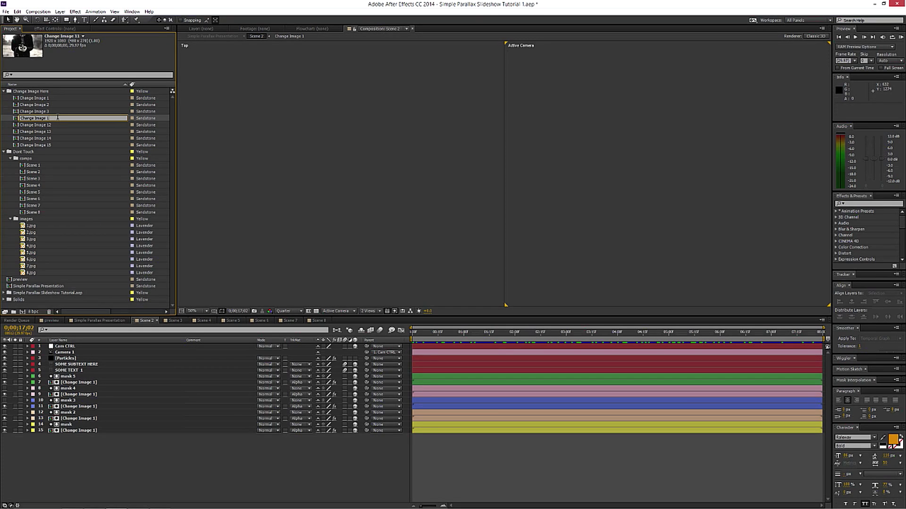
{"action": "key", "text": "Return"}
Rename the duplicates Change Image 12 and Change Image 13 as Change Image 5 and Change Image 6
{"action": "left_click", "coordinate": [57, 124]}
{"action": "key", "text": "Return"}
{"action": "key", "text": "BackSpace"}
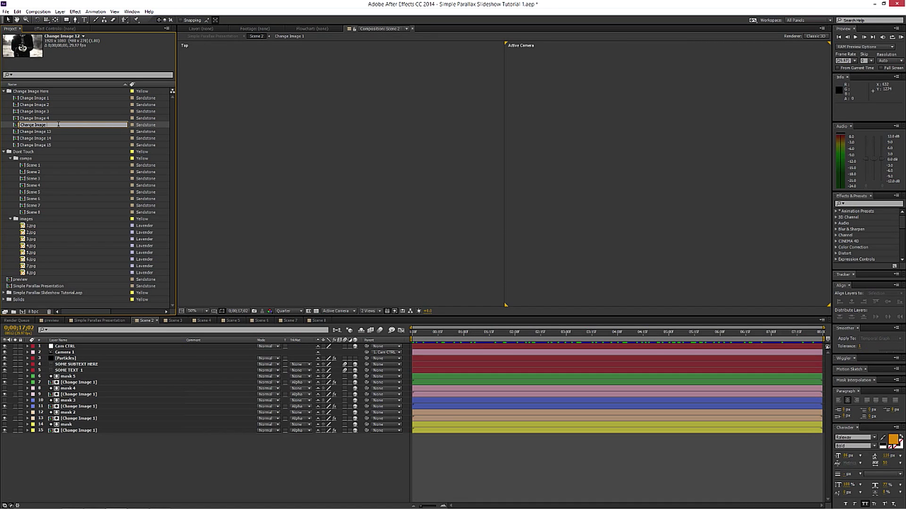
{"action": "type", "text": "5"}
{"action": "key", "text": "Return"}
{"action": "left_click", "coordinate": [58, 131]}
{"action": "key", "text": "Return"}
{"action": "key", "text": "BackSpace"}
{"action": "key", "text": "BackSpace"}
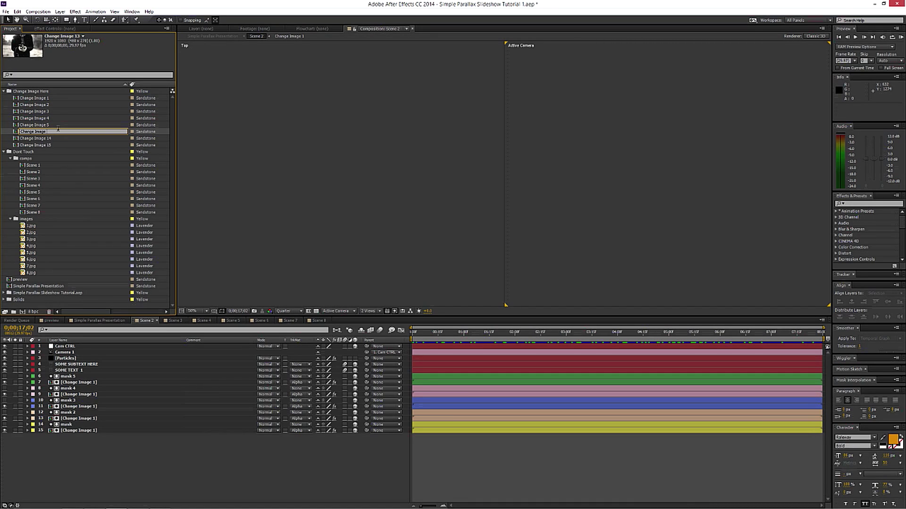
{"action": "key", "text": "Return"}
Rename the last two duplicated image compositions as Change Image 7 and Change Image 8
{"action": "left_click", "coordinate": [36, 139]}
{"action": "key", "text": "Return"}
{"action": "key", "text": "BackSpace"}
{"action": "type", "text": "7"}
{"action": "key", "text": "Return"}
{"action": "left_click", "coordinate": [55, 144]}
{"action": "key", "text": "Return"}
{"action": "key", "text": "BackSpace"}
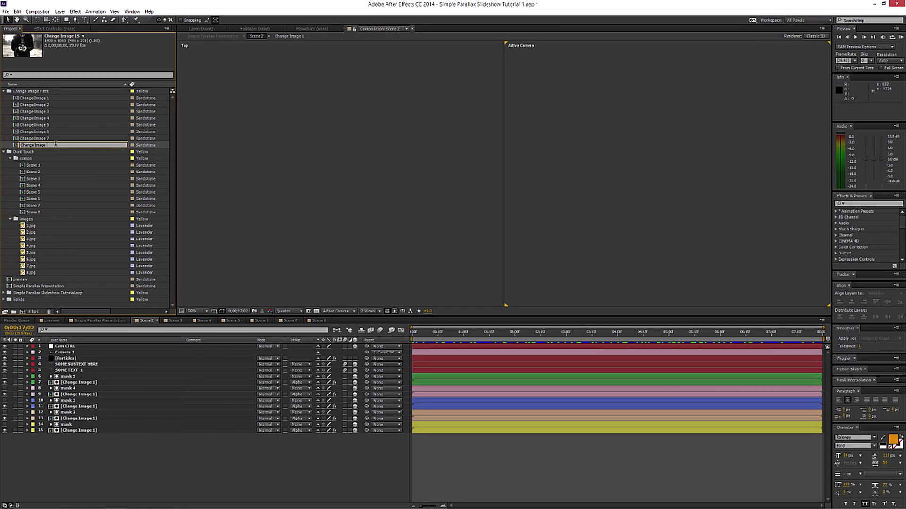
{"action": "type", "text": "8"}
{"action": "key", "text": "Return"}
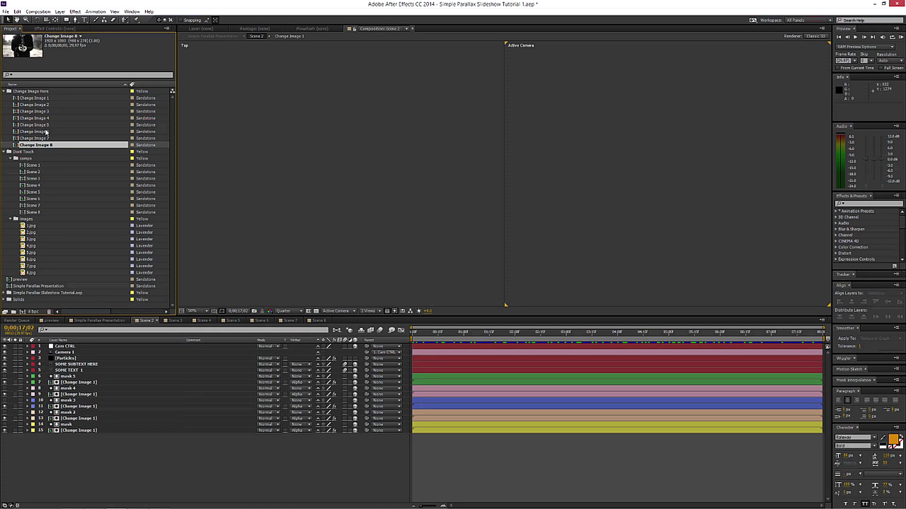
Replace the source of all five Change Image 1 layers in Scene 2 with Change Image 2
{"action": "left_click", "coordinate": [84, 384]}
{"action": "left_click", "coordinate": [86, 395], "text": "ctrl"}
{"action": "left_click", "coordinate": [89, 407], "text": "ctrl"}
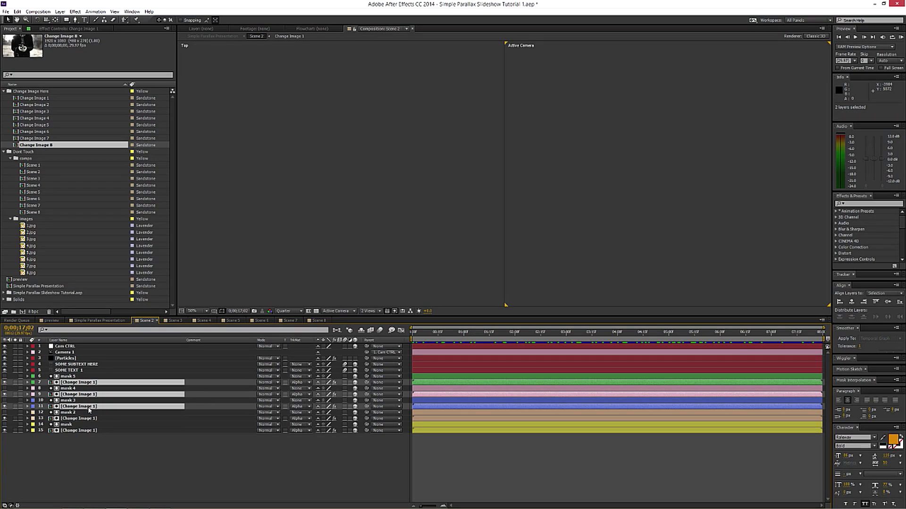
{"action": "left_click", "coordinate": [88, 419], "text": "ctrl"}
{"action": "left_click", "coordinate": [85, 430], "text": "ctrl"}
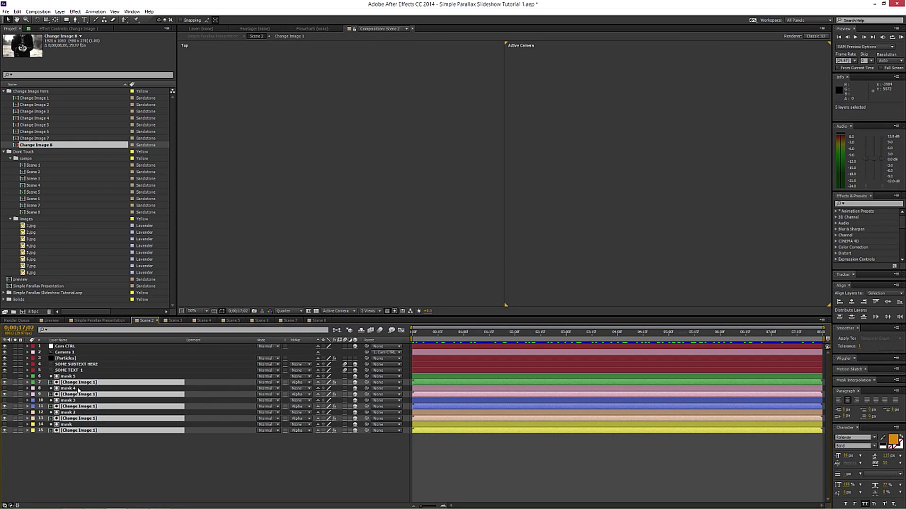
{"action": "left_click", "coordinate": [29, 105]}
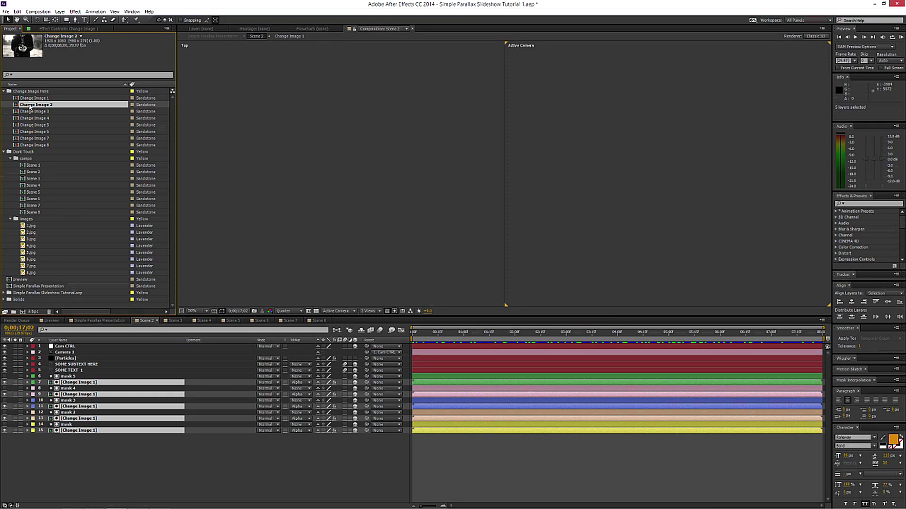
{"action": "left_click_drag", "start_coordinate": [30, 107], "coordinate": [75, 385]}
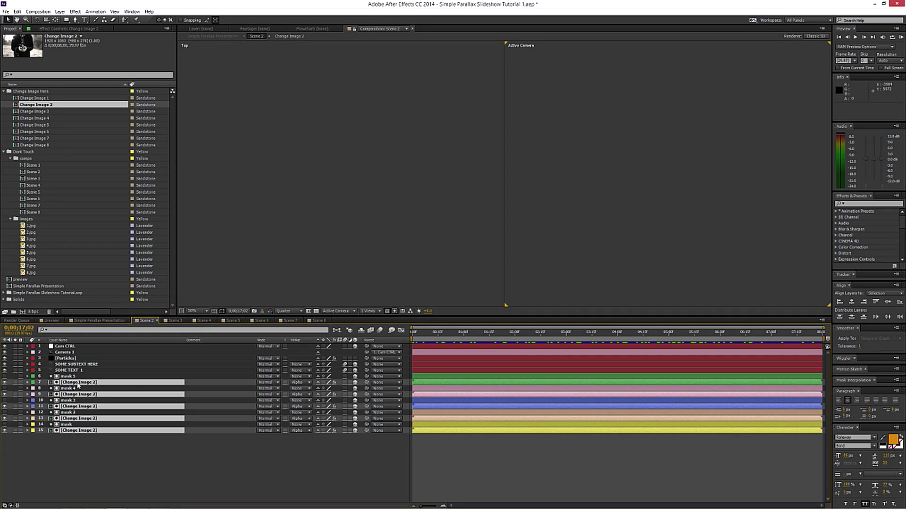
Replace the source of all five Change Image 1 layers in Scene 3 with Change Image 3
{"action": "left_click", "coordinate": [175, 320]}
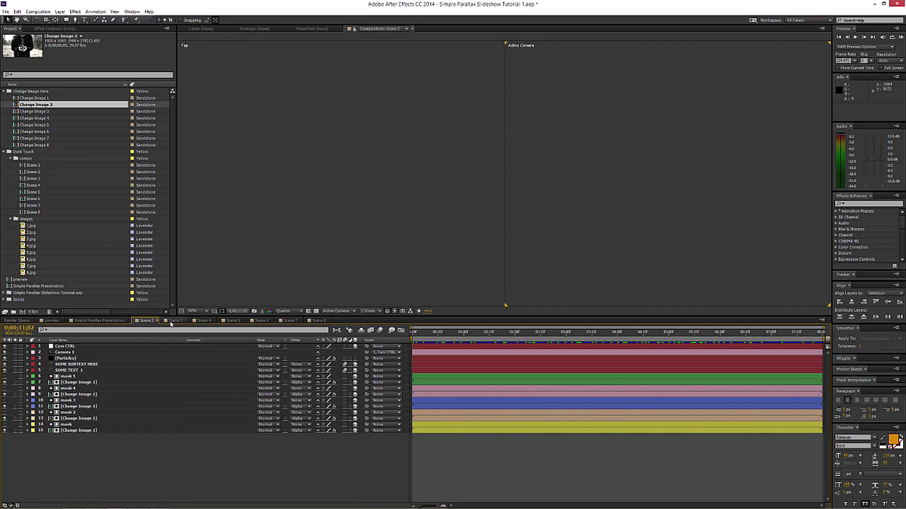
{"action": "left_click", "coordinate": [73, 383]}
{"action": "left_click", "coordinate": [77, 394], "text": "ctrl"}
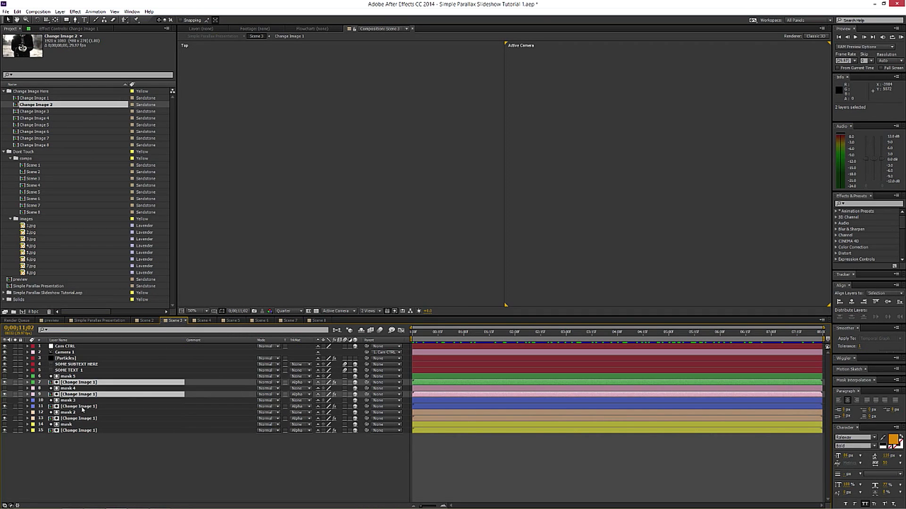
{"action": "left_click", "coordinate": [79, 406], "text": "ctrl"}
{"action": "left_click", "coordinate": [87, 418], "text": "ctrl"}
{"action": "left_click", "coordinate": [90, 430], "text": "ctrl"}
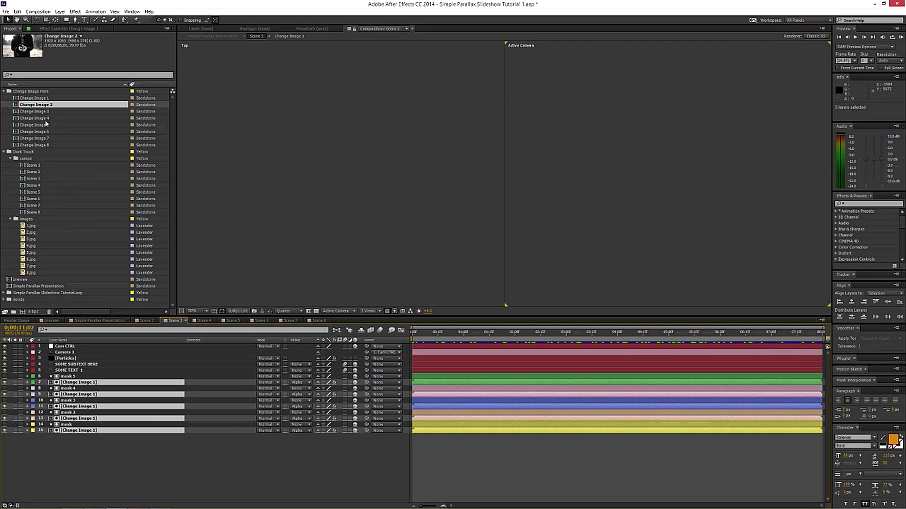
{"action": "left_click", "coordinate": [32, 111]}
{"action": "left_click_drag", "start_coordinate": [35, 118], "coordinate": [79, 385]}
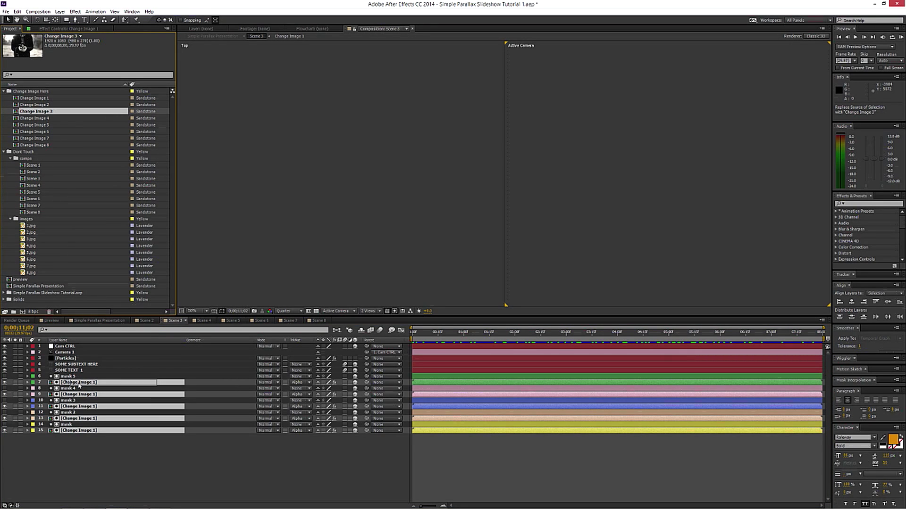
{"action": "left_click_drag", "start_coordinate": [79, 385], "coordinate": [79, 385]}
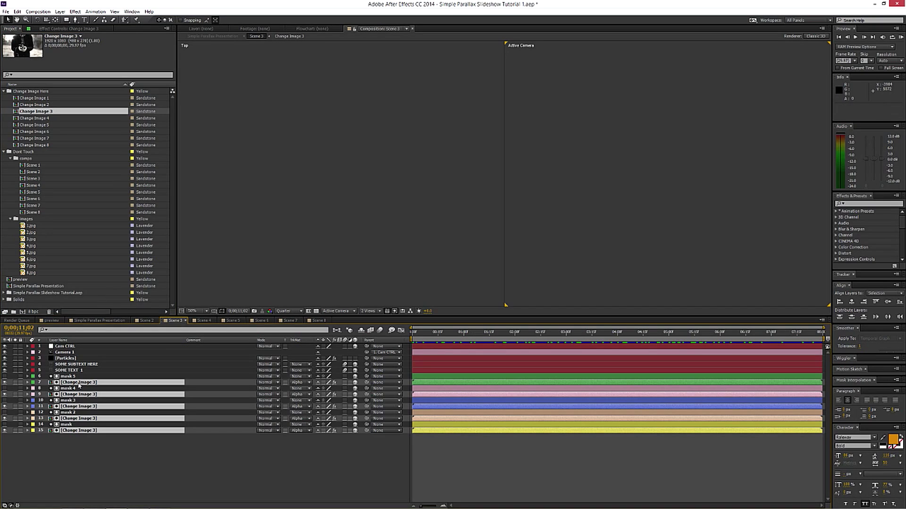
Replace the source of all five Change Image 1 layers in Scene 4 with Change Image 4
{"action": "left_click", "coordinate": [194, 320]}
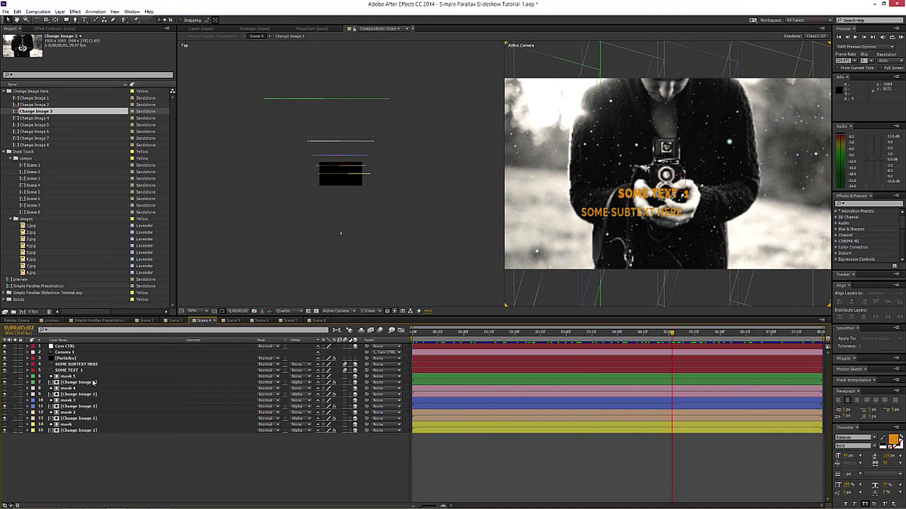
{"action": "left_click", "coordinate": [85, 382]}
{"action": "left_click", "coordinate": [90, 395], "text": "ctrl"}
{"action": "left_click", "coordinate": [79, 406], "text": "ctrl"}
{"action": "left_click", "coordinate": [80, 419], "text": "ctrl"}
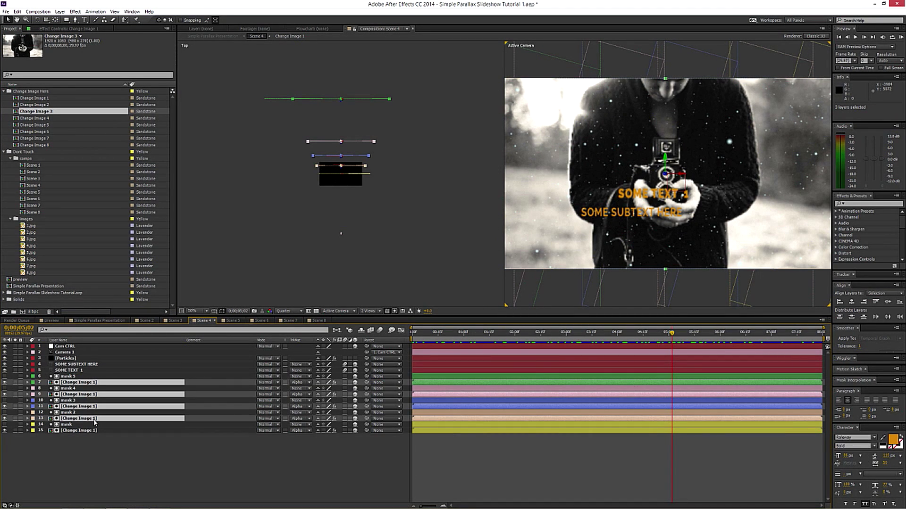
{"action": "left_click", "coordinate": [79, 430], "text": "ctrl"}
{"action": "left_click_drag", "start_coordinate": [35, 118], "coordinate": [83, 387]}
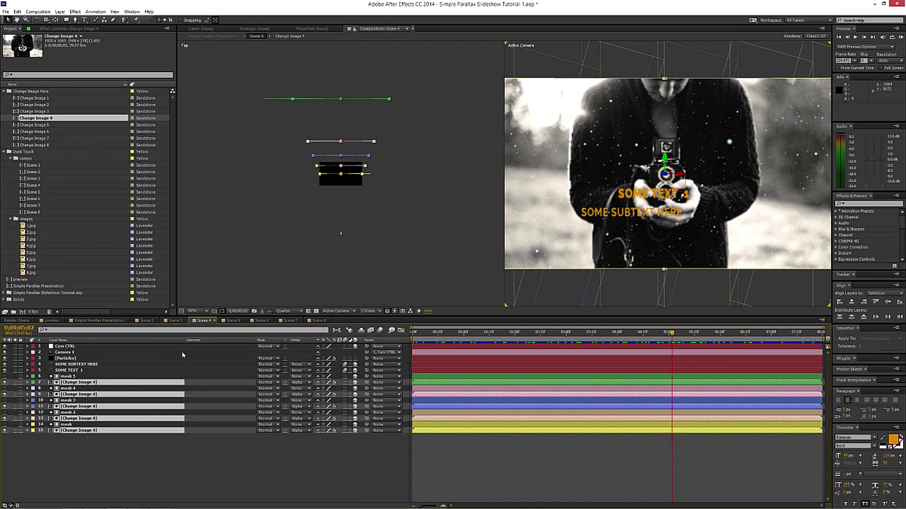
Replace the source of all five Change Image 1 layers in Scene 5 with Change Image 5
{"action": "left_click", "coordinate": [231, 320]}
{"action": "left_click", "coordinate": [83, 383]}
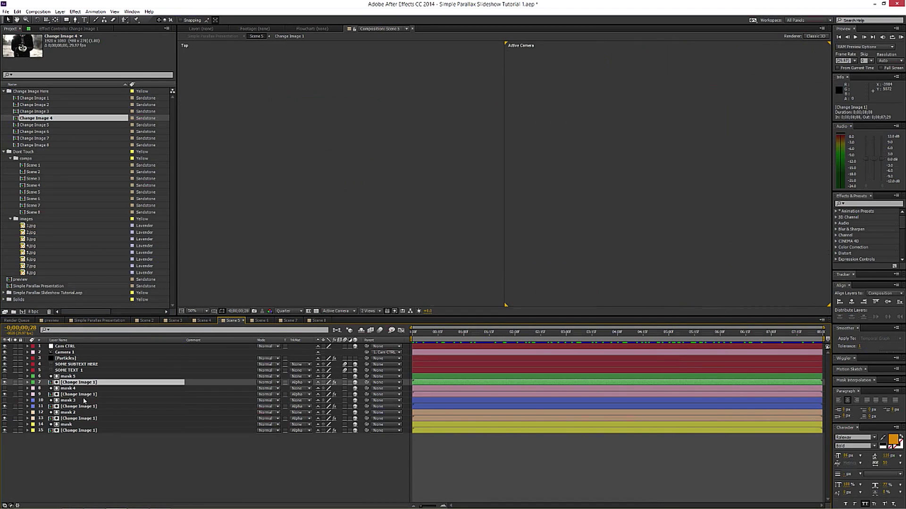
{"action": "left_click", "coordinate": [83, 394], "text": "ctrl"}
{"action": "left_click", "coordinate": [85, 406], "text": "ctrl"}
{"action": "left_click", "coordinate": [87, 418], "text": "ctrl"}
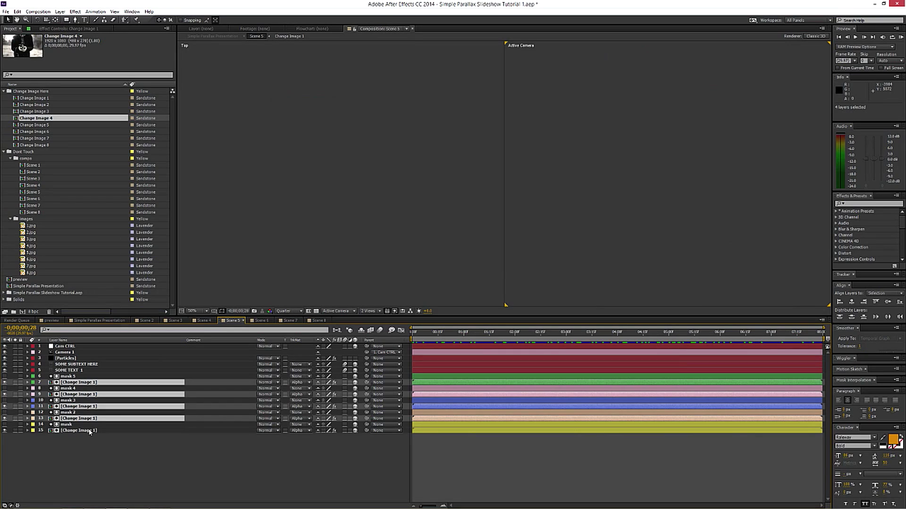
{"action": "left_click", "coordinate": [89, 430], "text": "ctrl"}
{"action": "left_click_drag", "start_coordinate": [40, 125], "coordinate": [78, 383]}
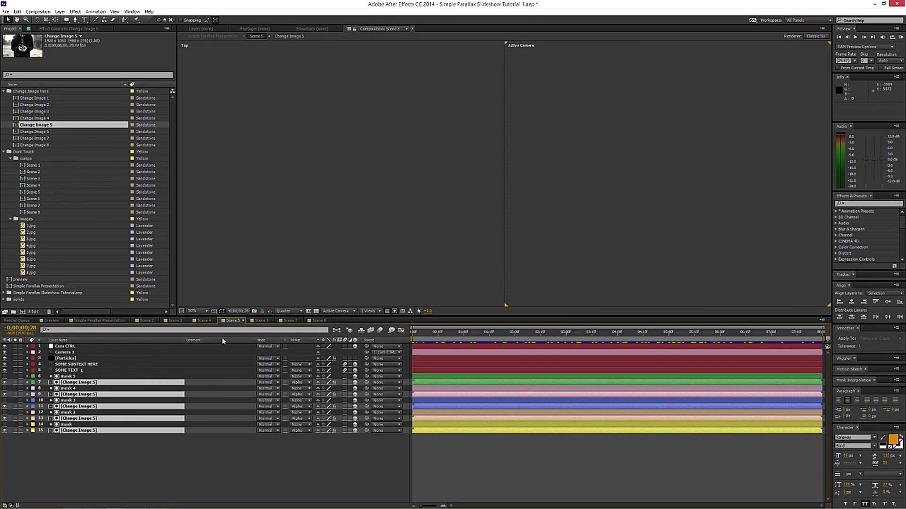
Replace the source of all five Change Image 1 layers in Scene 6 with Change Image 6
{"action": "left_click", "coordinate": [258, 321]}
{"action": "left_click", "coordinate": [83, 383]}
{"action": "left_click", "coordinate": [84, 395], "text": "ctrl"}
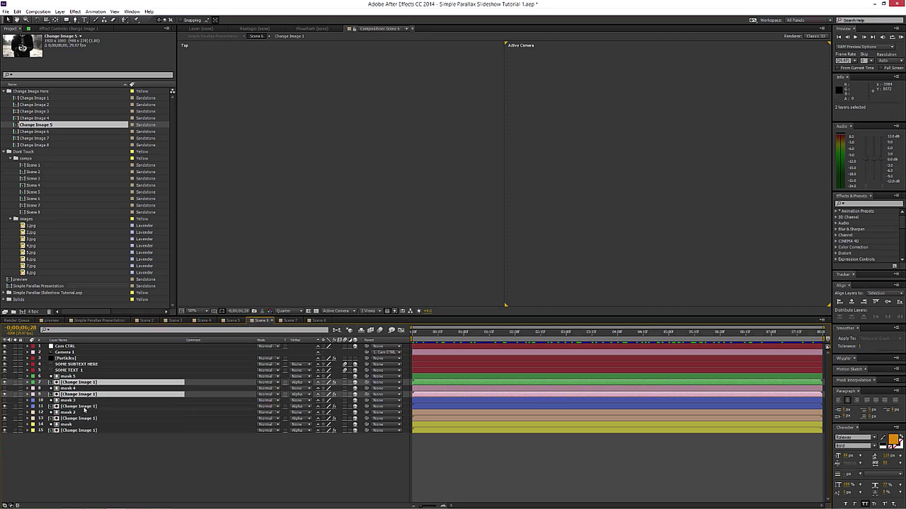
{"action": "left_click", "coordinate": [83, 406], "text": "ctrl"}
{"action": "left_click", "coordinate": [82, 418], "text": "ctrl"}
{"action": "left_click", "coordinate": [81, 430], "text": "ctrl"}
{"action": "left_click_drag", "start_coordinate": [44, 132], "coordinate": [77, 383]}
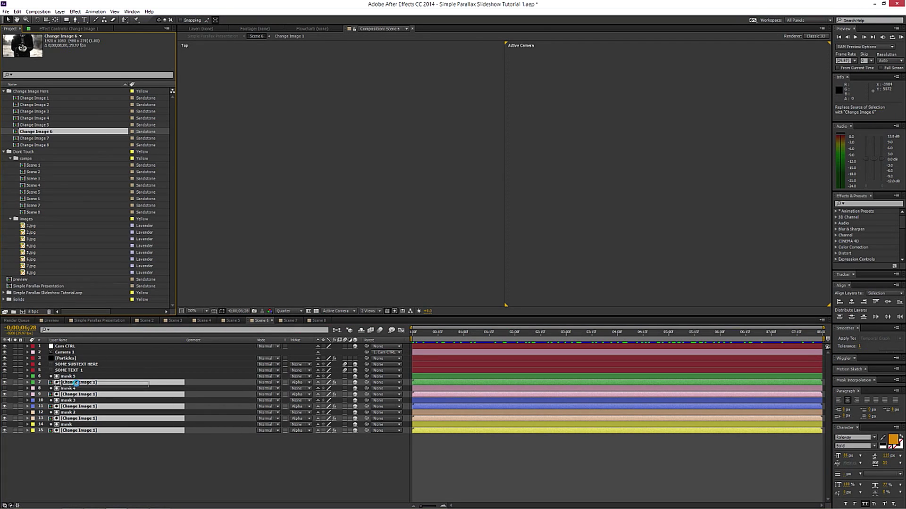
Replace the source of all five Change Image 1 layers in Scene 7 with Change Image 7
{"action": "left_click", "coordinate": [287, 320]}
{"action": "left_click", "coordinate": [79, 383]}
{"action": "left_click", "coordinate": [80, 394], "text": "ctrl"}
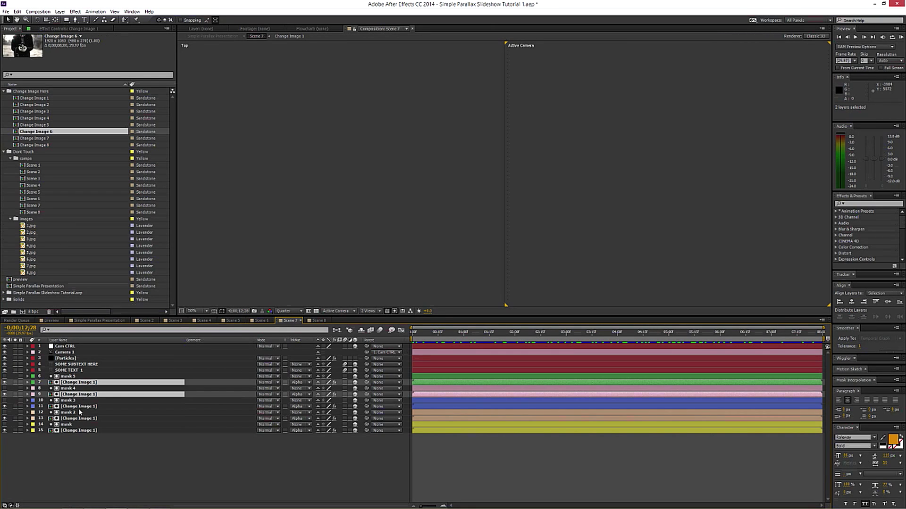
{"action": "left_click", "coordinate": [79, 406], "text": "ctrl"}
{"action": "left_click", "coordinate": [79, 419], "text": "ctrl"}
{"action": "left_click", "coordinate": [78, 430], "text": "ctrl"}
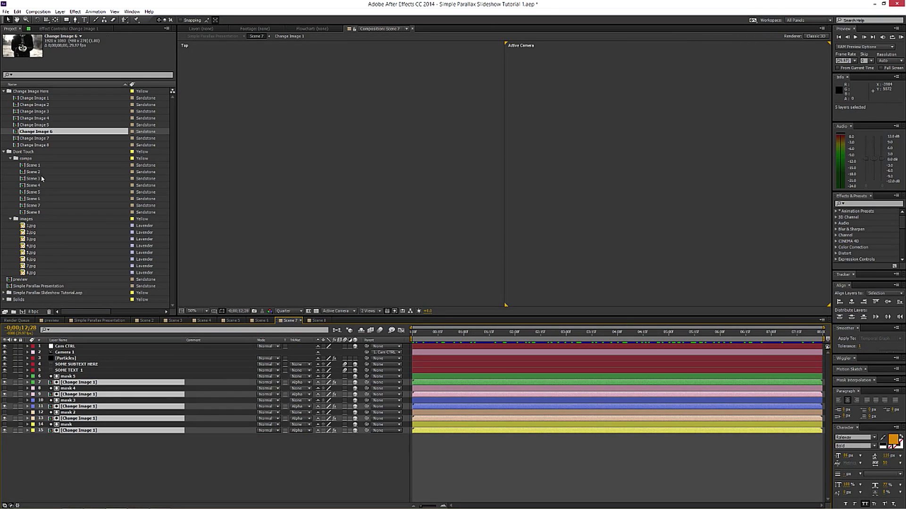
{"action": "left_click_drag", "start_coordinate": [40, 139], "coordinate": [90, 383]}
Replace the source of all five Change Image 1 layers in Scene 8 with Change Image 8
{"action": "left_click", "coordinate": [316, 320]}
{"action": "left_click", "coordinate": [87, 383]}
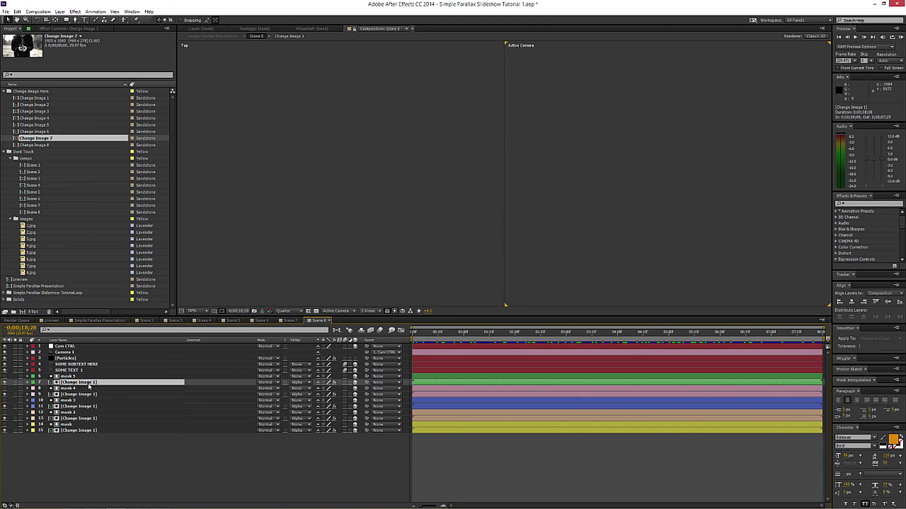
{"action": "left_click", "coordinate": [92, 395], "text": "ctrl"}
{"action": "left_click", "coordinate": [93, 407], "text": "ctrl"}
{"action": "left_click", "coordinate": [90, 419], "text": "ctrl"}
{"action": "left_click", "coordinate": [87, 431], "text": "ctrl"}
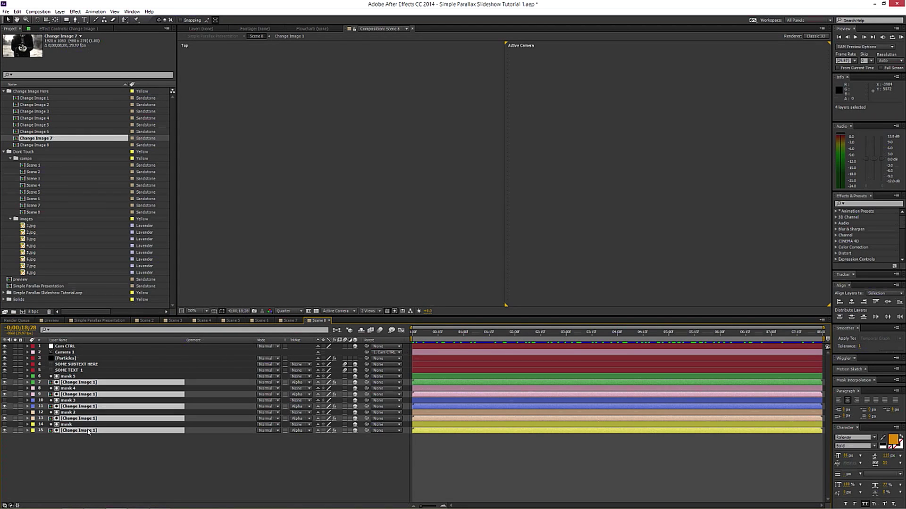
{"action": "left_click_drag", "start_coordinate": [34, 145], "coordinate": [69, 383]}
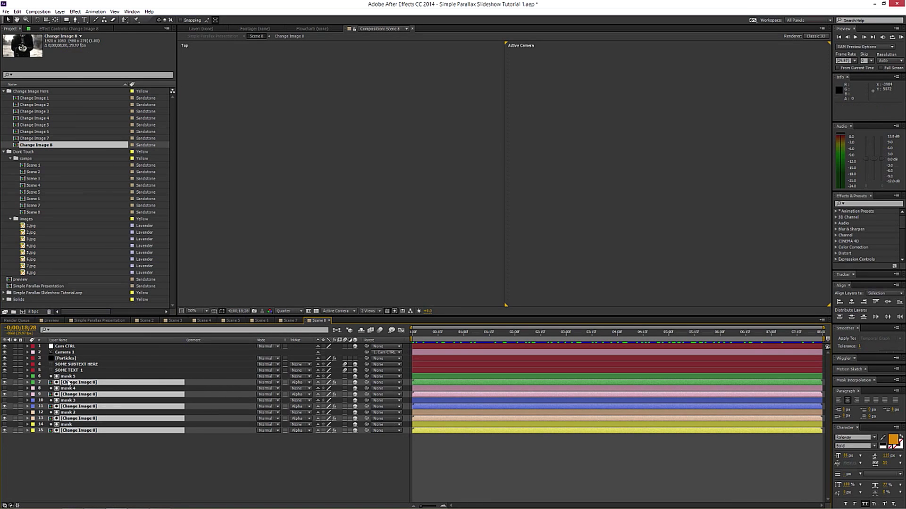
Close the Scene 2 to Scene 8 timelines and move the Simple Parallax Presentation playhead to 10 seconds
{"action": "left_click", "coordinate": [146, 321]}
{"action": "left_click", "coordinate": [157, 321]}
{"action": "left_click", "coordinate": [157, 321]}
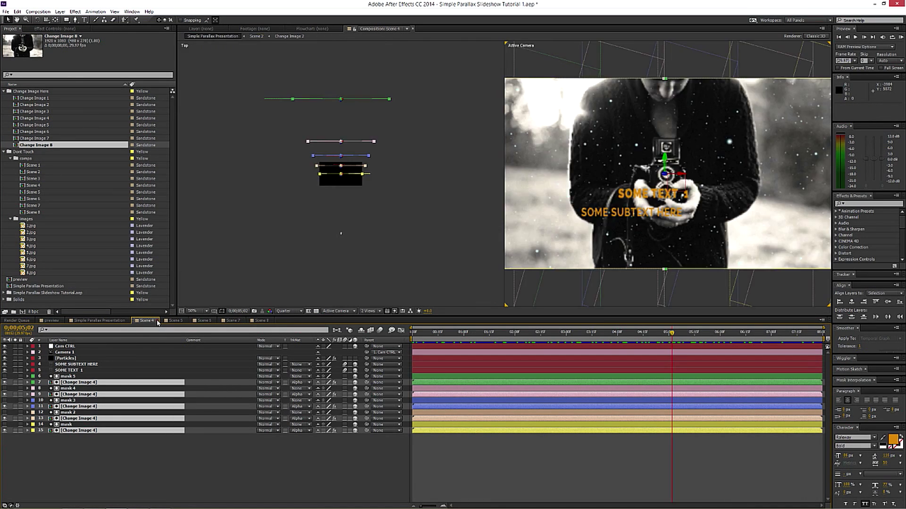
{"action": "left_click", "coordinate": [158, 321]}
{"action": "left_click", "coordinate": [157, 321]}
{"action": "left_click", "coordinate": [158, 321]}
{"action": "left_click", "coordinate": [158, 321]}
{"action": "left_click", "coordinate": [157, 320]}
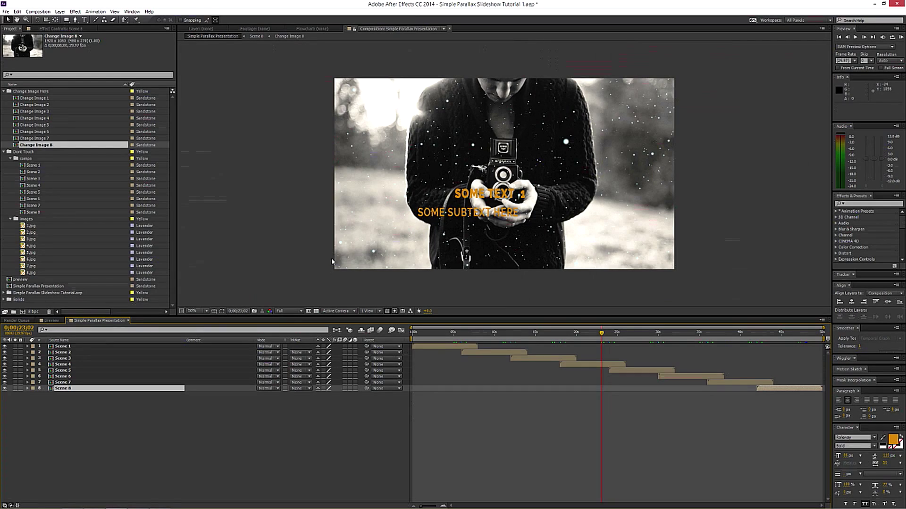
{"action": "left_click_drag", "start_coordinate": [419, 336], "coordinate": [493, 353]}
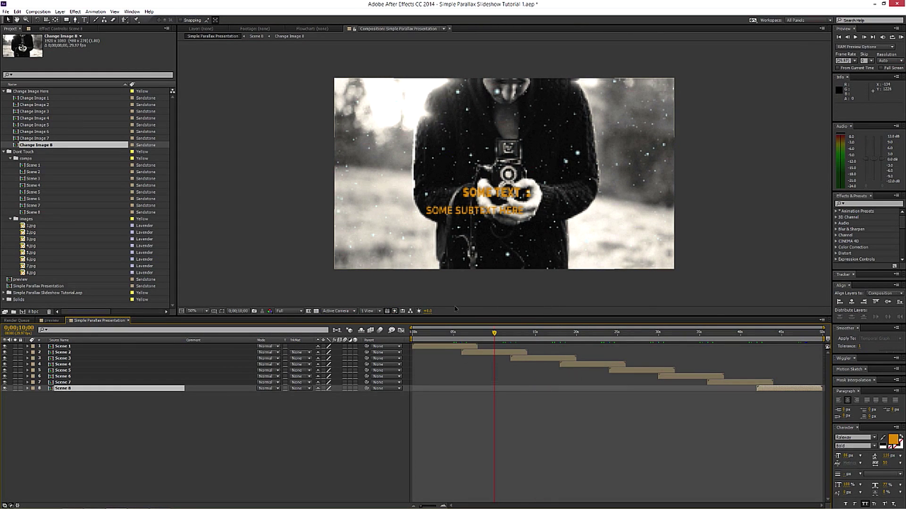
Open all eight compositions from Change Image 1 to Change Image 8 in the timeline
{"action": "double_click", "coordinate": [34, 98]}
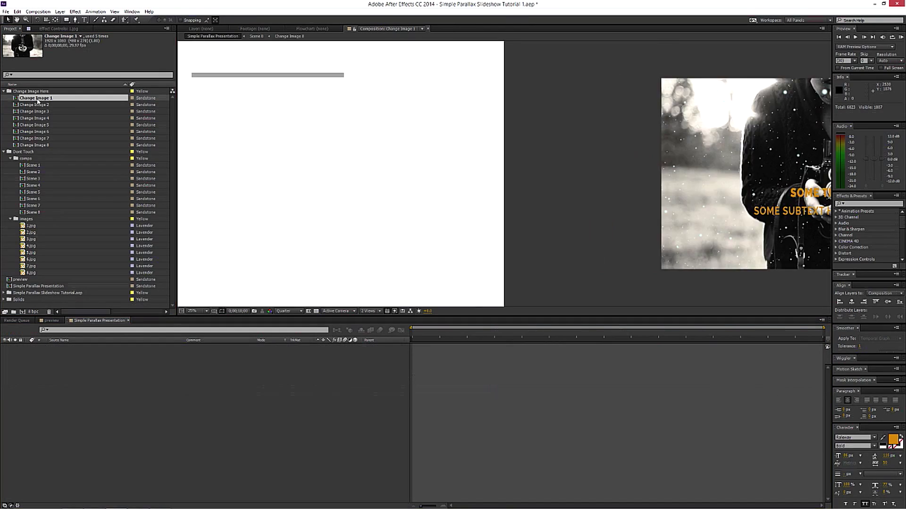
{"action": "double_click", "coordinate": [36, 105]}
{"action": "double_click", "coordinate": [39, 112]}
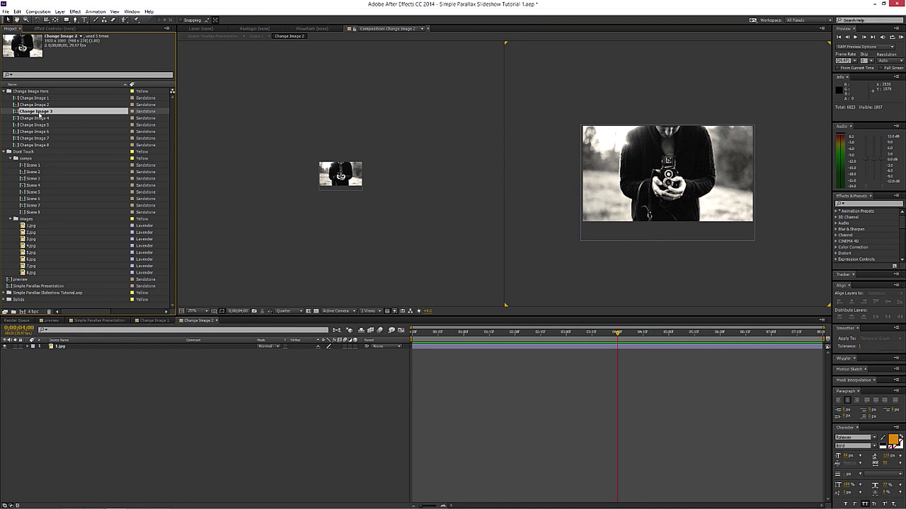
{"action": "double_click", "coordinate": [41, 119]}
{"action": "double_click", "coordinate": [40, 125]}
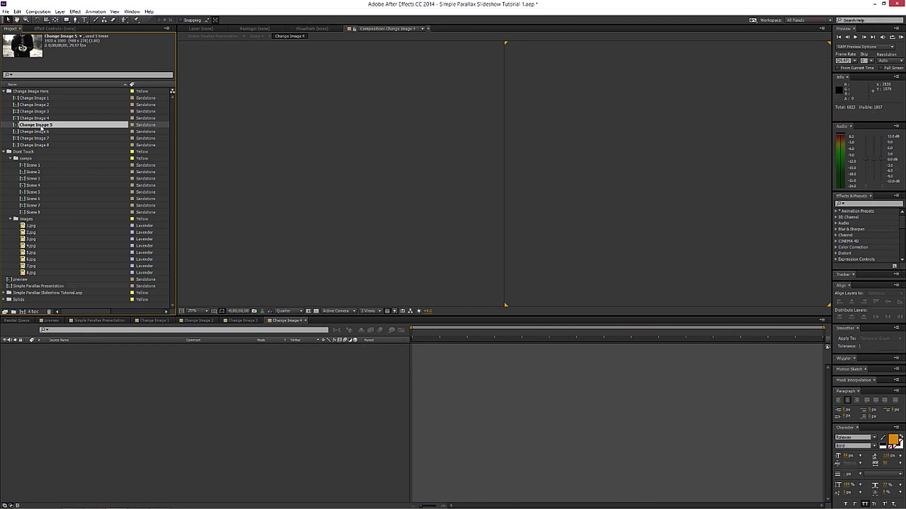
{"action": "double_click", "coordinate": [41, 132]}
{"action": "left_click", "coordinate": [42, 139]}
{"action": "double_click", "coordinate": [43, 138]}
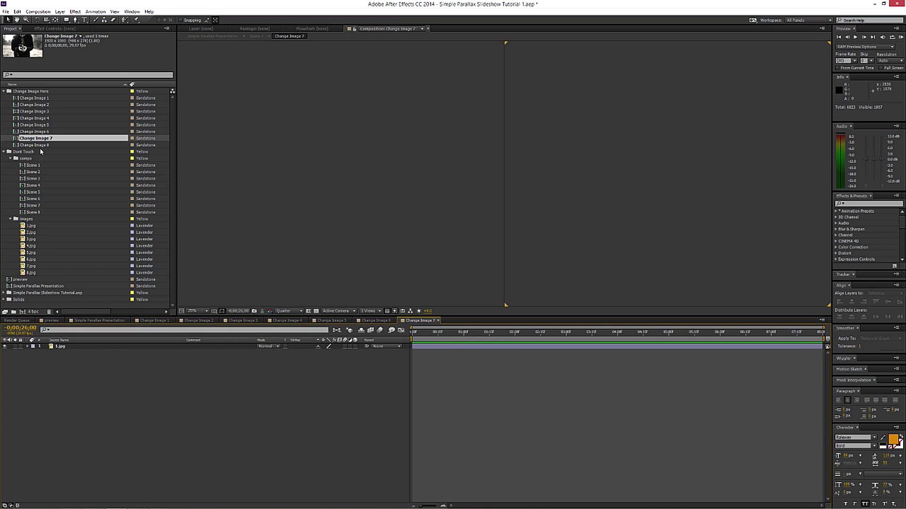
{"action": "double_click", "coordinate": [40, 145]}
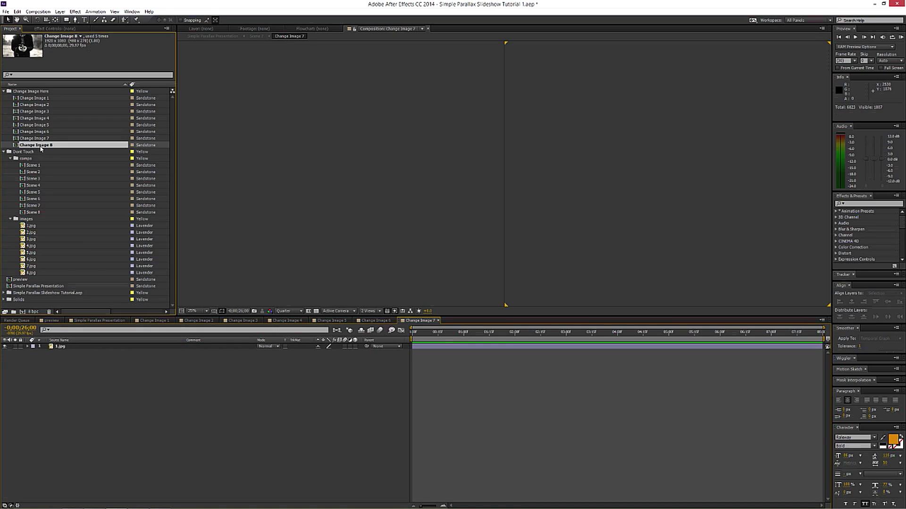
Show Change Image 2 in a single view and replace its image with 2.jpg
{"action": "left_click", "coordinate": [196, 320]}
{"action": "left_click", "coordinate": [378, 312]}
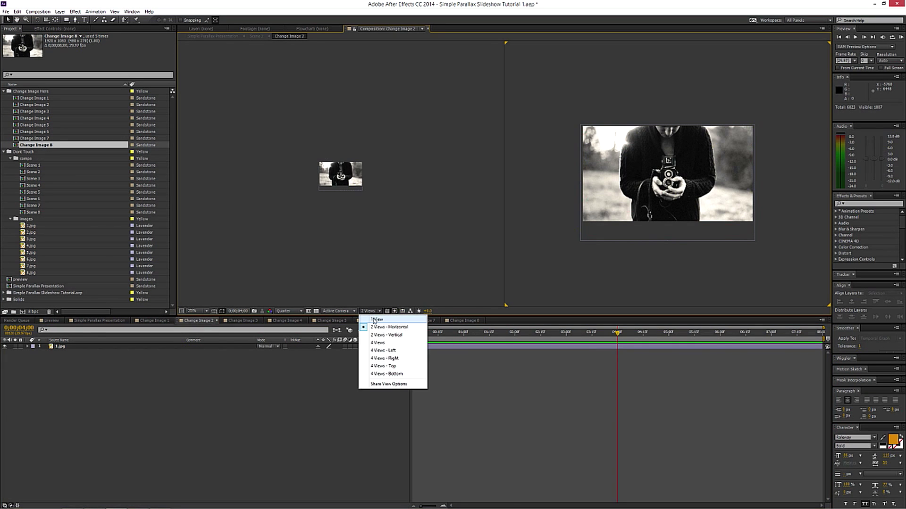
{"action": "left_click", "coordinate": [373, 319]}
{"action": "scroll", "coordinate": [418, 250], "scroll_direction": "up", "scroll_amount": 3}
{"action": "scroll", "coordinate": [418, 250], "scroll_direction": "down", "scroll_amount": 1}
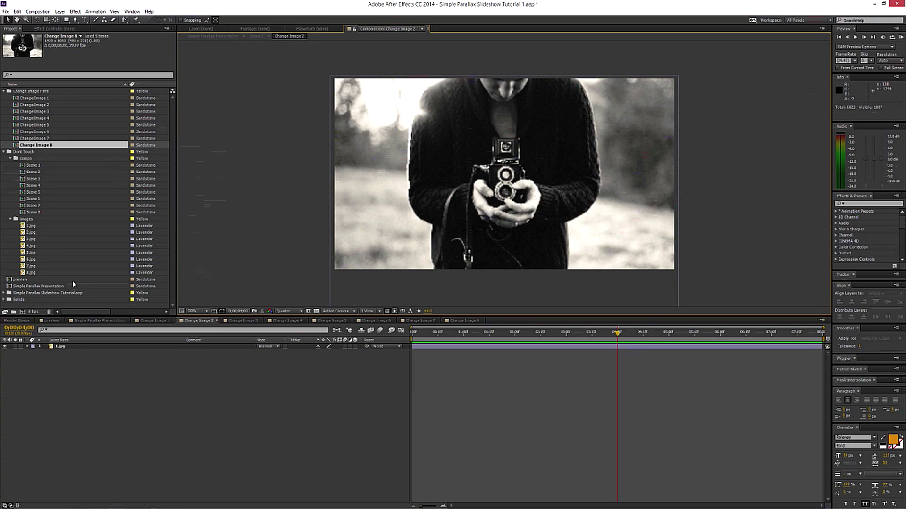
{"action": "left_click", "coordinate": [61, 346]}
{"action": "left_click_drag", "start_coordinate": [30, 232], "coordinate": [61, 348]}
Scale 2.jpg down to just cover the Change Image 2 frame and shift it up to about 960, 580
{"action": "key", "text": "comma"}
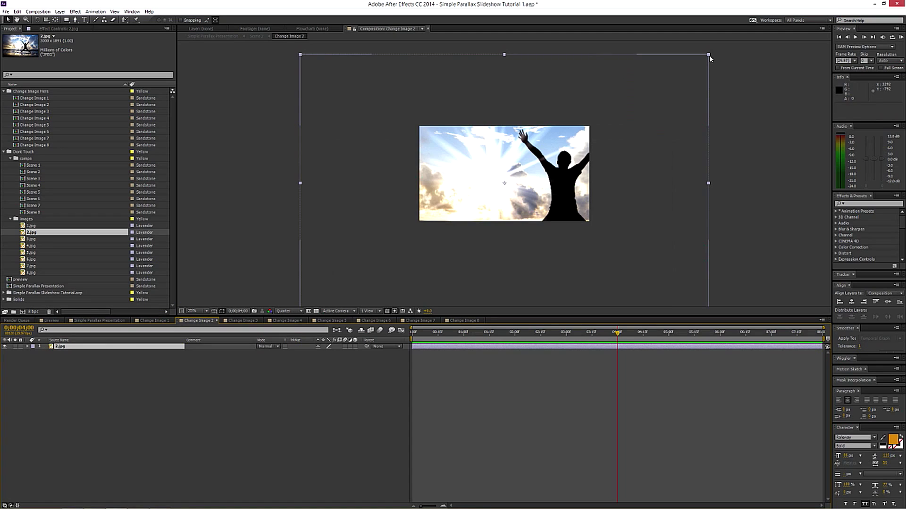
{"action": "left_click_drag", "start_coordinate": [708, 55], "coordinate": [608, 130]}
{"action": "left_click_drag", "start_coordinate": [514, 236], "coordinate": [513, 228]}
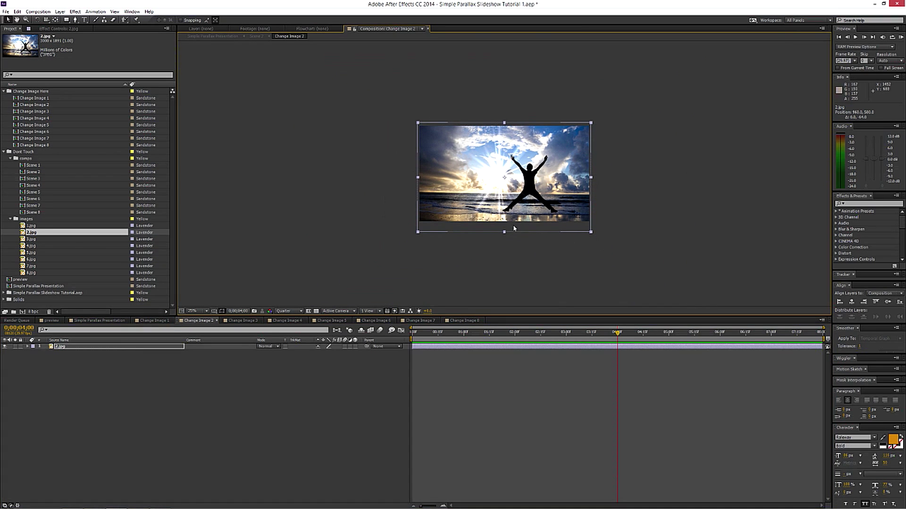
Replace the image in Change Image 3 with 3.jpg, scaled down to cover the frame and positioned at about 960, 592
{"action": "left_click", "coordinate": [246, 321]}
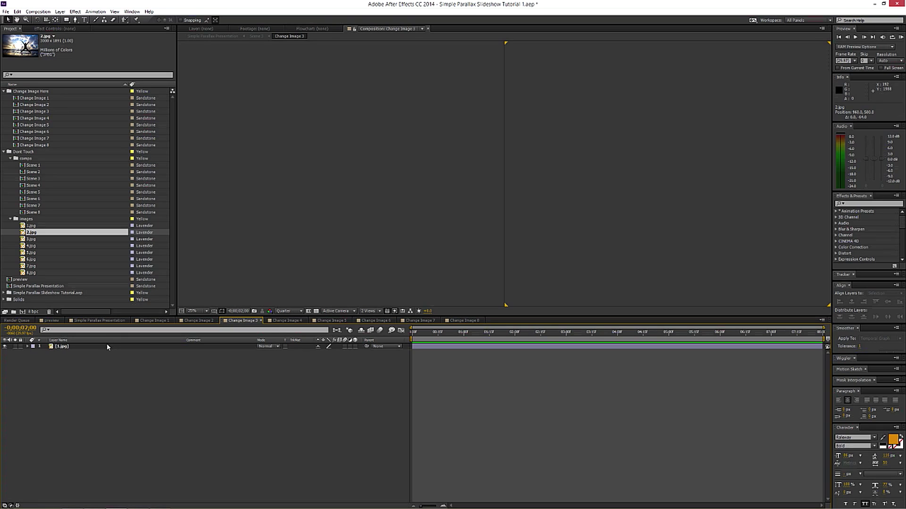
{"action": "left_click", "coordinate": [108, 347]}
{"action": "left_click_drag", "start_coordinate": [31, 240], "coordinate": [63, 350]}
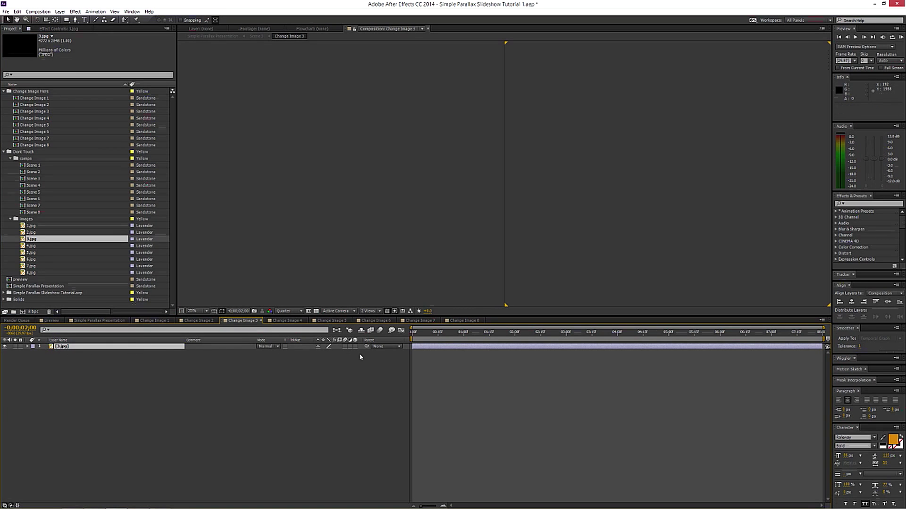
{"action": "left_click", "coordinate": [482, 342]}
{"action": "left_click", "coordinate": [371, 311]}
{"action": "left_click", "coordinate": [371, 318]}
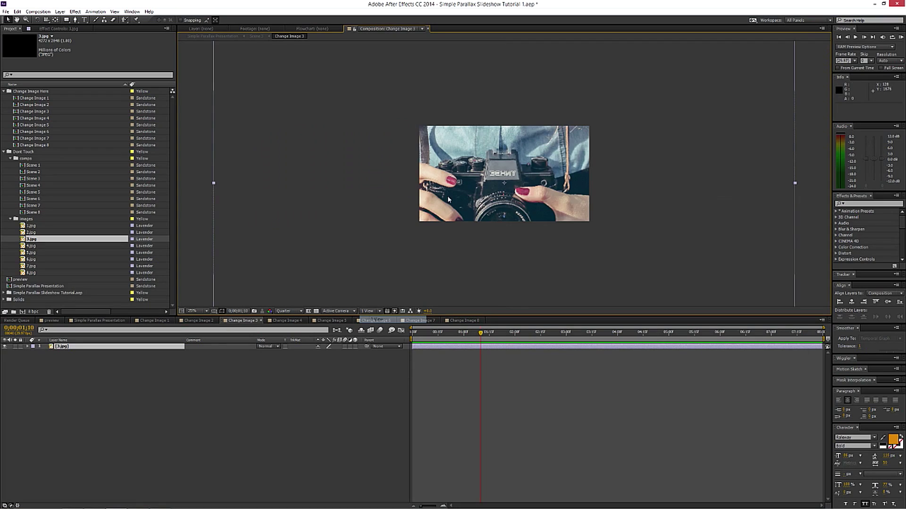
{"action": "left_click_drag", "start_coordinate": [794, 183], "coordinate": [538, 221]}
Replace the image in Change Image 4 with 4.jpg, enlarged to cover the frame and shifted up to about 960, 544
{"action": "left_click", "coordinate": [279, 321]}
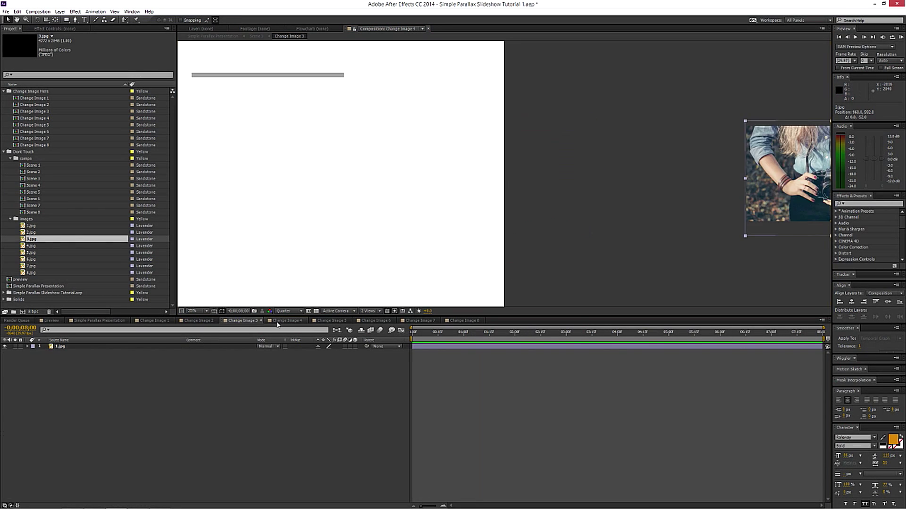
{"action": "left_click_drag", "start_coordinate": [31, 246], "coordinate": [71, 349]}
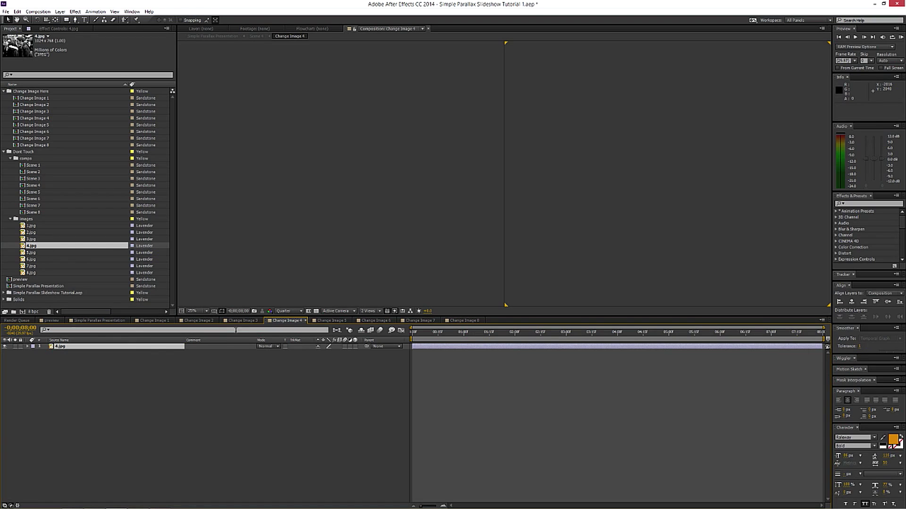
{"action": "left_click", "coordinate": [465, 333]}
{"action": "left_click", "coordinate": [369, 311]}
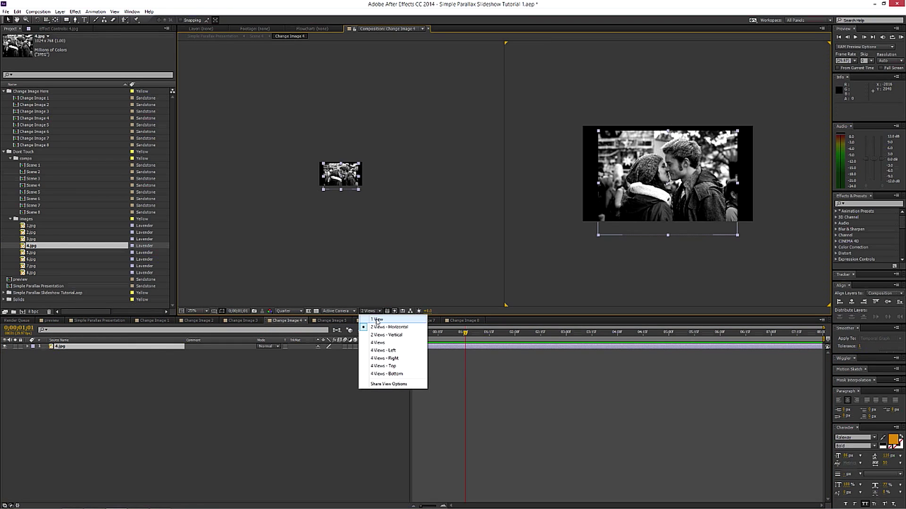
{"action": "left_click", "coordinate": [377, 319]}
{"action": "key", "text": "period"}
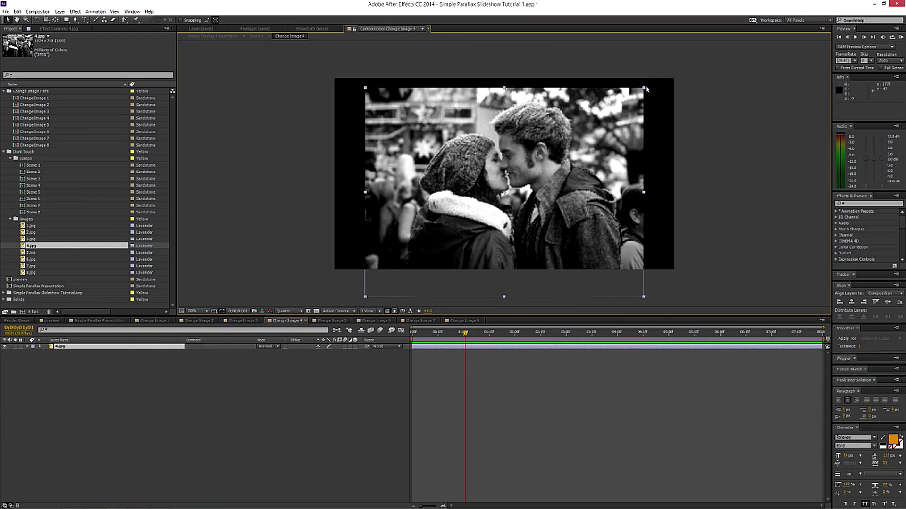
{"action": "left_click_drag", "start_coordinate": [645, 88], "coordinate": [675, 64]}
{"action": "mouse_move", "coordinate": [628, 172]}
{"action": "left_mouse_down"}
{"action": "mouse_move", "coordinate": [628, 151]}
{"action": "mouse_move", "coordinate": [625, 164]}
{"action": "left_mouse_up"}
Replace the image in Change Image 5 with 5.jpg, scaled down to cover the frame and shifted up to about 960, 520
{"action": "left_click", "coordinate": [332, 321]}
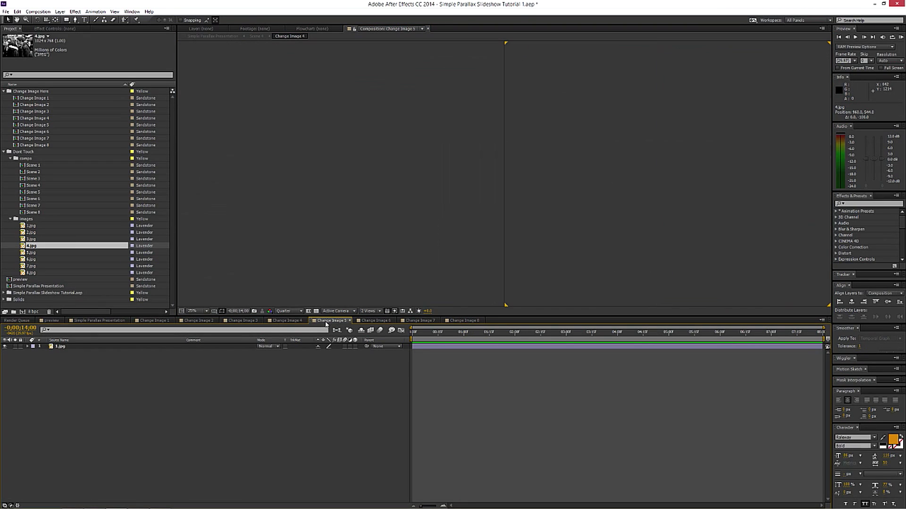
{"action": "left_click", "coordinate": [59, 348]}
{"action": "left_click_drag", "start_coordinate": [31, 252], "coordinate": [97, 350]}
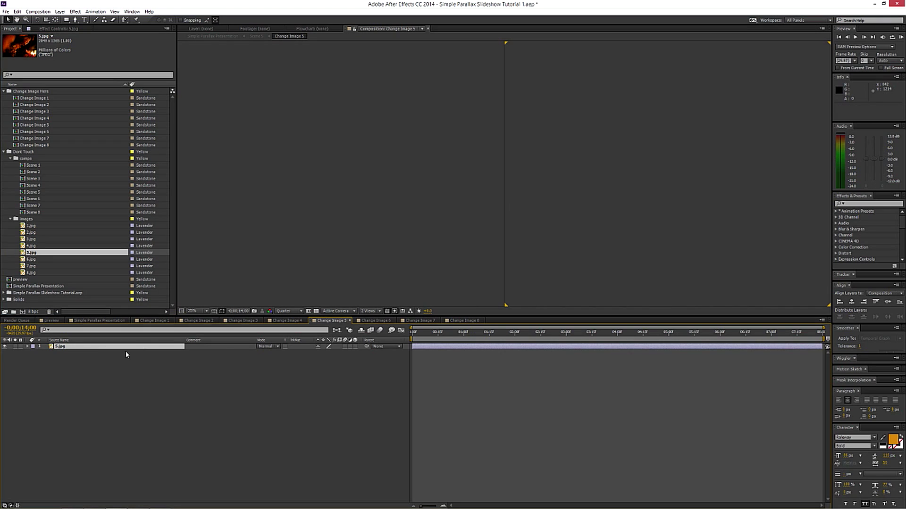
{"action": "left_click", "coordinate": [466, 332]}
{"action": "left_click", "coordinate": [369, 311]}
{"action": "left_click", "coordinate": [373, 318]}
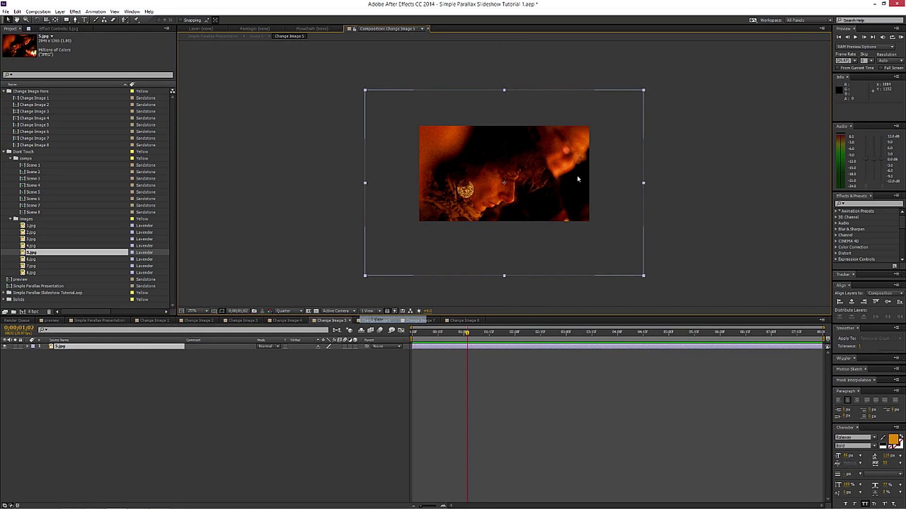
{"action": "left_click_drag", "start_coordinate": [645, 91], "coordinate": [607, 125]}
{"action": "left_click_drag", "start_coordinate": [565, 165], "coordinate": [565, 154]}
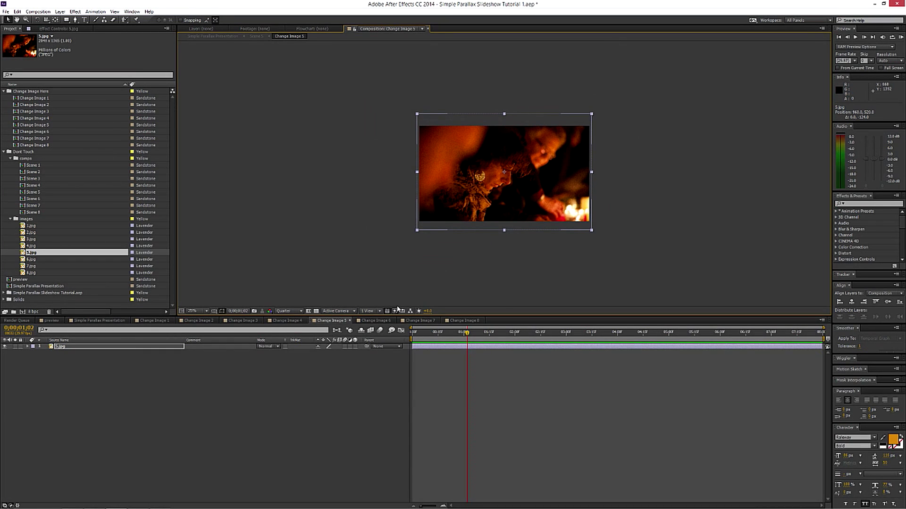
Replace the image in Change Image 6 with 6.jpg, scaled down to just cover the frame and shifted slightly up
{"action": "left_click", "coordinate": [367, 321]}
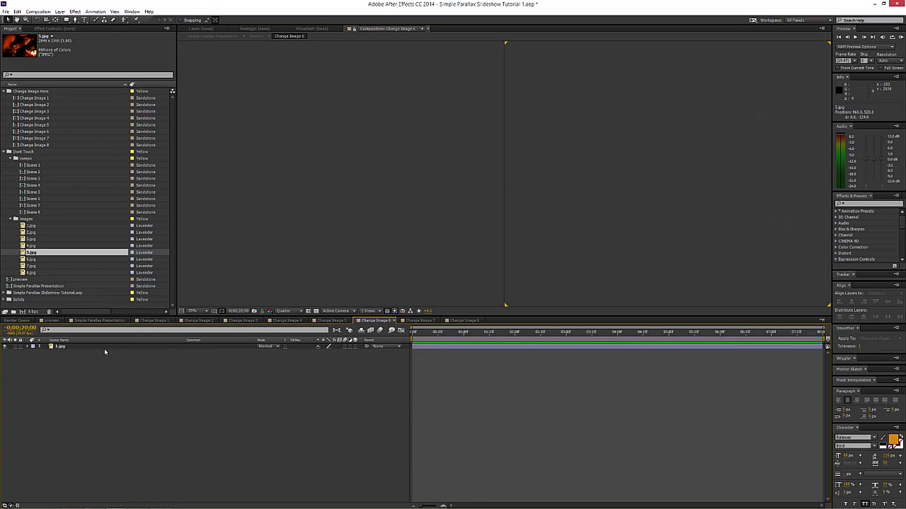
{"action": "left_click", "coordinate": [427, 333]}
{"action": "left_click", "coordinate": [368, 311]}
{"action": "left_click", "coordinate": [377, 324]}
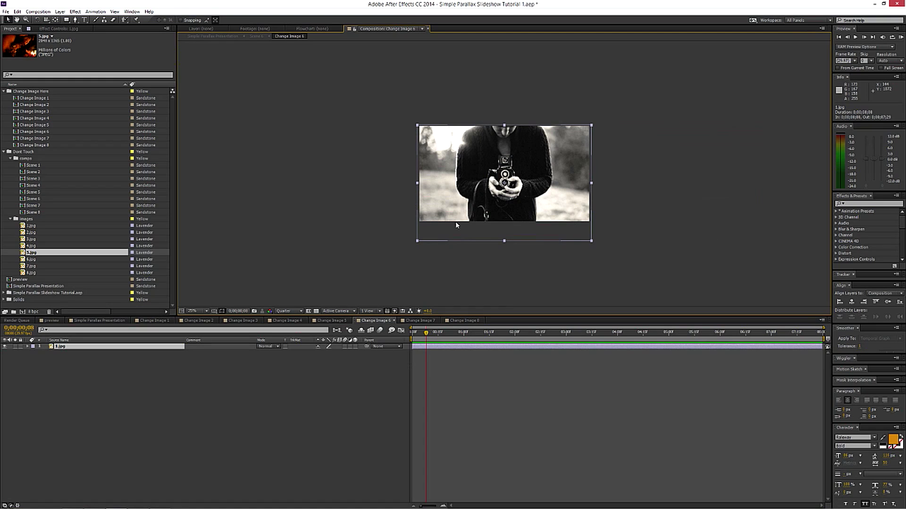
{"action": "left_click_drag", "start_coordinate": [31, 259], "coordinate": [79, 352]}
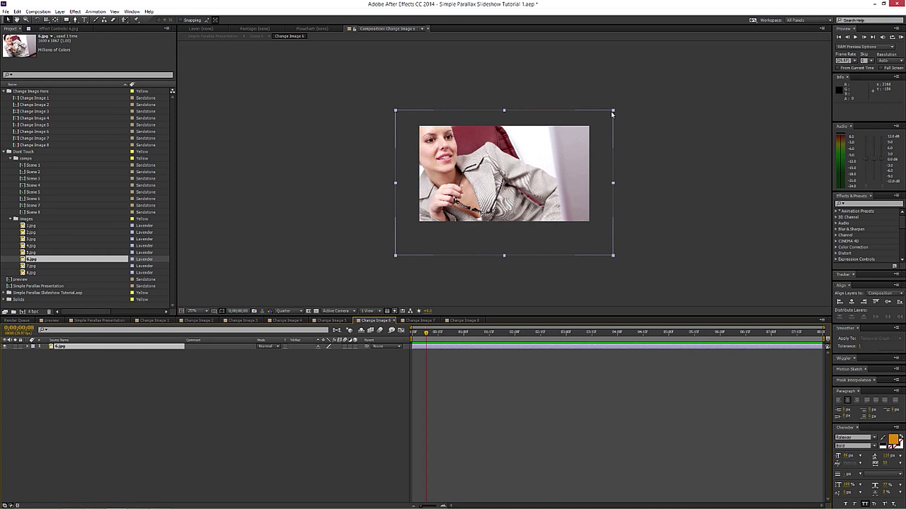
{"action": "left_click_drag", "start_coordinate": [613, 111], "coordinate": [594, 130]}
{"action": "left_click_drag", "start_coordinate": [533, 187], "coordinate": [532, 178]}
Replace the image in Change Image 7 with 7.jpg, scaled down to cover the frame and shifted up to about 960, 540
{"action": "left_click", "coordinate": [404, 321]}
{"action": "left_click", "coordinate": [105, 346]}
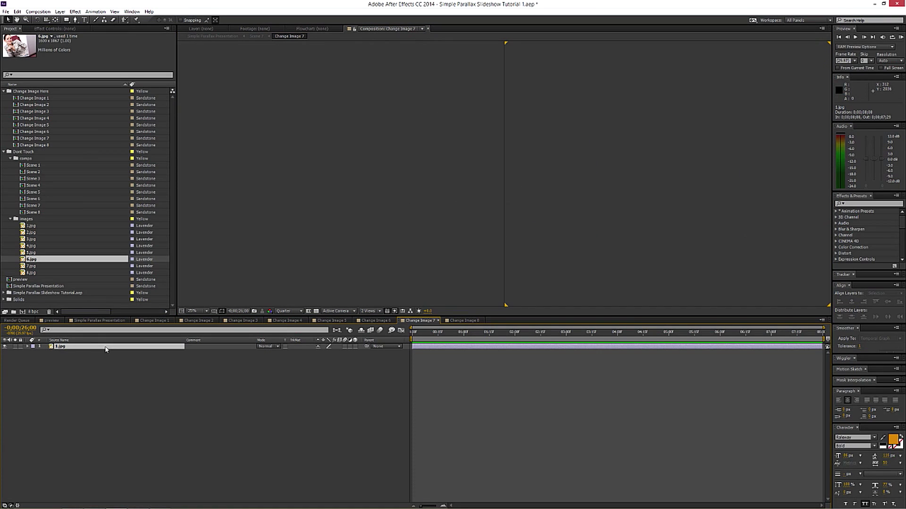
{"action": "left_click_drag", "start_coordinate": [38, 267], "coordinate": [59, 346]}
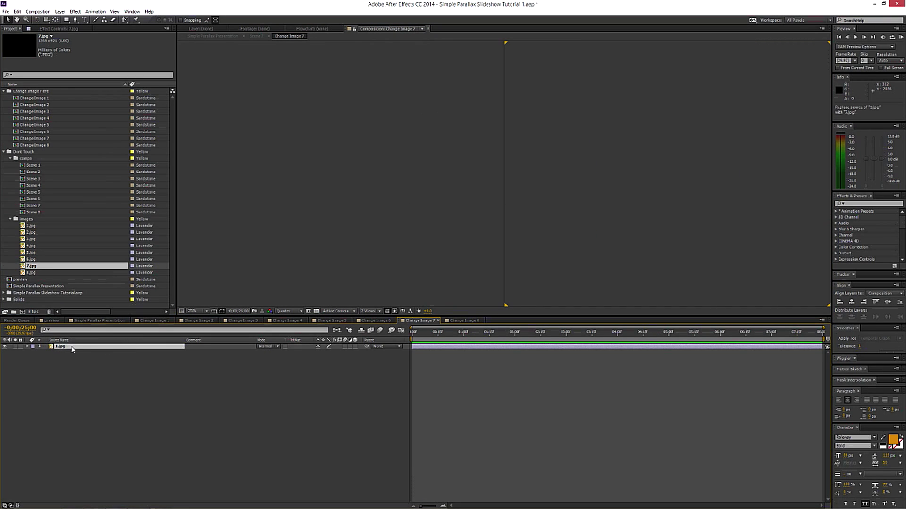
{"action": "left_click", "coordinate": [431, 333]}
{"action": "left_click", "coordinate": [370, 310]}
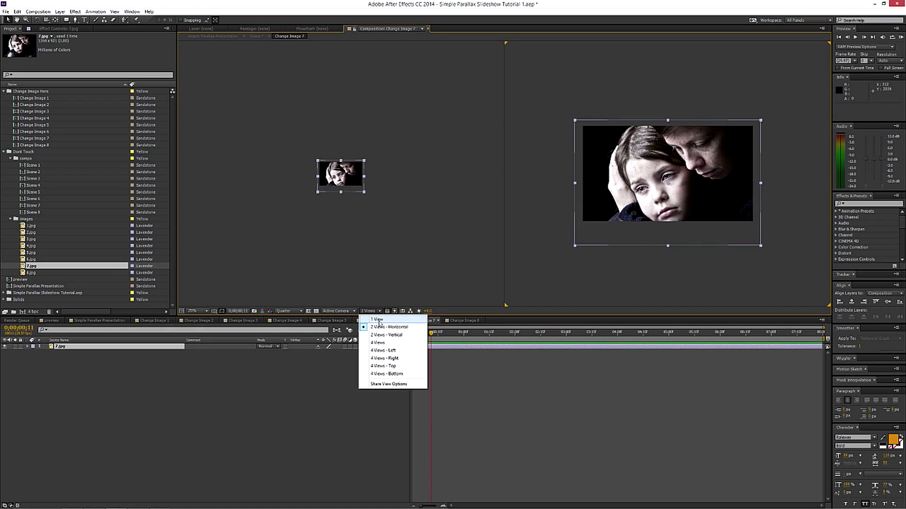
{"action": "left_click", "coordinate": [373, 318]}
{"action": "left_click_drag", "start_coordinate": [597, 121], "coordinate": [594, 127]}
{"action": "left_click_drag", "start_coordinate": [560, 182], "coordinate": [560, 172]}
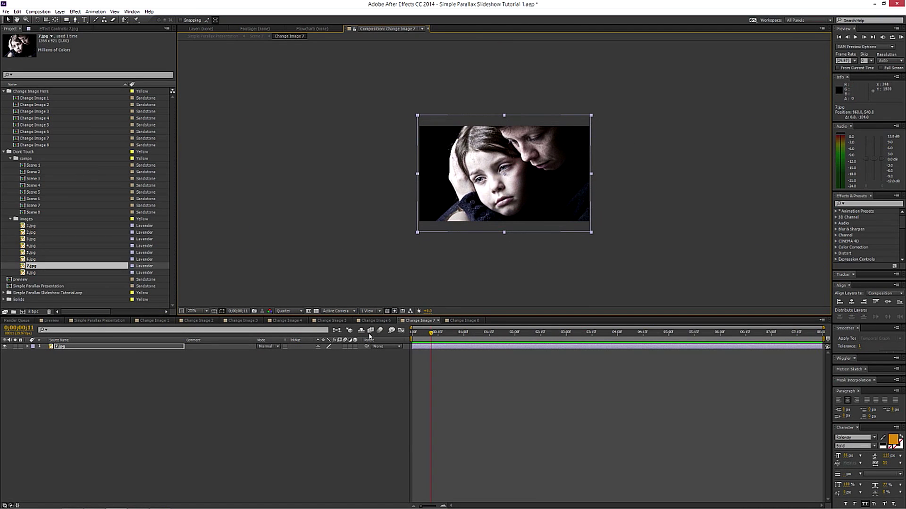
Replace the image in Change Image 8 with 8.jpg, enlarged to about 189% to cover the frame and shifted up to about 960, 560
{"action": "left_click", "coordinate": [462, 321]}
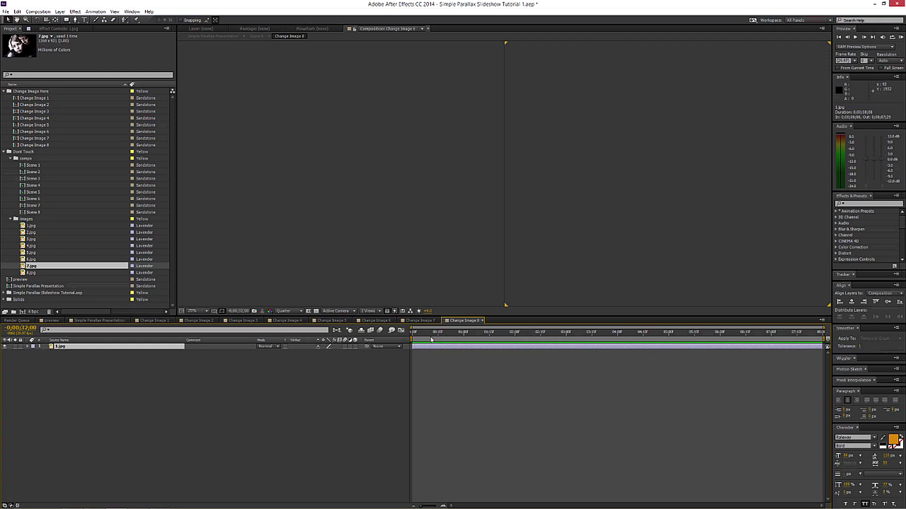
{"action": "left_click", "coordinate": [378, 311]}
{"action": "left_click", "coordinate": [374, 319]}
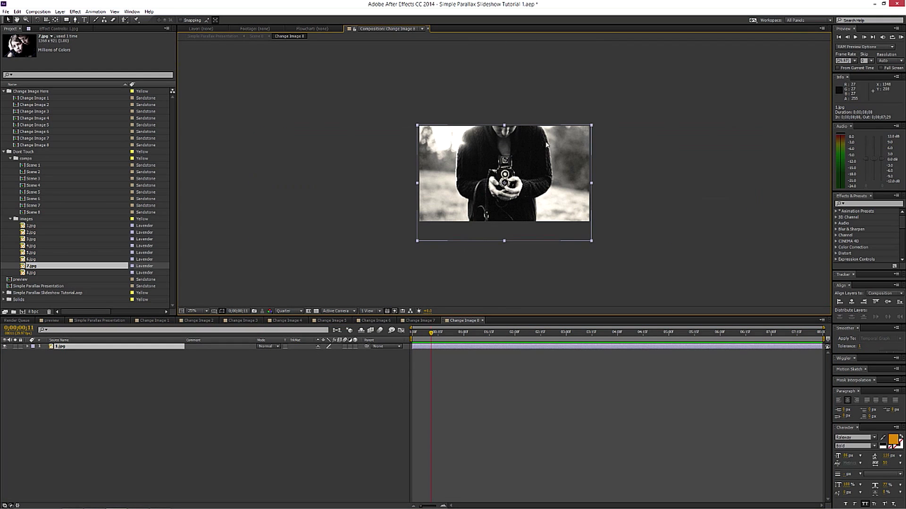
{"action": "left_click_drag", "start_coordinate": [39, 274], "coordinate": [85, 348]}
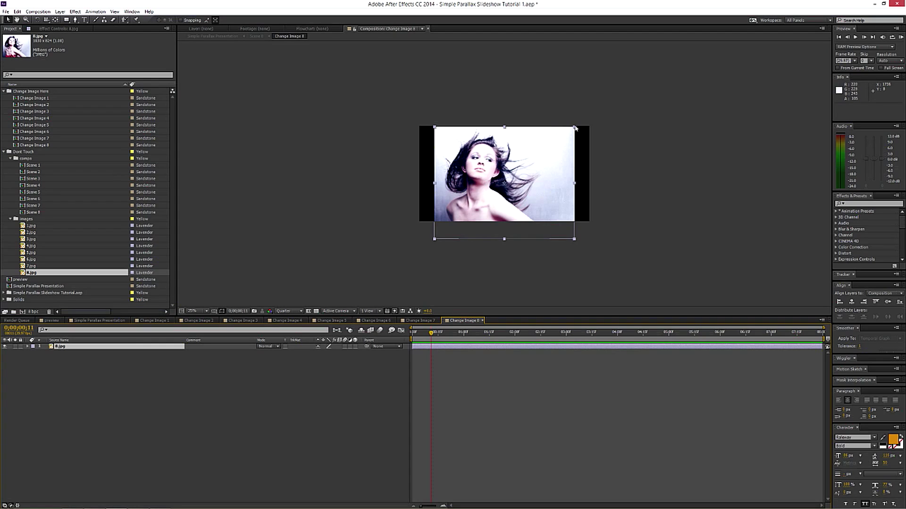
{"action": "left_click_drag", "start_coordinate": [575, 129], "coordinate": [590, 114]}
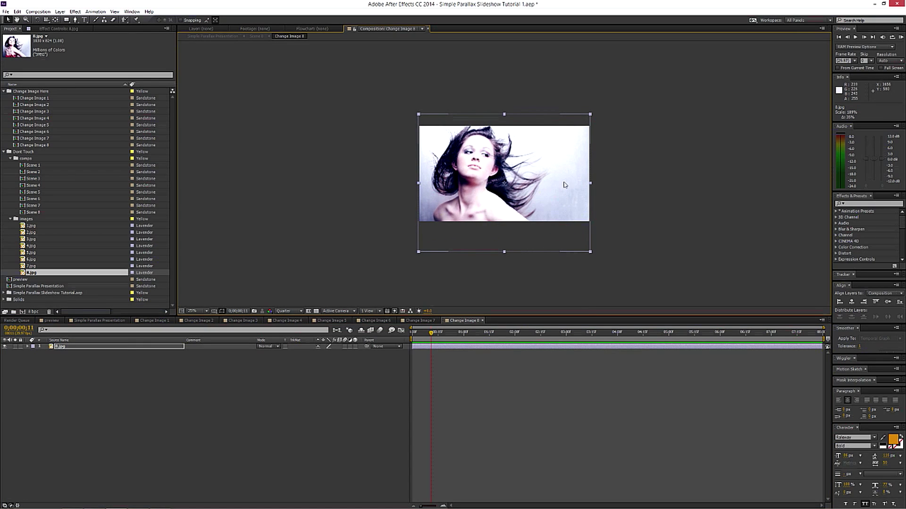
{"action": "left_click_drag", "start_coordinate": [565, 184], "coordinate": [565, 176]}
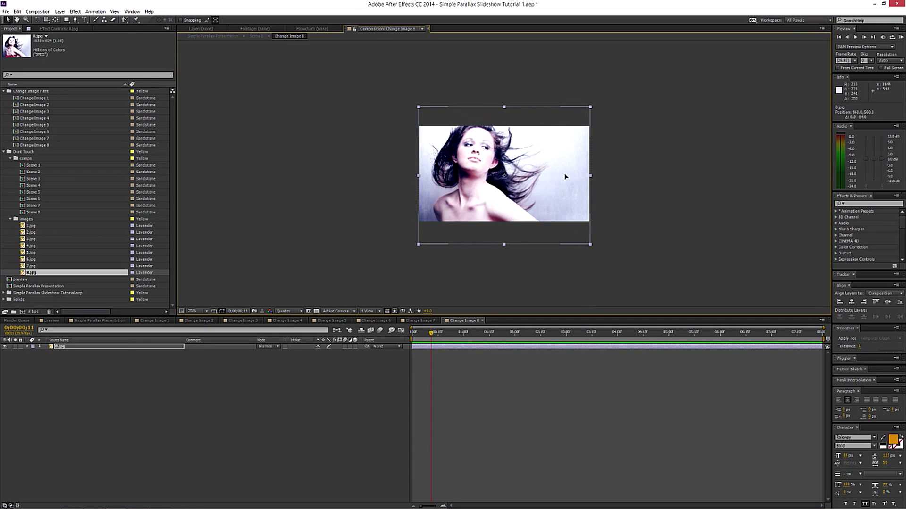
Close the open Change Image compositions and scrub the Simple Parallax Presentation composition to 0;00;13;14
{"action": "left_click", "coordinate": [159, 320]}
{"action": "left_click", "coordinate": [173, 321]}
{"action": "left_click", "coordinate": [174, 321]}
{"action": "left_click", "coordinate": [173, 321]}
{"action": "left_click", "coordinate": [173, 321]}
{"action": "left_click", "coordinate": [173, 321]}
{"action": "left_click", "coordinate": [173, 322]}
{"action": "left_click", "coordinate": [173, 321]}
{"action": "left_click", "coordinate": [173, 321]}
{"action": "left_click_drag", "start_coordinate": [435, 336], "coordinate": [522, 361]}
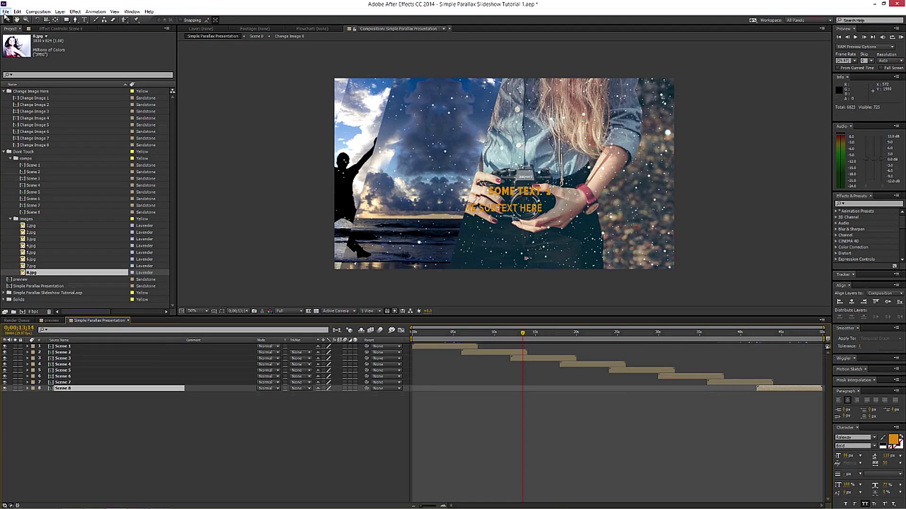
Save the project and add an adjustment layer above all eight scenes in the Simple Parallax Presentation composition
{"action": "left_click", "coordinate": [5, 11]}
{"action": "left_click", "coordinate": [19, 66]}
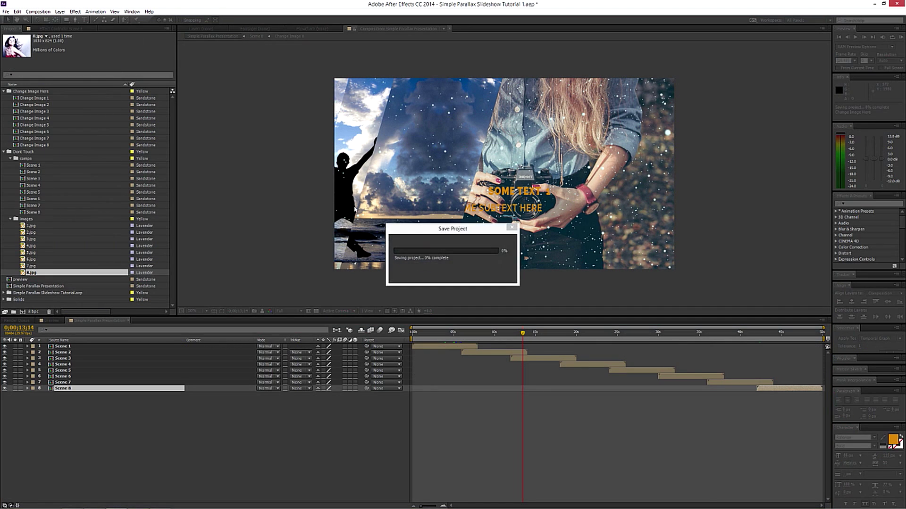
{"action": "right_click", "coordinate": [168, 369]}
{"action": "mouse_move", "coordinate": [198, 374]}
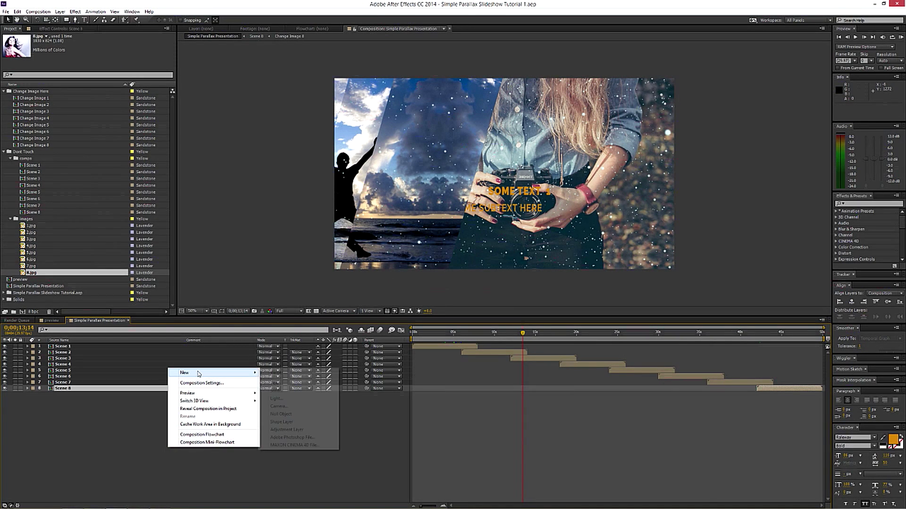
{"action": "left_click", "coordinate": [298, 430]}
{"action": "left_click_drag", "start_coordinate": [62, 393], "coordinate": [73, 345]}
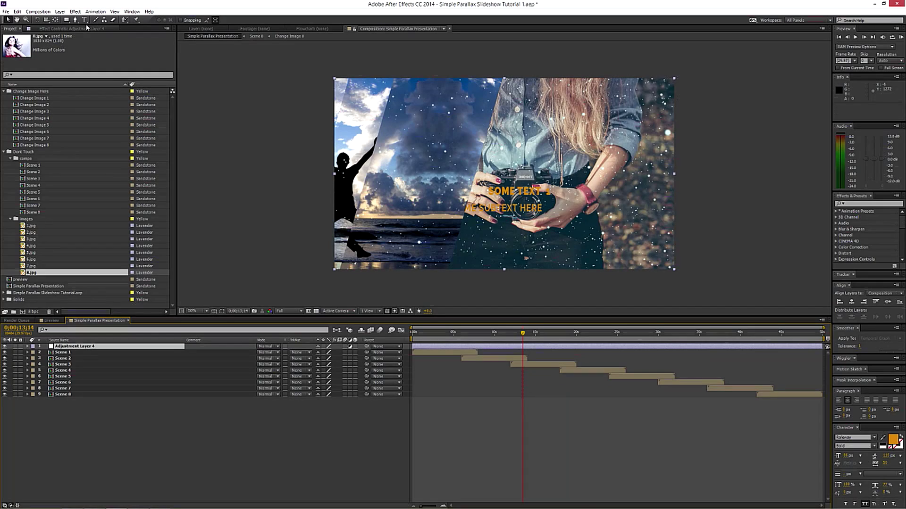
Add a full-frame elliptical mask to the adjustment layer and show its outline in the viewer
{"action": "left_click_drag", "start_coordinate": [67, 20], "coordinate": [95, 37]}
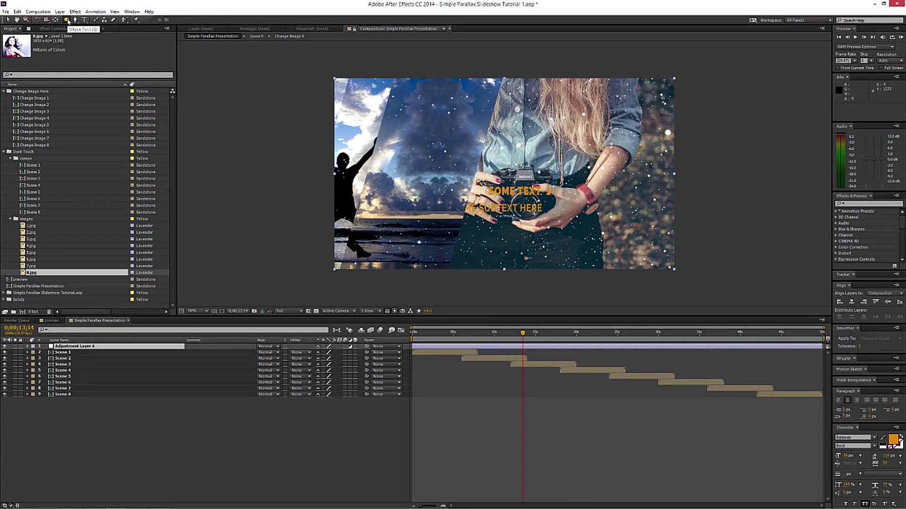
{"action": "double_click", "coordinate": [67, 20]}
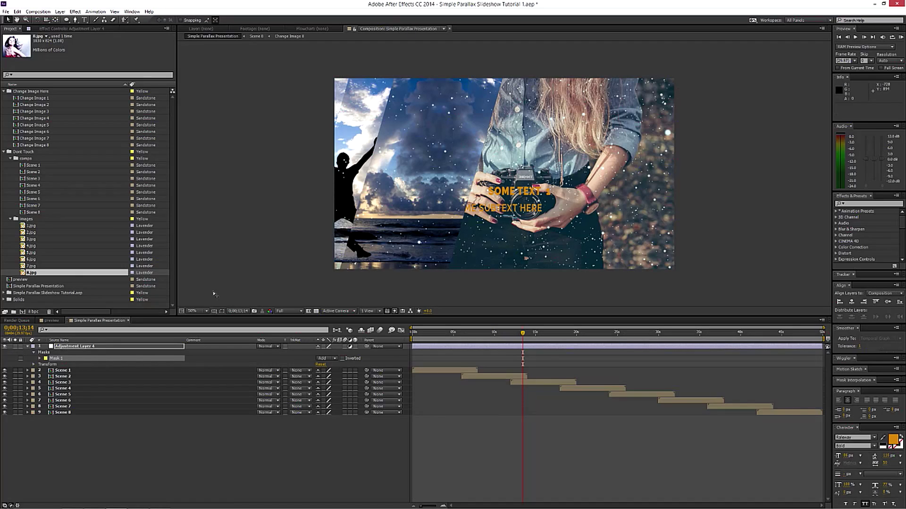
{"action": "left_click", "coordinate": [220, 312]}
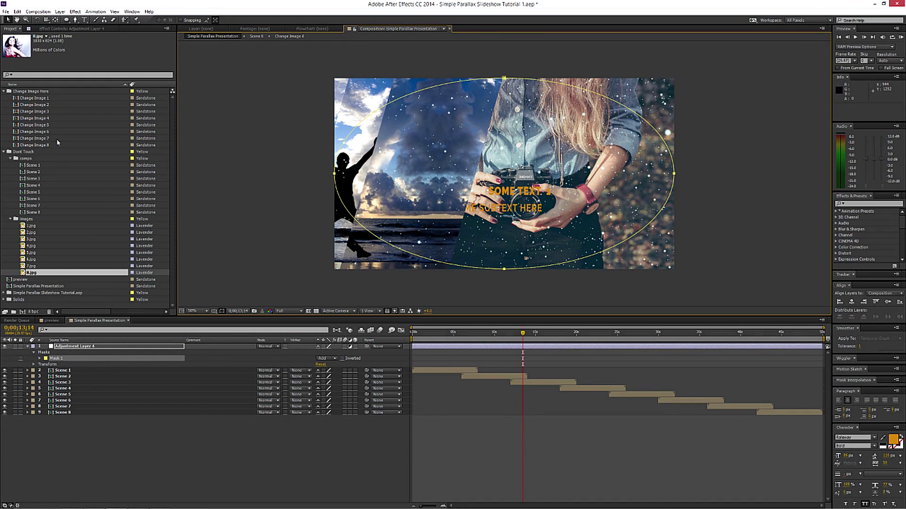
Apply a Fast Blur effect to the adjustment layer and raise its blurriness to strongly soften the masked area
{"action": "left_click", "coordinate": [70, 28]}
{"action": "right_click", "coordinate": [51, 82]}
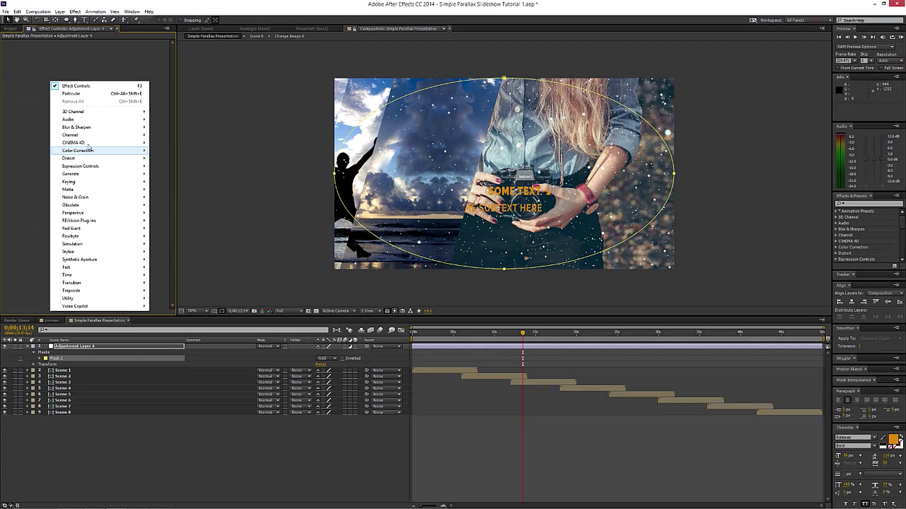
{"action": "mouse_move", "coordinate": [91, 135]}
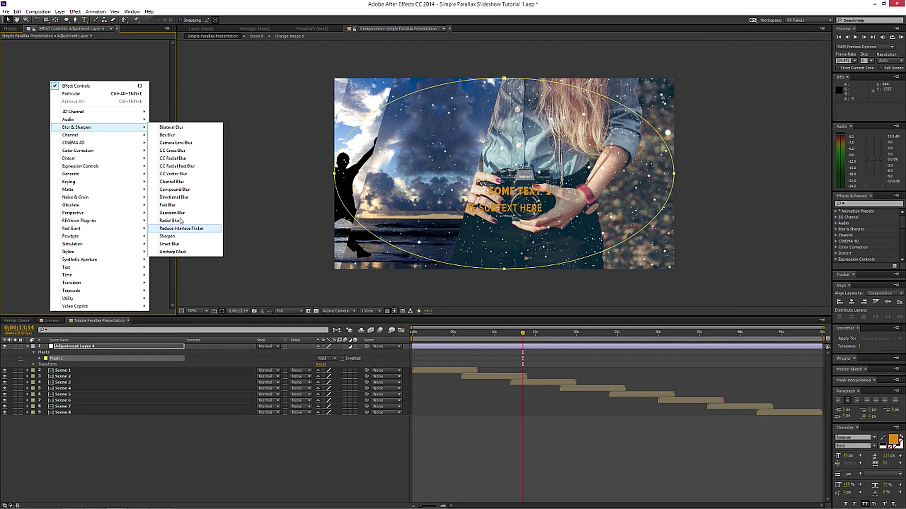
{"action": "left_click", "coordinate": [159, 204]}
{"action": "left_click_drag", "start_coordinate": [95, 48], "coordinate": [107, 48]}
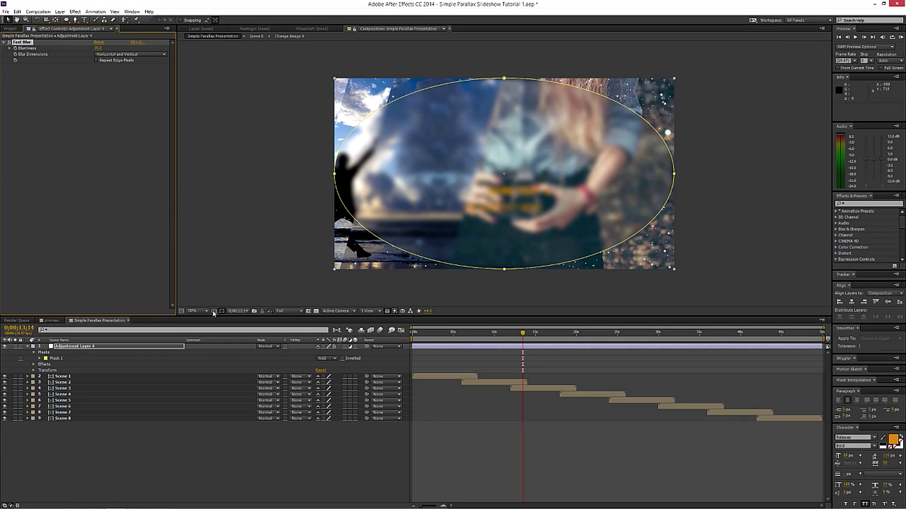
Set the elliptical mask's mode to Subtract and feather its edge so the blur fades in around the frame's borders
{"action": "left_click", "coordinate": [327, 359]}
{"action": "left_click", "coordinate": [341, 383]}
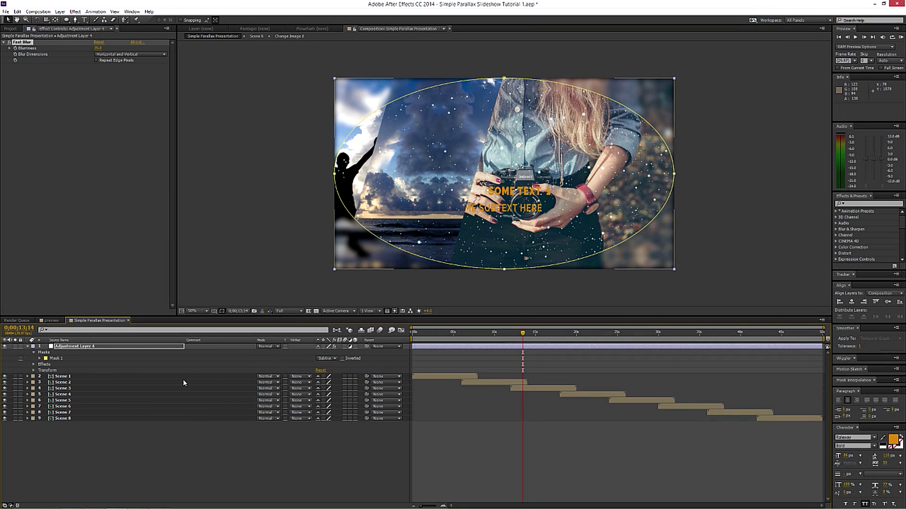
{"action": "key", "text": "f"}
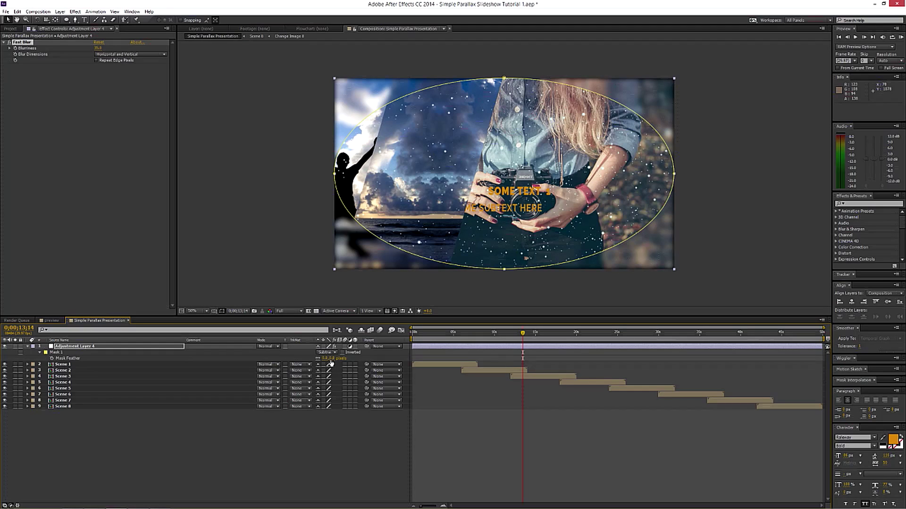
{"action": "left_click_drag", "start_coordinate": [328, 361], "coordinate": [383, 362]}
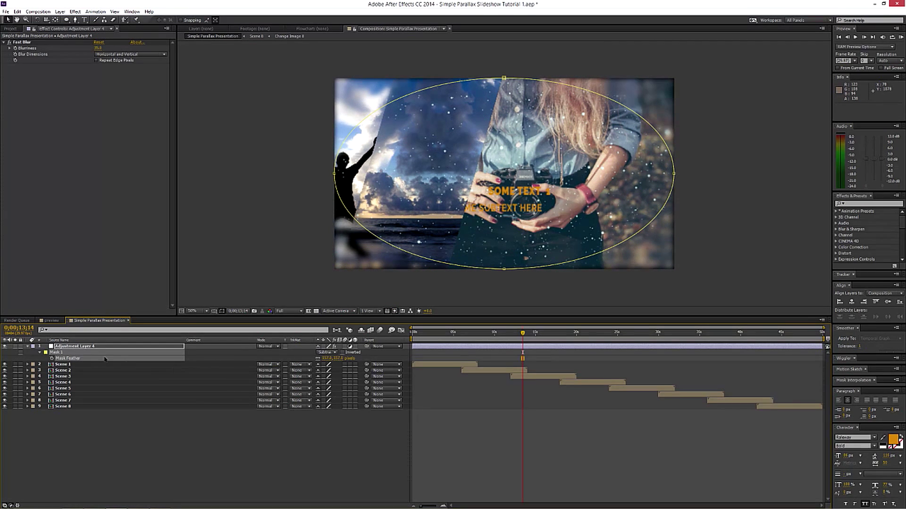
Turn on Repeat Edge Pixels for the Fast Blur and increase the mask feather to about 224 pixels
{"action": "left_click", "coordinate": [96, 61]}
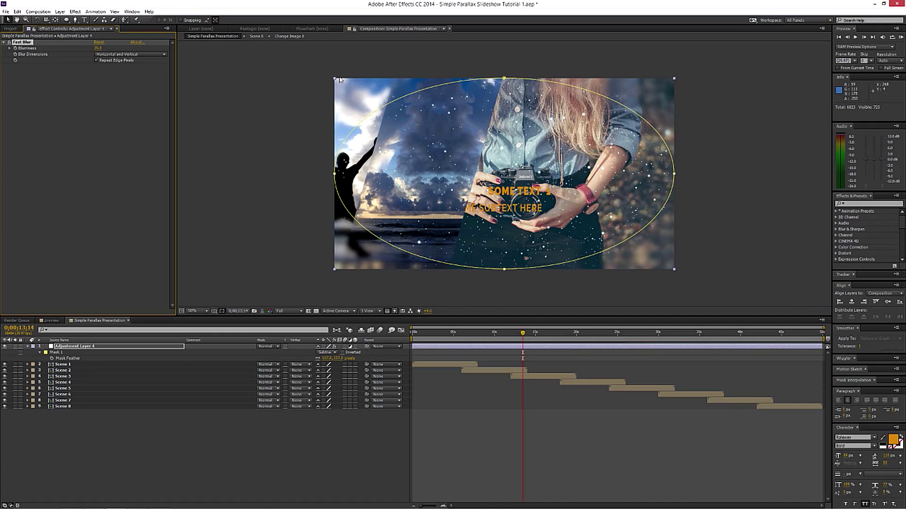
{"action": "left_click", "coordinate": [96, 61]}
{"action": "left_click", "coordinate": [96, 61]}
{"action": "left_click", "coordinate": [70, 347]}
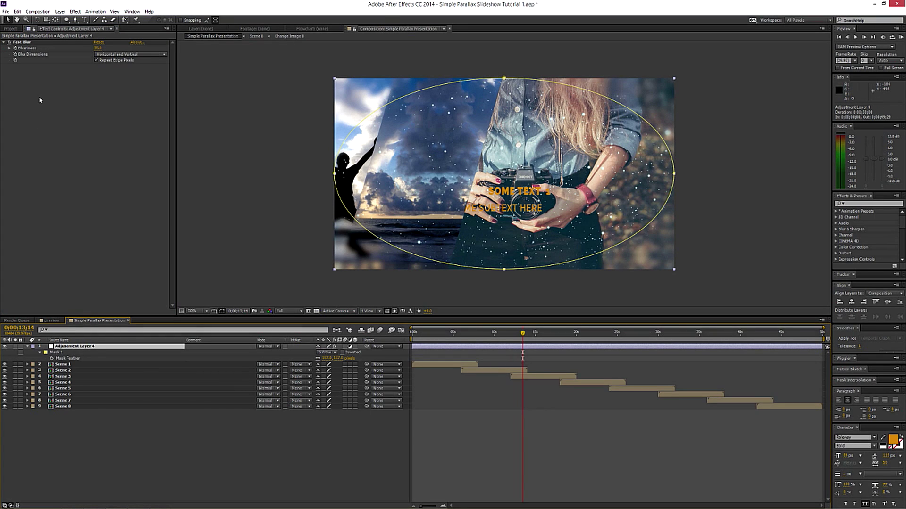
{"action": "left_click", "coordinate": [19, 43]}
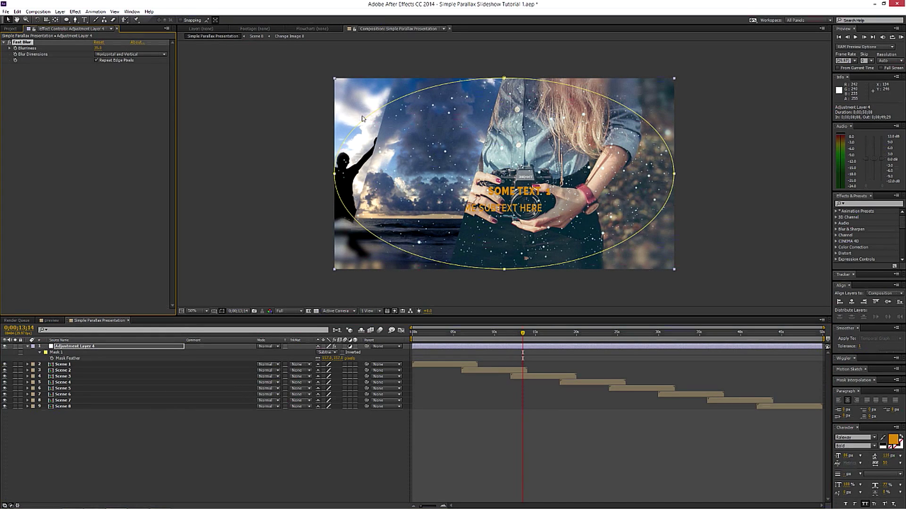
{"action": "left_click_drag", "start_coordinate": [324, 359], "coordinate": [335, 365]}
Add a Curves effect to the adjustment layer and shape its RGB curve into an S with raised highlights and lowered shadows
{"action": "right_click", "coordinate": [30, 100]}
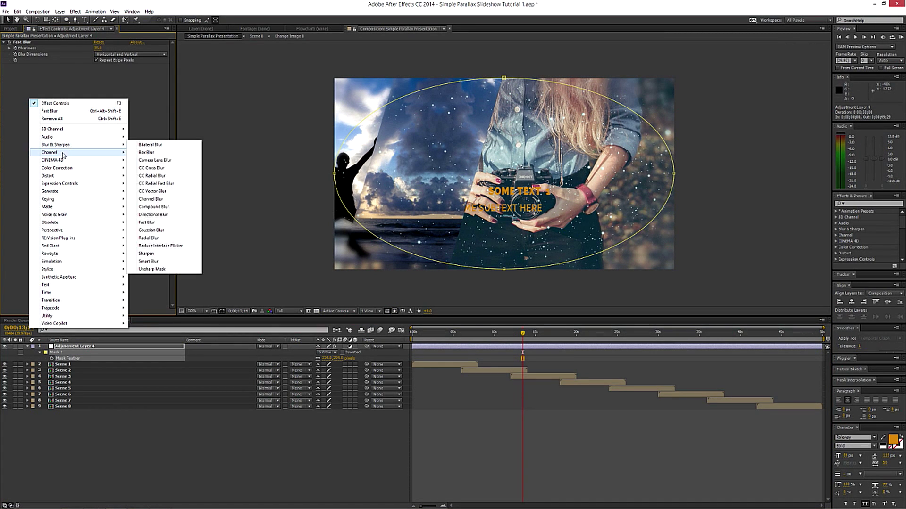
{"action": "mouse_move", "coordinate": [66, 167]}
{"action": "left_click", "coordinate": [182, 308]}
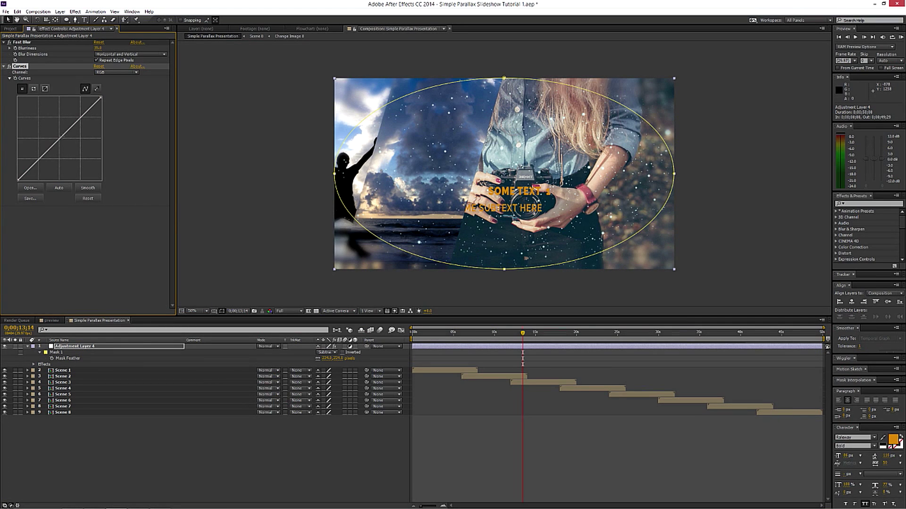
{"action": "left_click_drag", "start_coordinate": [78, 120], "coordinate": [76, 119]}
{"action": "mouse_move", "coordinate": [46, 147]}
{"action": "left_mouse_down"}
{"action": "mouse_move", "coordinate": [54, 160]}
{"action": "mouse_move", "coordinate": [51, 152]}
{"action": "left_mouse_up"}
Fine-tune the individual color channels of the Curves effect, pulling the blue midtones slightly down
{"action": "left_click", "coordinate": [116, 72]}
{"action": "left_click", "coordinate": [110, 87]}
{"action": "mouse_move", "coordinate": [69, 134]}
{"action": "left_mouse_down"}
{"action": "mouse_move", "coordinate": [65, 126]}
{"action": "mouse_move", "coordinate": [68, 137]}
{"action": "left_mouse_up"}
{"action": "left_click", "coordinate": [117, 72]}
{"action": "left_click", "coordinate": [110, 94]}
{"action": "left_click", "coordinate": [117, 72]}
{"action": "left_click", "coordinate": [109, 99]}
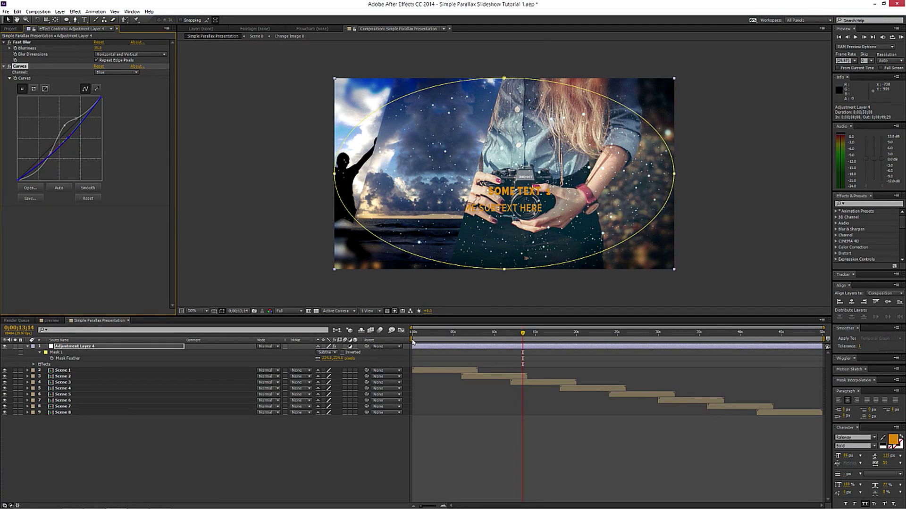
Rename the masked adjustment layer as Blur
{"action": "left_click", "coordinate": [80, 347]}
{"action": "key", "text": "Return"}
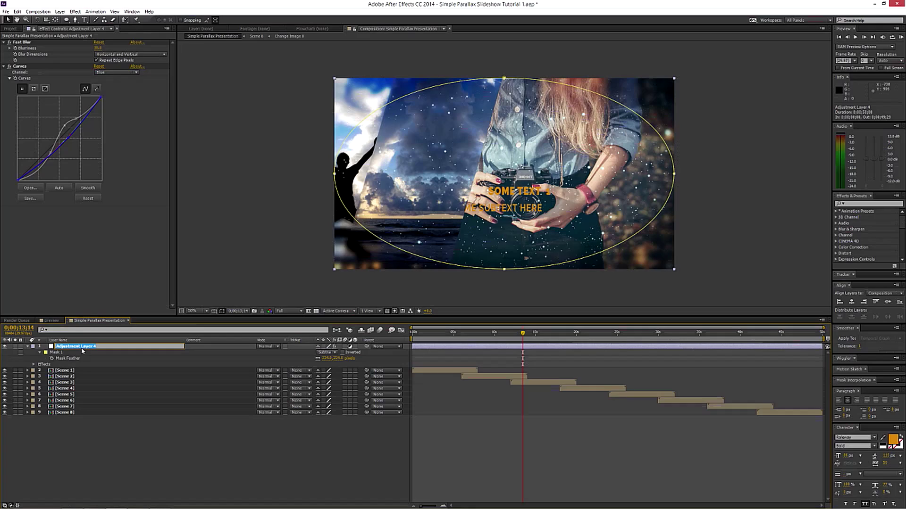
{"action": "type", "text": "B"}
{"action": "key", "text": "Return"}
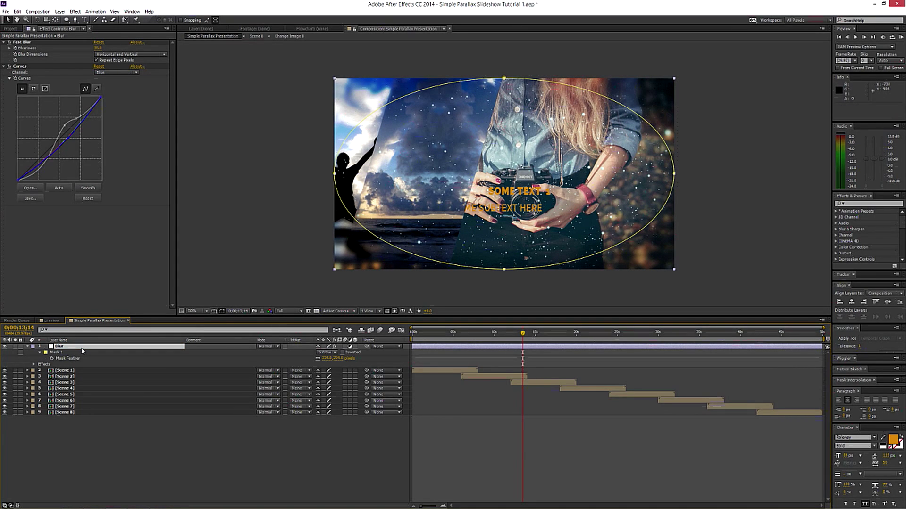
Add a second adjustment layer above the Blur layer
{"action": "right_click", "coordinate": [109, 446]}
{"action": "mouse_move", "coordinate": [152, 373]}
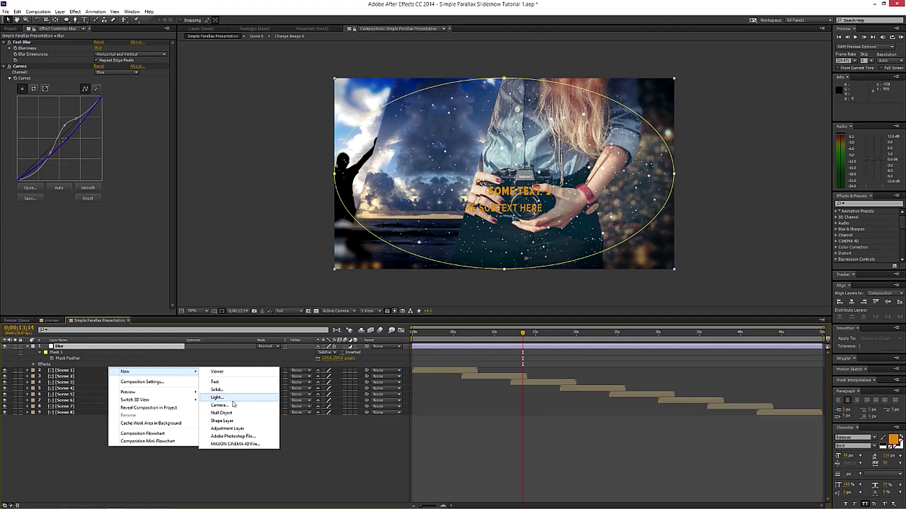
{"action": "left_click", "coordinate": [234, 429]}
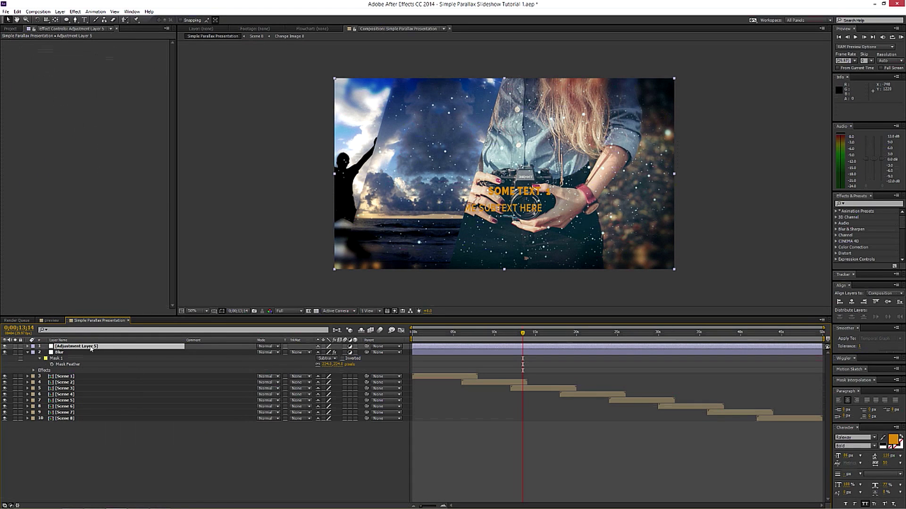
Rename the new top adjustment layer as Grain
{"action": "key", "text": "Return"}
{"action": "type", "text": "Gra"}
{"action": "key", "text": "Return"}
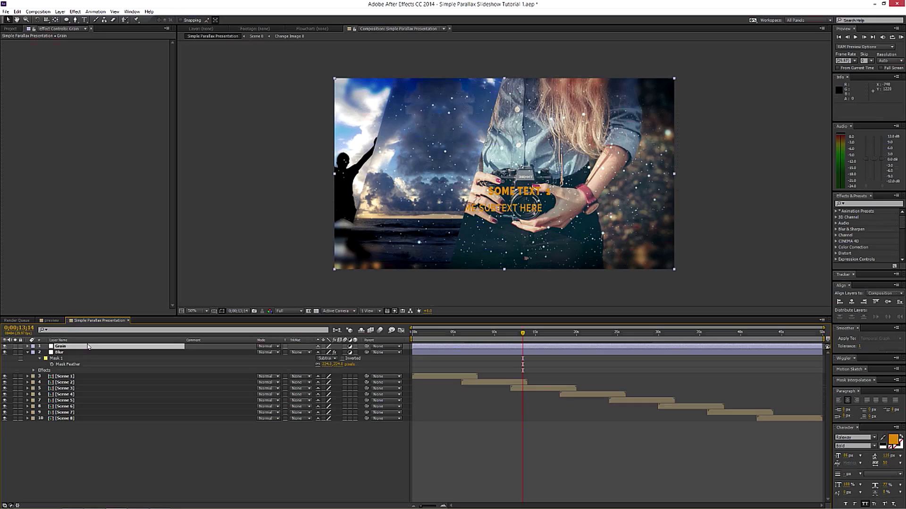
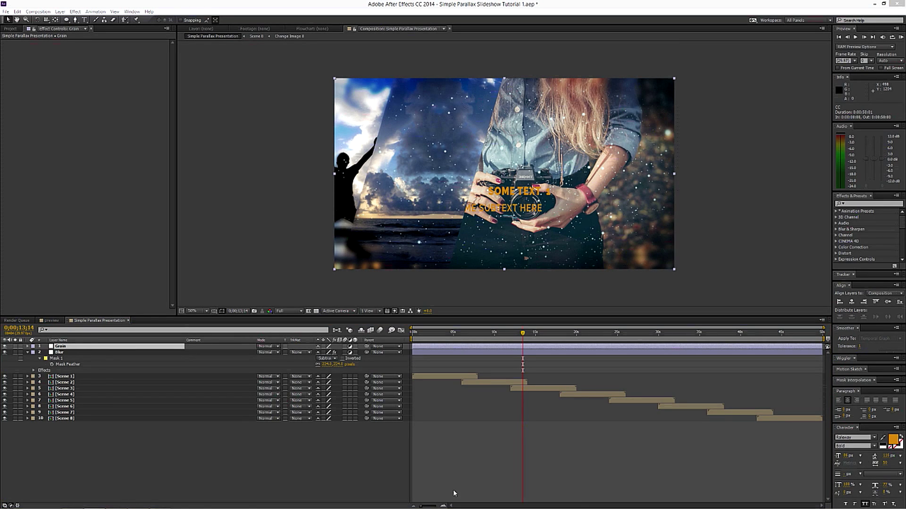
Apply a Sharpen effect to the Grain layer and set a small sharpen amount
{"action": "right_click", "coordinate": [42, 102]}
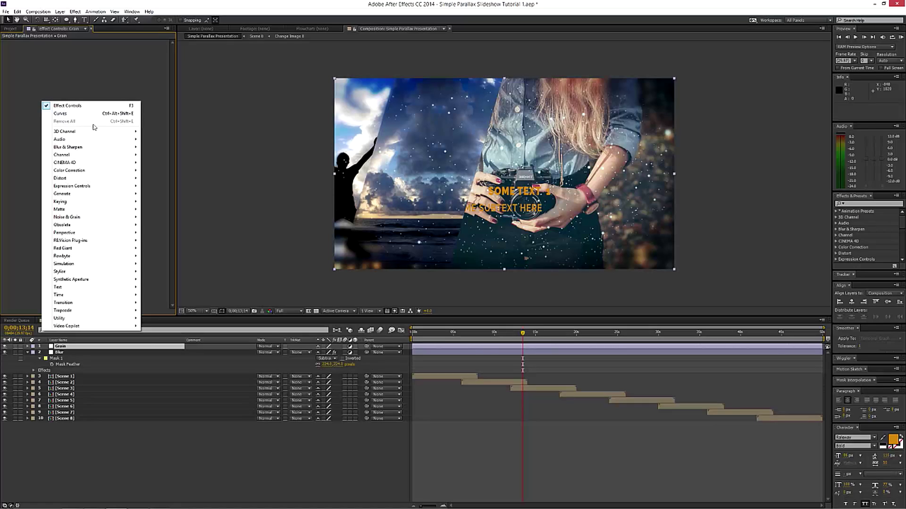
{"action": "mouse_move", "coordinate": [77, 218]}
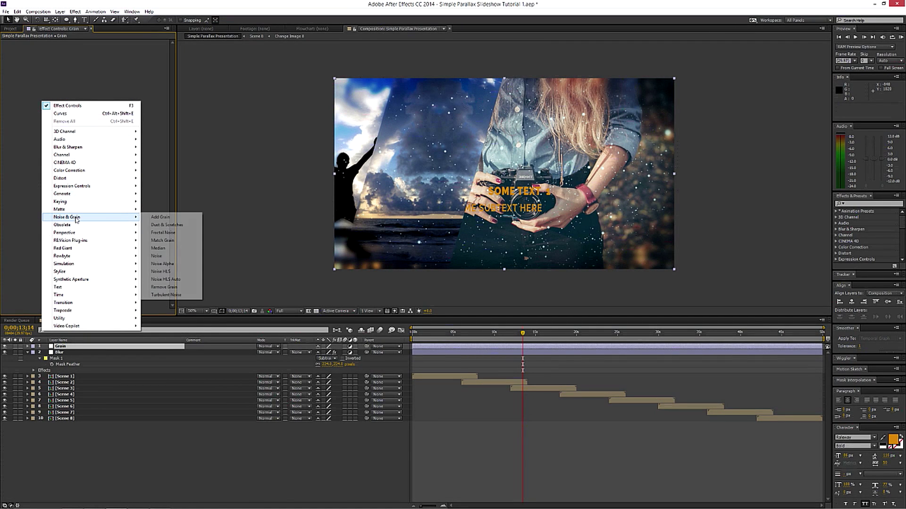
{"action": "mouse_move", "coordinate": [75, 147]}
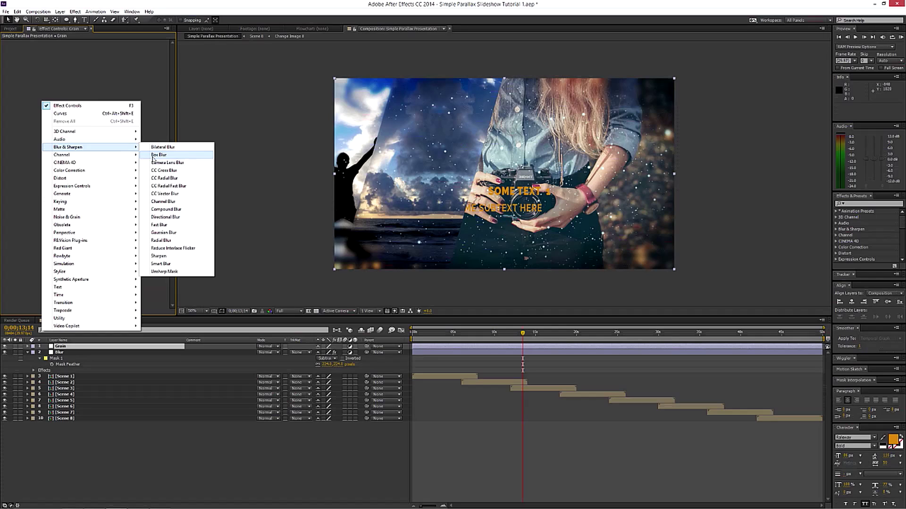
{"action": "left_click", "coordinate": [159, 256]}
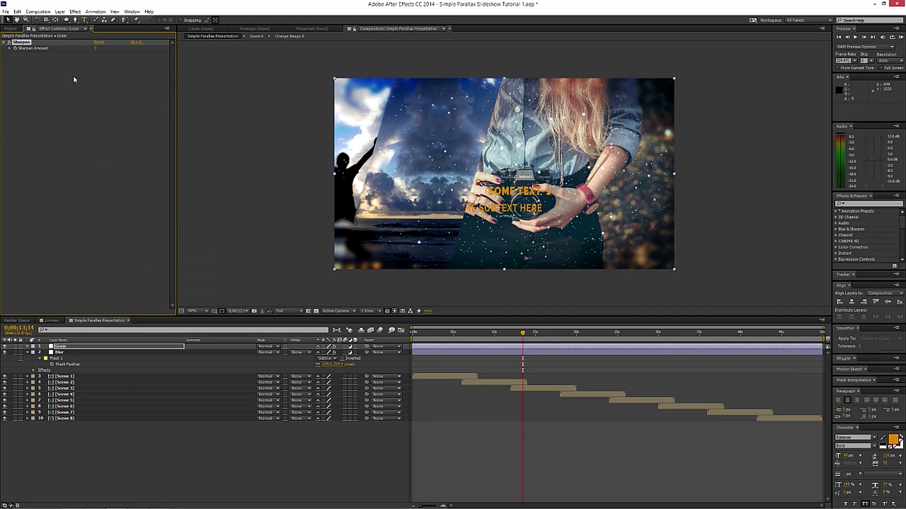
{"action": "left_click", "coordinate": [95, 49]}
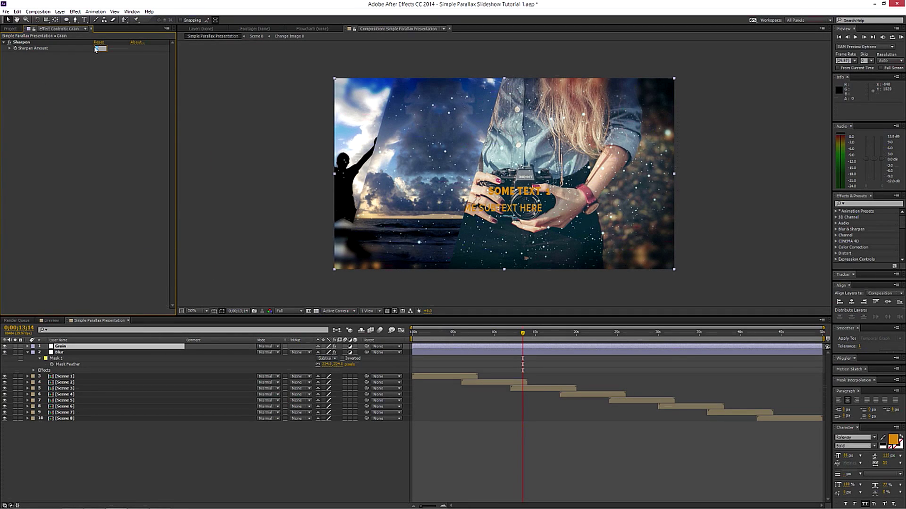
{"action": "key", "text": "Return"}
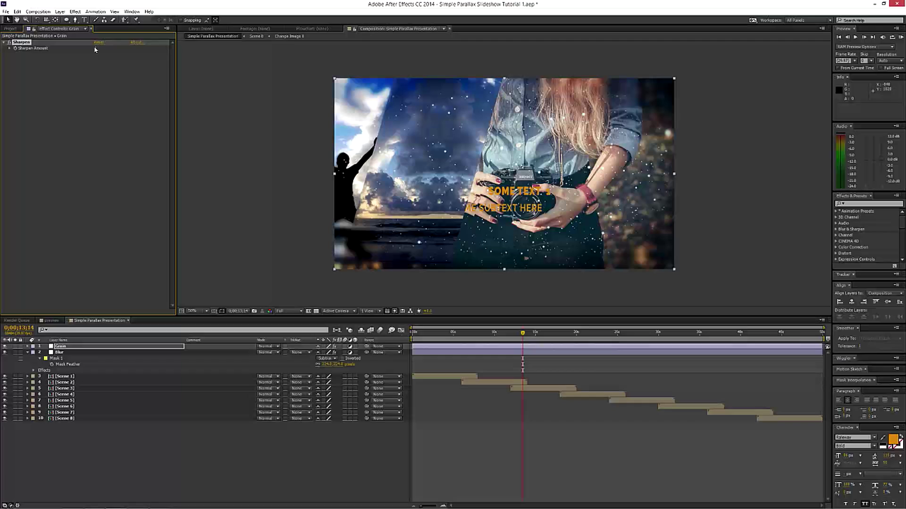
Add an Add Grain effect to the Grain layer with Final Output viewing mode and the Kodak Vision 200T (5274) preset
{"action": "left_click", "coordinate": [77, 347]}
{"action": "right_click", "coordinate": [40, 62]}
{"action": "mouse_move", "coordinate": [72, 110]}
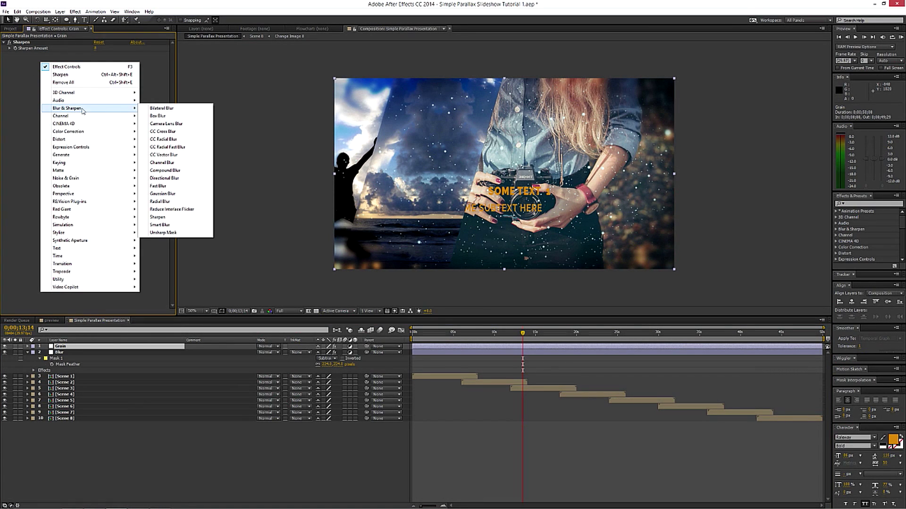
{"action": "mouse_move", "coordinate": [74, 181]}
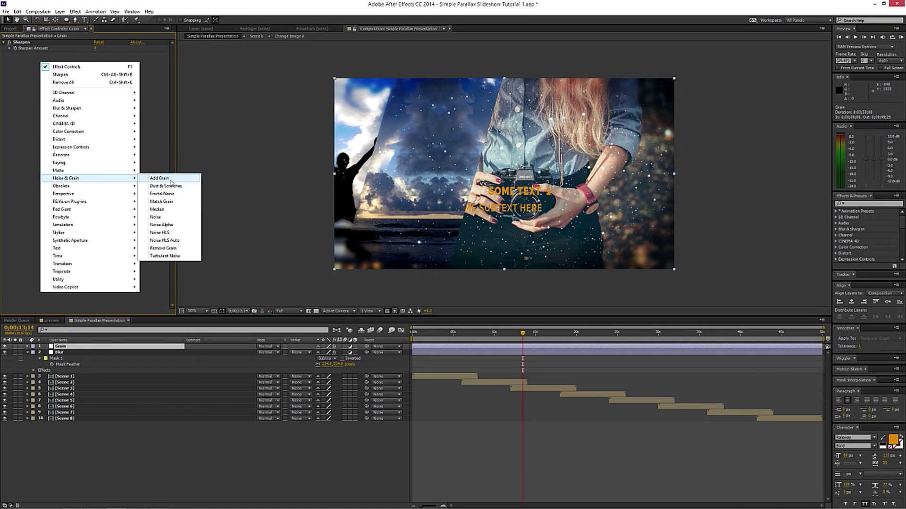
{"action": "left_click", "coordinate": [160, 179]}
{"action": "left_click", "coordinate": [118, 61]}
{"action": "left_click", "coordinate": [114, 84]}
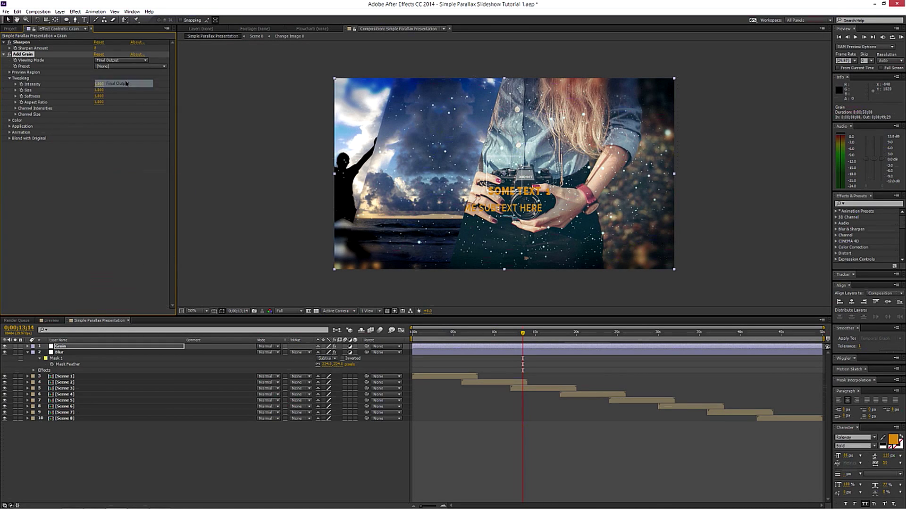
{"action": "left_click", "coordinate": [113, 67]}
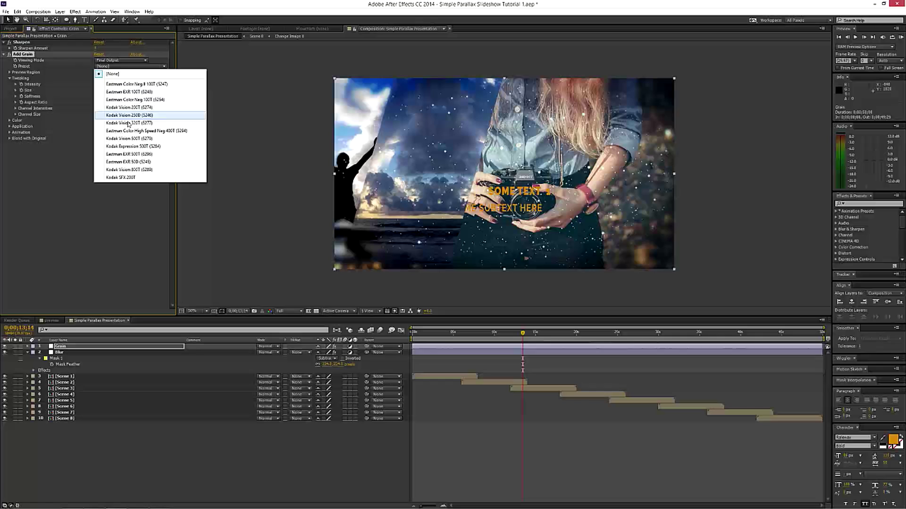
{"action": "left_click", "coordinate": [124, 107]}
Try a grain intensity of 4 in the Add Grain effect
{"action": "left_click", "coordinate": [100, 84]}
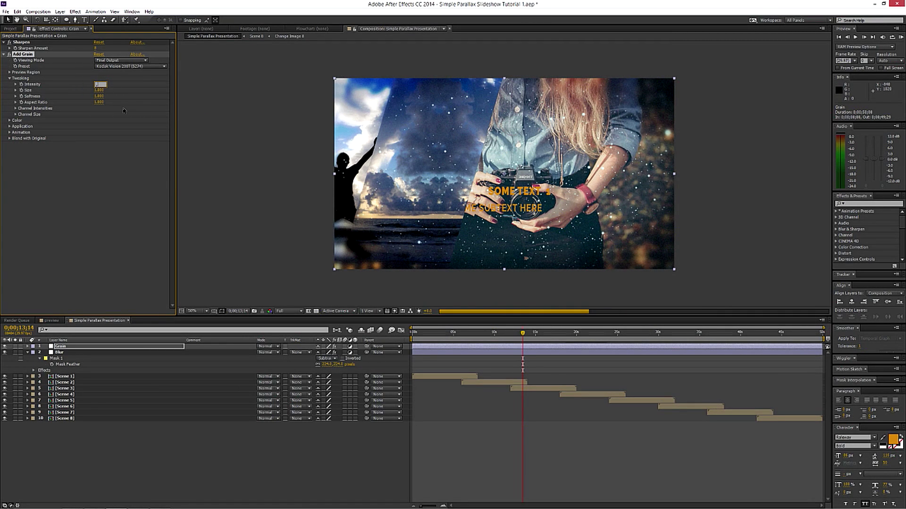
{"action": "type", "text": "4"}
{"action": "key", "text": "Return"}
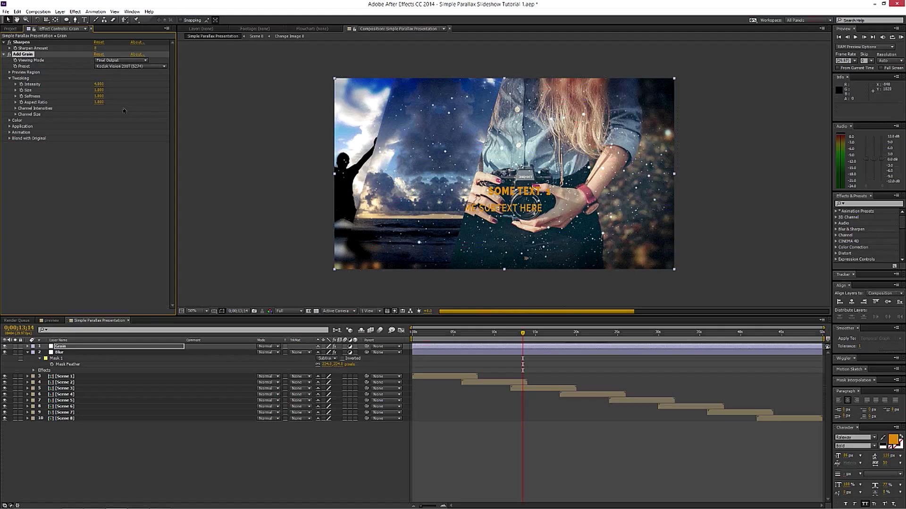
Set the Add Grain effect's intensity to 0.4
{"action": "left_click", "coordinate": [100, 84]}
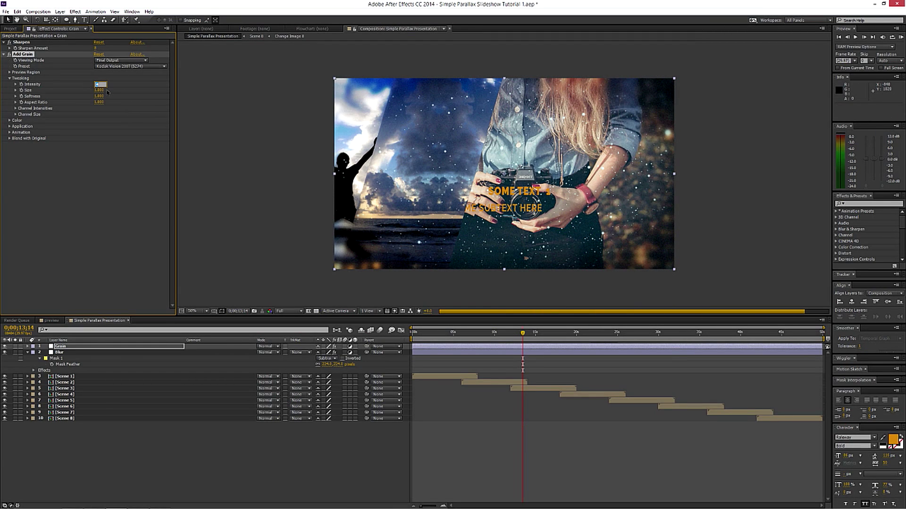
{"action": "type", "text": ".4"}
{"action": "key", "text": "Return"}
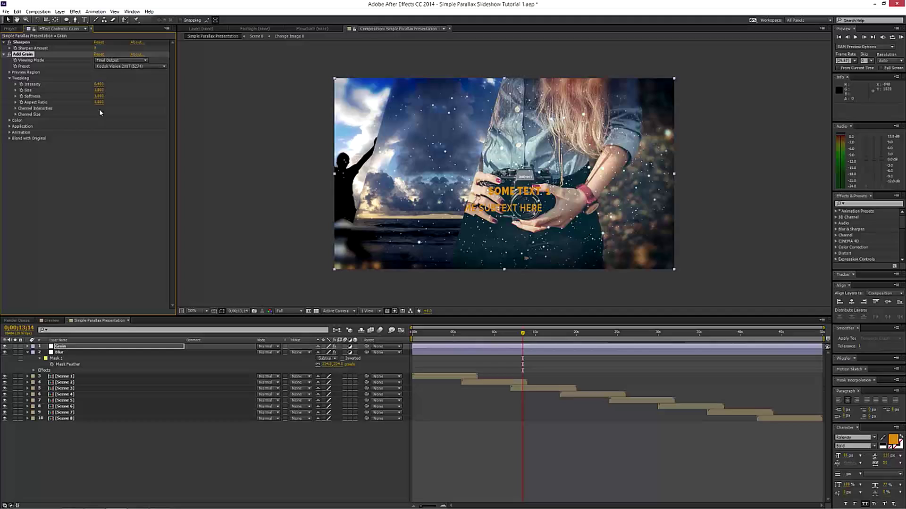
Collapse the Blur layer's properties and add a new adjustment layer named CC on top of the stack
{"action": "left_click", "coordinate": [28, 353]}
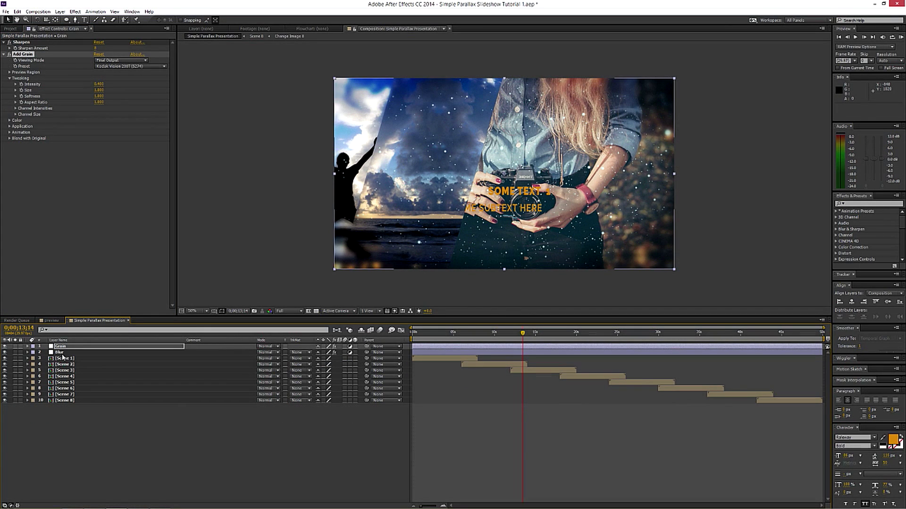
{"action": "right_click", "coordinate": [69, 414]}
{"action": "mouse_move", "coordinate": [75, 418]}
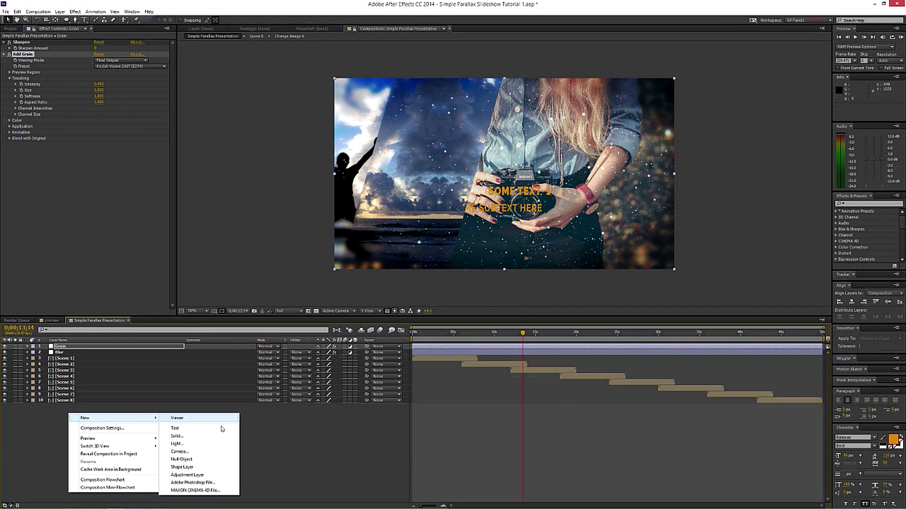
{"action": "left_click", "coordinate": [195, 475]}
{"action": "key", "text": "Return"}
{"action": "type", "text": "CC"}
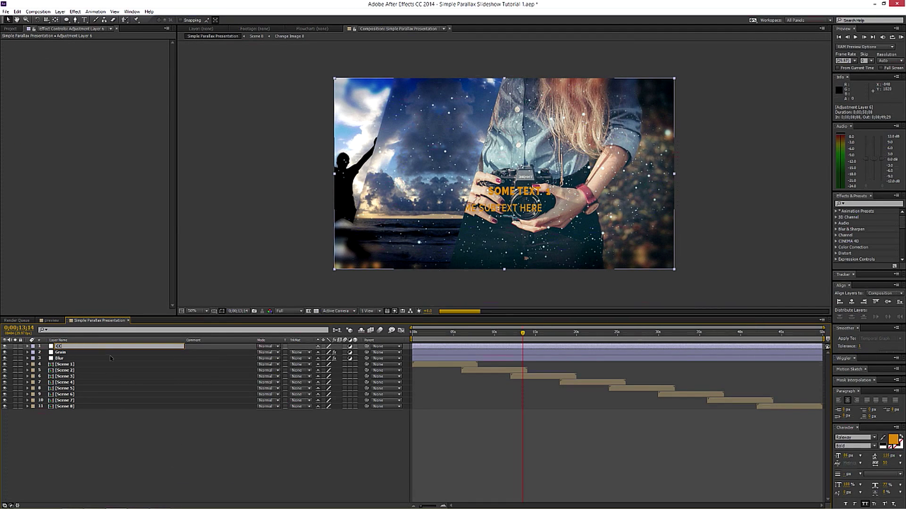
{"action": "key", "text": "Return"}
Add a Curves effect to the CC layer and, at about 0;00;09;12, pull its red curve slightly down, mainly in the highlights
{"action": "right_click", "coordinate": [49, 63]}
{"action": "mouse_move", "coordinate": [84, 132]}
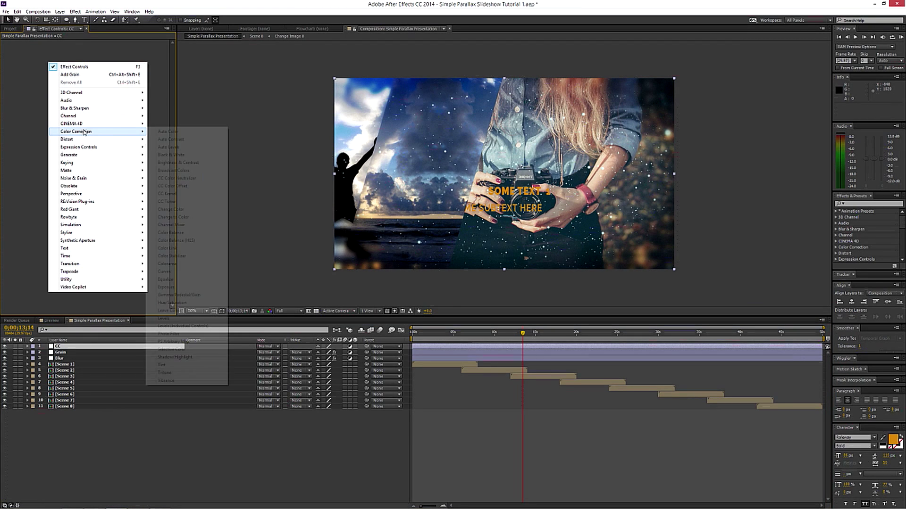
{"action": "left_click", "coordinate": [182, 271]}
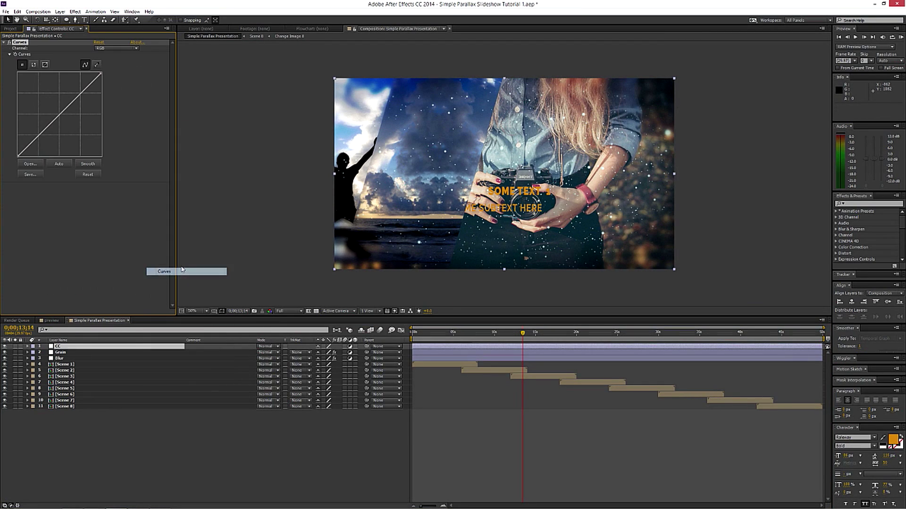
{"action": "left_click", "coordinate": [490, 334]}
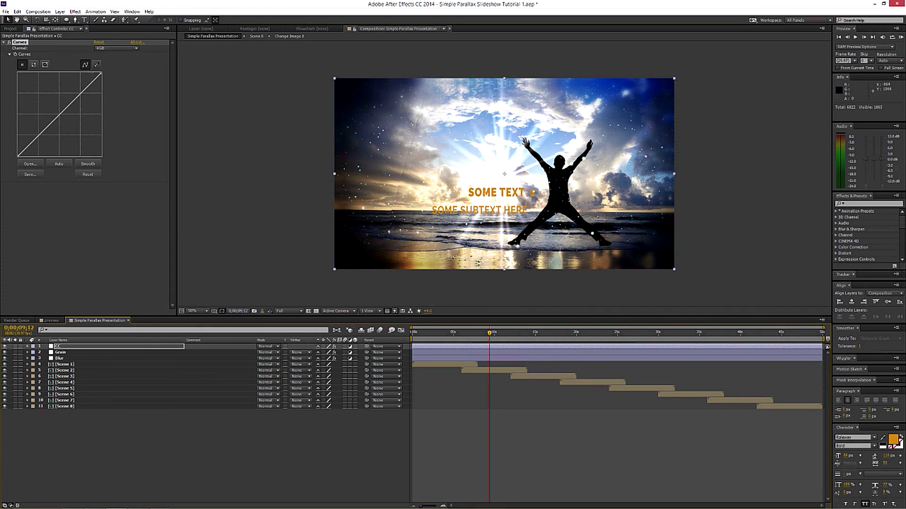
{"action": "left_click", "coordinate": [106, 49]}
{"action": "left_click", "coordinate": [114, 63]}
{"action": "left_click_drag", "start_coordinate": [81, 96], "coordinate": [82, 100]}
{"action": "left_click_drag", "start_coordinate": [61, 128], "coordinate": [55, 124]}
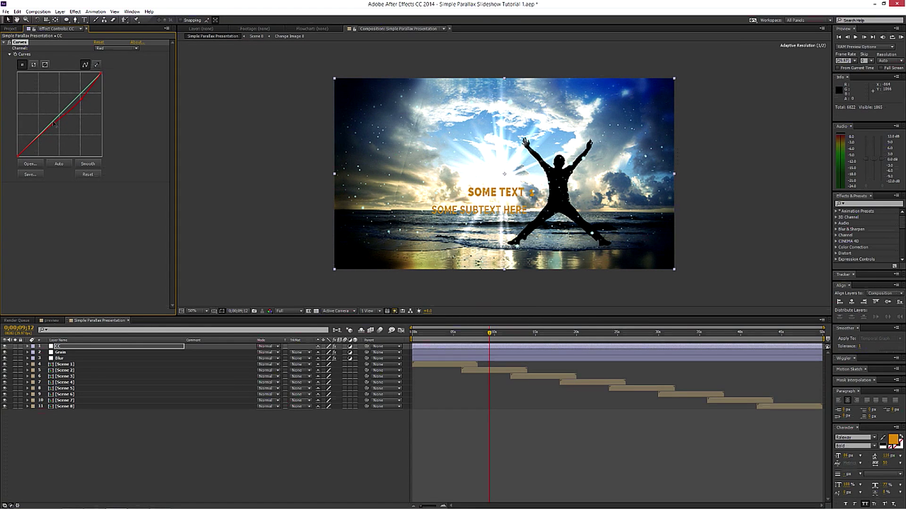
Raise the green highlights slightly in the CC layer's Curves effect and pull the blue midtones clearly down
{"action": "left_click", "coordinate": [116, 48]}
{"action": "left_click", "coordinate": [119, 72]}
{"action": "left_click_drag", "start_coordinate": [81, 93], "coordinate": [80, 96]}
{"action": "left_click_drag", "start_coordinate": [49, 124], "coordinate": [50, 126]}
{"action": "left_click", "coordinate": [116, 48]}
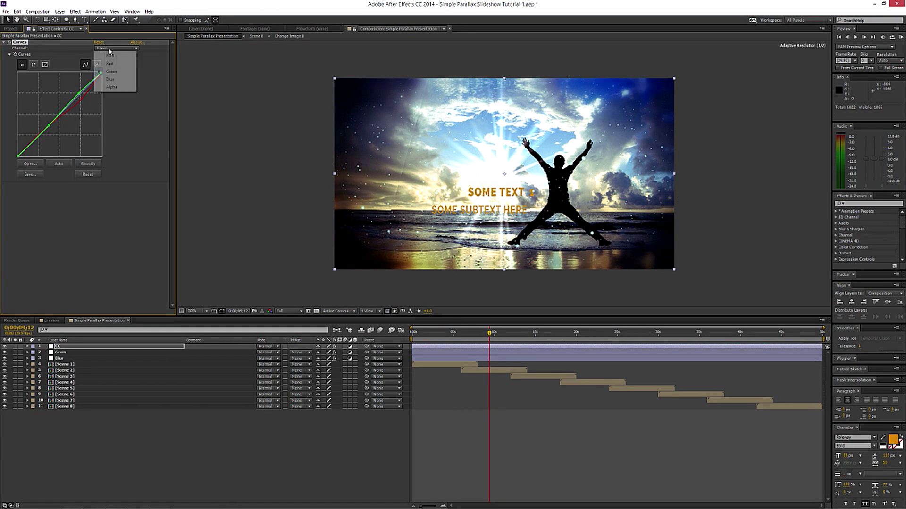
{"action": "left_click", "coordinate": [110, 78]}
{"action": "left_click_drag", "start_coordinate": [68, 105], "coordinate": [59, 127]}
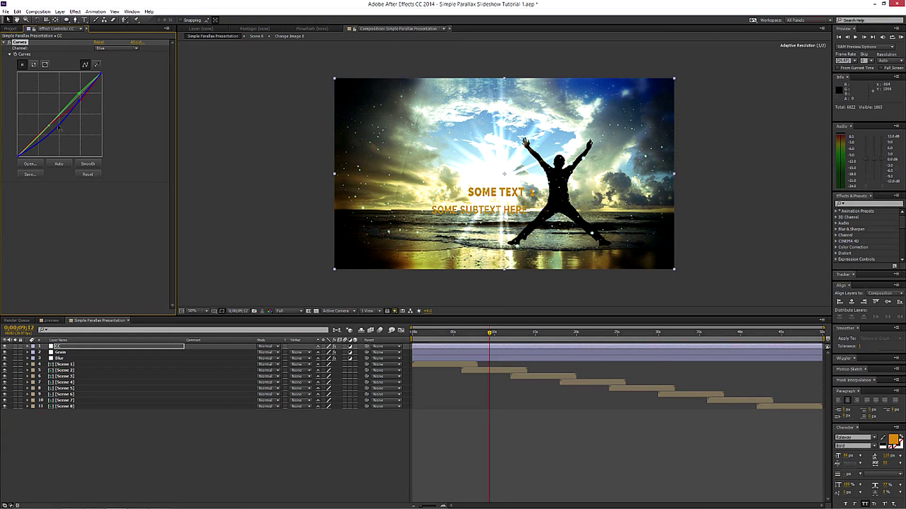
Check the color grade at about 0;00;17;22 by toggling the CC layer's visibility
{"action": "left_click_drag", "start_coordinate": [450, 336], "coordinate": [559, 347]}
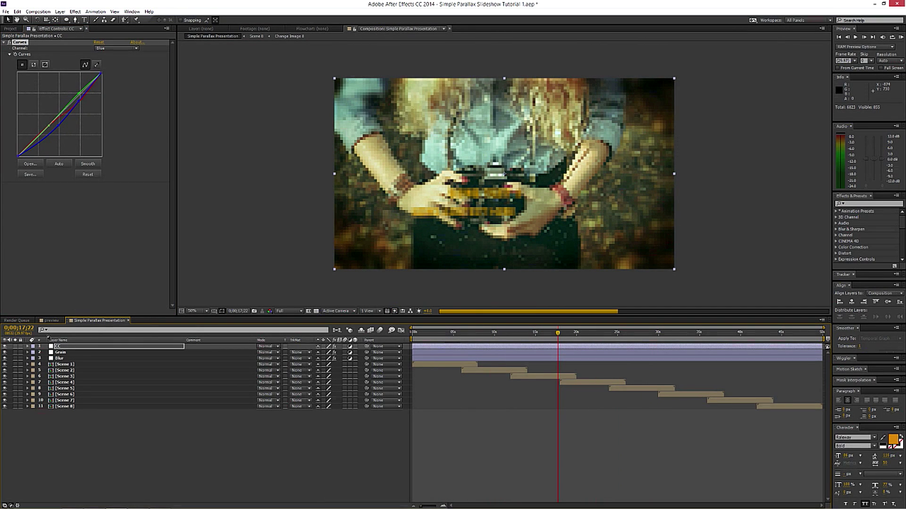
{"action": "left_click", "coordinate": [6, 347]}
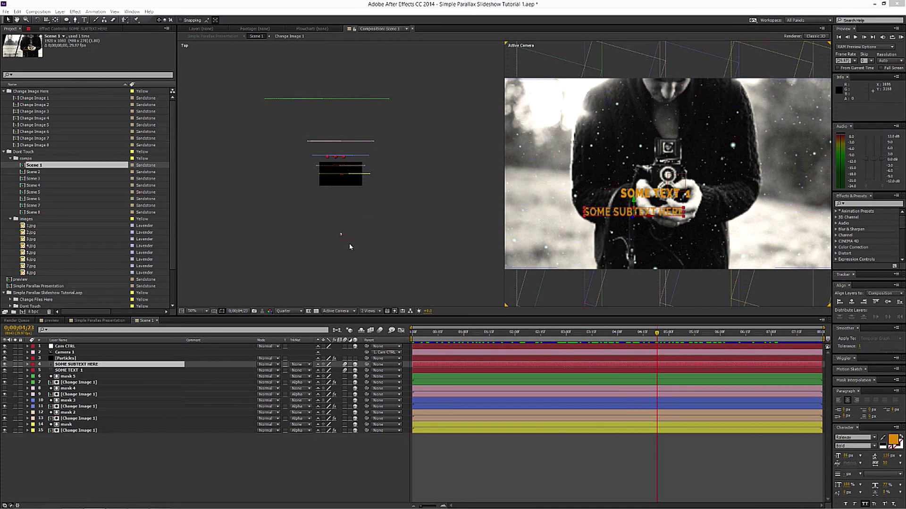
Select Camera 1 in the Top view of the Scene 1 composition
{"action": "left_click", "coordinate": [337, 184]}
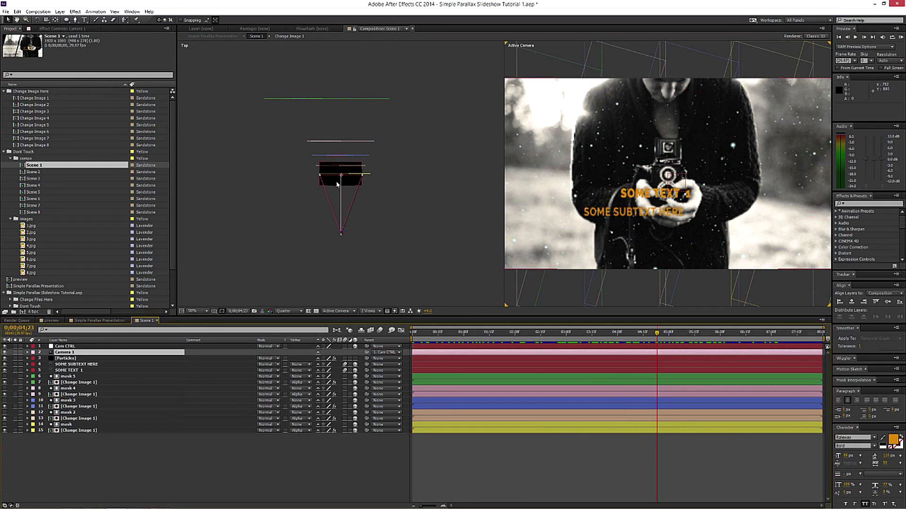